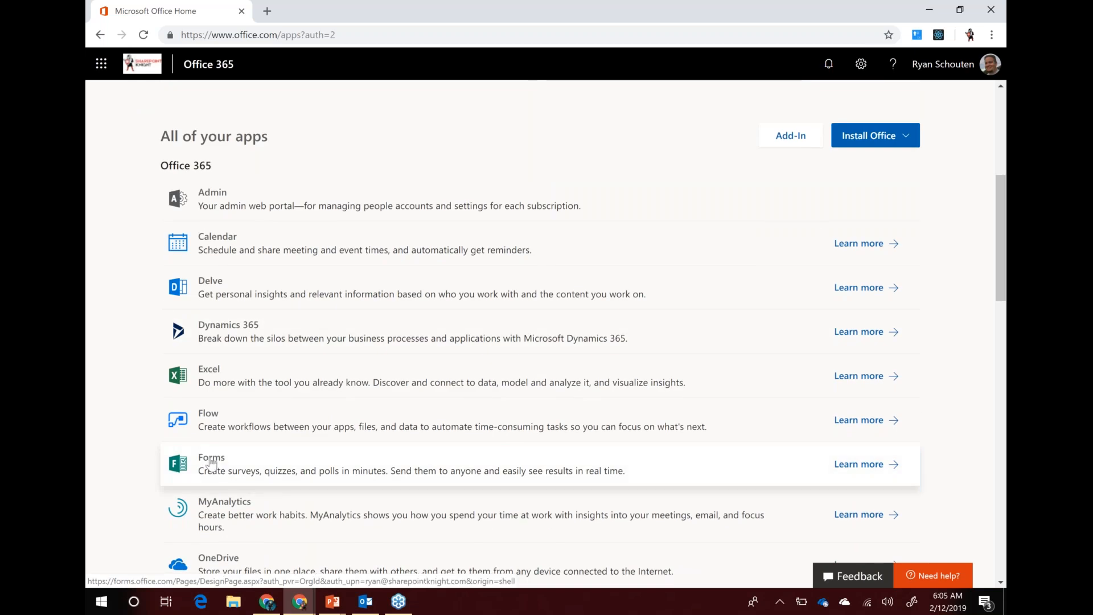
# Open Microsoft Forms from the Office 365 app list and start a new blank form
pyautogui.click(211, 462)
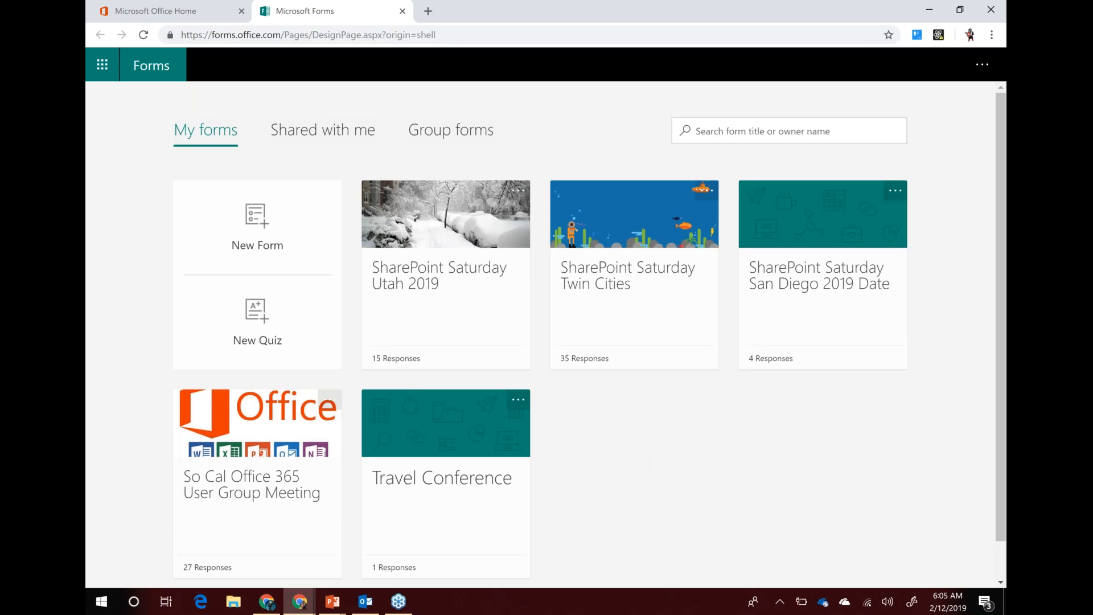
pyautogui.click(252, 233)
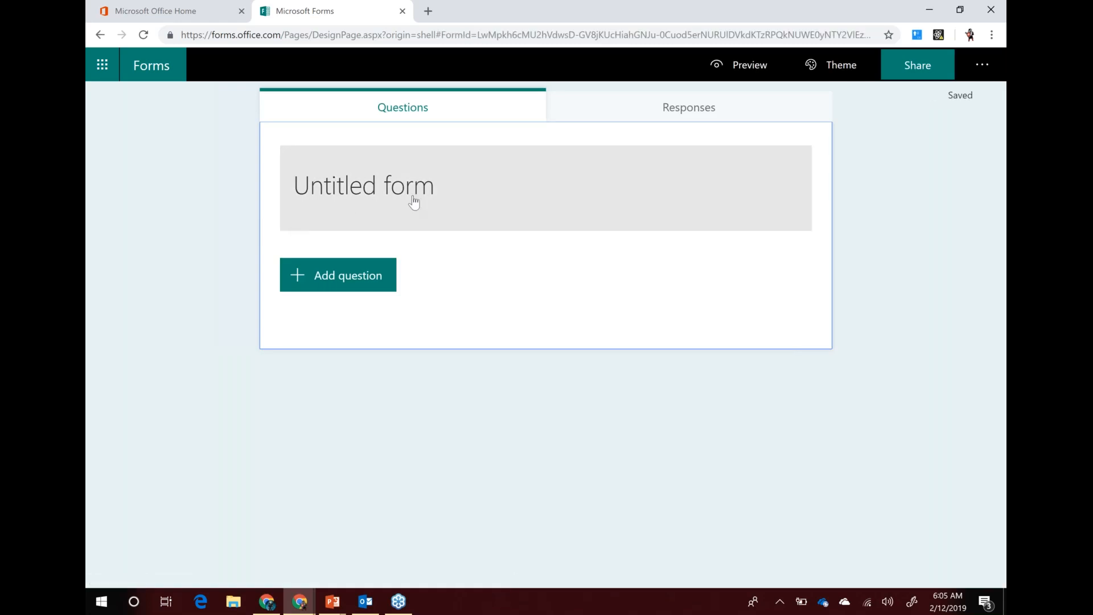
# Retitle 'Untitled form' to 'ESPC Webinar RSVP', fixing typos and removing leftover placeholder text
pyautogui.click(449, 195)
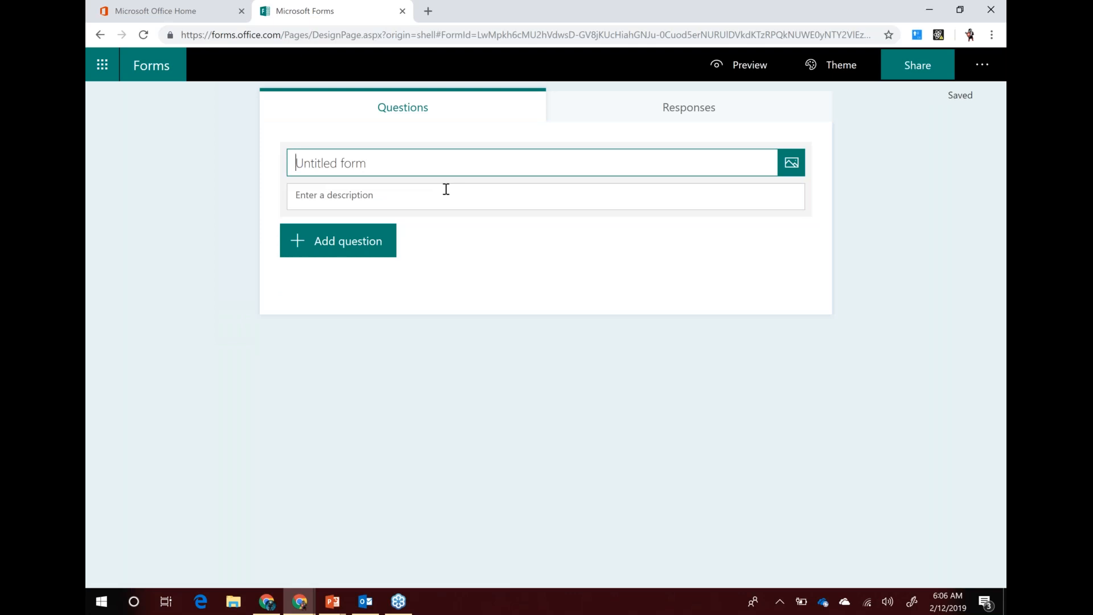
pyautogui.write('ESCP')
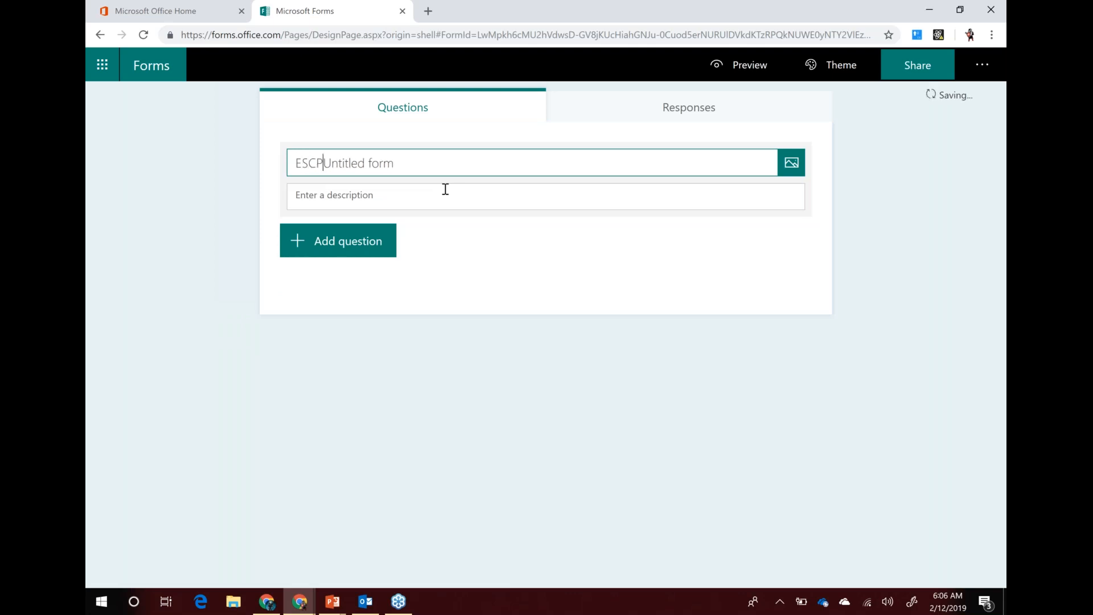
pyautogui.press('BackSpace')
pyautogui.press('BackSpace')
pyautogui.write('PC Webni')
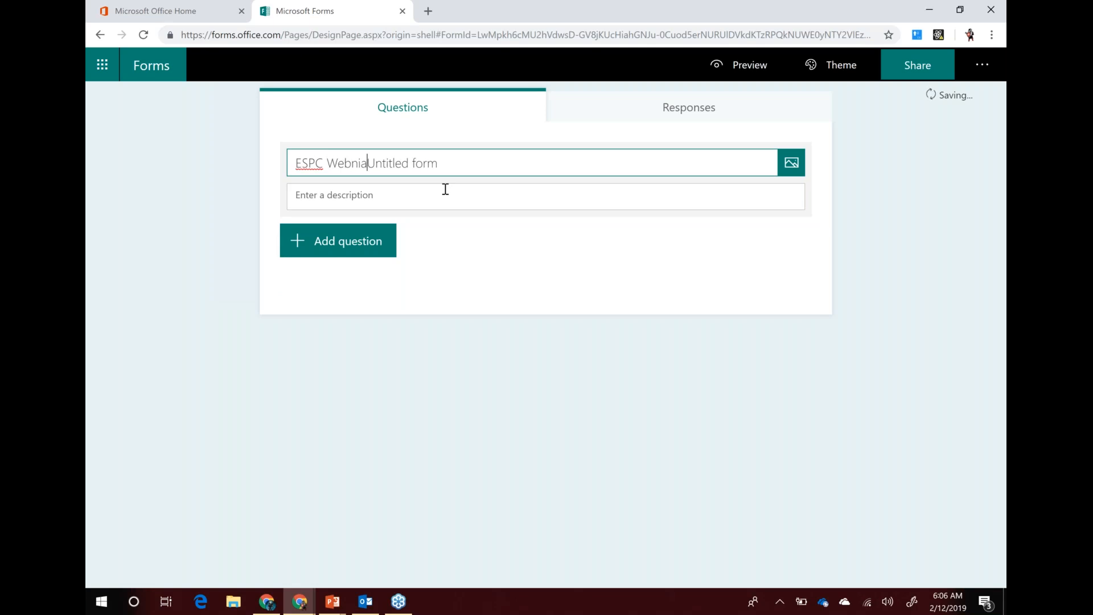
pyautogui.press('BackSpace')
pyautogui.press('BackSpace')
pyautogui.write('inar RSVP')
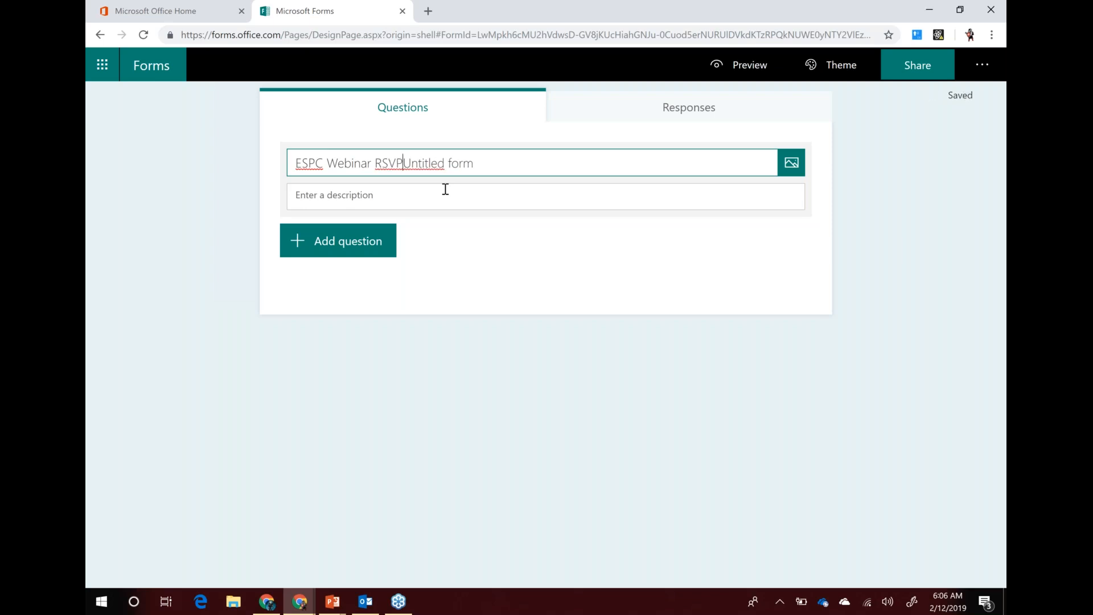
pyautogui.hotkey('ctrl', 'shift', 'Right')
pyautogui.hotkey('ctrl', 'shift', 'Right')
pyautogui.press('BackSpace')
# Search Bing images for the header picture using 'ESPC', then 'european sharepoint conference'
pyautogui.click(792, 165)
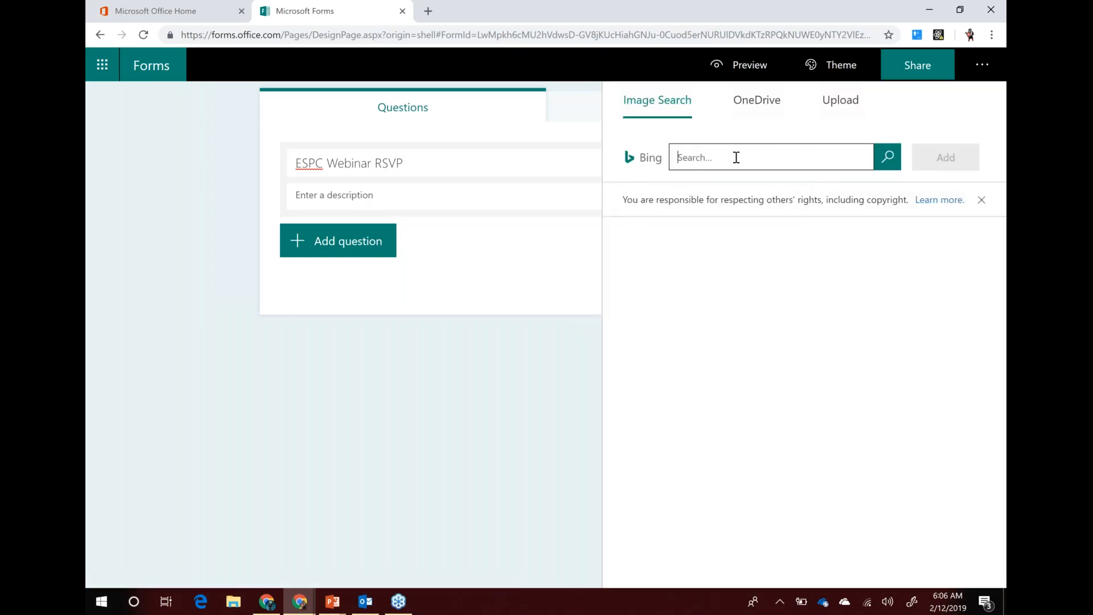
pyautogui.write('ESPC')
pyautogui.press('Return')
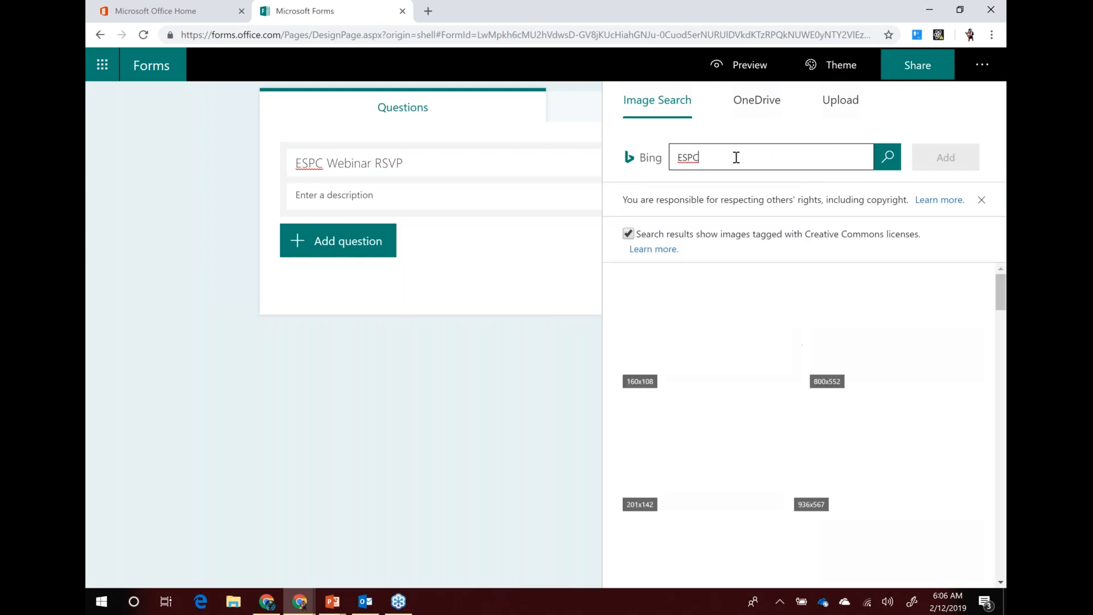
pyautogui.click(734, 162)
pyautogui.write('e')
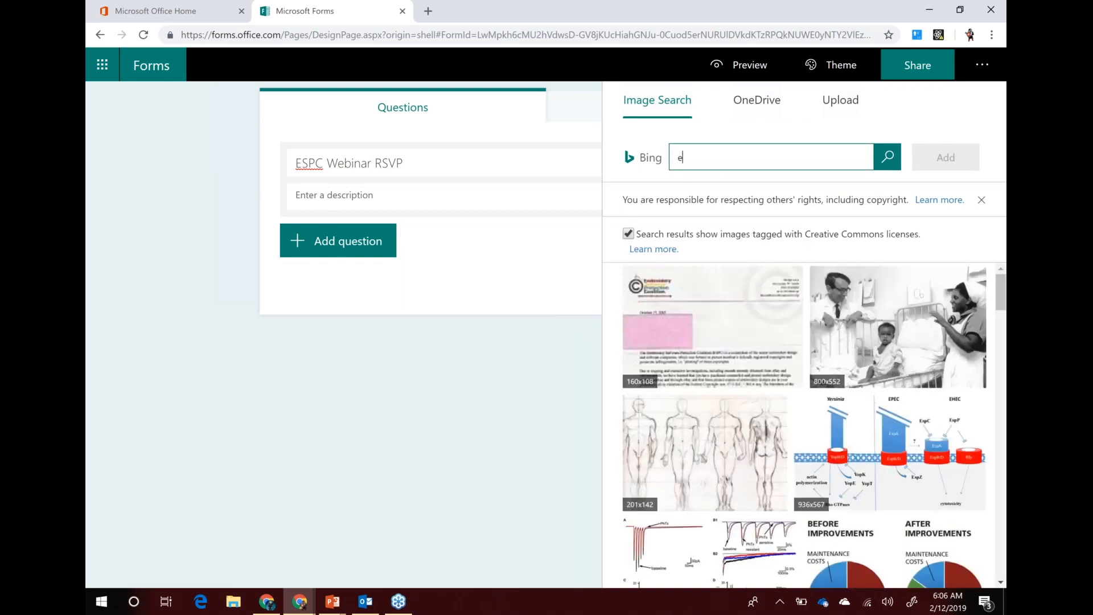
pyautogui.write('uropean sharepoint conference')
pyautogui.press('Return')
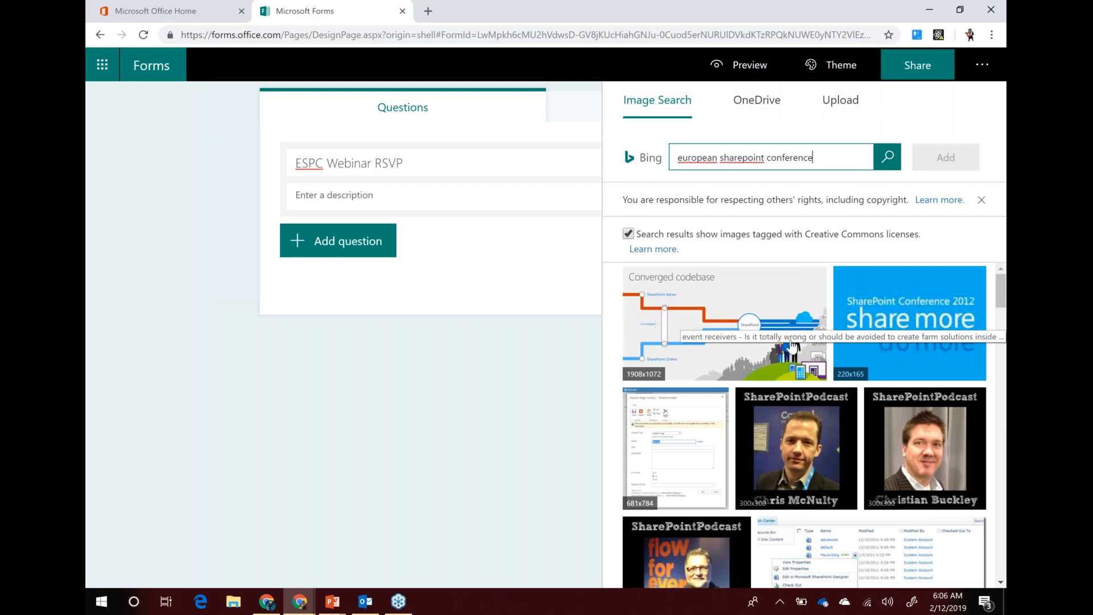
pyautogui.scroll(-8, 805, 348)
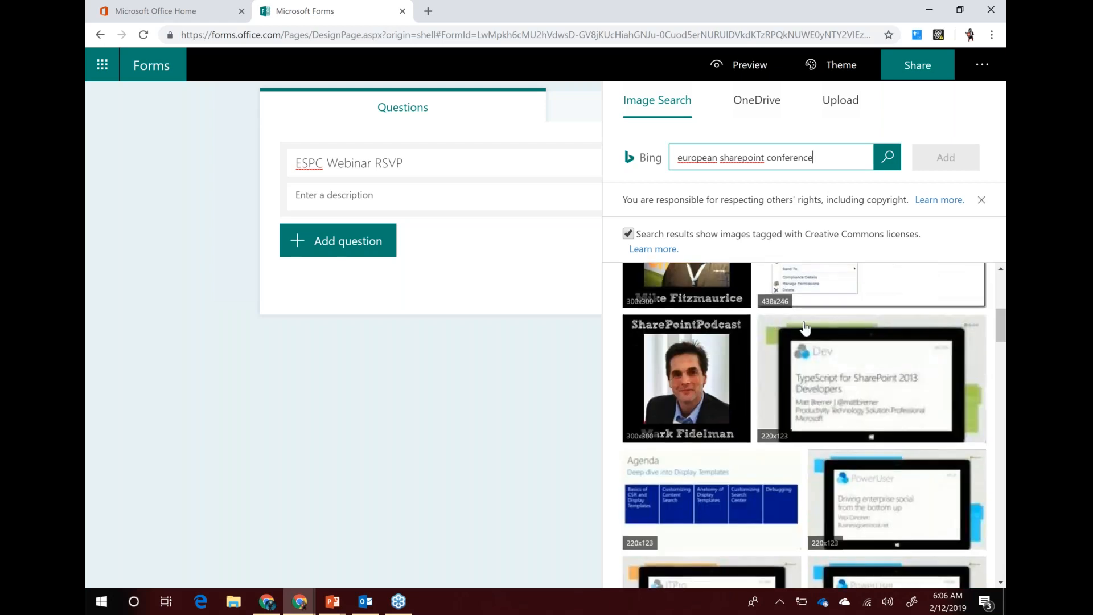
pyautogui.scroll(-10, 805, 348)
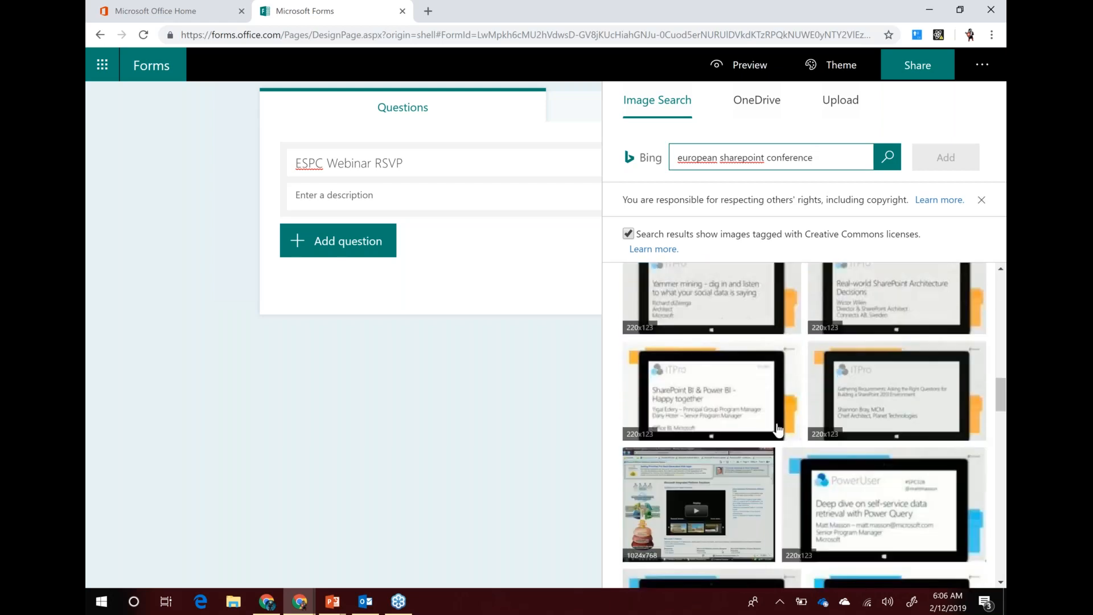
pyautogui.scroll(10, 777, 433)
# Search images for 'sharepoint' and add the first SharePoint screenshot beside the title
pyautogui.moveTo(820, 157); pyautogui.dragTo(655, 153)
pyautogui.write('sharepoint')
pyautogui.press('Return')
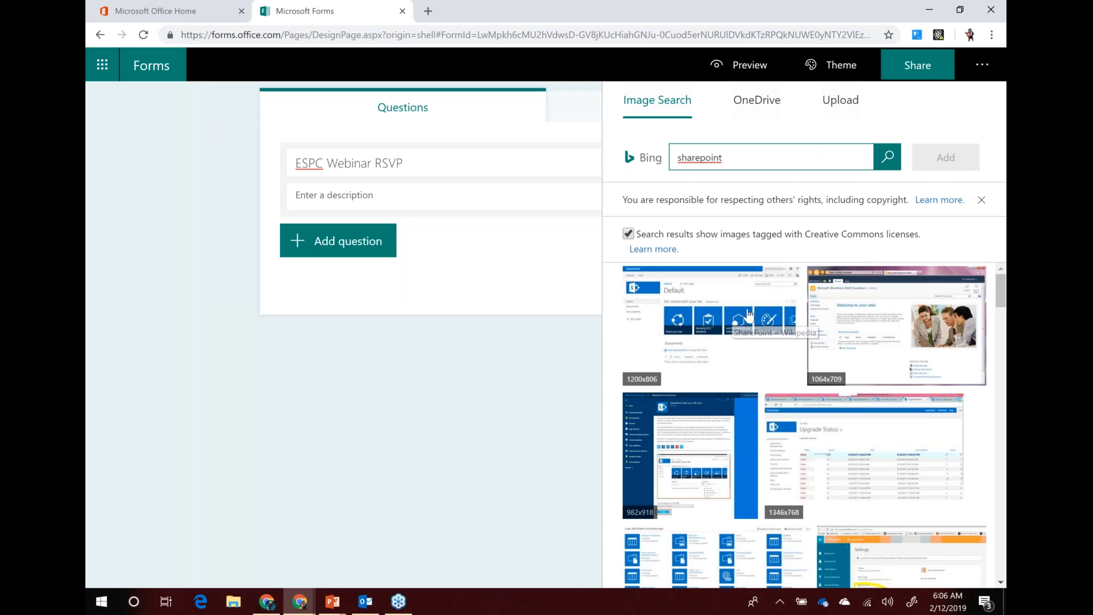
pyautogui.scroll(-4, 761, 356)
pyautogui.scroll(4, 765, 327)
pyautogui.click(764, 327)
pyautogui.click(945, 158)
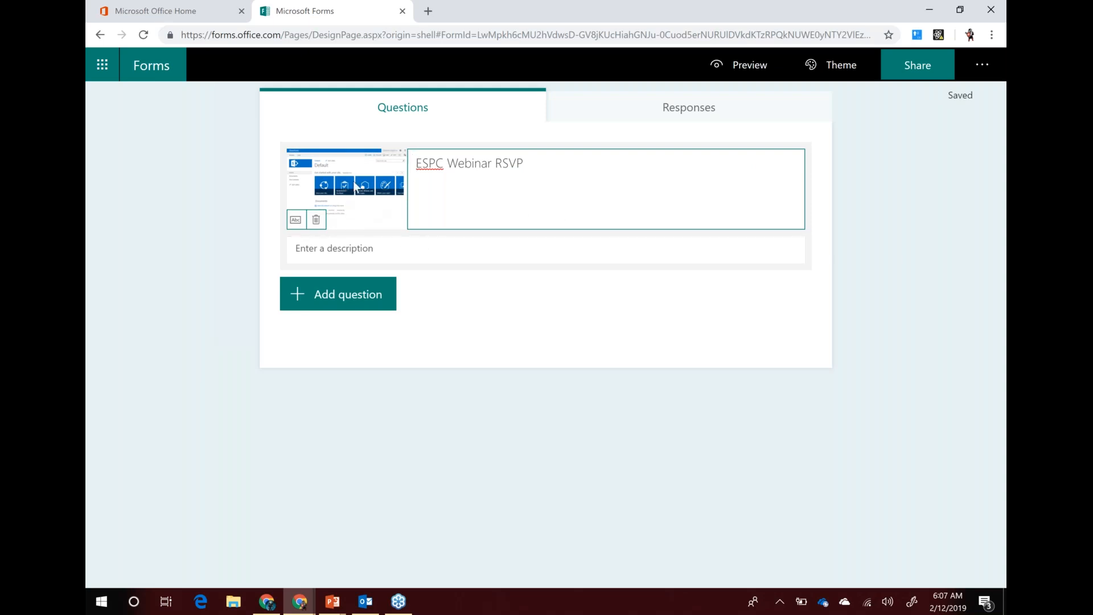
# Add the form description 'Please RSVP for this event.'
pyautogui.click(363, 246)
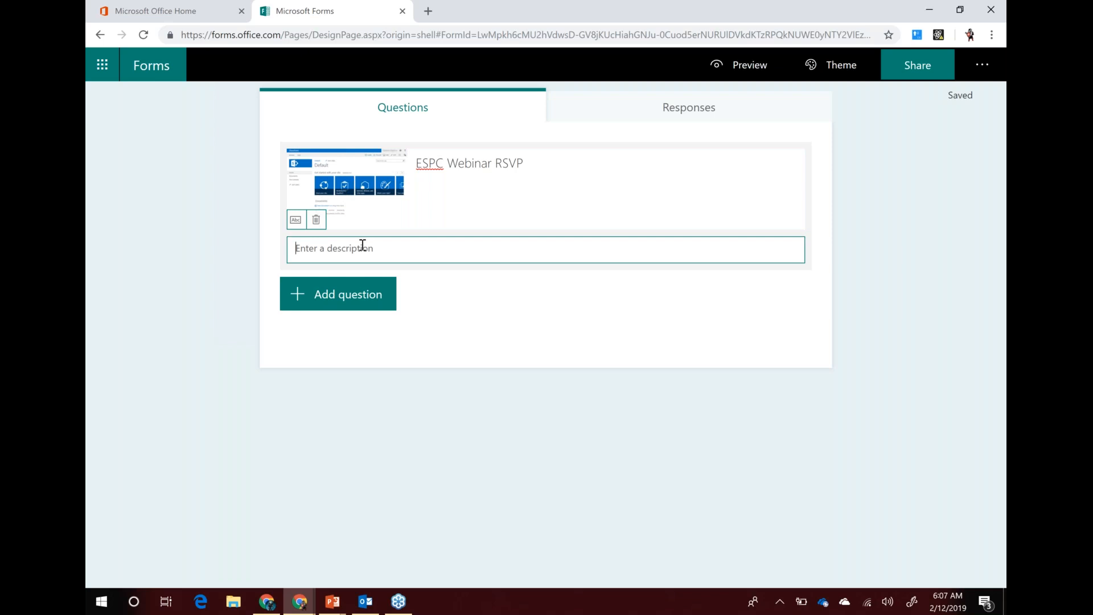
pyautogui.write('Please RSVP for this event.')
# Add First Name and Email address questions from the suggested questions
pyautogui.click(333, 297)
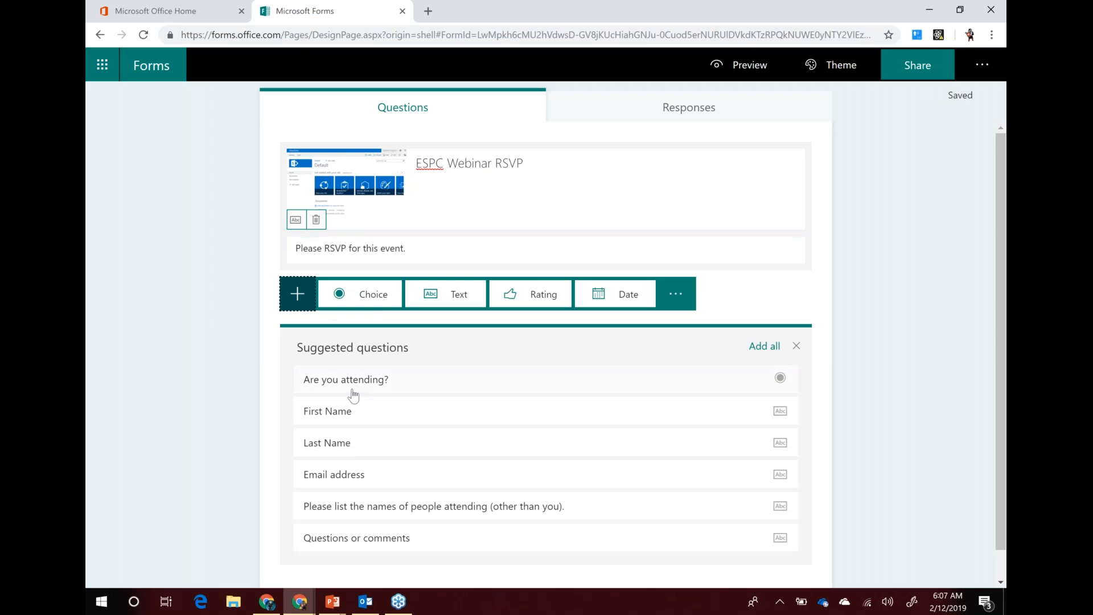
pyautogui.click(342, 417)
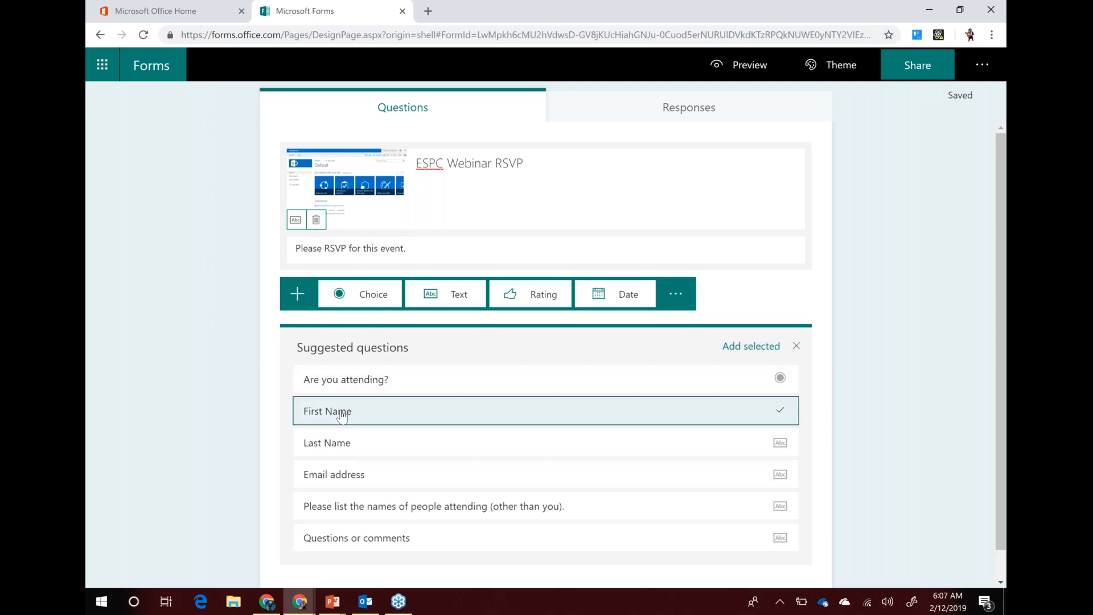
pyautogui.click(334, 479)
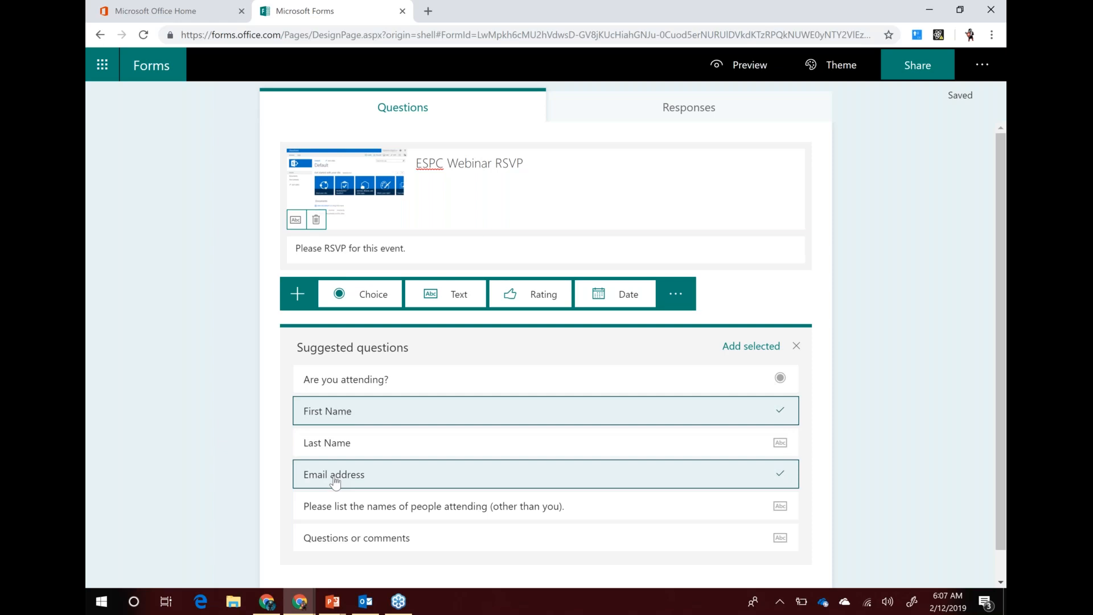
pyautogui.scroll(-1, 558, 390)
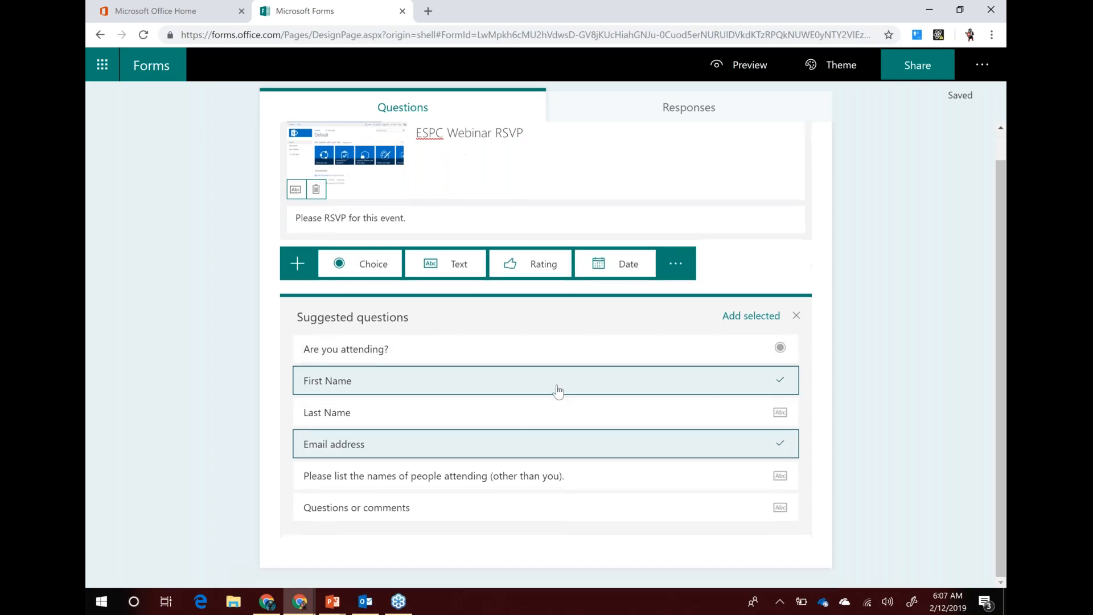
pyautogui.click(741, 322)
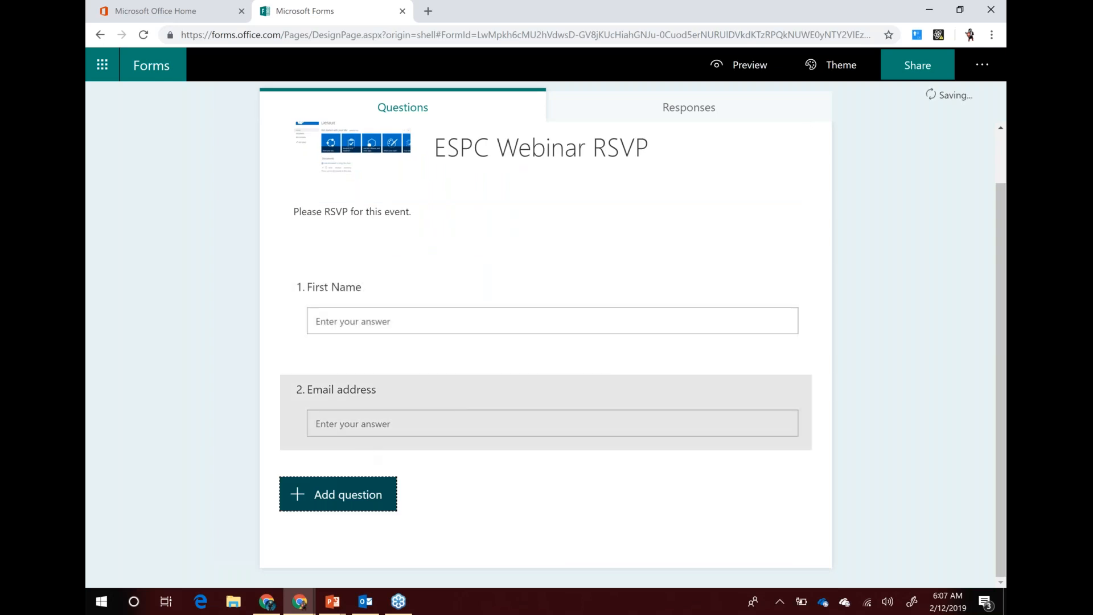
pyautogui.click(336, 493)
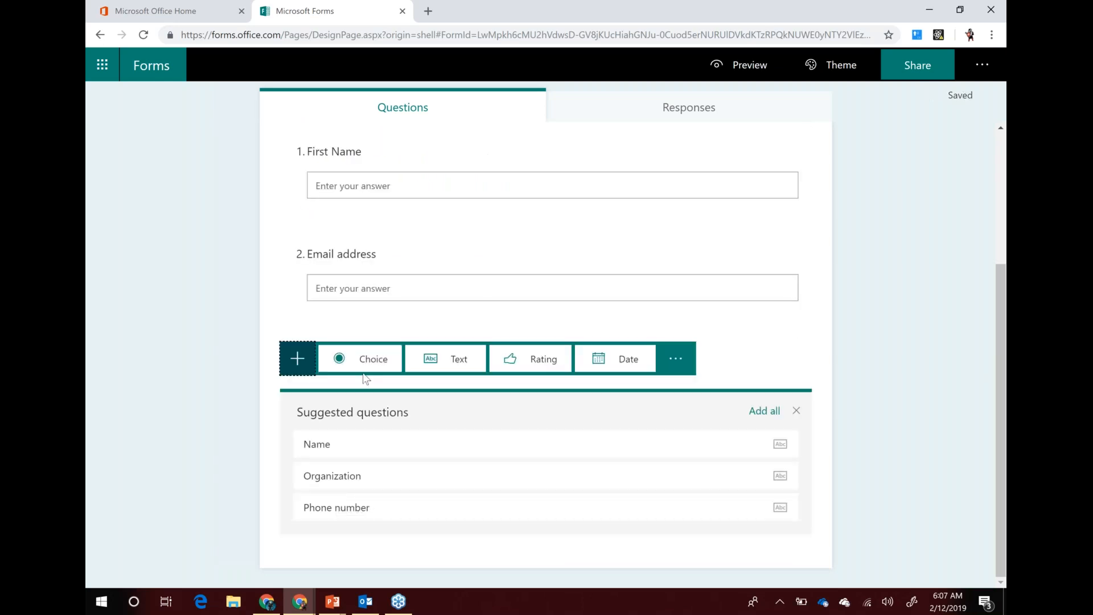
# Add a Choice question titled 'Favoriite Feature' with options PowerApps and Forms
pyautogui.click(367, 363)
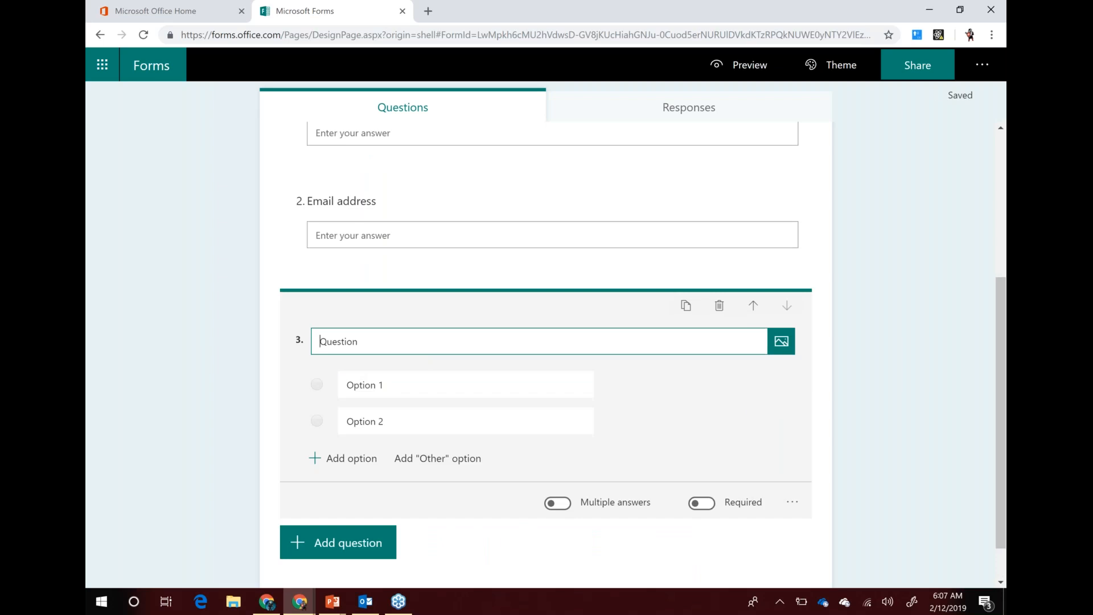
pyautogui.doubleClick(338, 342)
pyautogui.write('Favoriite Feature')
pyautogui.click(392, 386)
pyautogui.write('Pop')
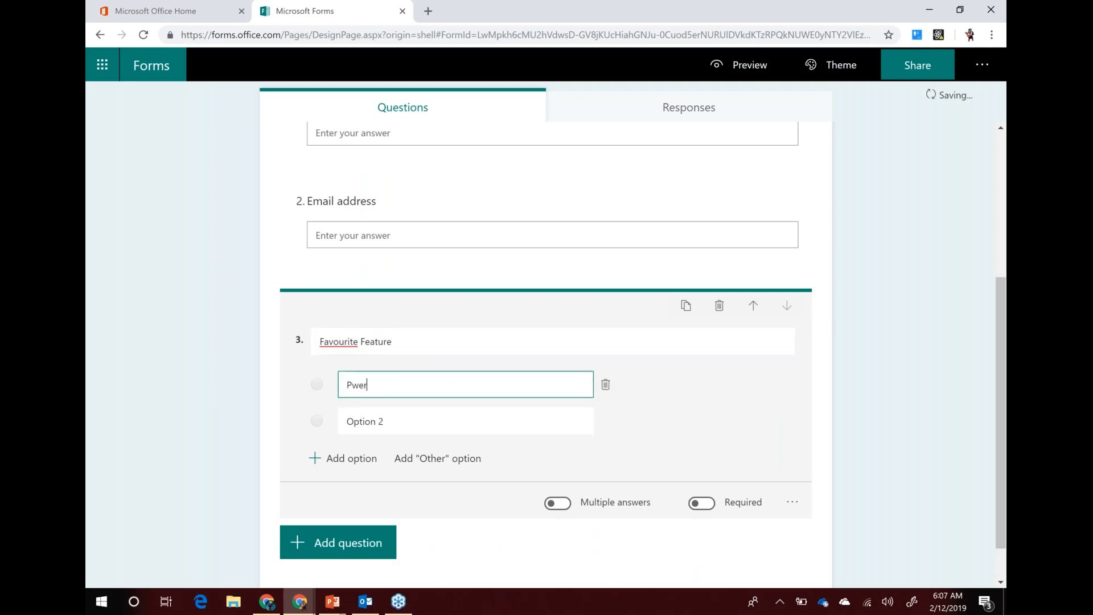
pyautogui.press('BackSpace')
pyautogui.press('BackSpace')
pyautogui.write('owerApps')
pyautogui.click(363, 420)
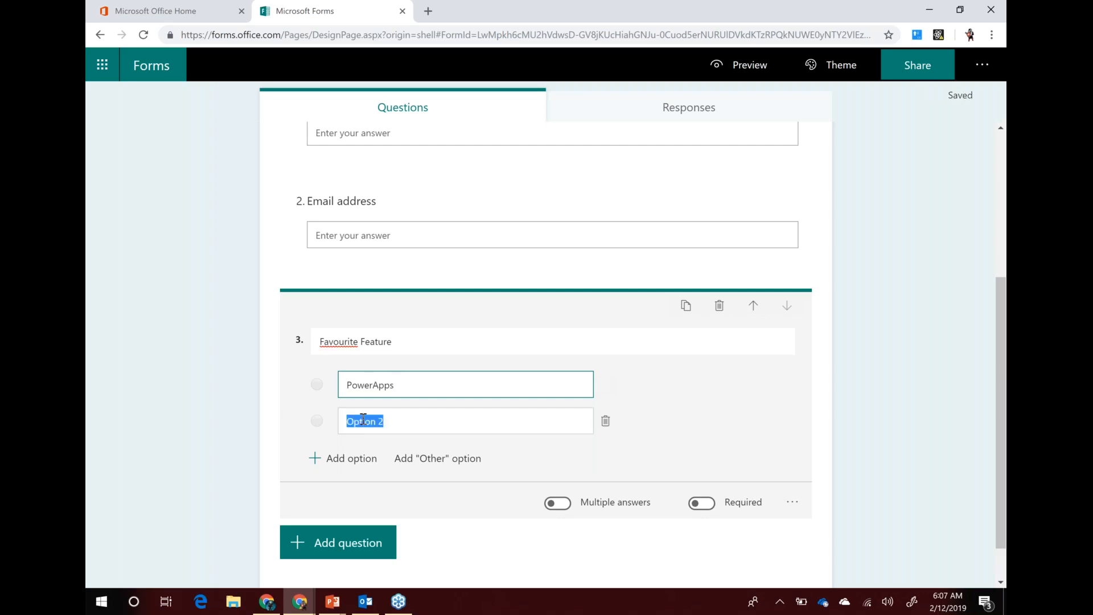
pyautogui.write('Forms')
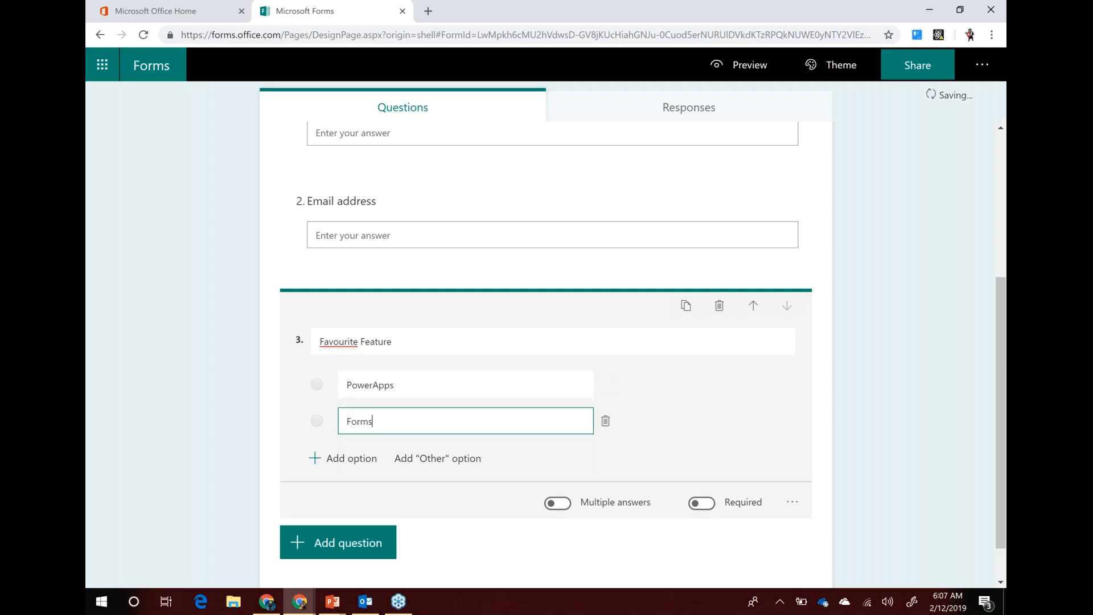
# Add three more choices: Flow, Groups and SharePoint
pyautogui.click(350, 458)
pyautogui.click(354, 455)
pyautogui.press('BackSpace')
pyautogui.write('Flow')
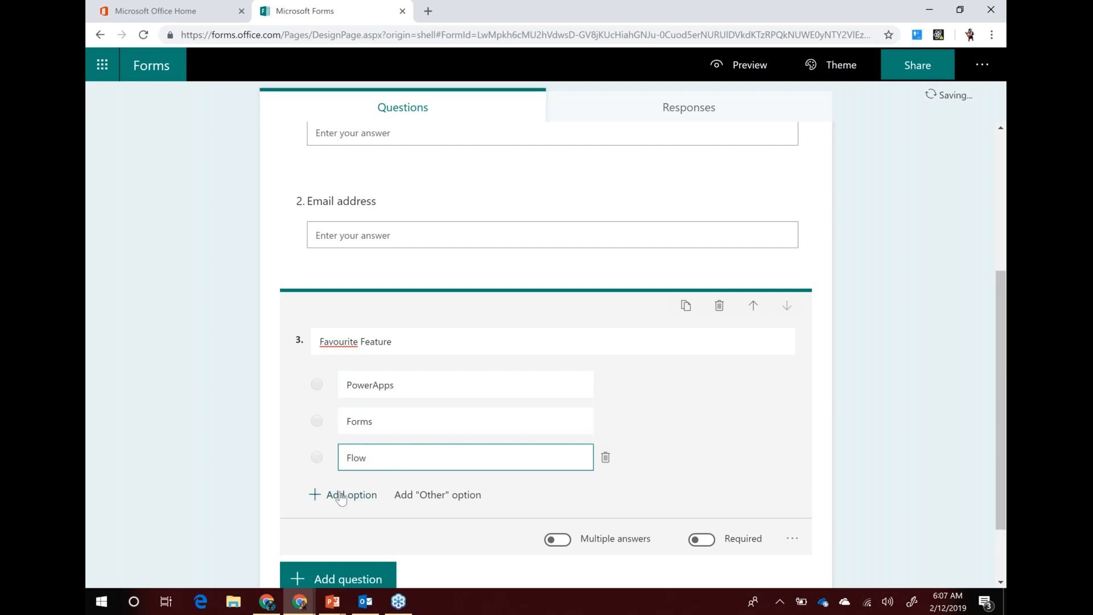
pyautogui.click(318, 495)
pyautogui.click(405, 495)
pyautogui.write('Groups')
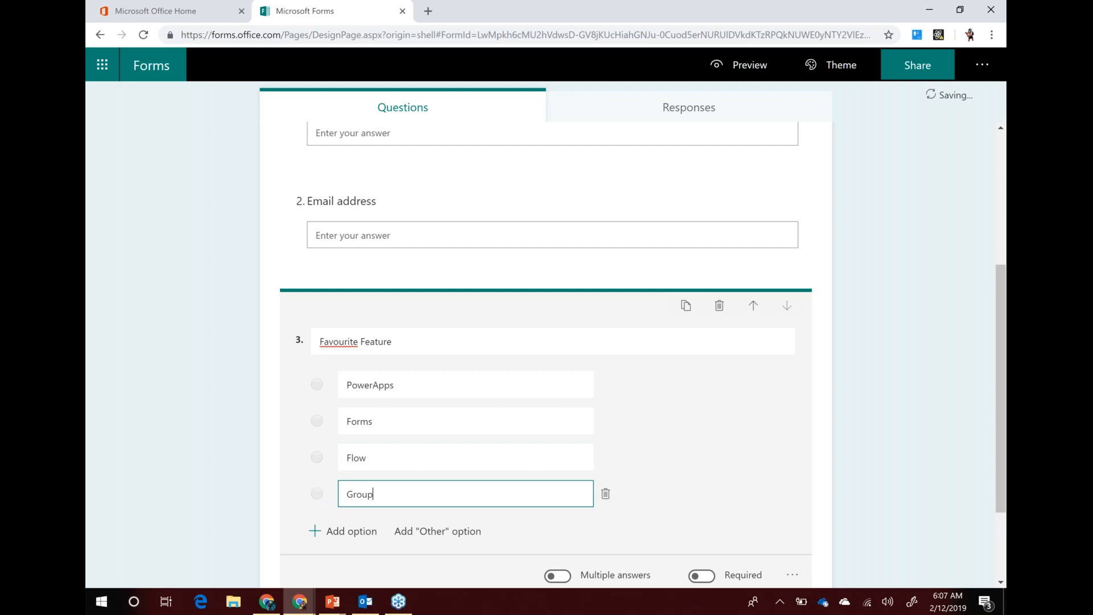
pyautogui.click(342, 531)
pyautogui.click(410, 529)
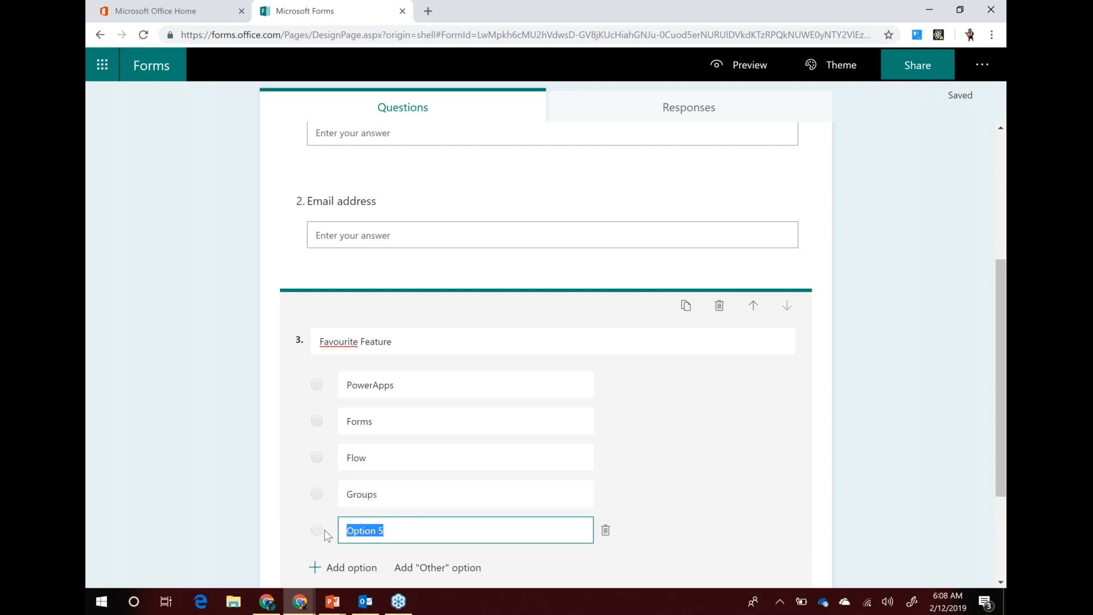
pyautogui.write('SharePoint')
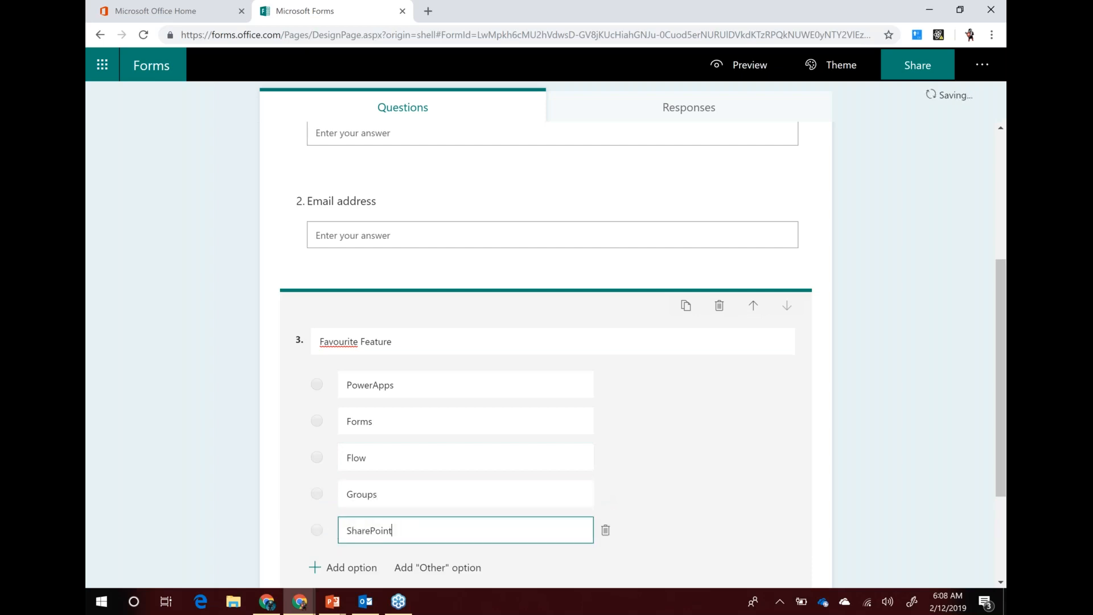
pyautogui.scroll(-3, 374, 443)
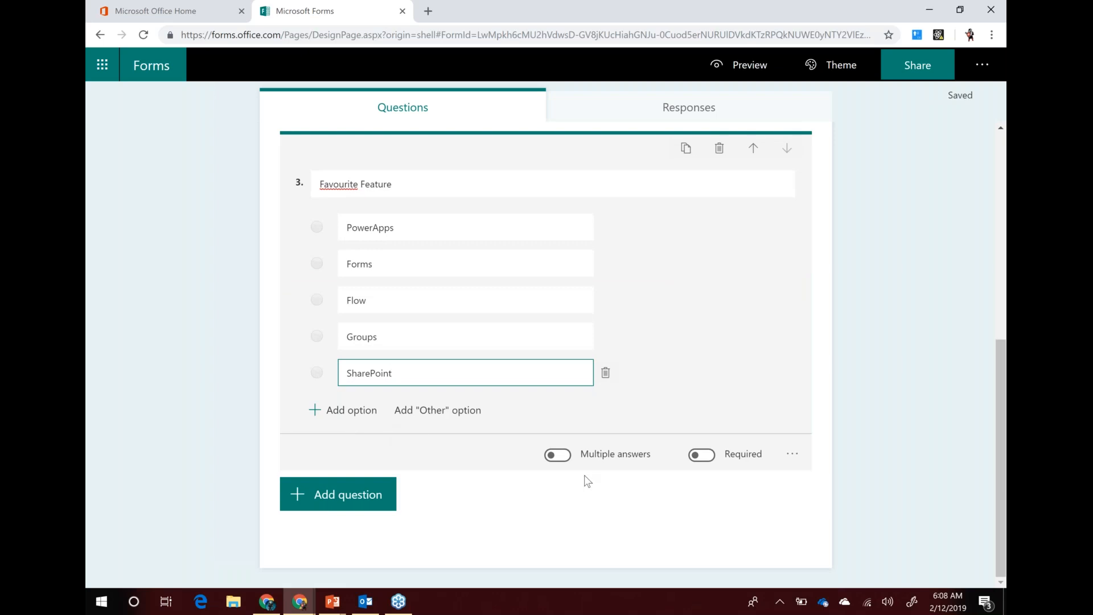
# Make Favourite Feature required with multiple answers, and make First Name and Email address required
pyautogui.click(701, 454)
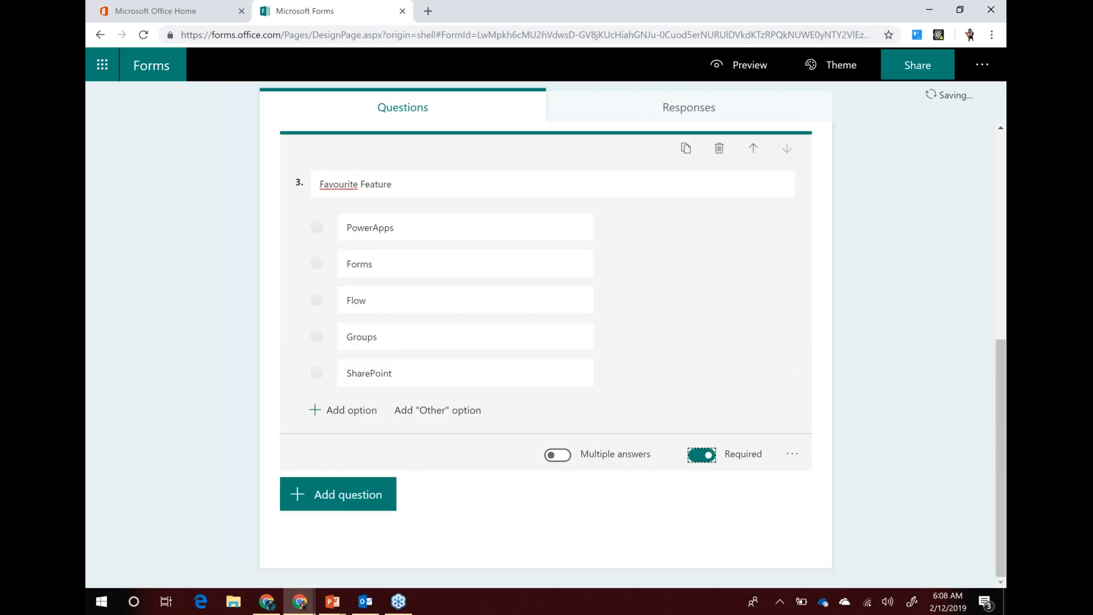
pyautogui.click(561, 461)
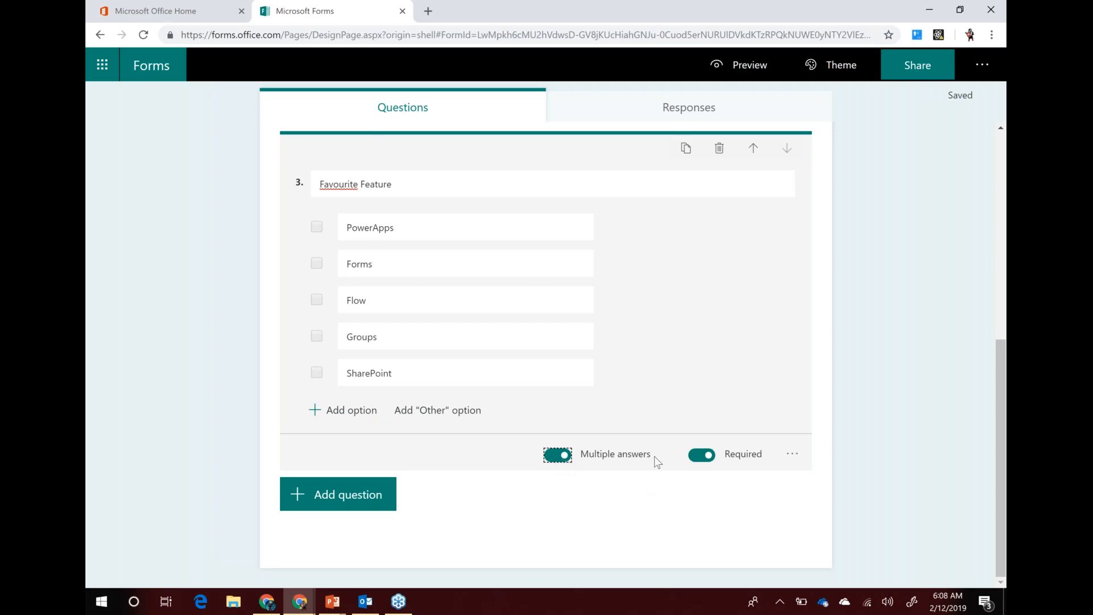
pyautogui.scroll(5, 615, 309)
pyautogui.click(614, 310)
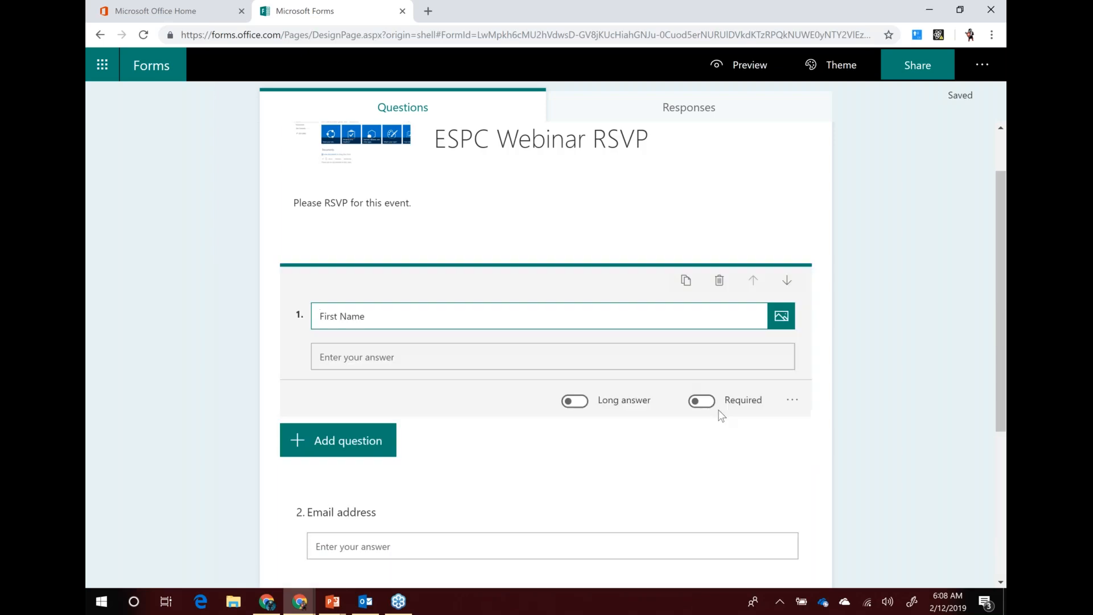
pyautogui.click(702, 401)
pyautogui.scroll(-3, 700, 431)
pyautogui.click(710, 339)
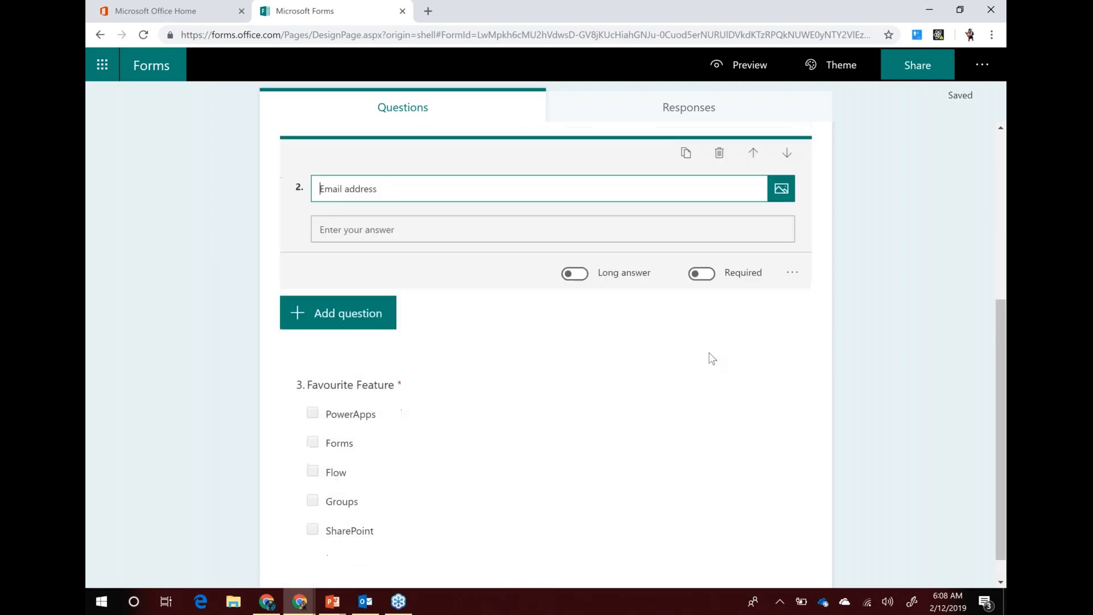
pyautogui.click(702, 273)
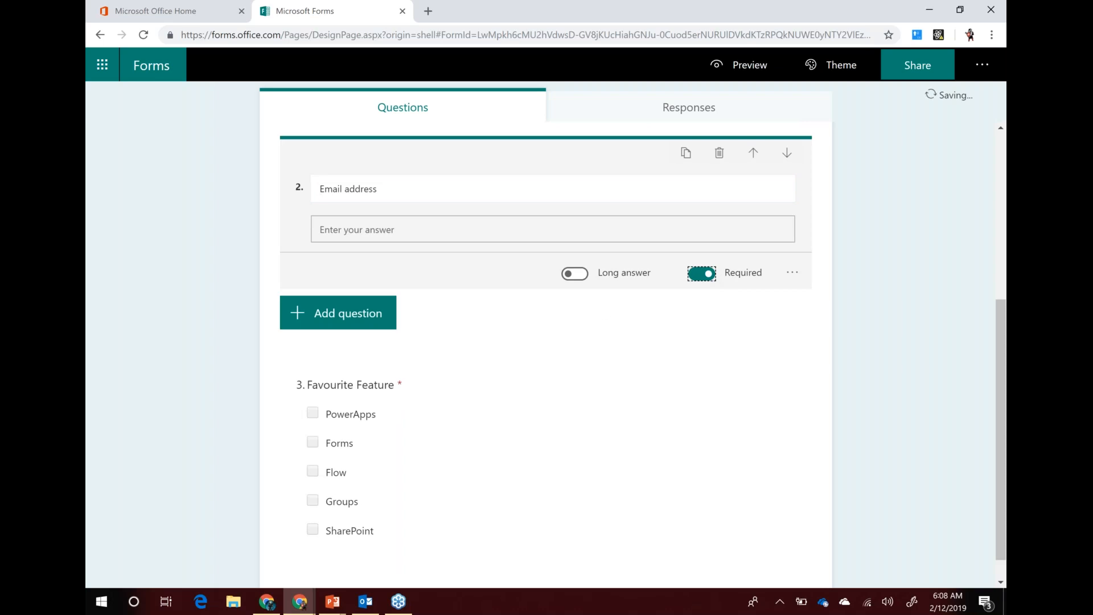
pyautogui.scroll(-1, 654, 310)
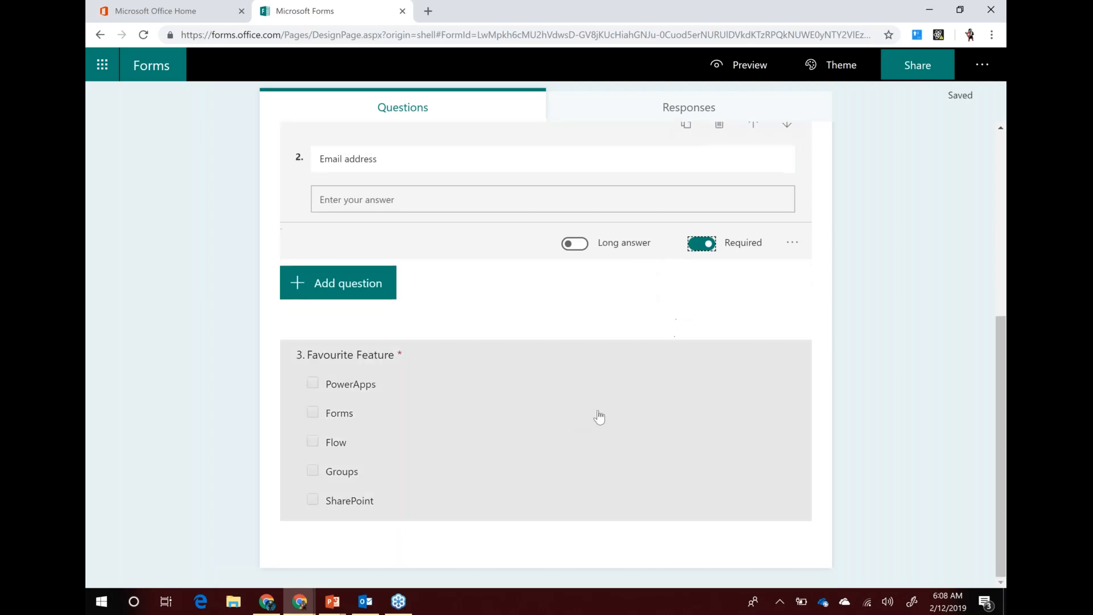
pyautogui.scroll(6, 577, 419)
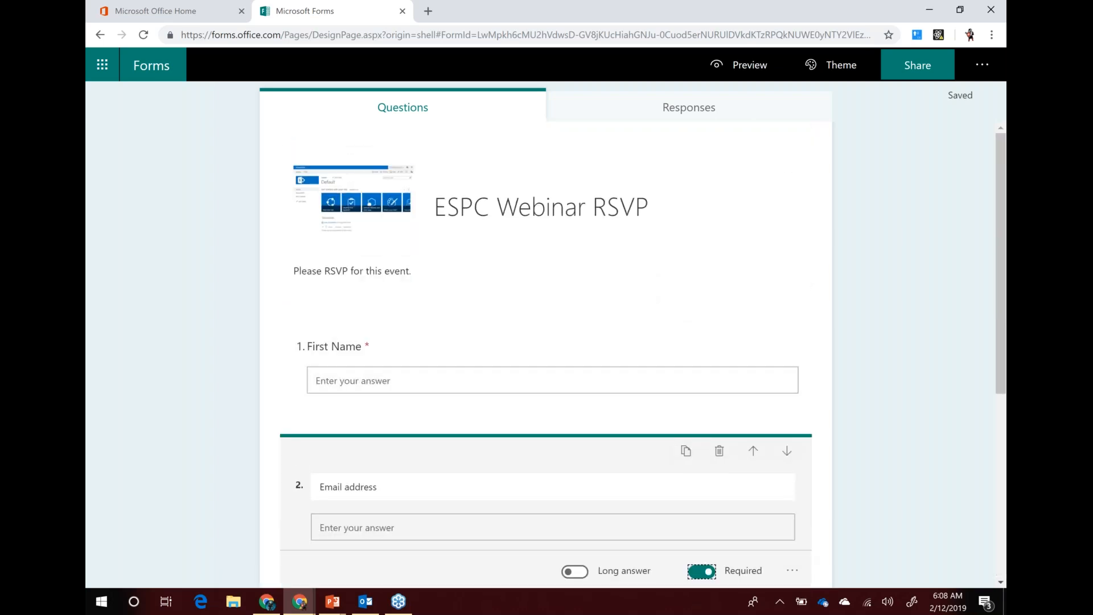
# Customize the theme with a Bing 'blizzard' satellite image as the background
pyautogui.click(826, 69)
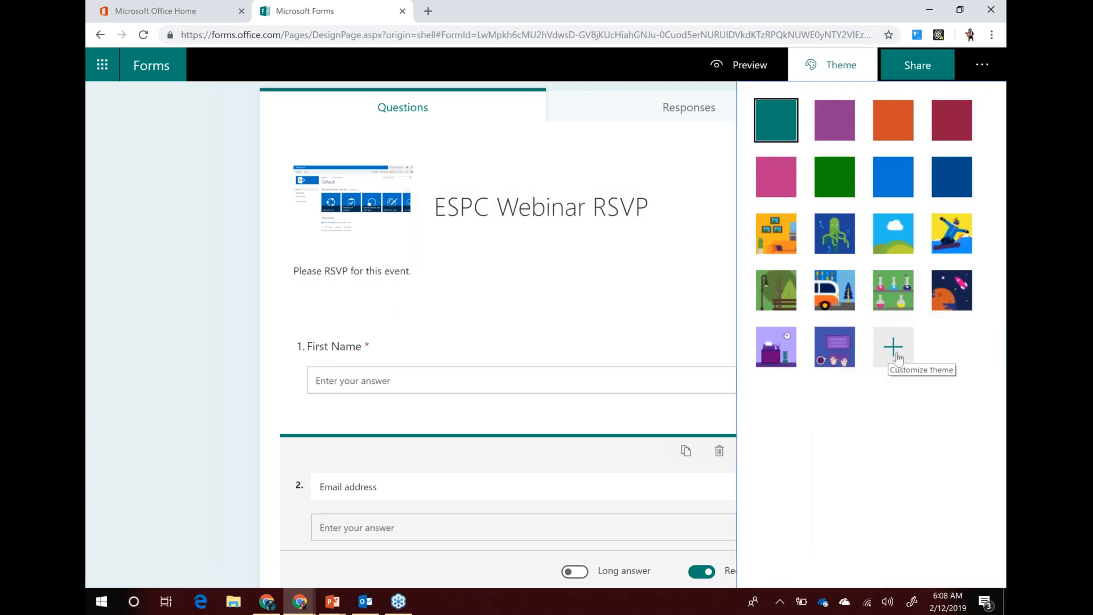
pyautogui.click(893, 352)
pyautogui.click(781, 193)
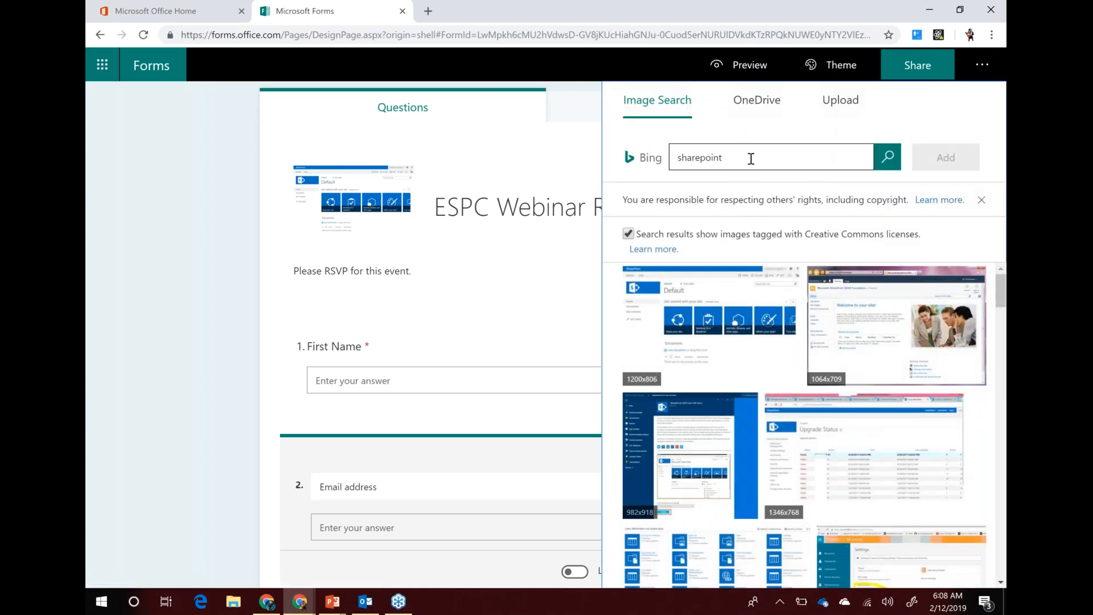
pyautogui.click(751, 159)
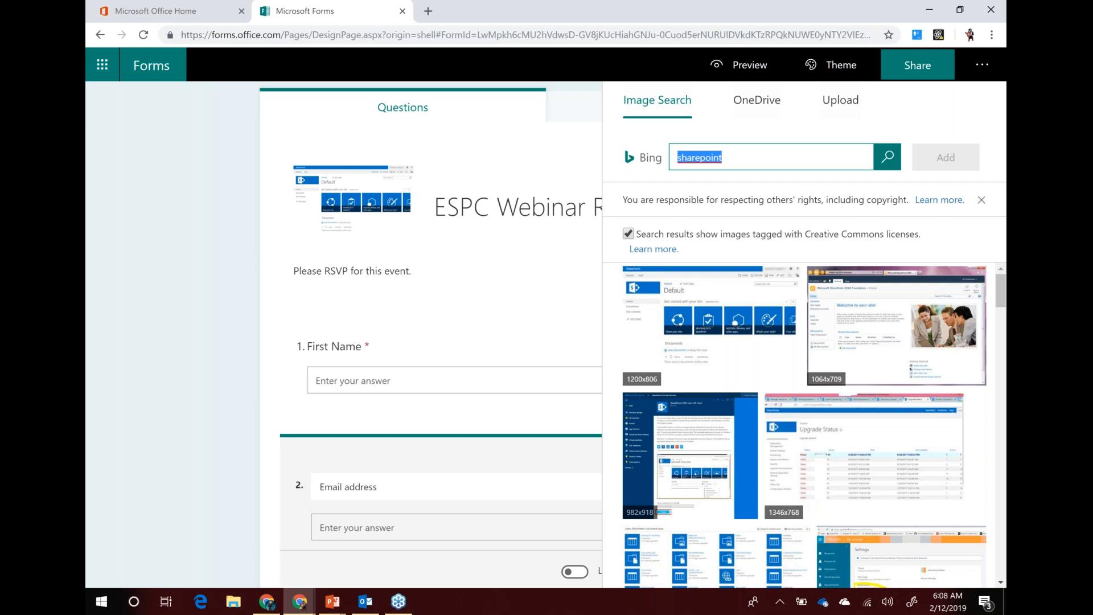
pyautogui.write('blizzard')
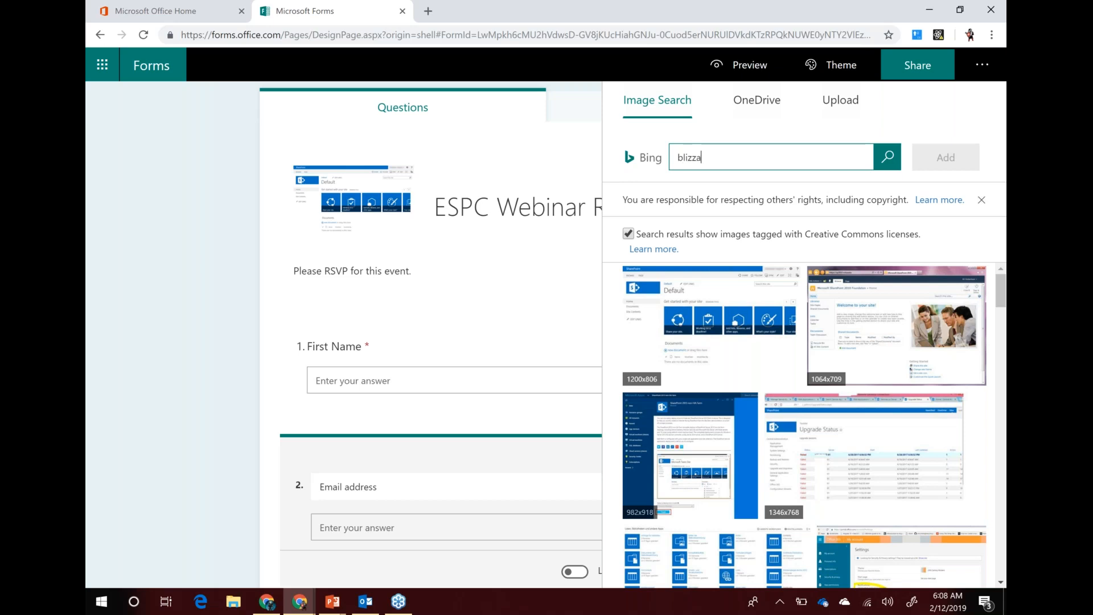
pyautogui.press('Return')
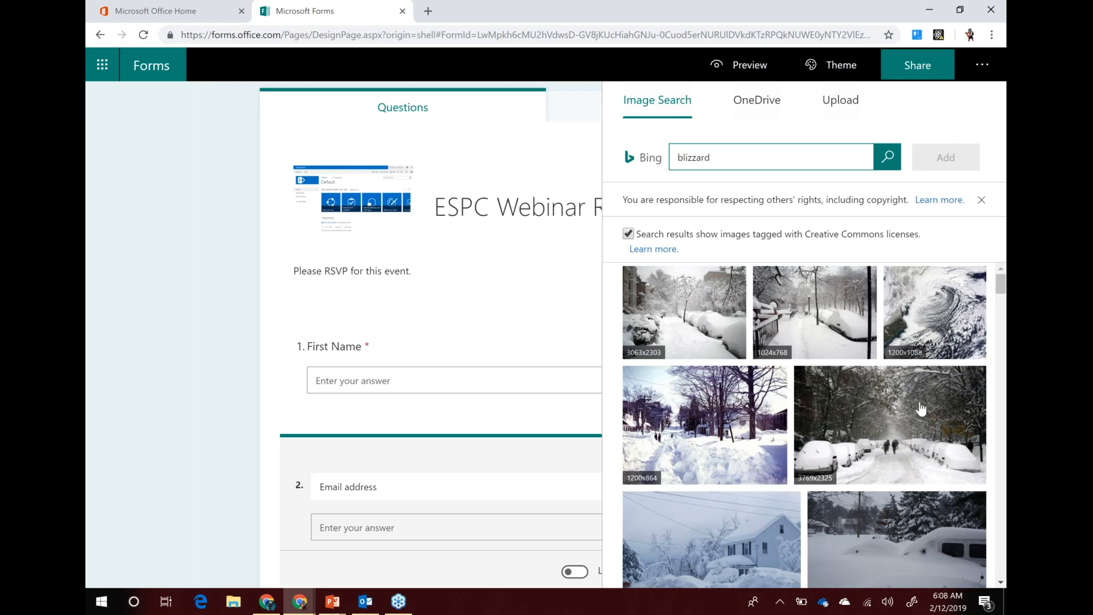
pyautogui.click(936, 309)
pyautogui.click(946, 161)
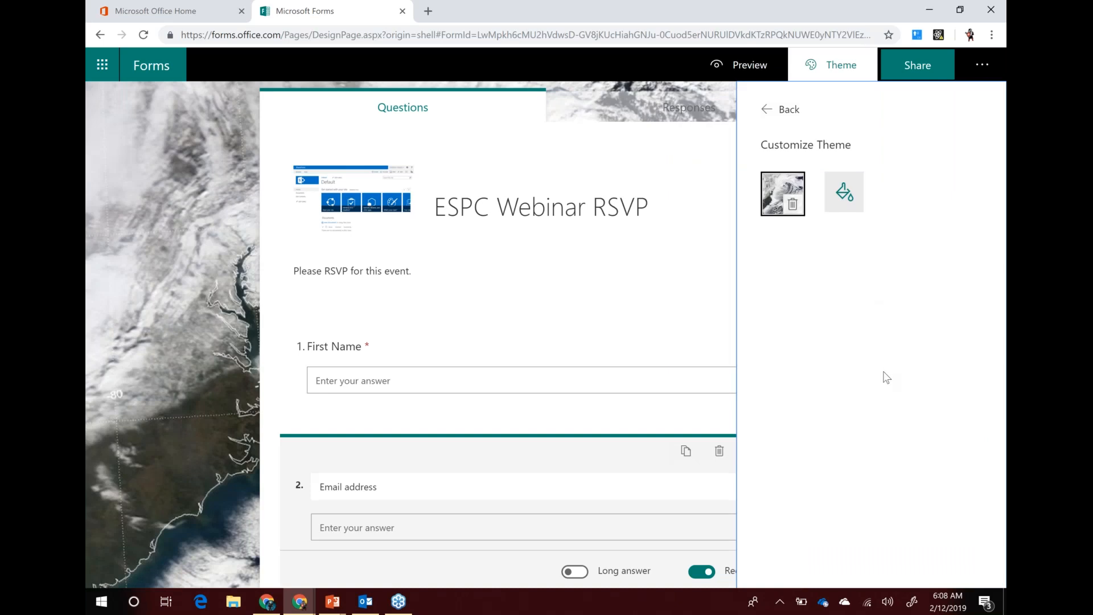
# Set the custom theme colour to hex #FFAA00
pyautogui.click(846, 200)
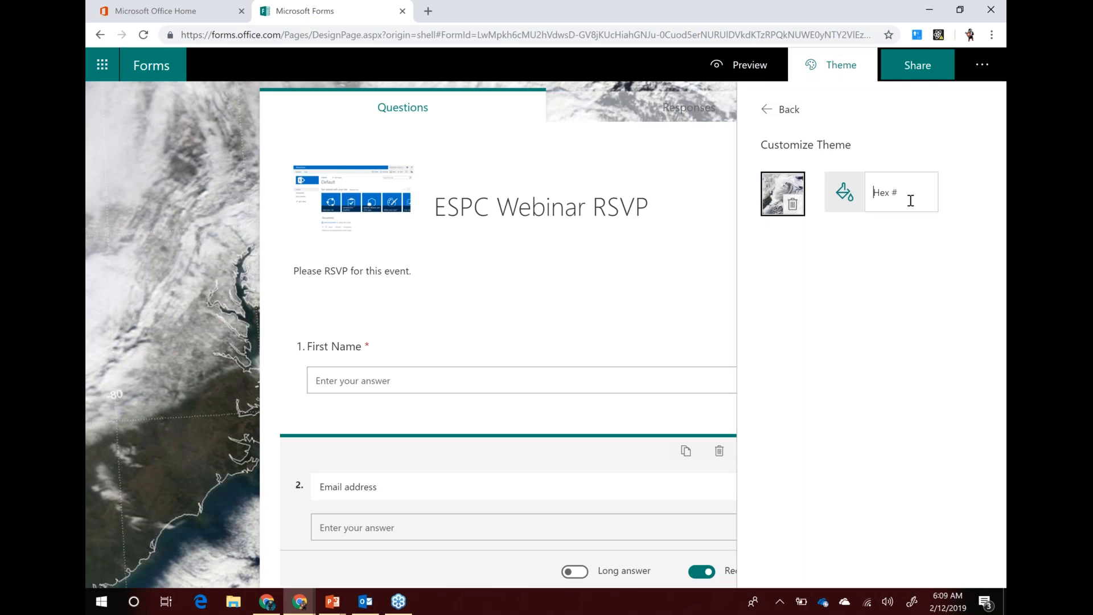
pyautogui.write('#FF')
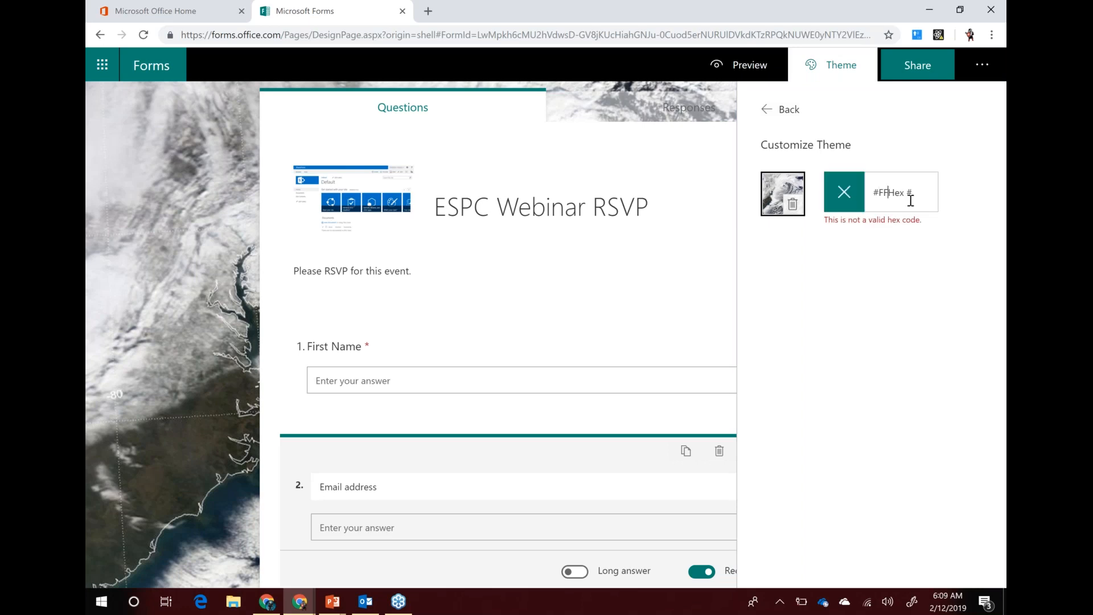
pyautogui.hotkey('ctrl', 'shift', 'Right')
pyautogui.press('BackSpace')
pyautogui.write('AA00')
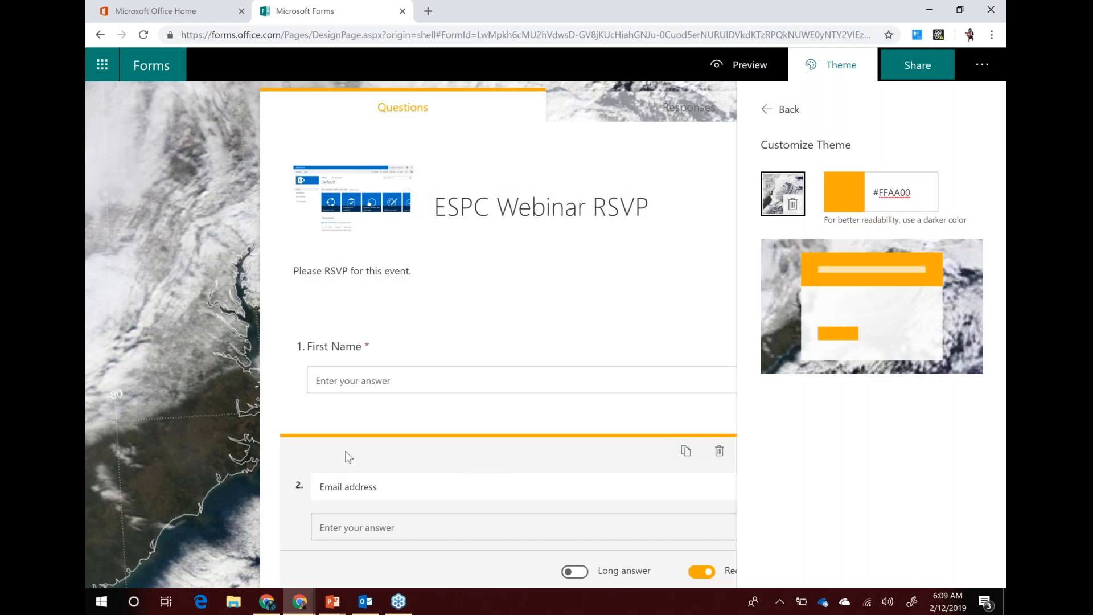
pyautogui.scroll(-5, 373, 454)
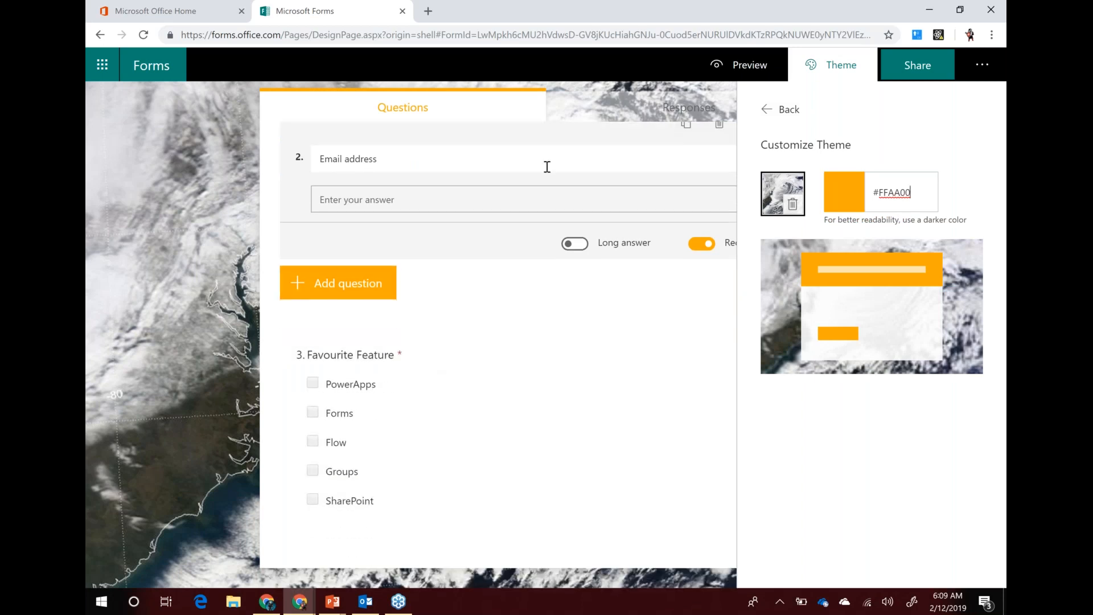
pyautogui.scroll(6, 581, 296)
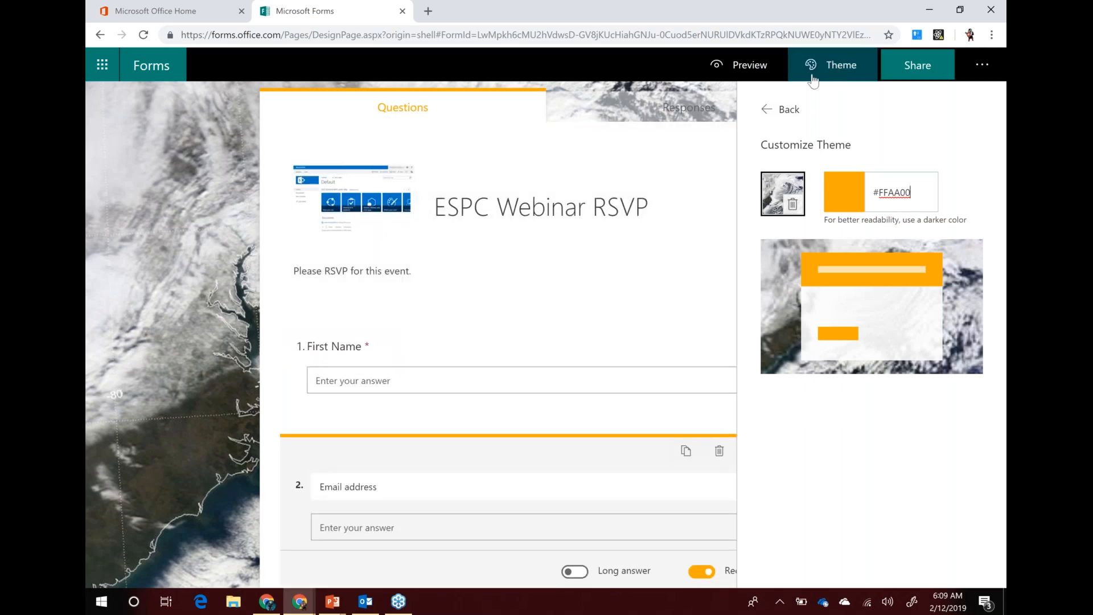
# Preview the form in Mobile layout, then switch back to Computer layout
pyautogui.click(740, 67)
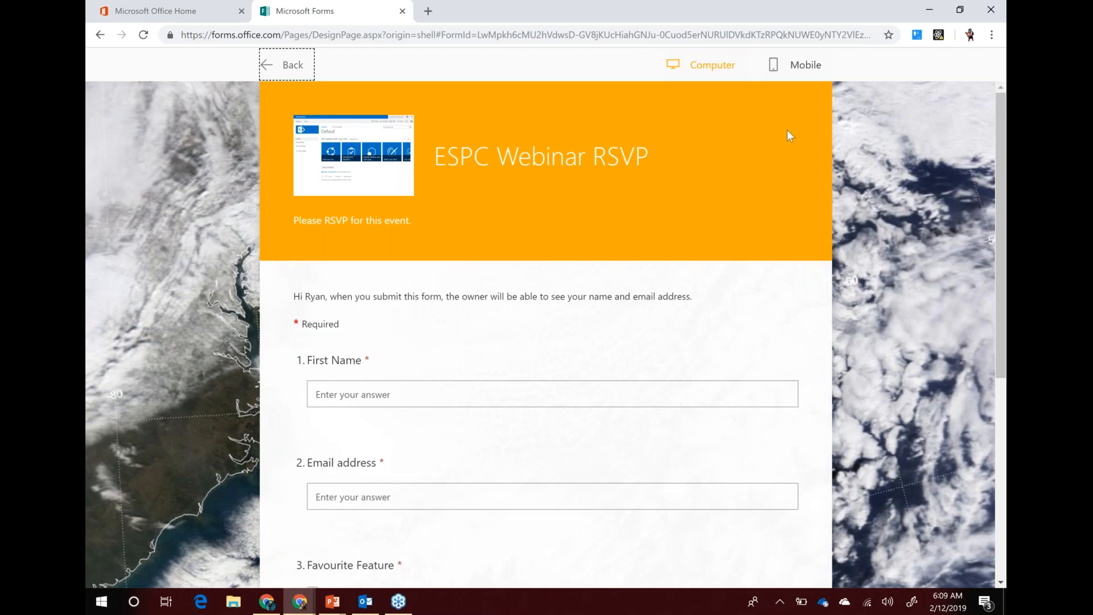
pyautogui.click(804, 66)
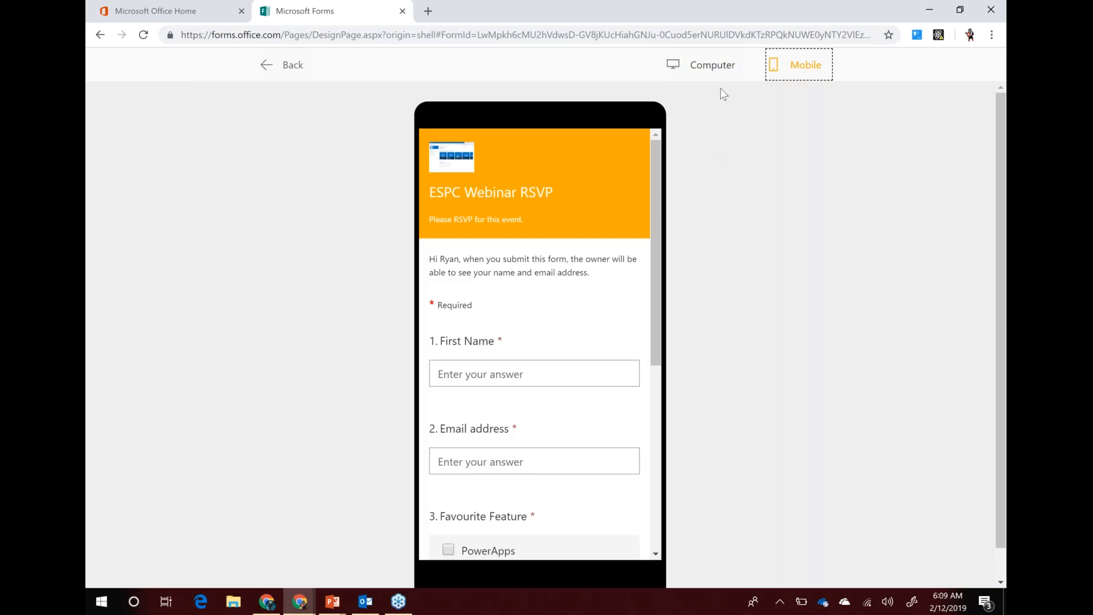
pyautogui.click(699, 75)
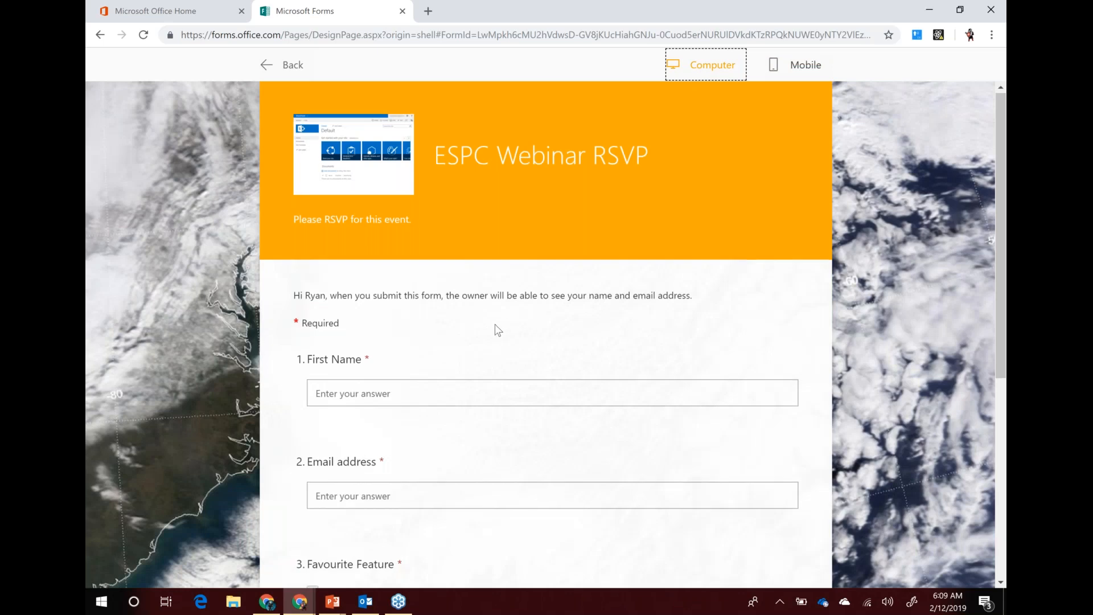
# Fill in First Name and Email address with the tester's name and e-mail
pyautogui.scroll(-1, 404, 326)
pyautogui.scroll(-1, 404, 326)
pyautogui.click(380, 256)
pyautogui.write('Ryan')
pyautogui.press('Tab')
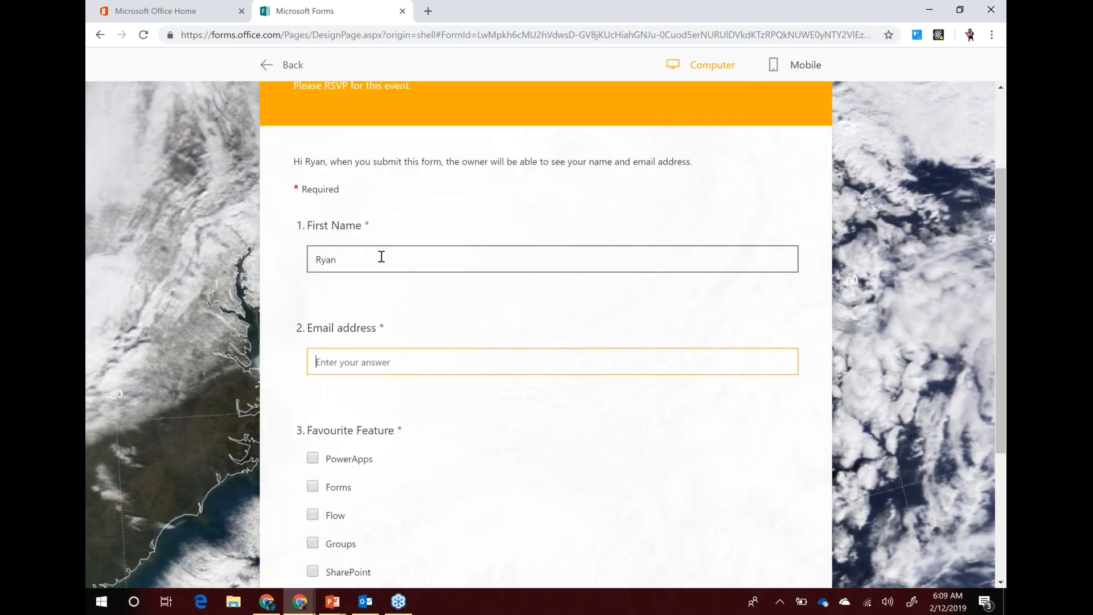
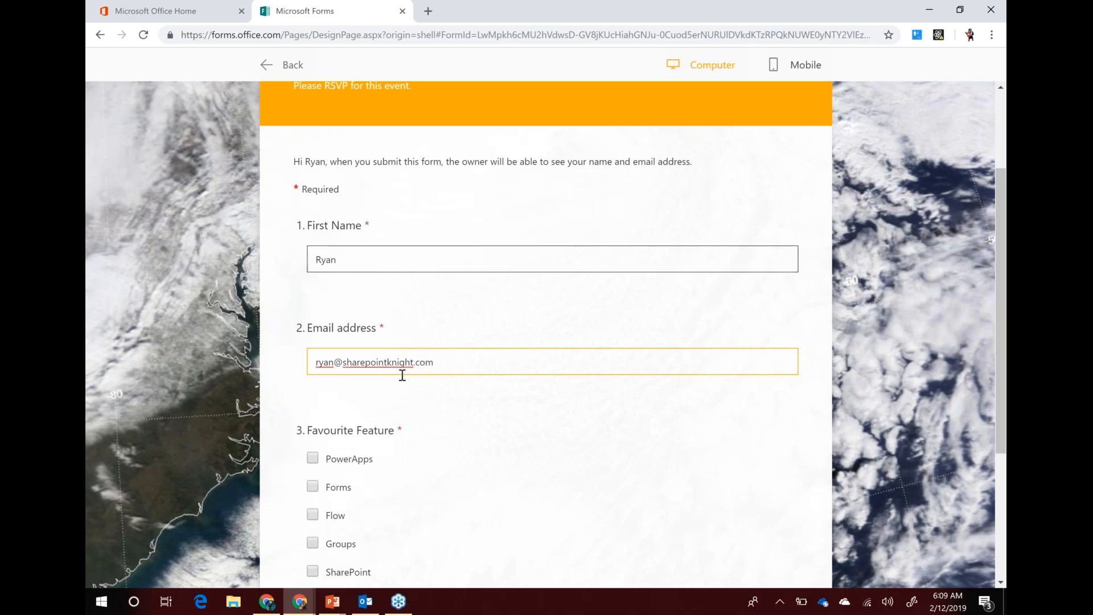
# Tick PowerApps, Forms and Flow, submit the response, and return to the editor
pyautogui.scroll(-3, 332, 389)
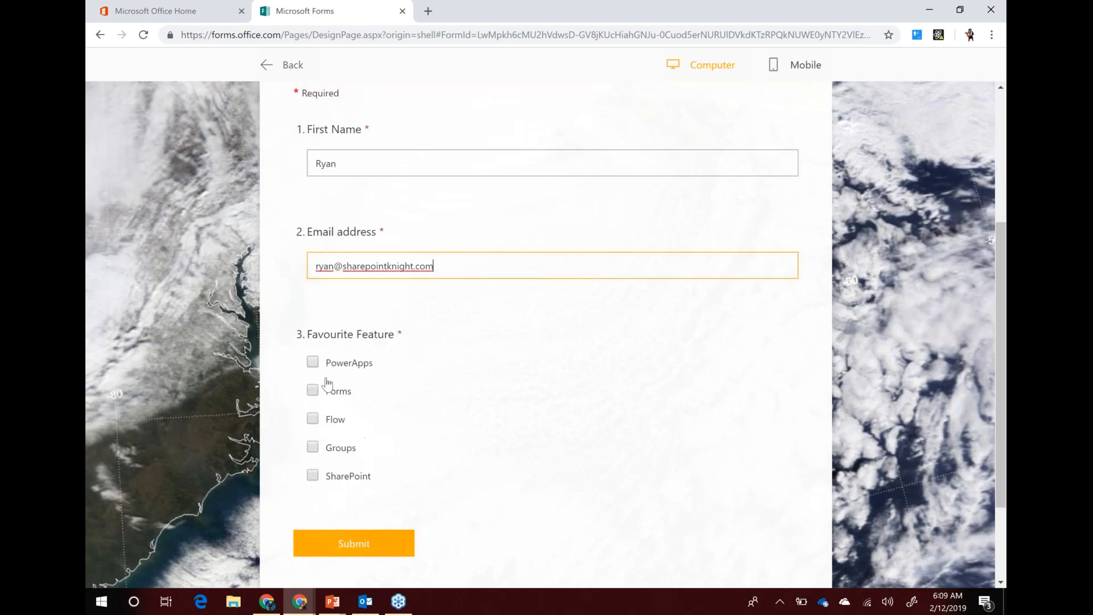
pyautogui.click(312, 284)
pyautogui.click(313, 255)
pyautogui.click(314, 315)
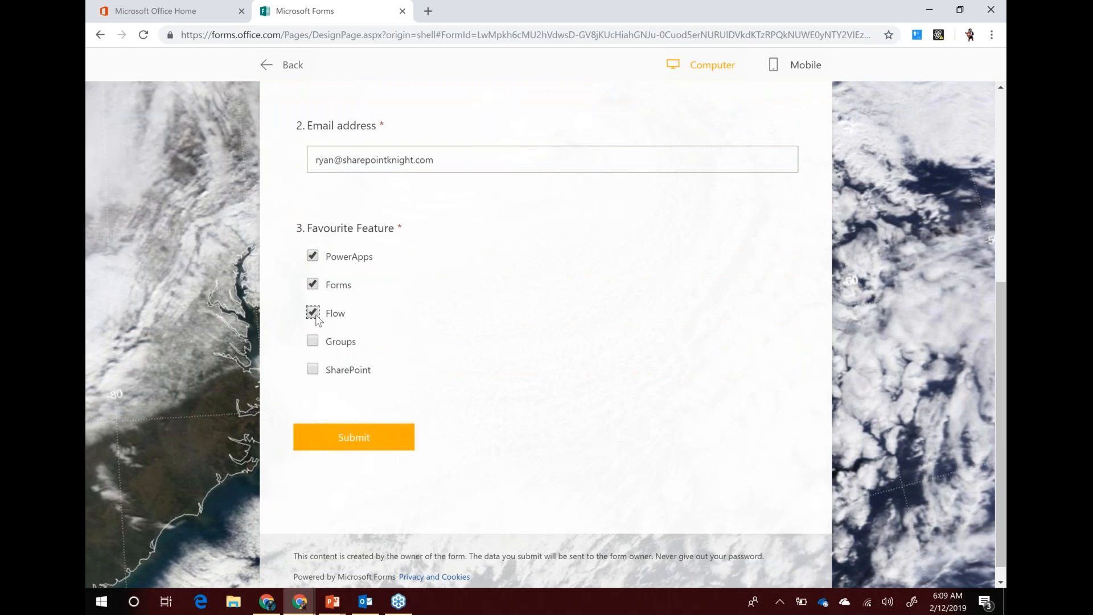
pyautogui.click(353, 438)
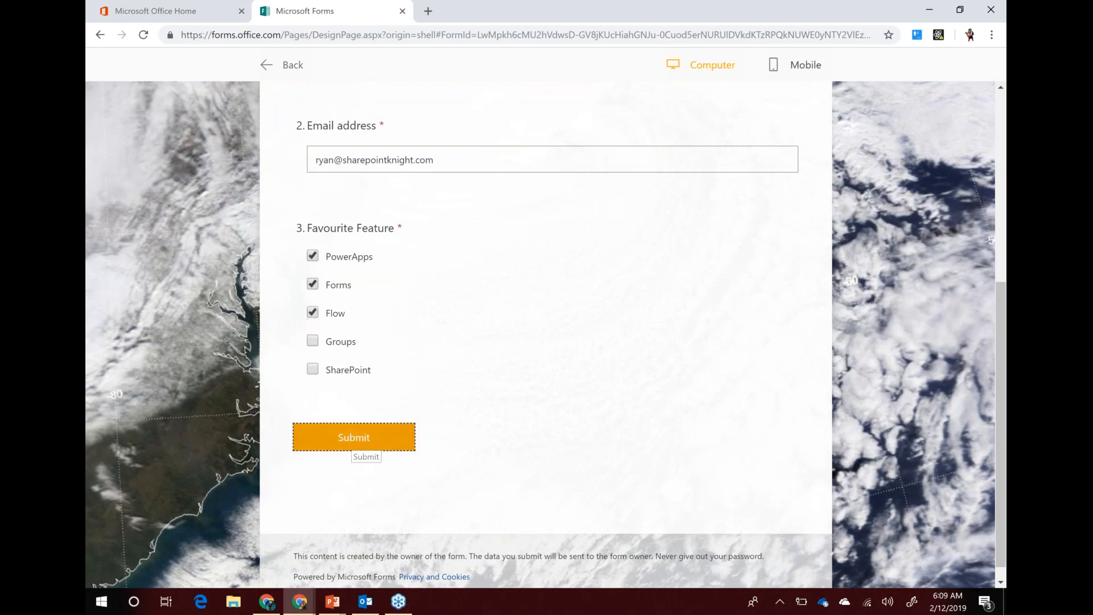
pyautogui.click(287, 73)
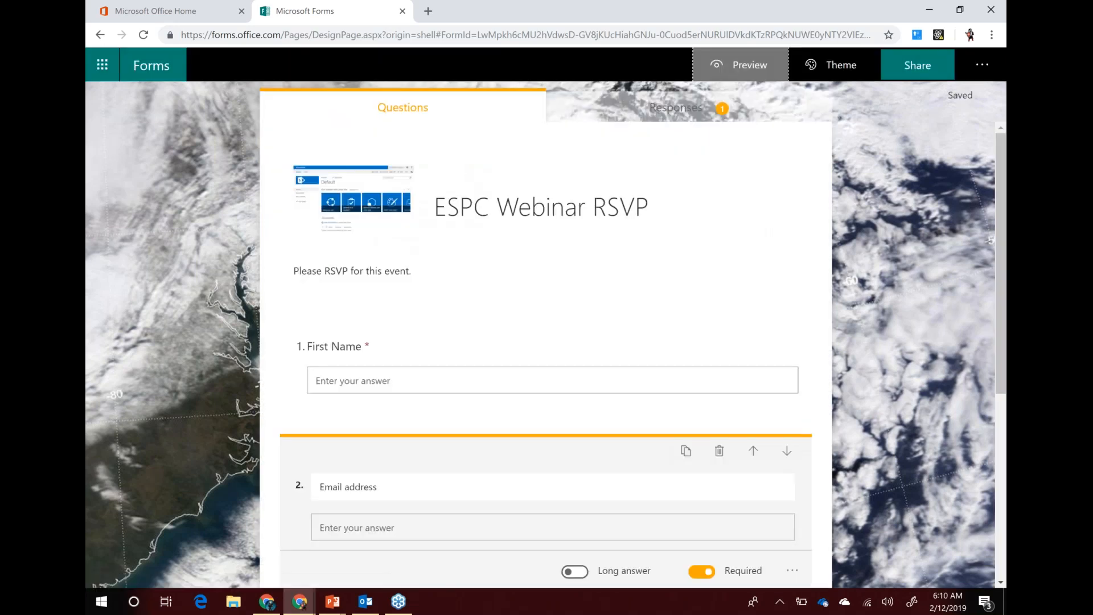
# Review the Responses summary: 1 response, 00:32 average time, and the Favourite Feature pie chart
pyautogui.click(692, 116)
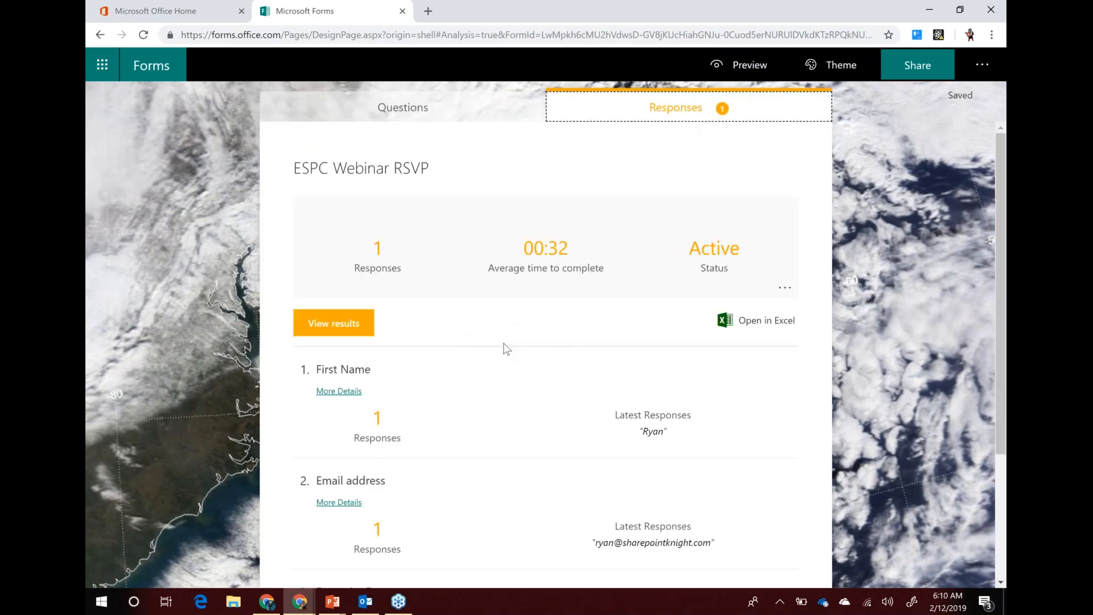
pyautogui.scroll(-3, 517, 370)
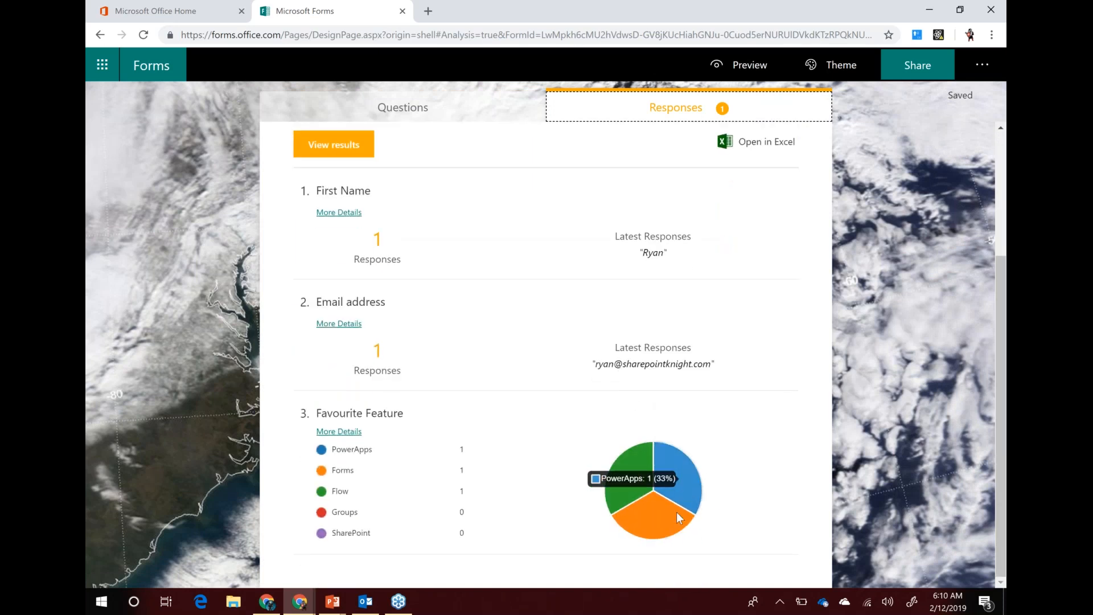
pyautogui.moveTo(642, 532)
pyautogui.moveTo(625, 498)
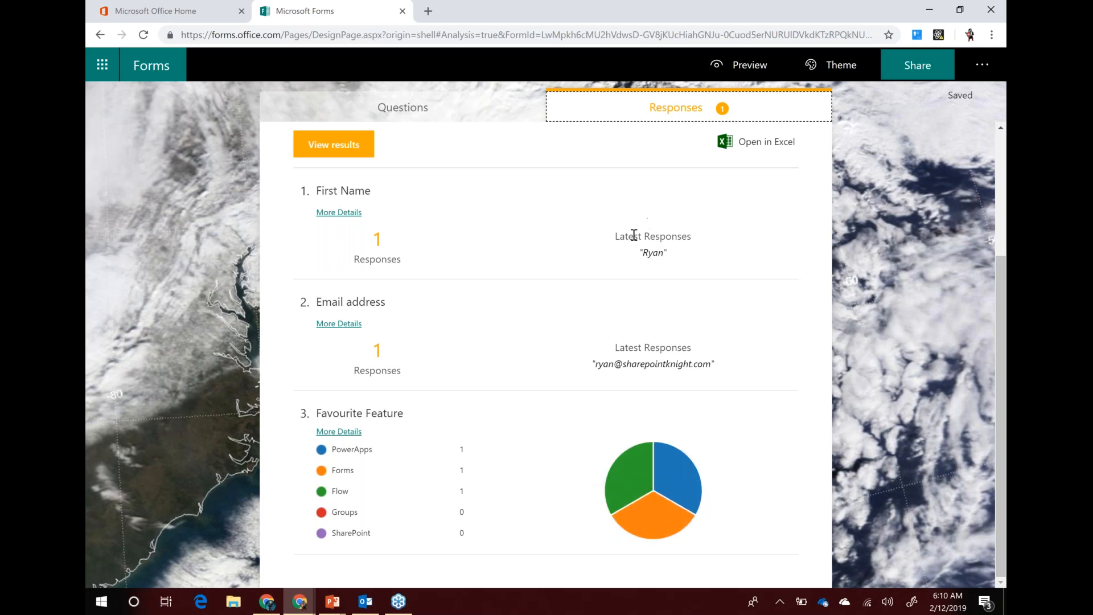
pyautogui.scroll(3, 521, 361)
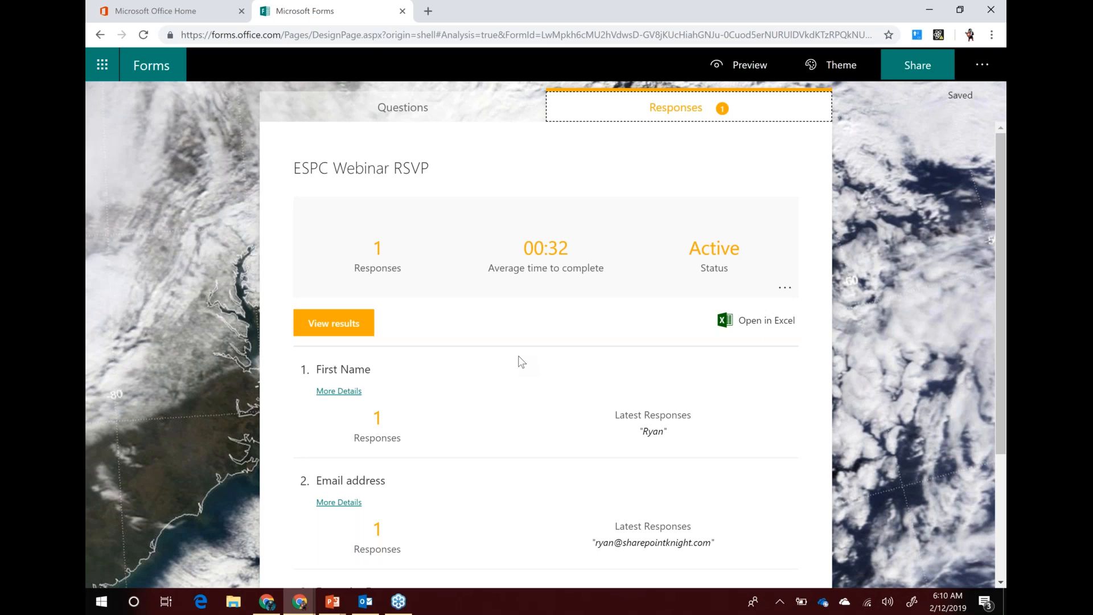
pyautogui.click(349, 327)
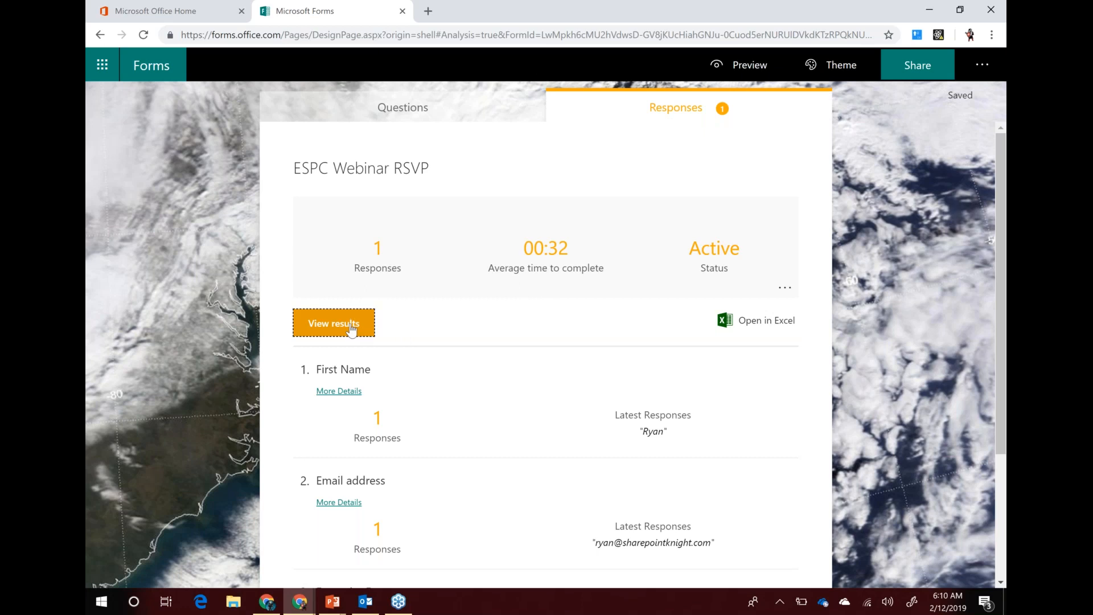
pyautogui.moveTo(669, 191); pyautogui.dragTo(691, 204)
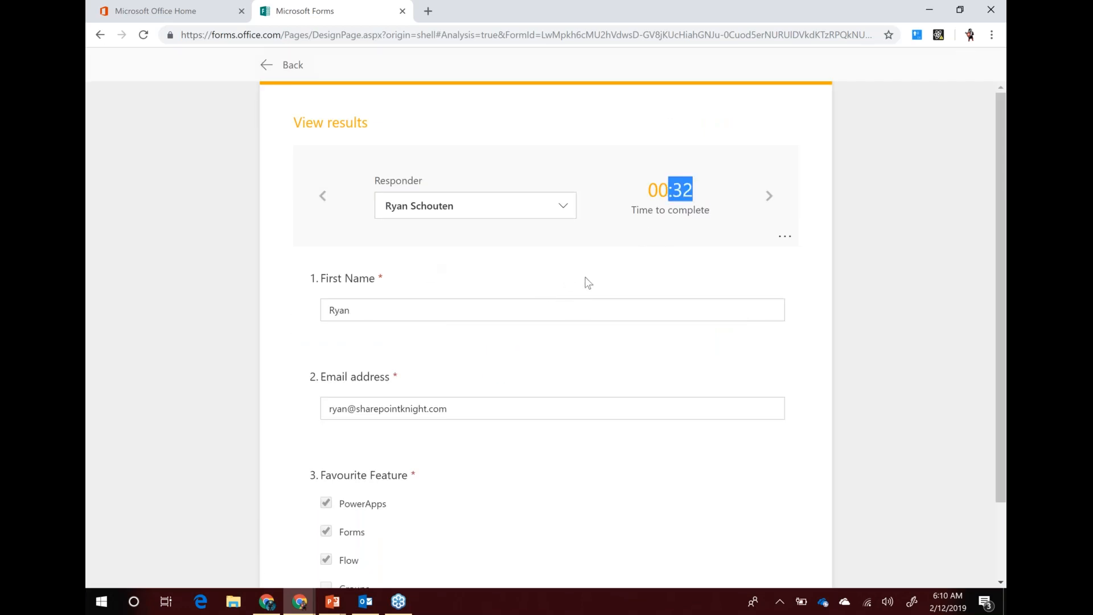
pyautogui.click(268, 70)
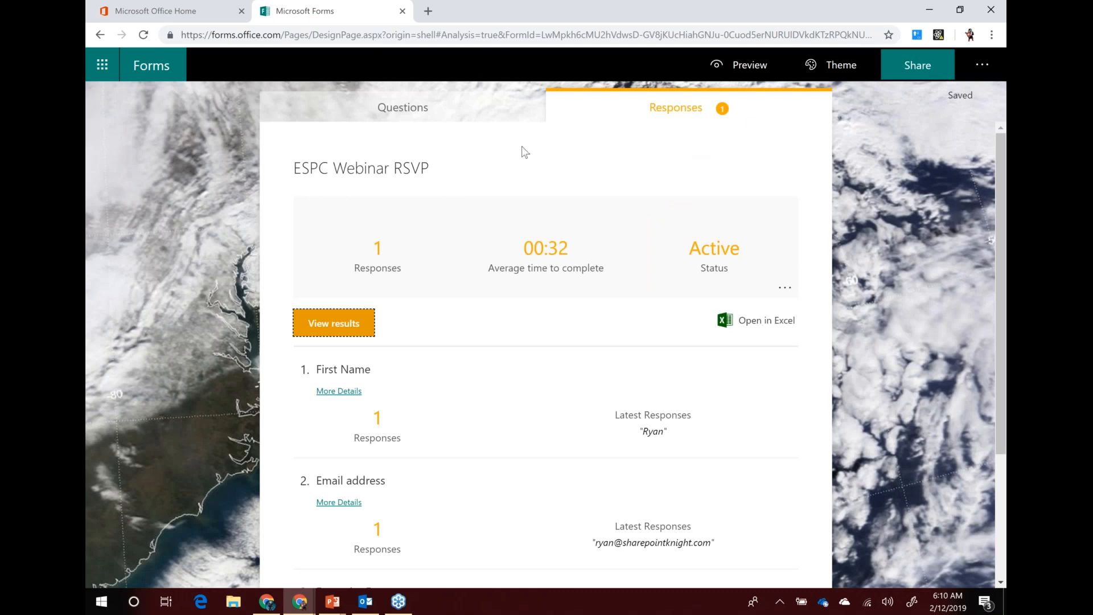
# Go back to the Questions tab and open the More form settings menu
pyautogui.click(395, 118)
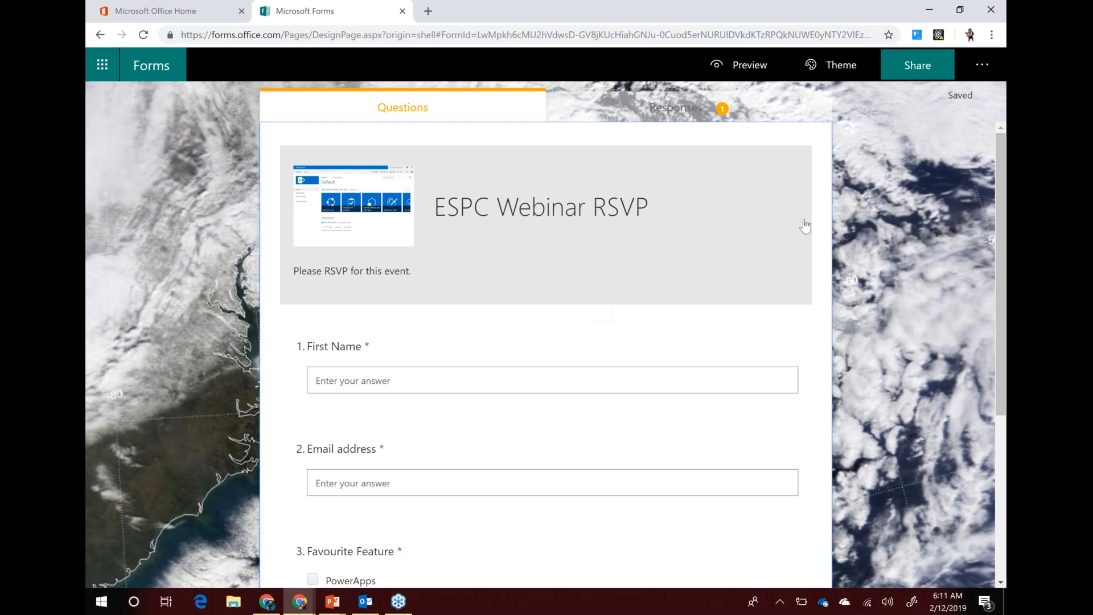
pyautogui.click(972, 70)
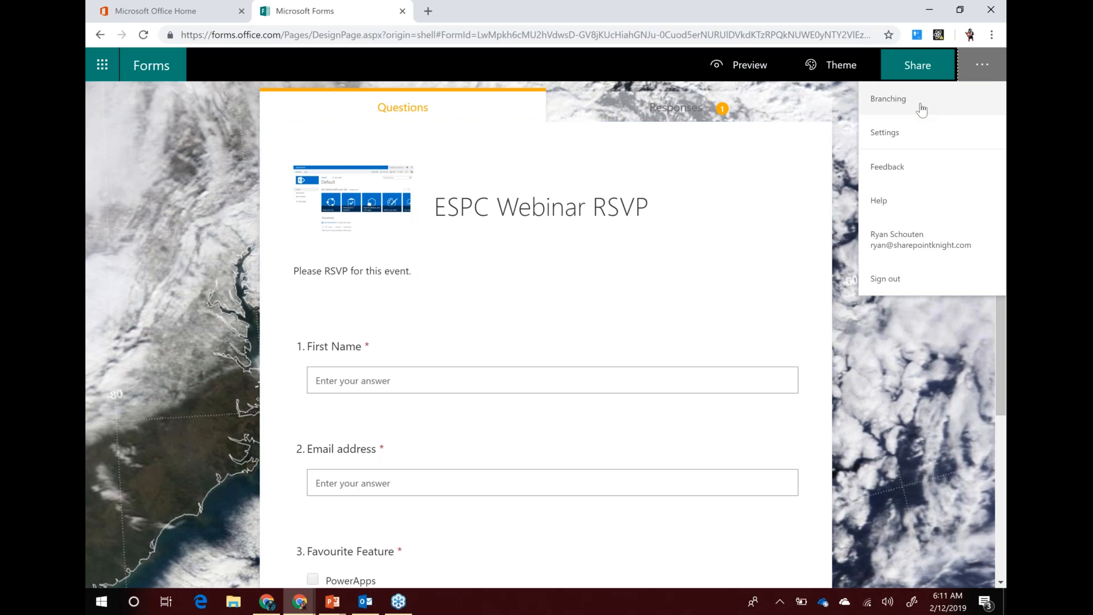
# In Settings, stop recording names, enable start and end dates ending 13 Feb, and enable a custom thank-you message
pyautogui.click(887, 134)
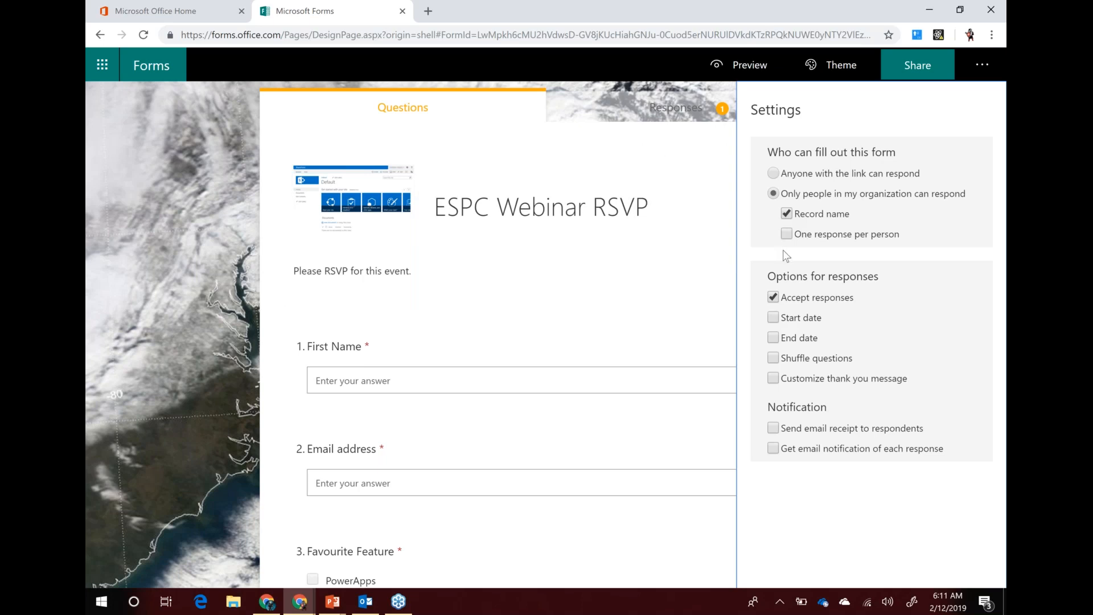
pyautogui.click(787, 215)
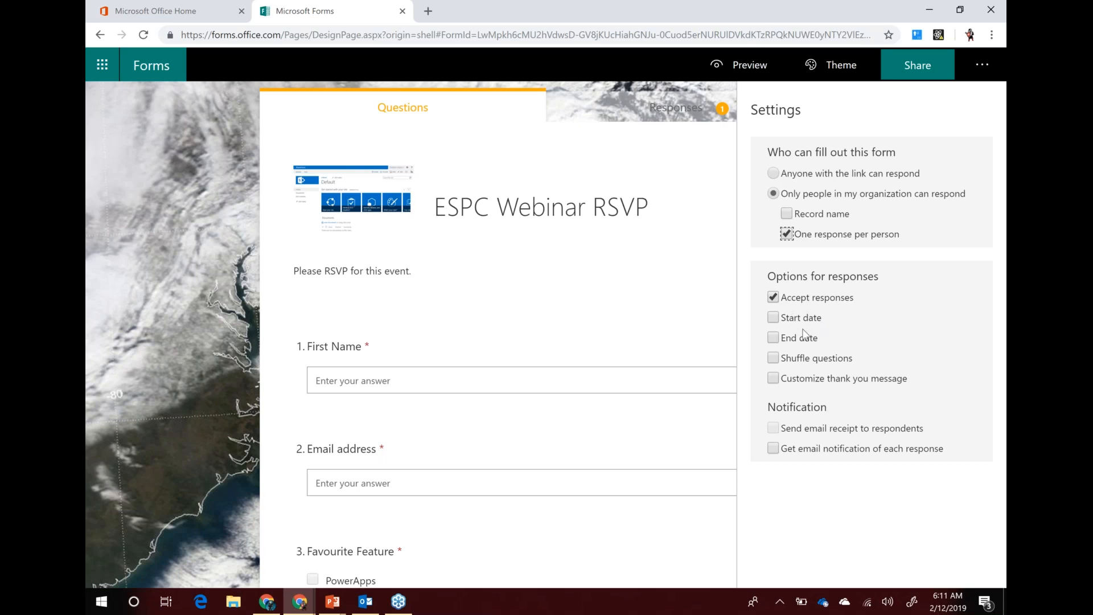
pyautogui.click(774, 318)
pyautogui.click(773, 378)
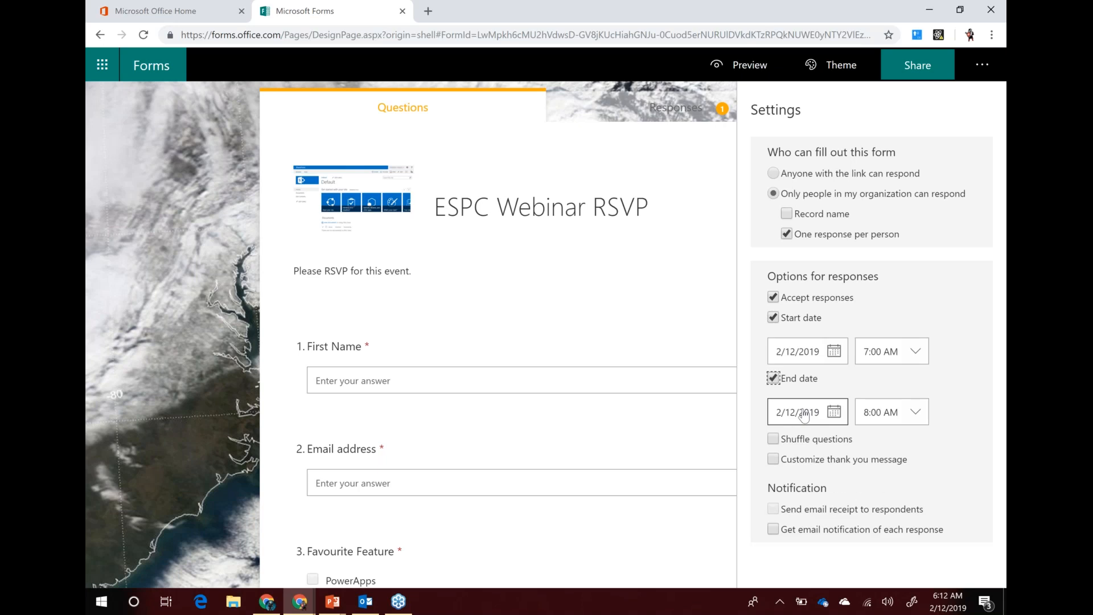
pyautogui.click(845, 421)
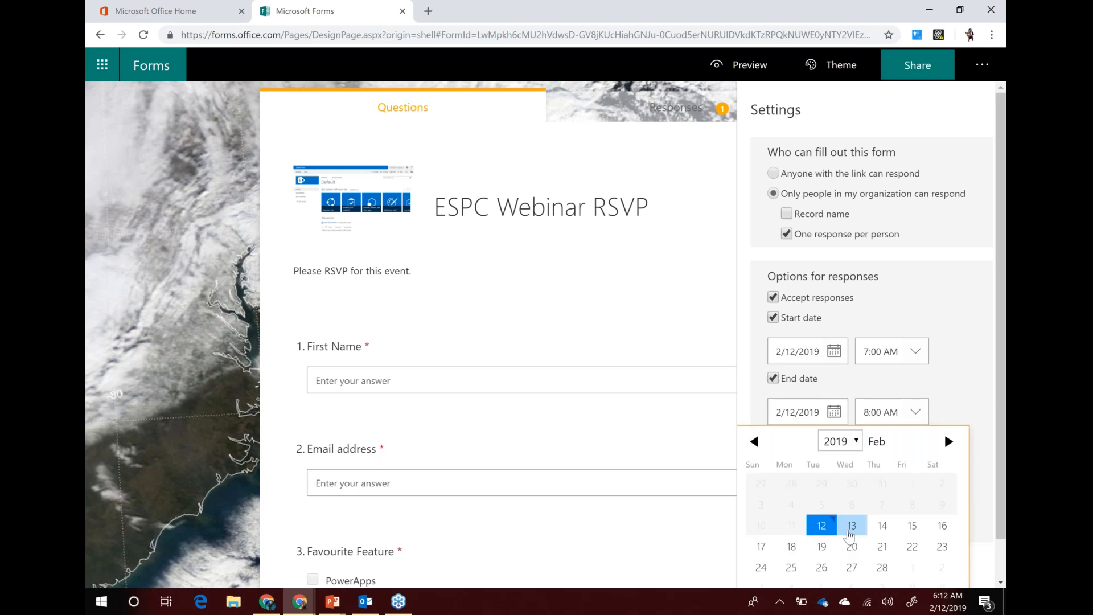
pyautogui.click(850, 528)
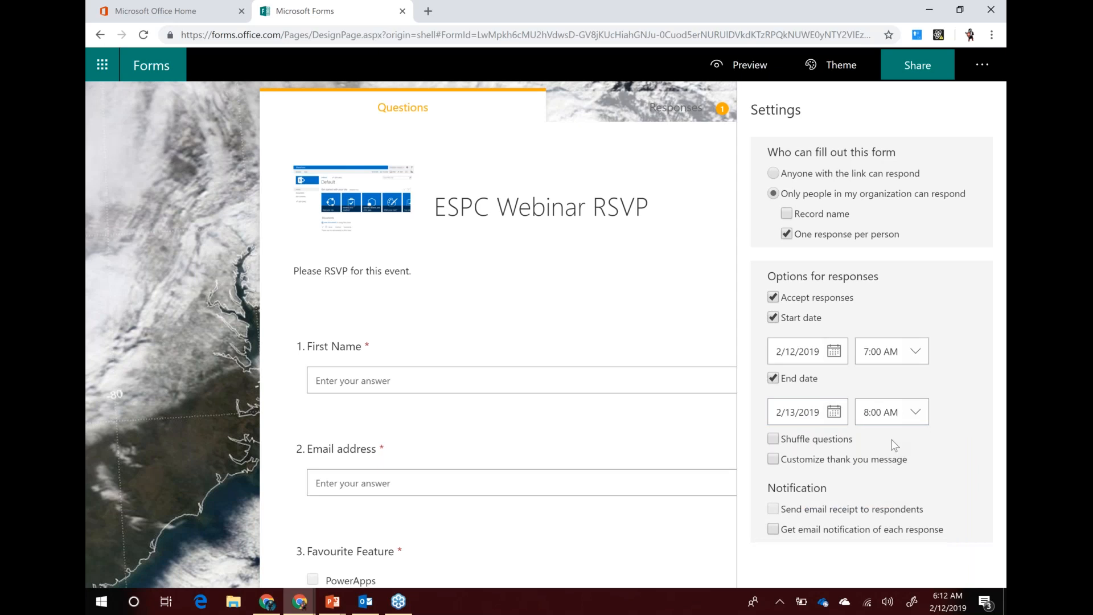
pyautogui.click(774, 461)
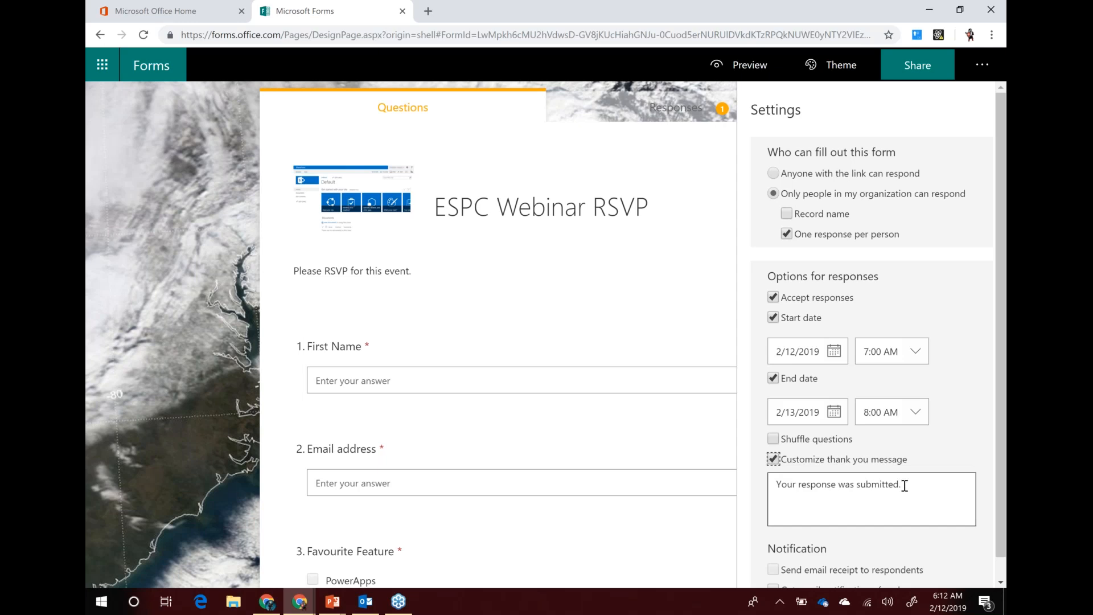
# Replace the thank-you text with 'Thank you for registering for our webinar. We'll send you a confirmation shortly.'
pyautogui.moveTo(920, 490); pyautogui.dragTo(770, 489)
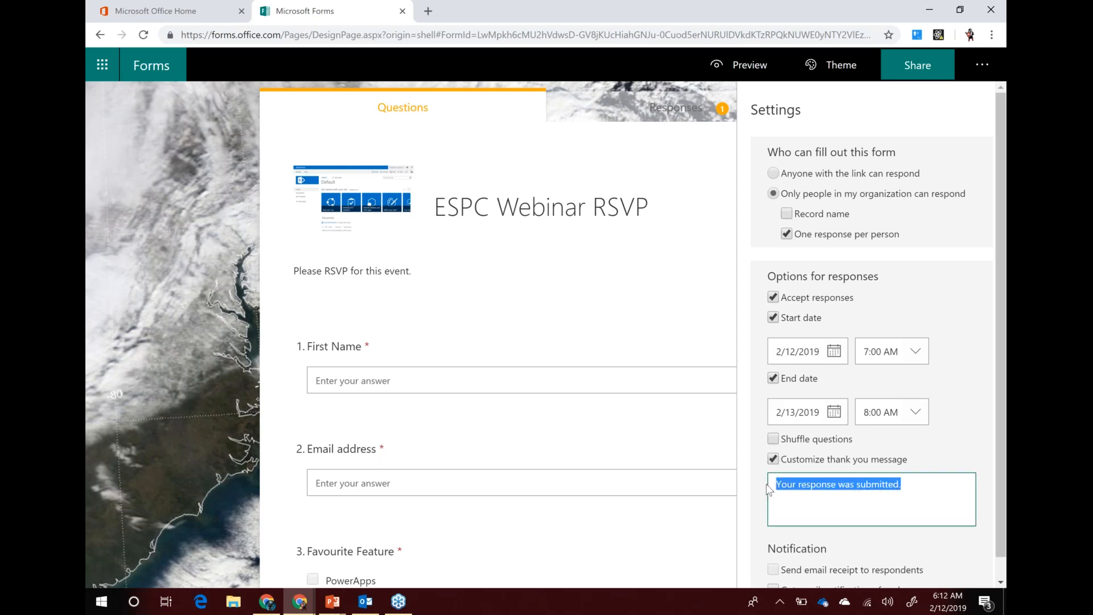
pyautogui.write('Thank you for r')
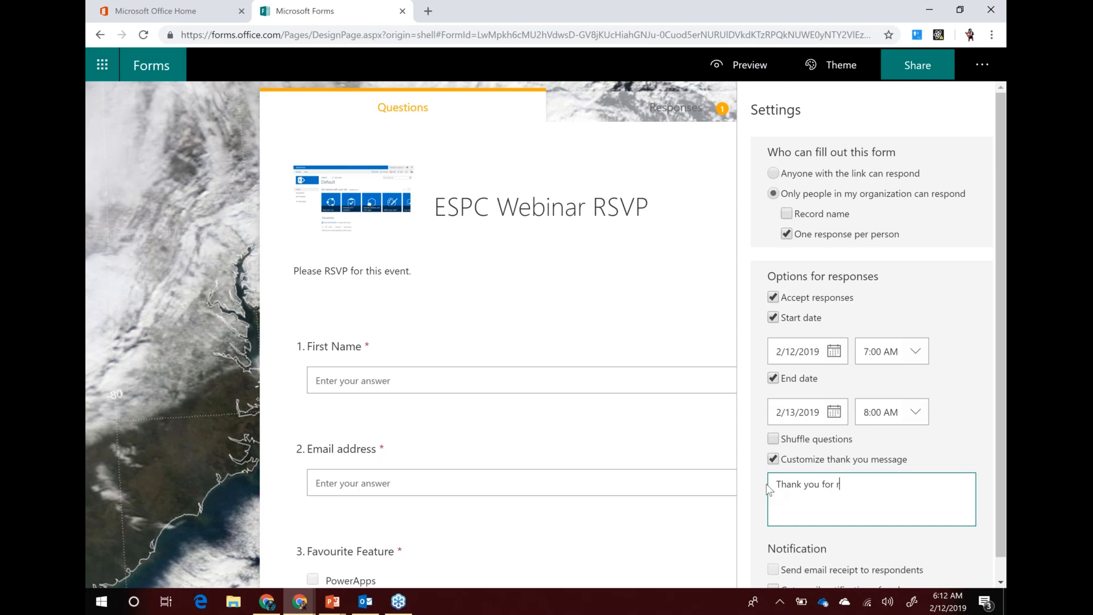
pyautogui.write('egistering for our webinar')
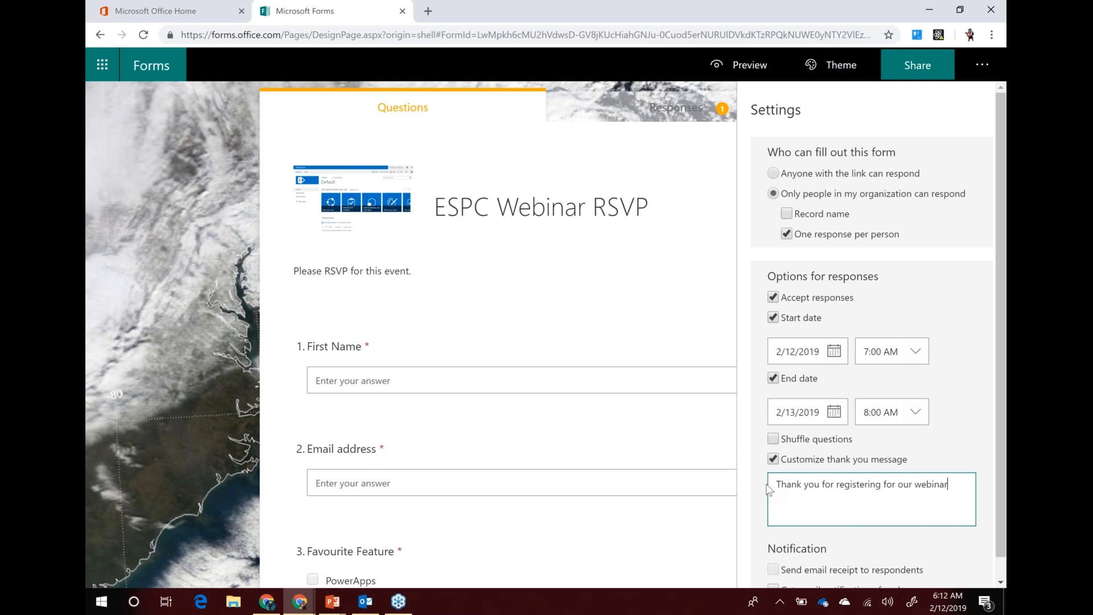
pyautogui.write(". We'll send you a confirmation shro")
pyautogui.press('BackSpace')
pyautogui.press('BackSpace')
pyautogui.write('ortly.')
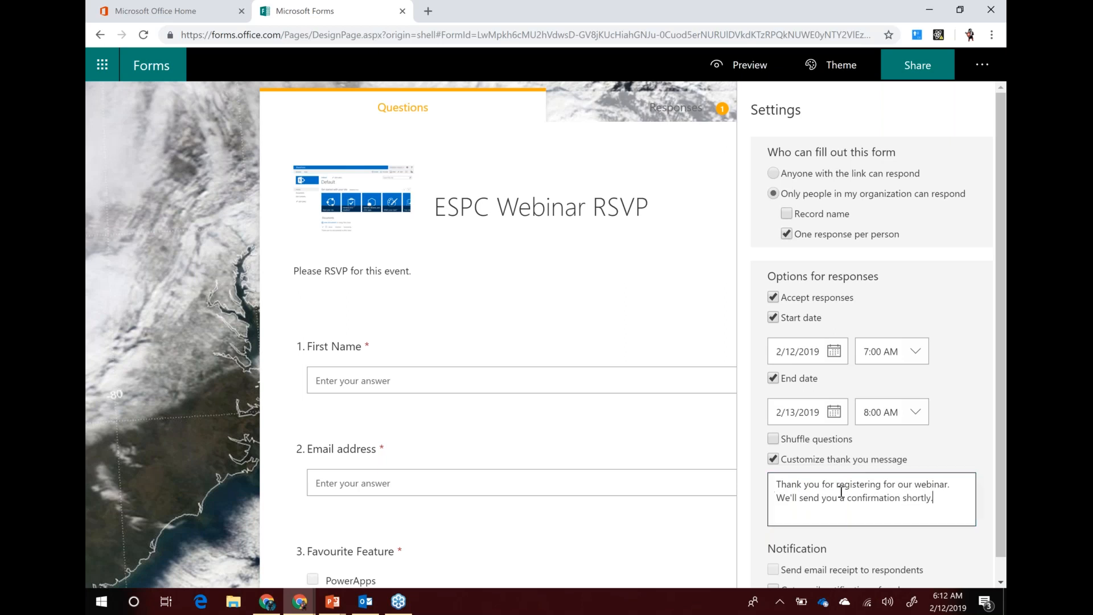
pyautogui.scroll(-1, 826, 501)
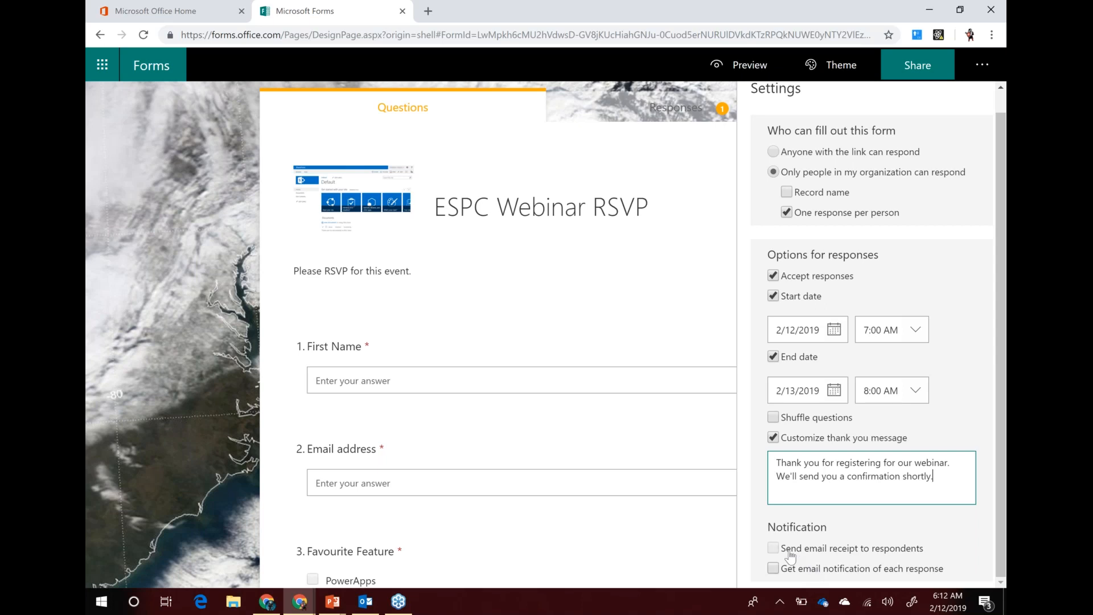
# Turn name recording back on and close the settings panel
pyautogui.moveTo(790, 555)
pyautogui.click(786, 193)
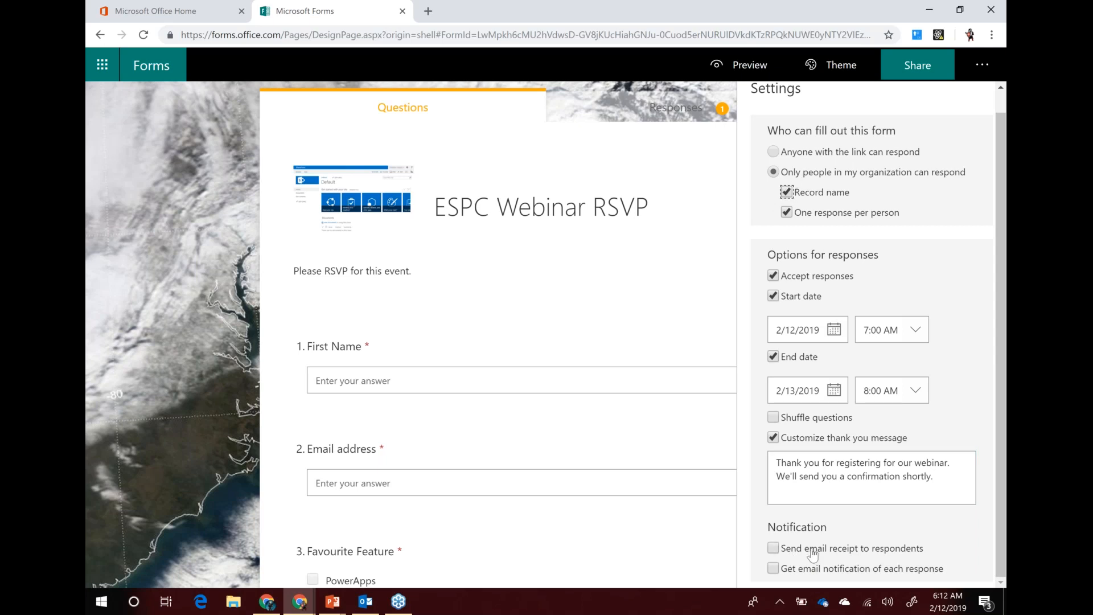
pyautogui.moveTo(858, 555)
pyautogui.scroll(1, 880, 248)
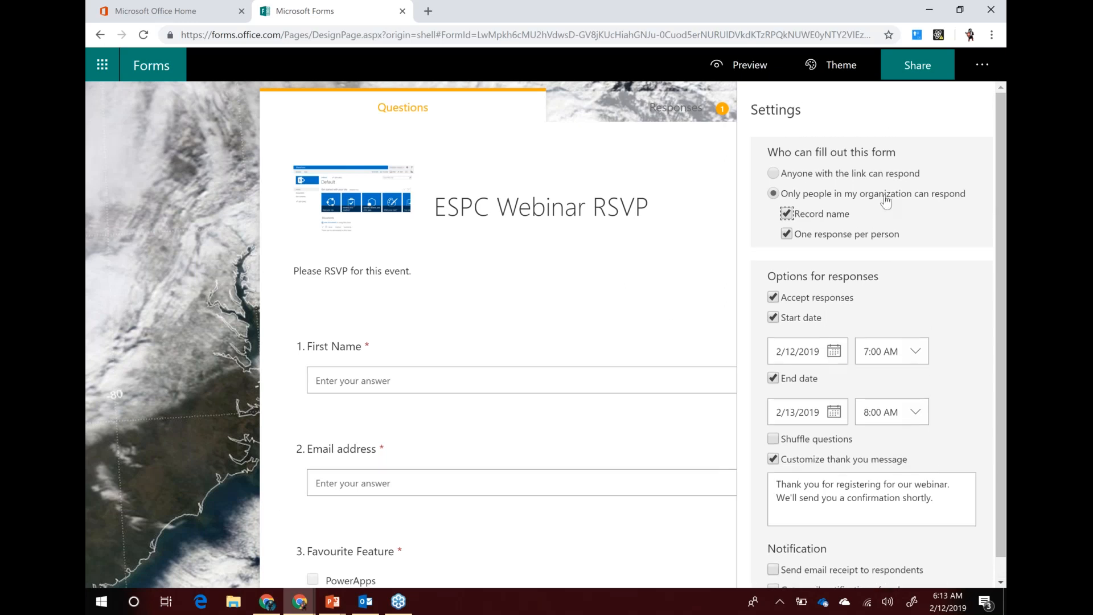
pyautogui.click(494, 144)
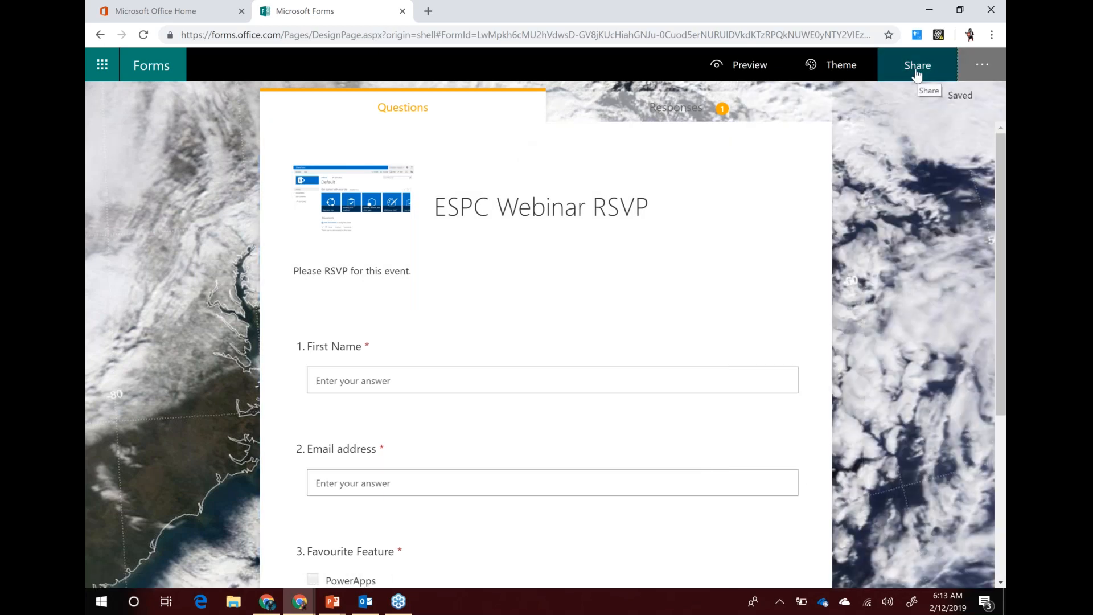
# From the Share panel, copy the form's response link, limited to people in the organization
pyautogui.click(918, 73)
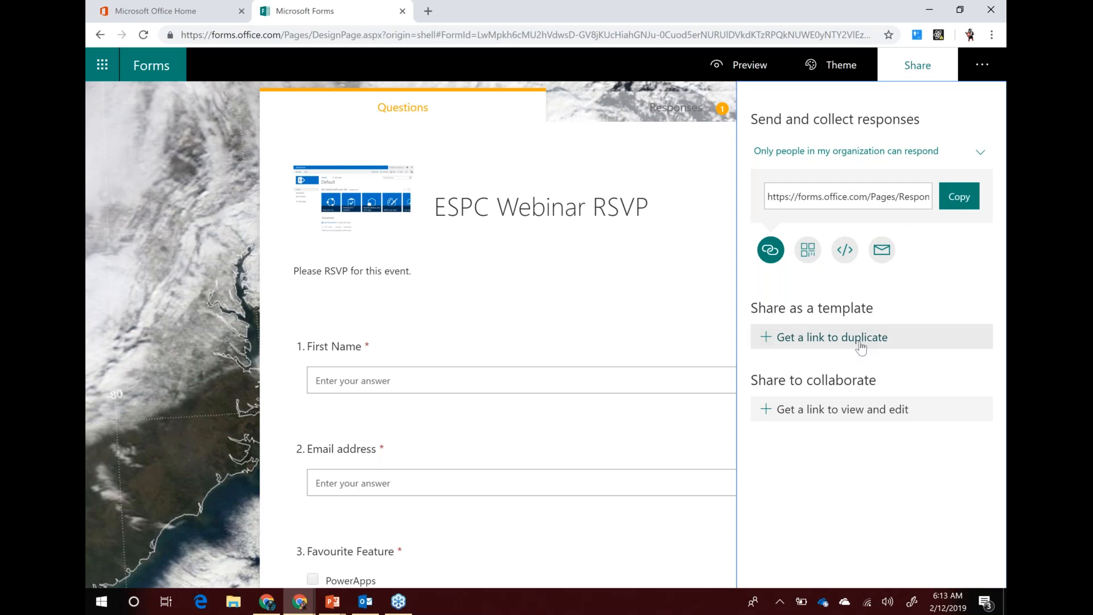
pyautogui.moveTo(754, 307); pyautogui.dragTo(873, 315)
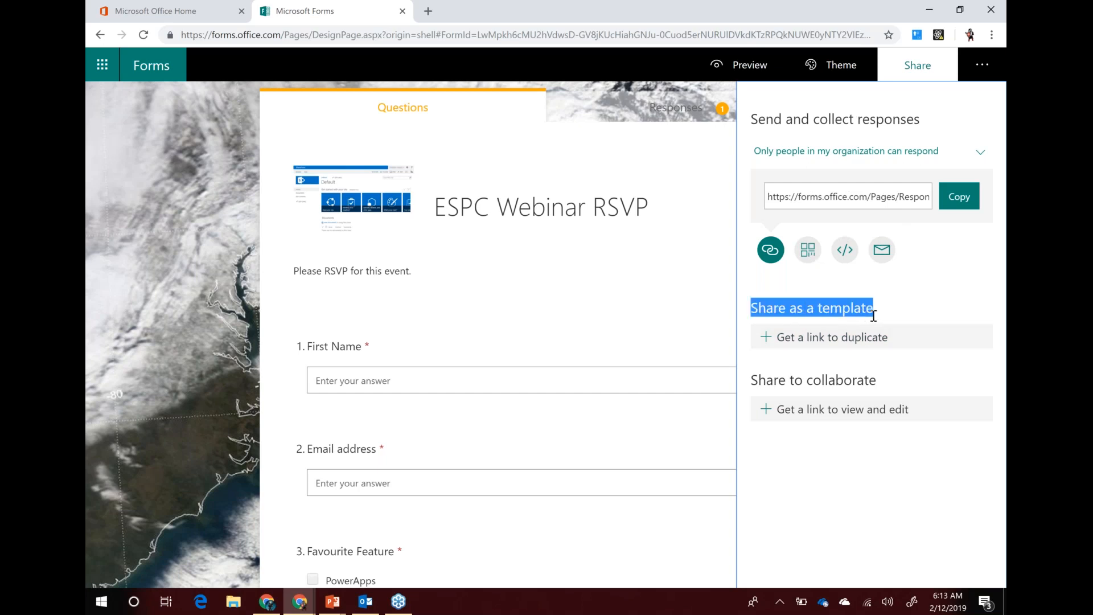
pyautogui.click(830, 304)
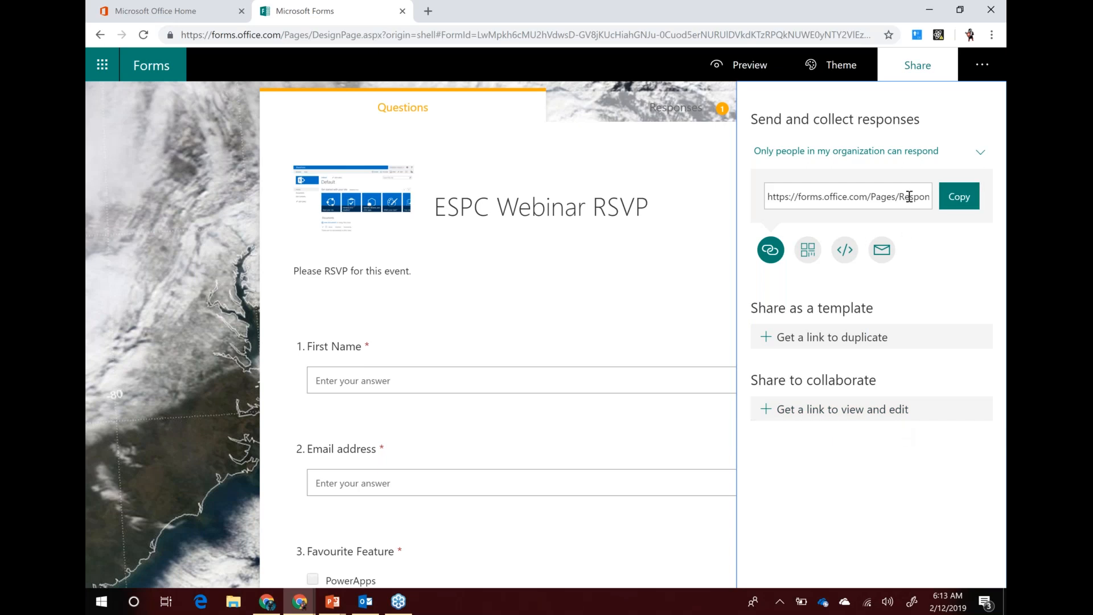
pyautogui.click(943, 203)
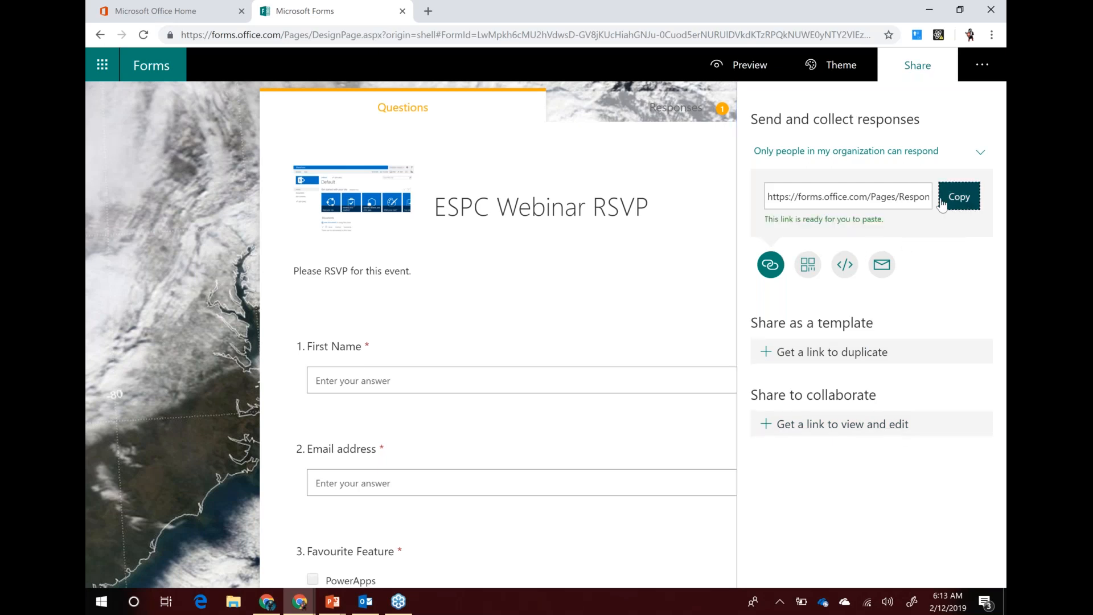
# Paste the copied form link into a new browser tab to open it as a respondent
pyautogui.click(428, 11)
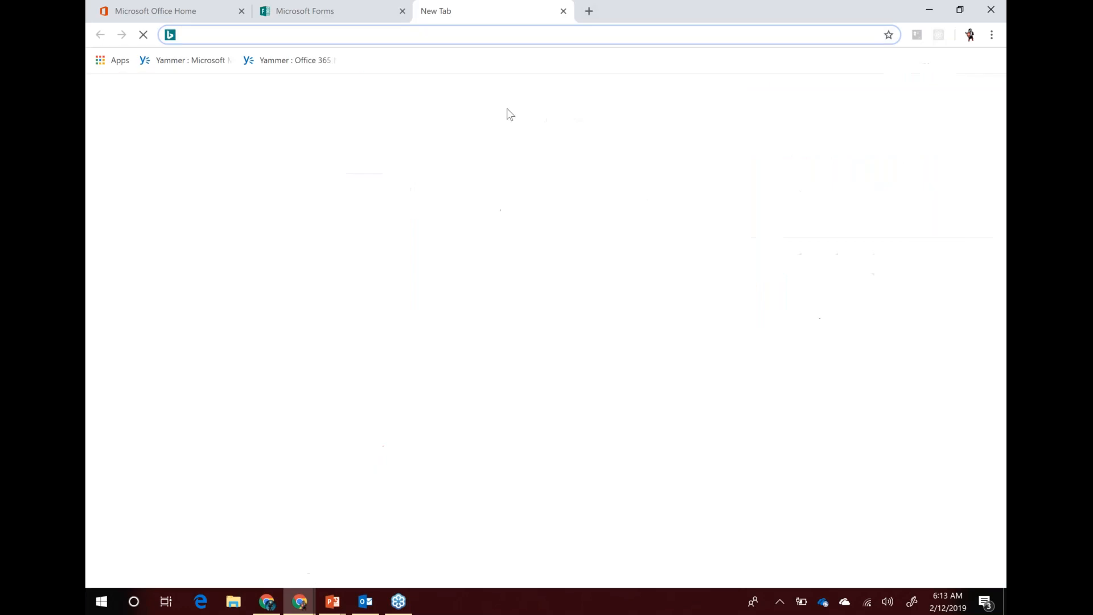
pyautogui.hotkey('ctrl', 'v')
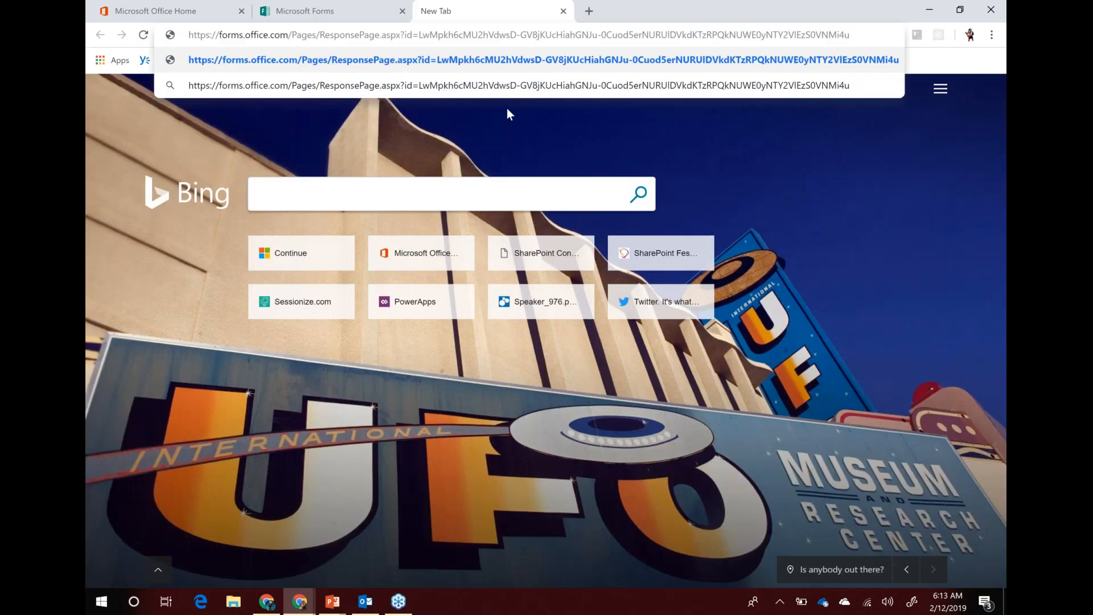
pyautogui.press('Return')
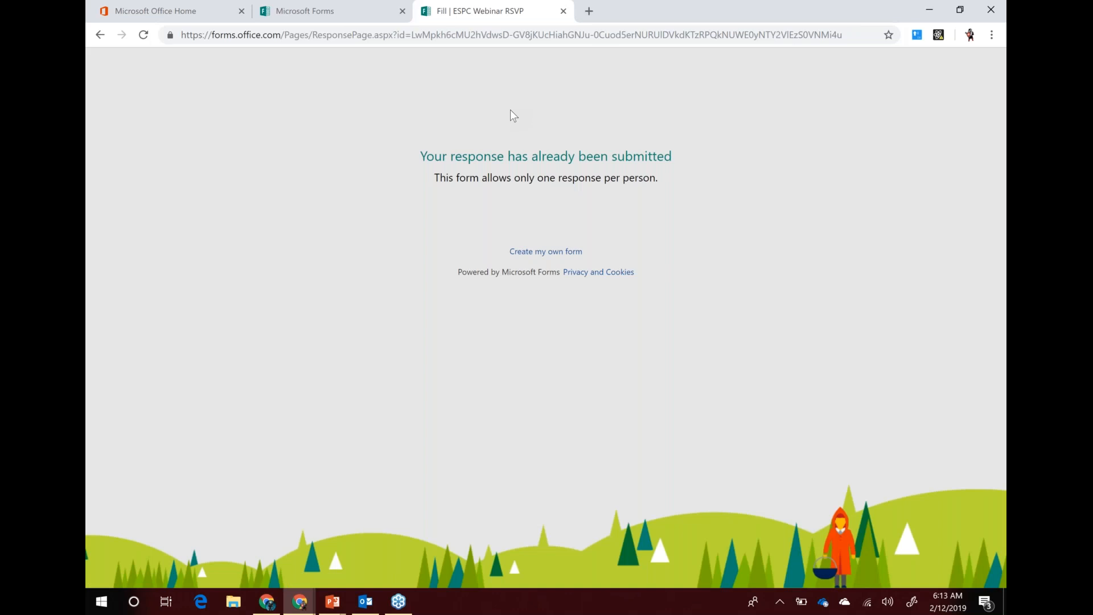
# Open the form settings in the designer, then reload the respondent page
pyautogui.click(306, 12)
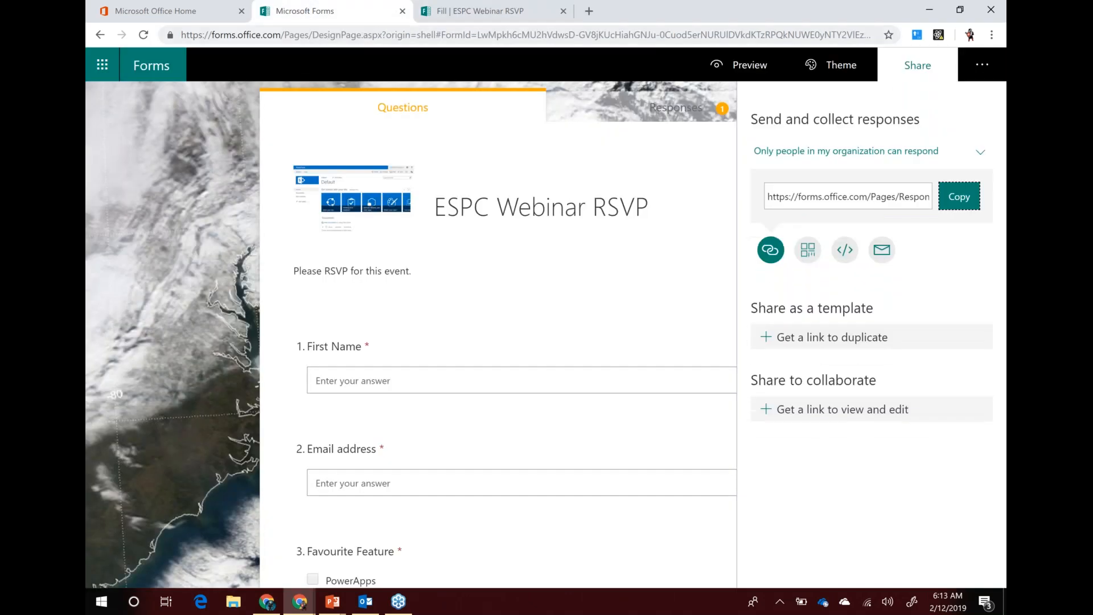
pyautogui.click(982, 65)
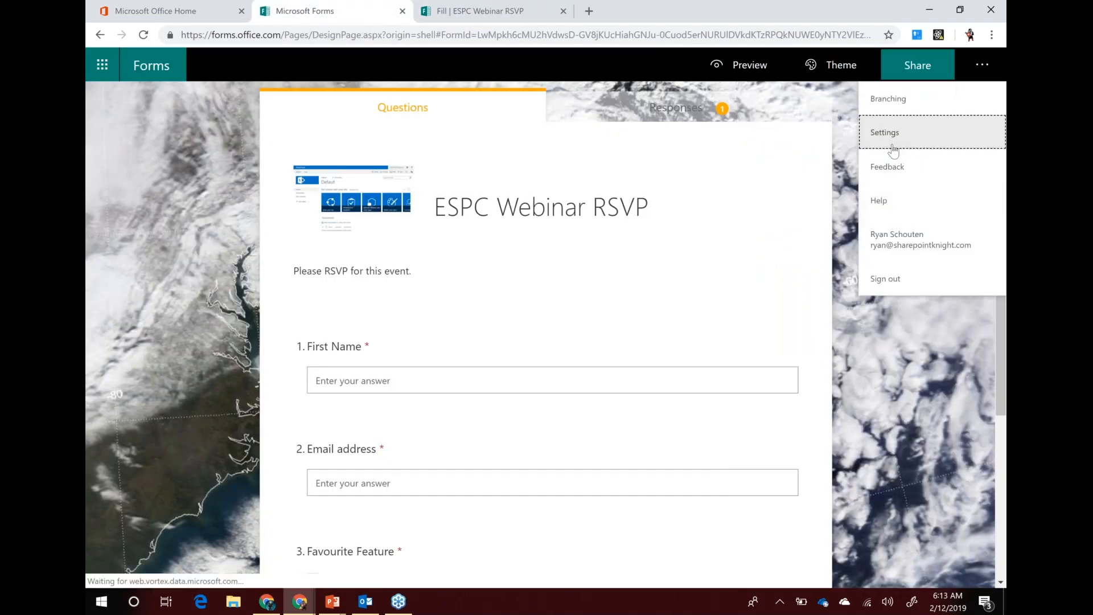
pyautogui.click(892, 147)
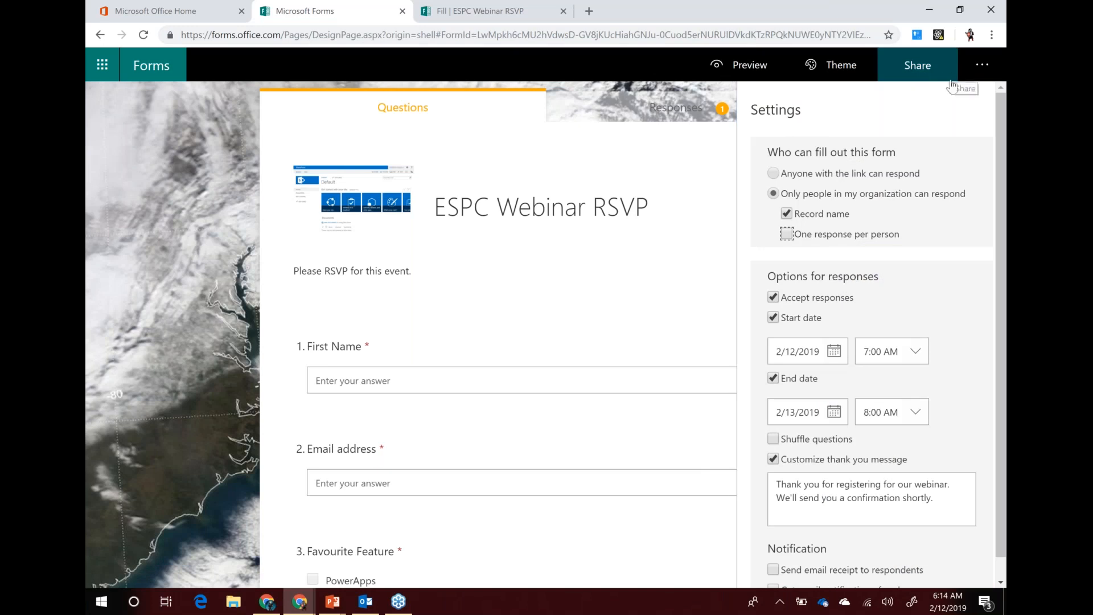
pyautogui.click(449, 11)
pyautogui.click(428, 36)
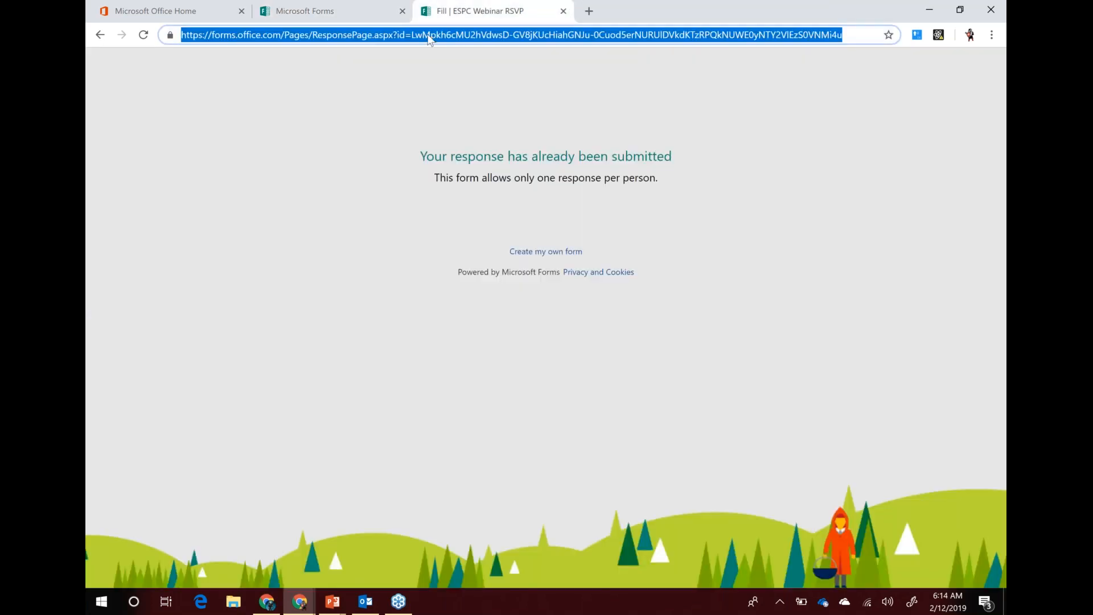
pyautogui.press('Return')
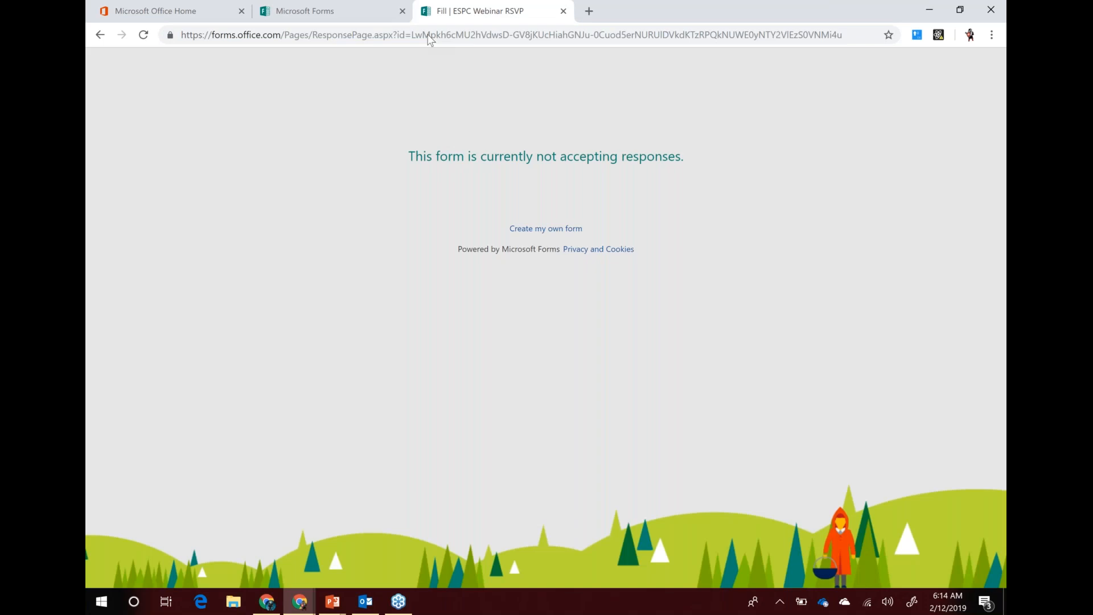
# Switch off the response start and end dates in the form settings
pyautogui.click(301, 15)
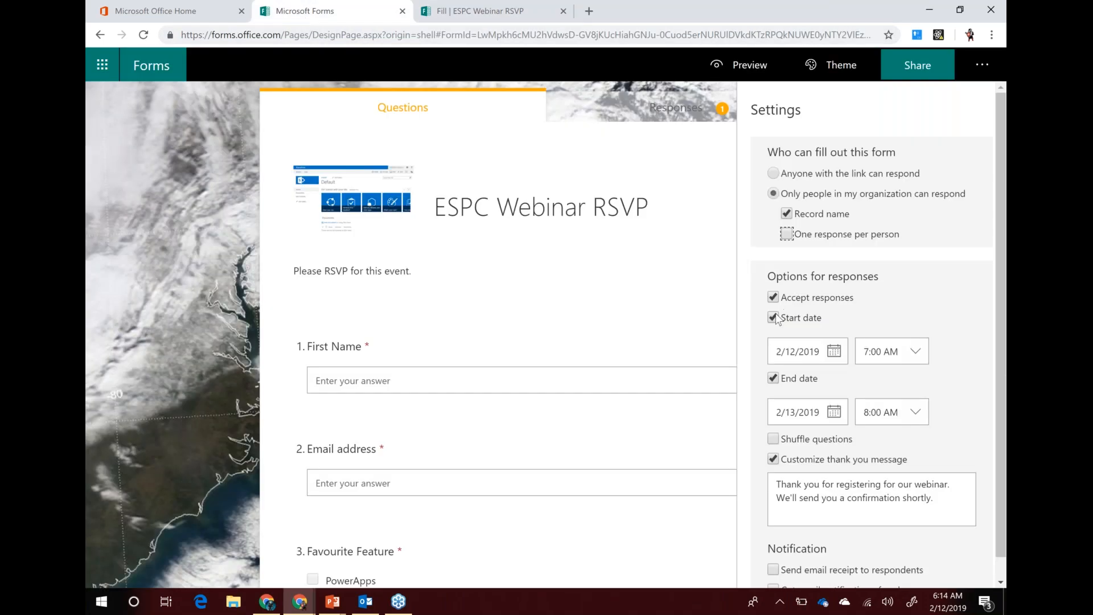
pyautogui.click(773, 317)
pyautogui.click(773, 338)
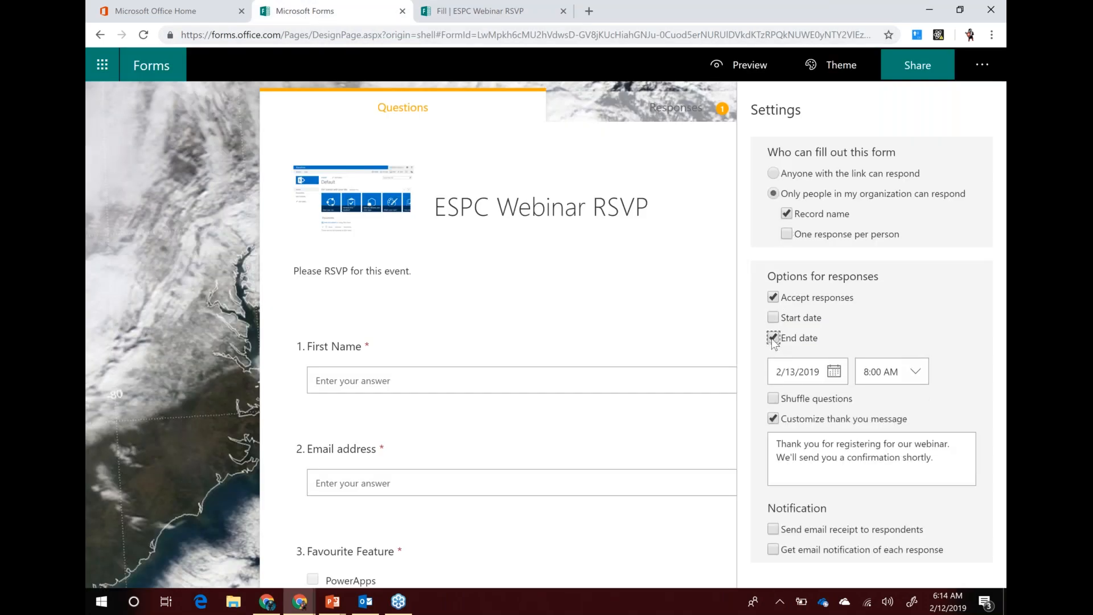
pyautogui.click(500, 12)
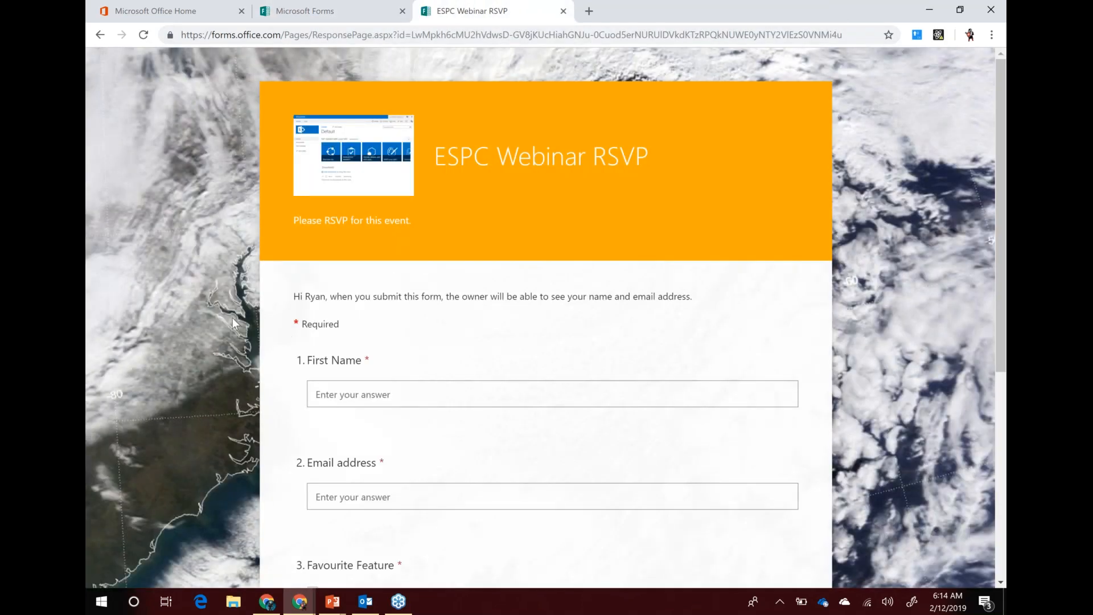
# Browse the RSVP form as a respondent and click into the First Name answer
pyautogui.scroll(-5, 256, 325)
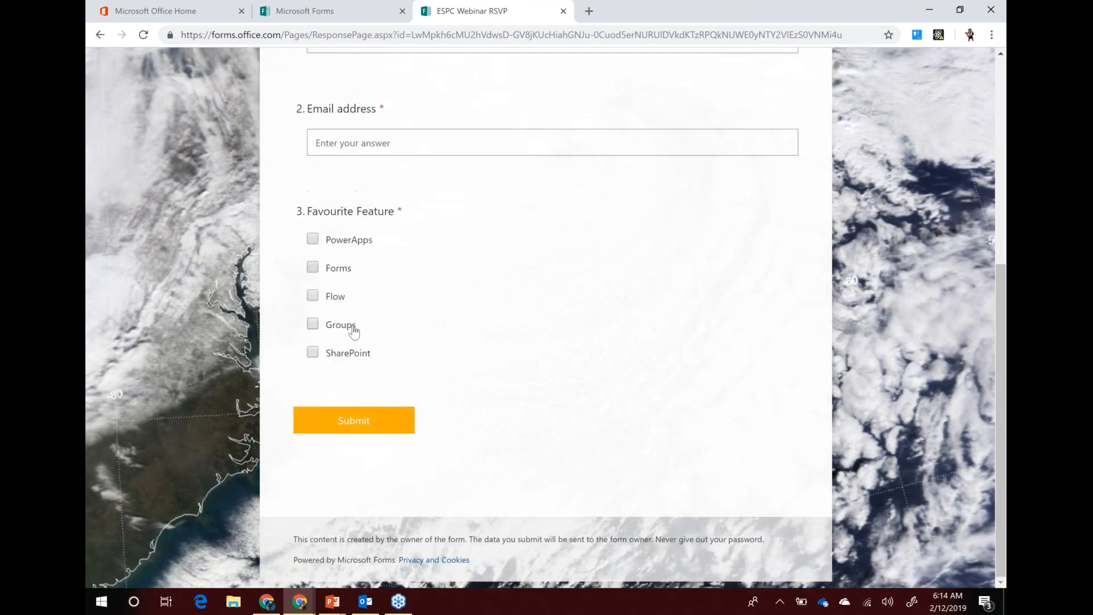
pyautogui.scroll(5, 282, 333)
pyautogui.click(380, 398)
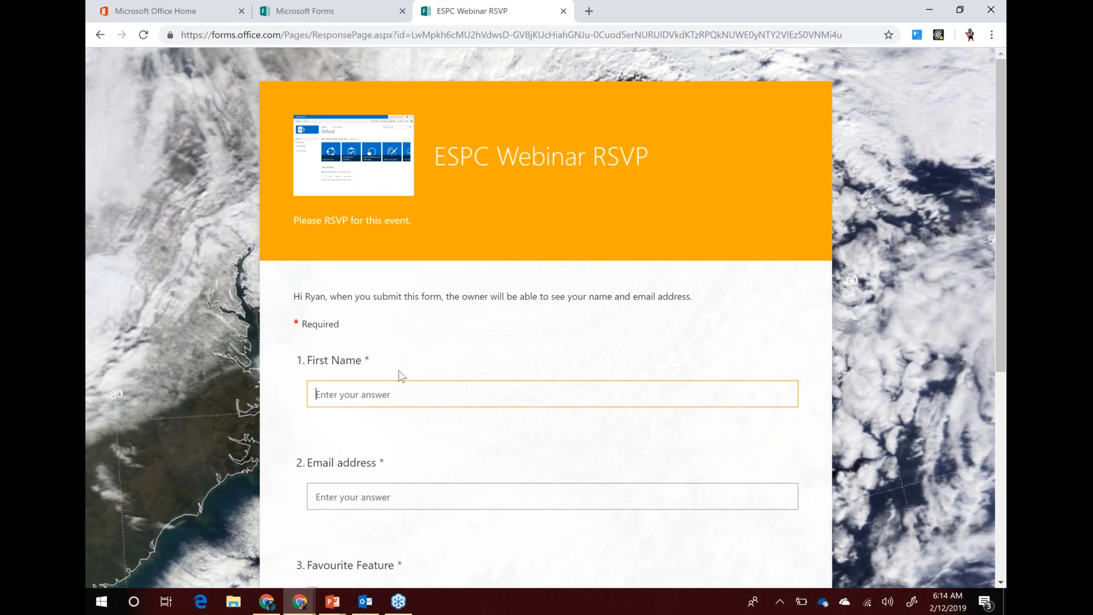
pyautogui.scroll(-6, 510, 306)
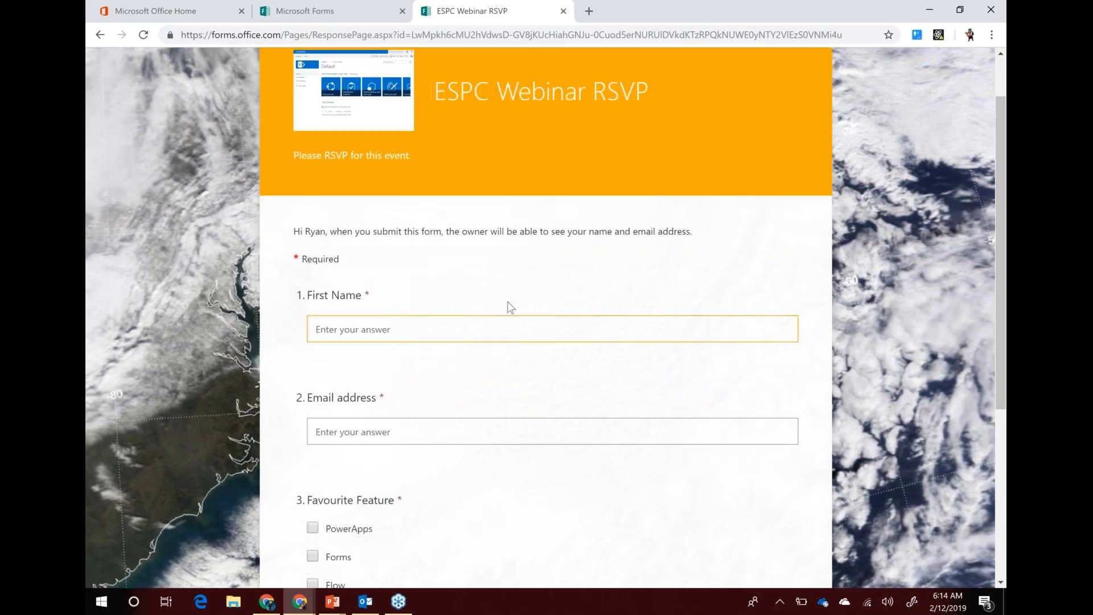
# Return to the PowerPoint slide show and advance to slide 6, 'Business Application Platform'
pyautogui.moveTo(337, 608)
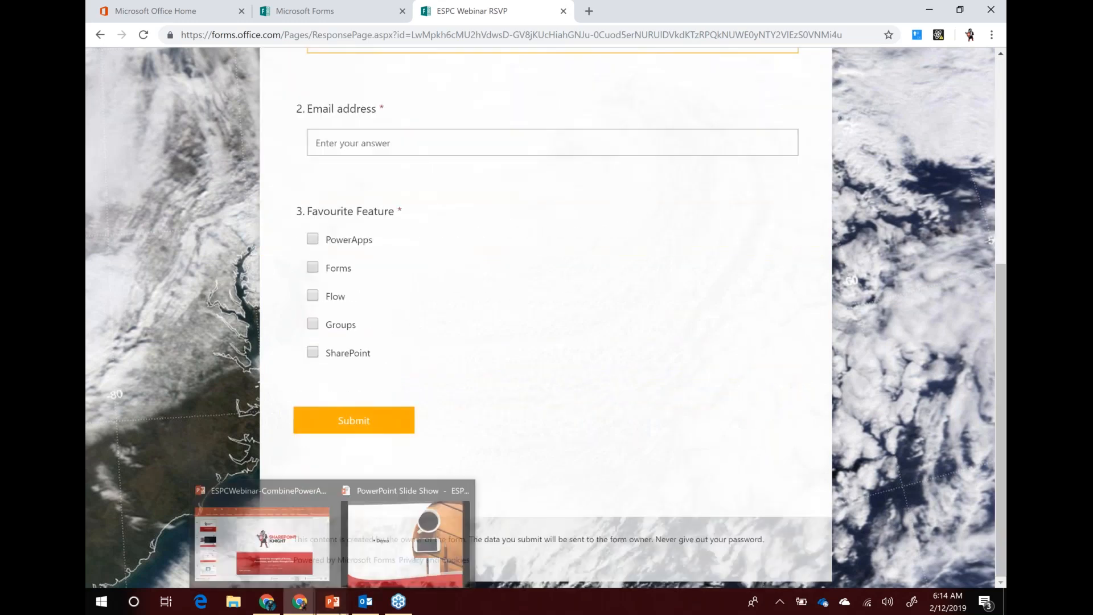
pyautogui.click(399, 529)
pyautogui.press('Right')
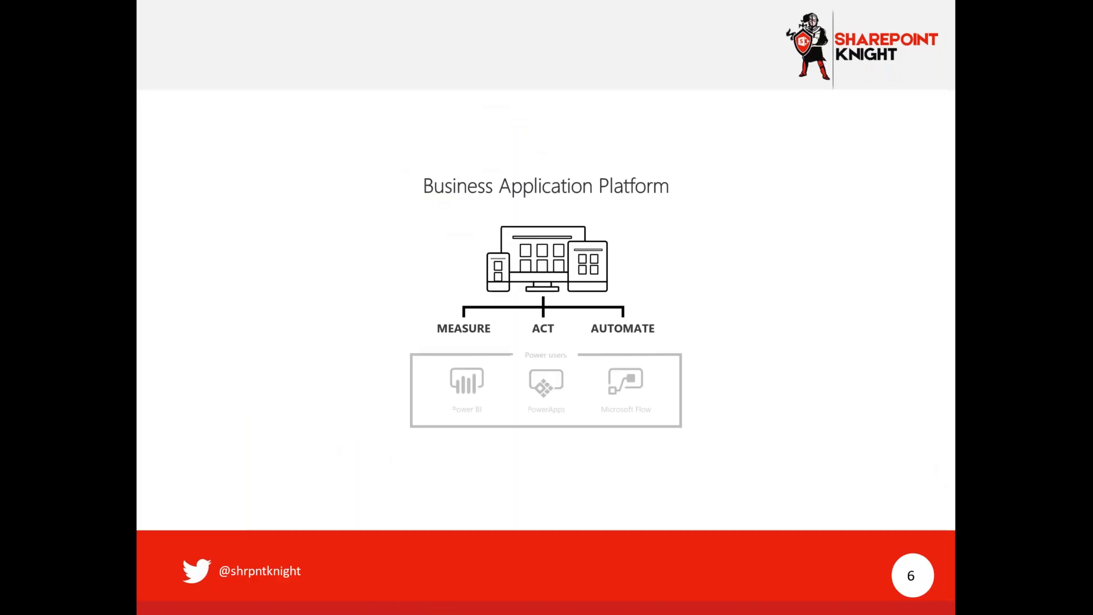
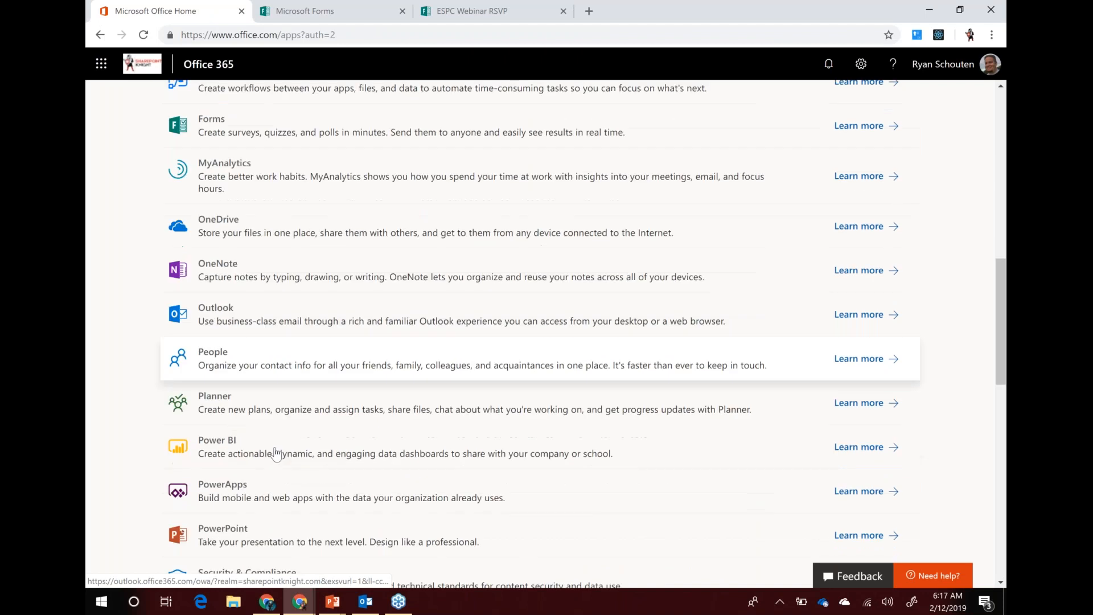
# Open the Site Contents page of the SPS Demos site in SharePoint
pyautogui.click(228, 418)
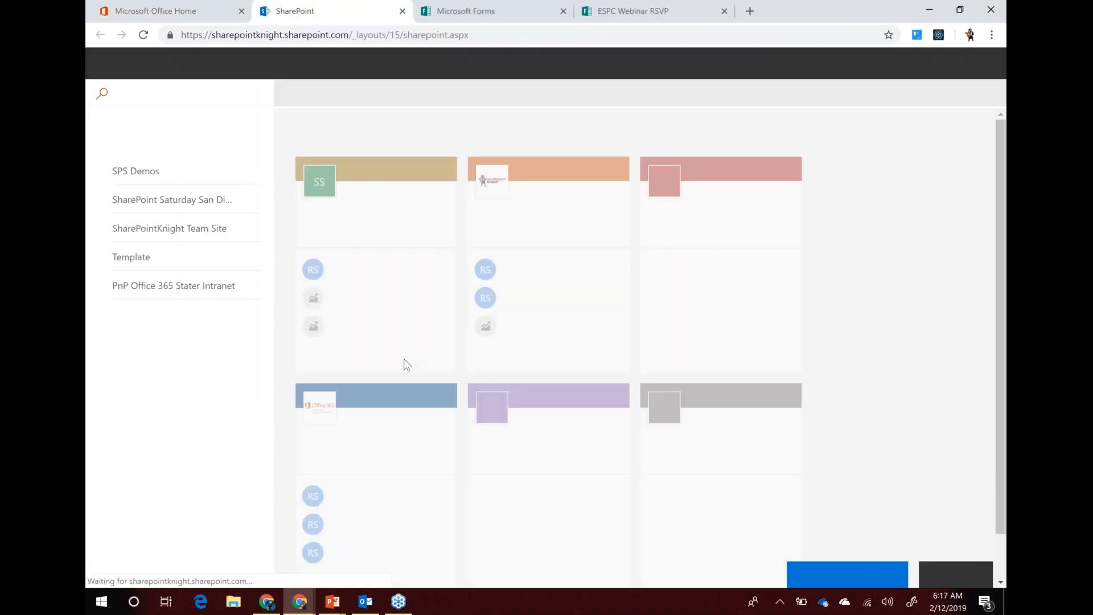
pyautogui.click(669, 212)
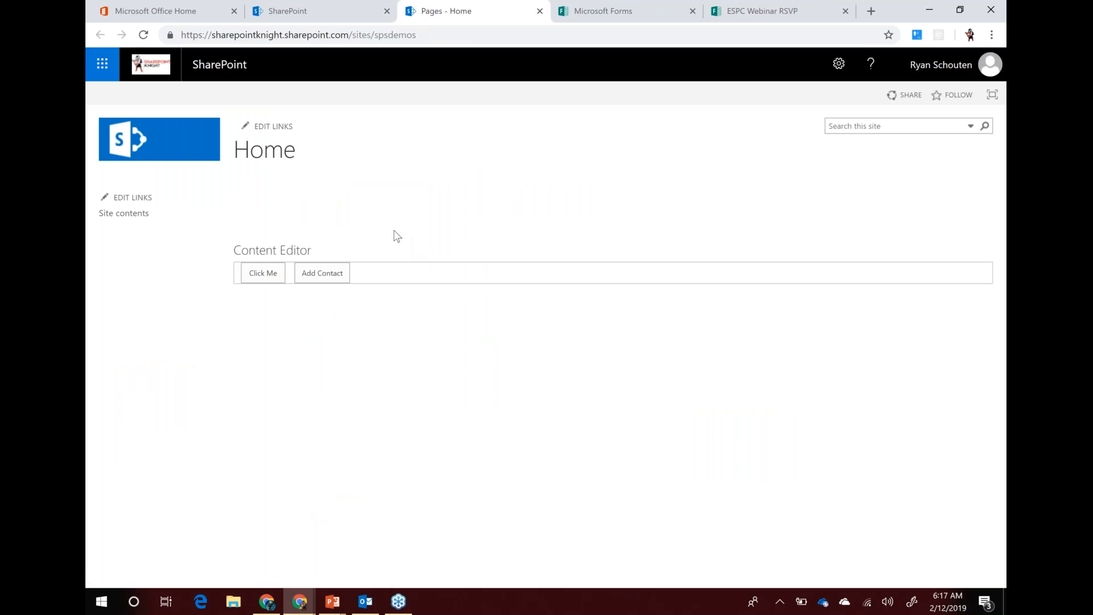
pyautogui.click(124, 215)
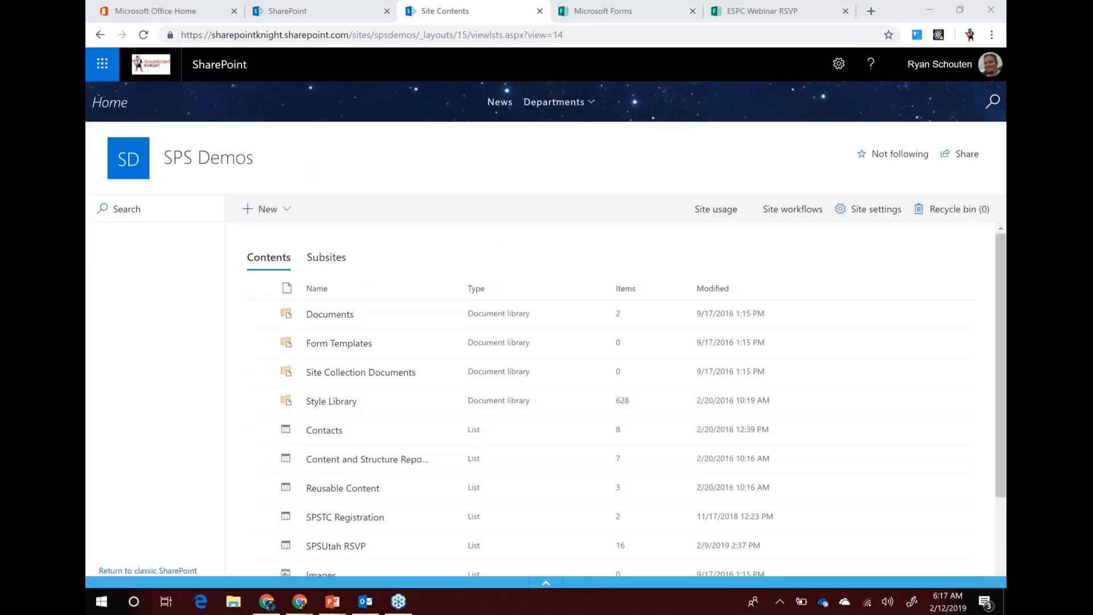
# Create a new SharePoint list called 'ESPC Webinar RSVP', starting with just the Title column
pyautogui.click(285, 212)
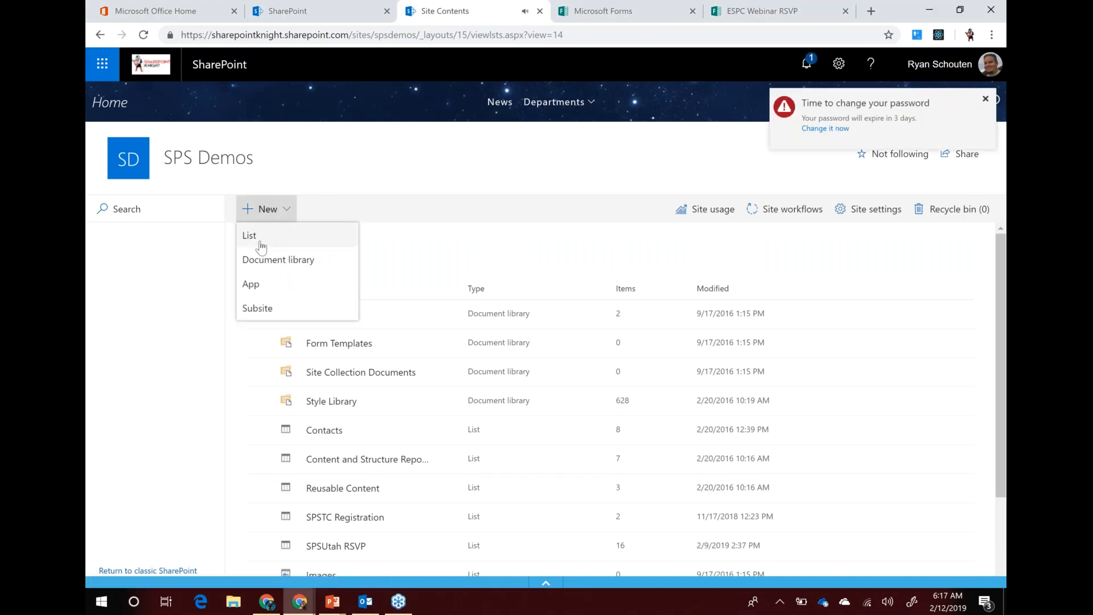
pyautogui.click(261, 245)
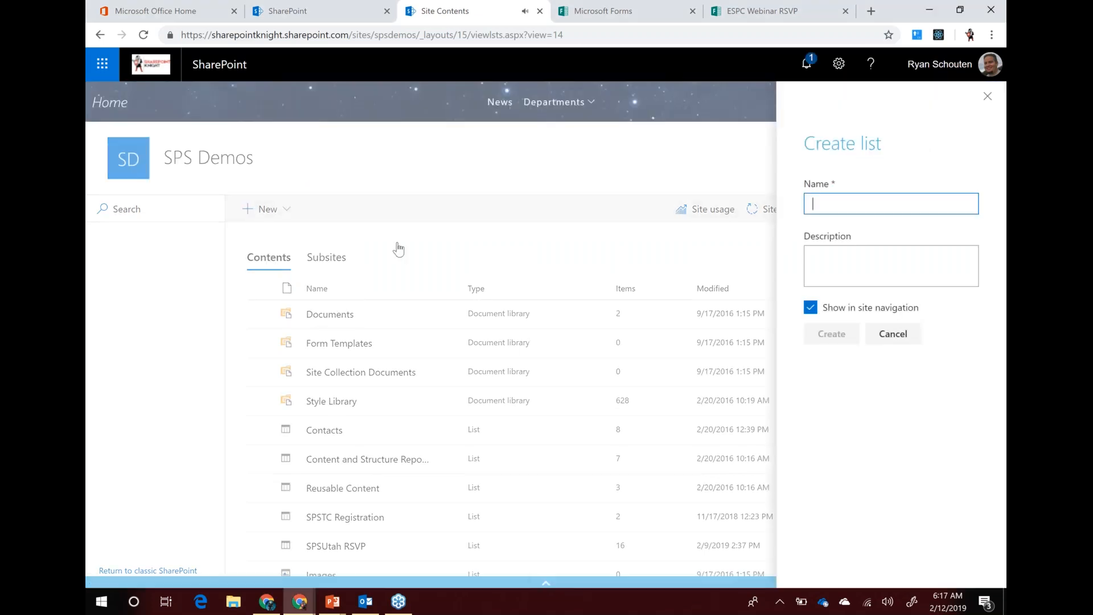
pyautogui.write('ESPC Webinar RSVP')
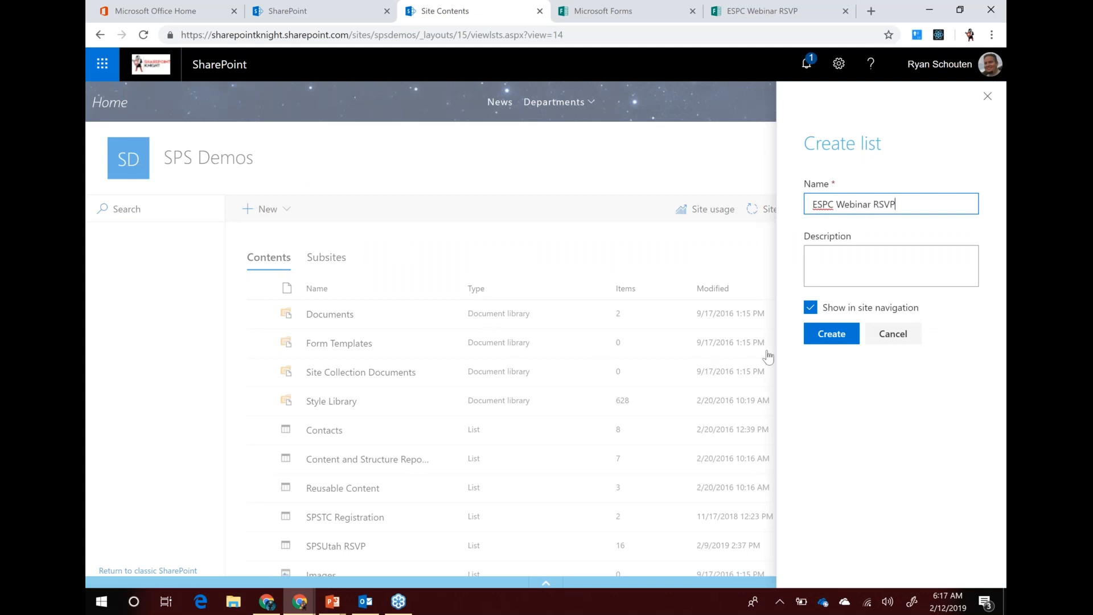
pyautogui.click(832, 340)
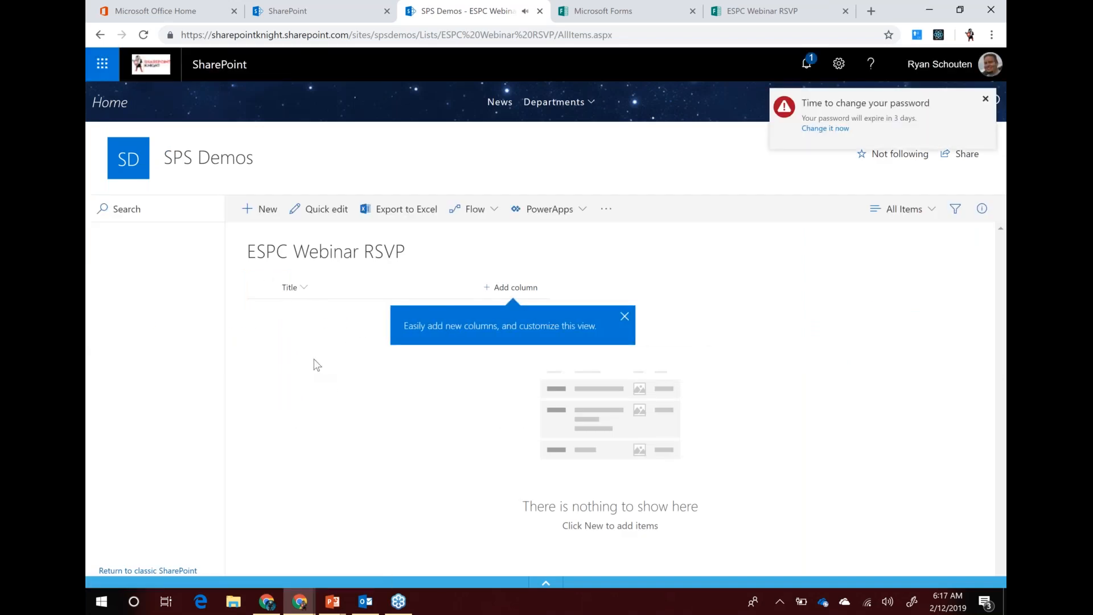
pyautogui.click(511, 289)
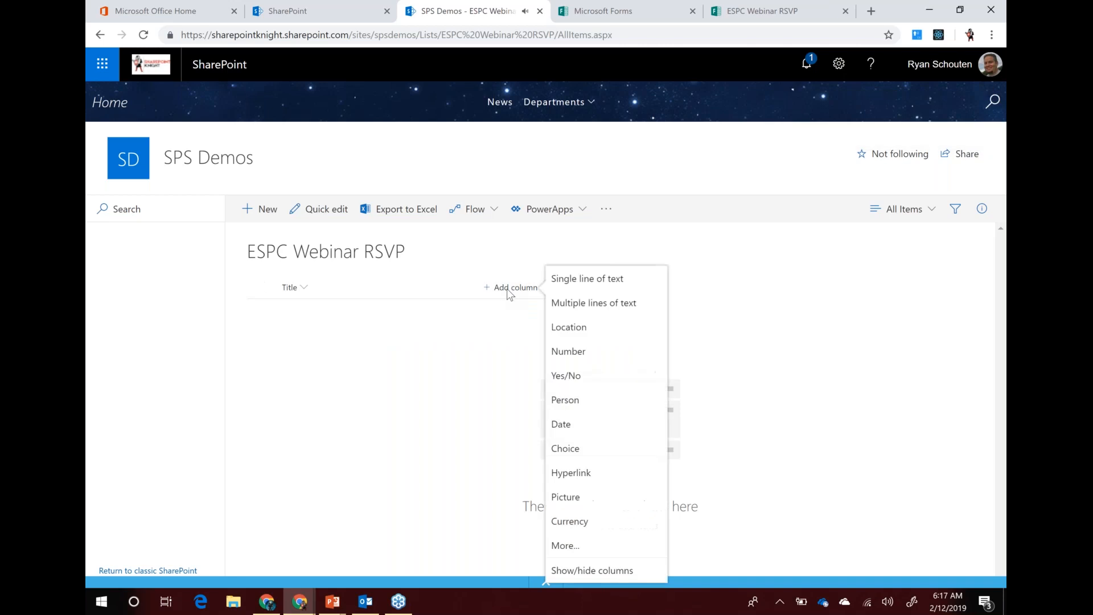
# Add single-line text columns 'Email' and 'Favourite Feature' to the list
pyautogui.click(587, 287)
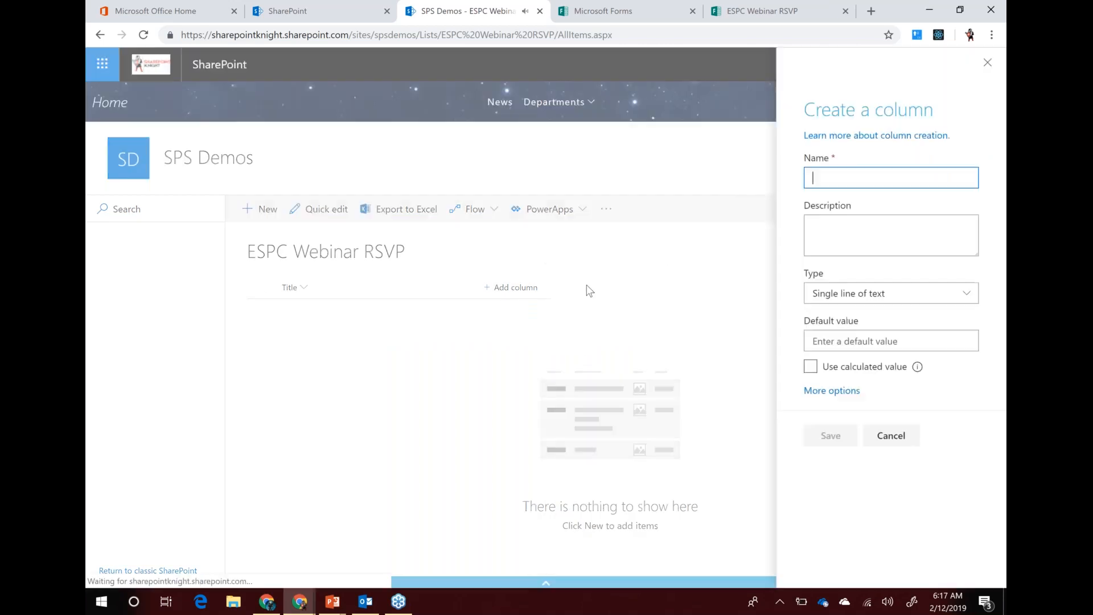
pyautogui.write('Email')
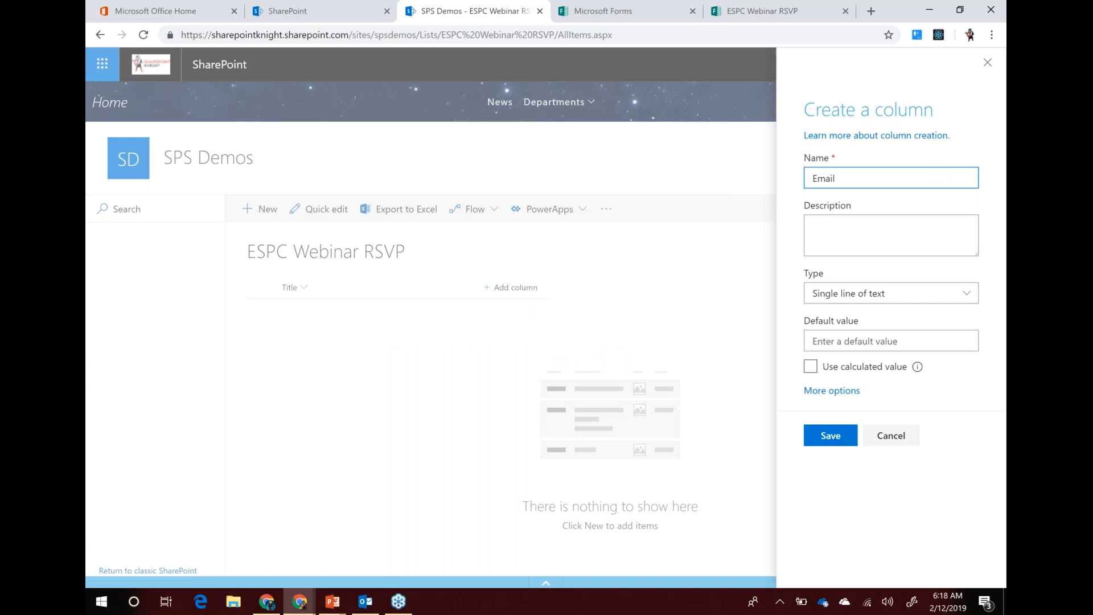
pyautogui.click(832, 437)
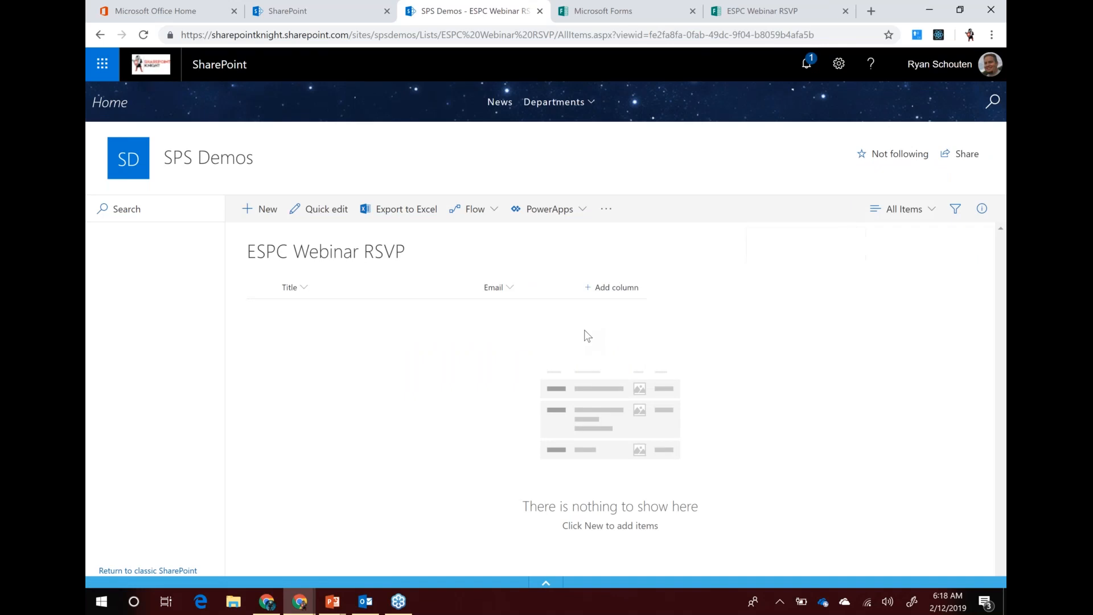
pyautogui.click(616, 291)
pyautogui.click(689, 279)
pyautogui.write('Fa')
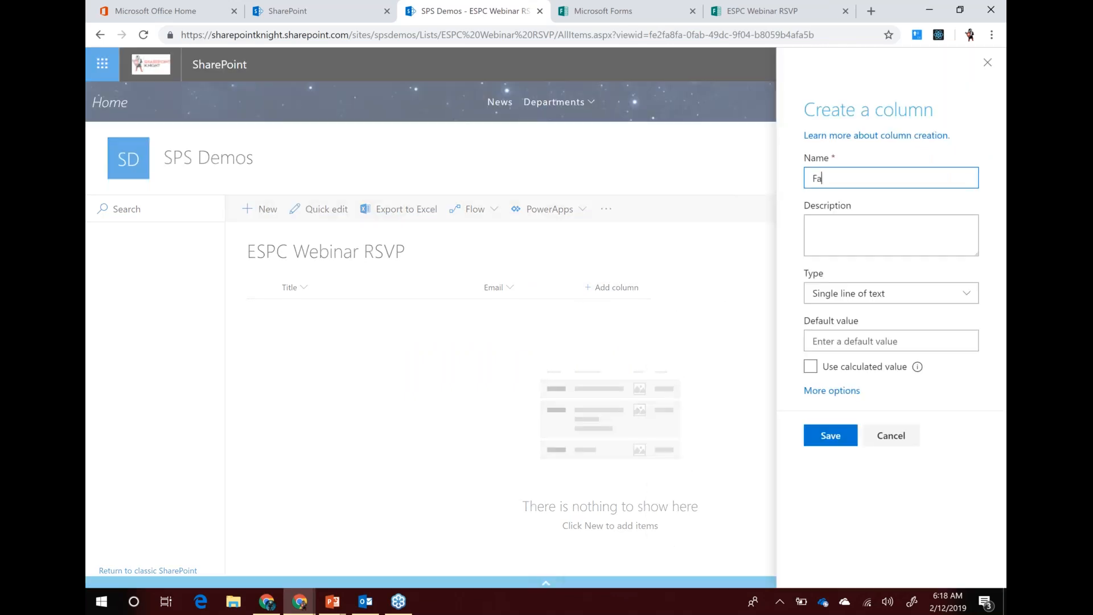
pyautogui.write('vourite Feature')
pyautogui.click(829, 437)
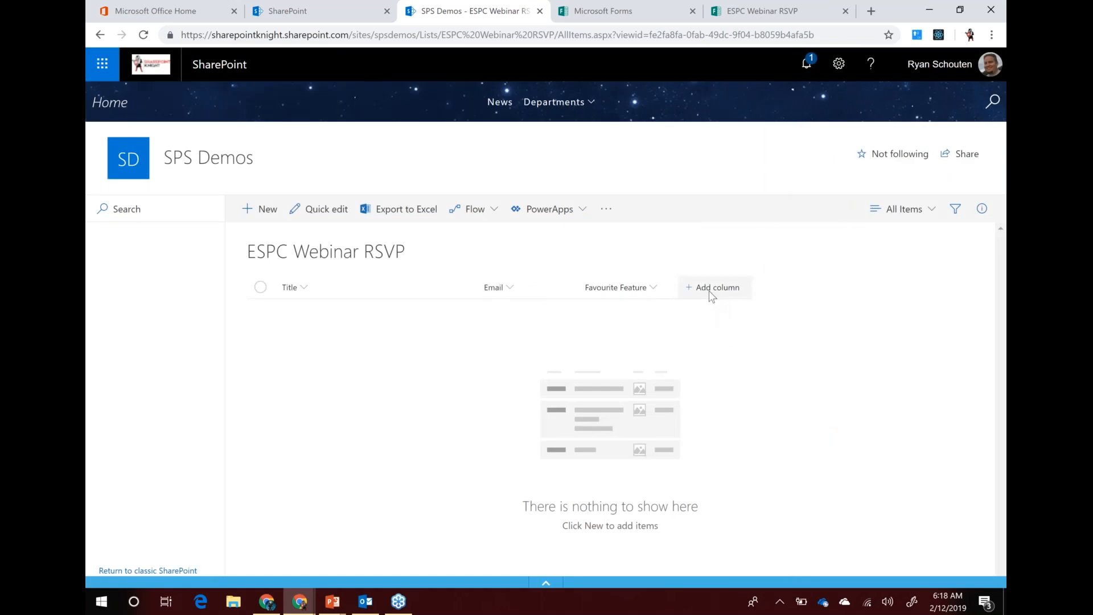
pyautogui.click(710, 290)
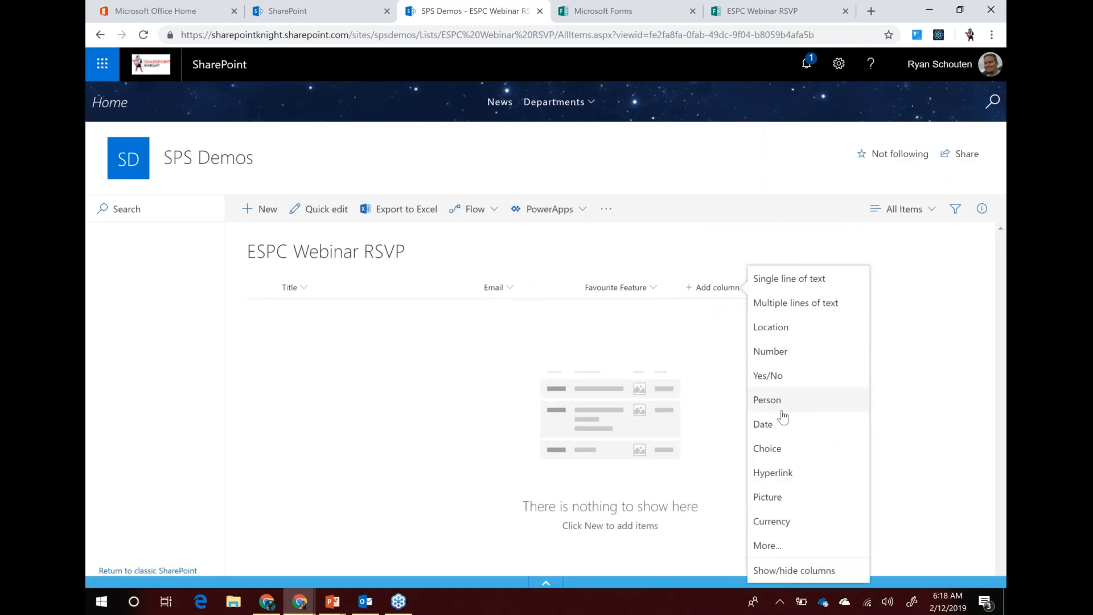
# Add a 'Status' choice column with the choices Registered, Checked-In and Online
pyautogui.click(775, 449)
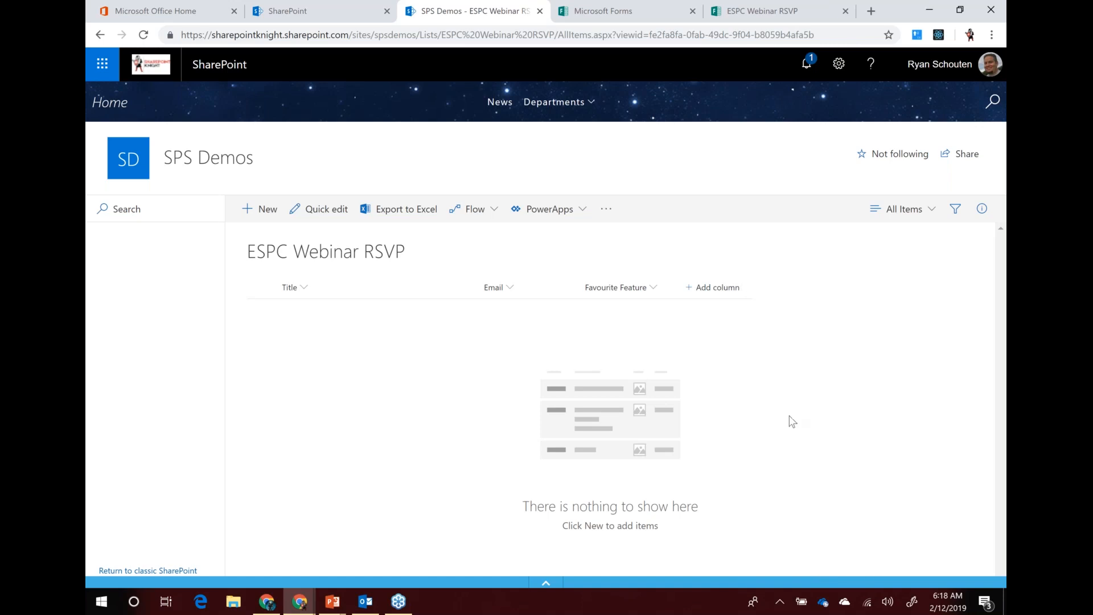
pyautogui.write('Status')
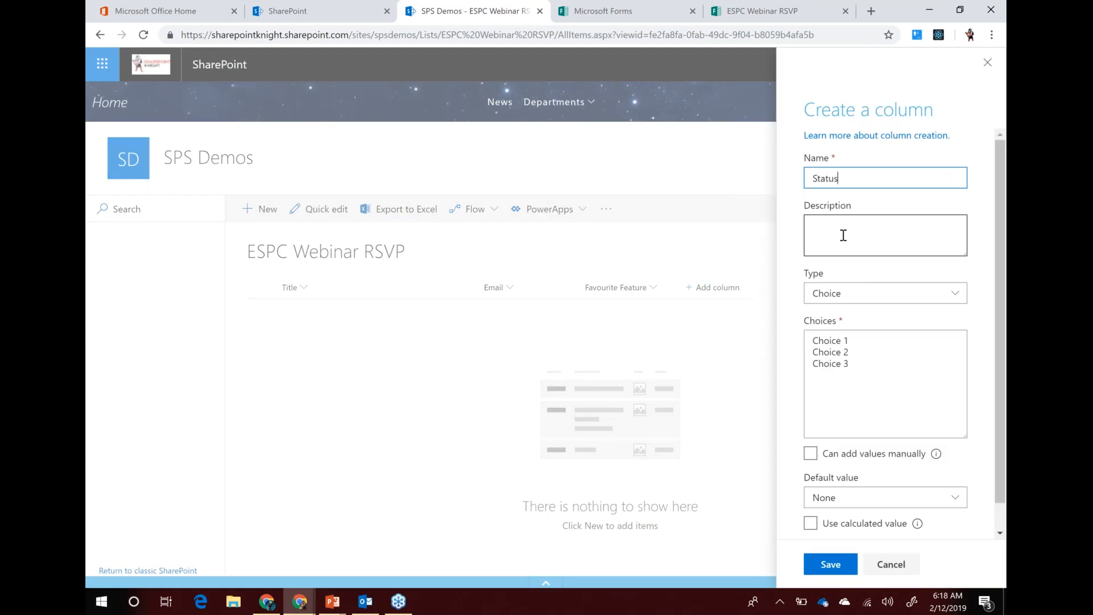
pyautogui.moveTo(869, 364); pyautogui.dragTo(799, 345)
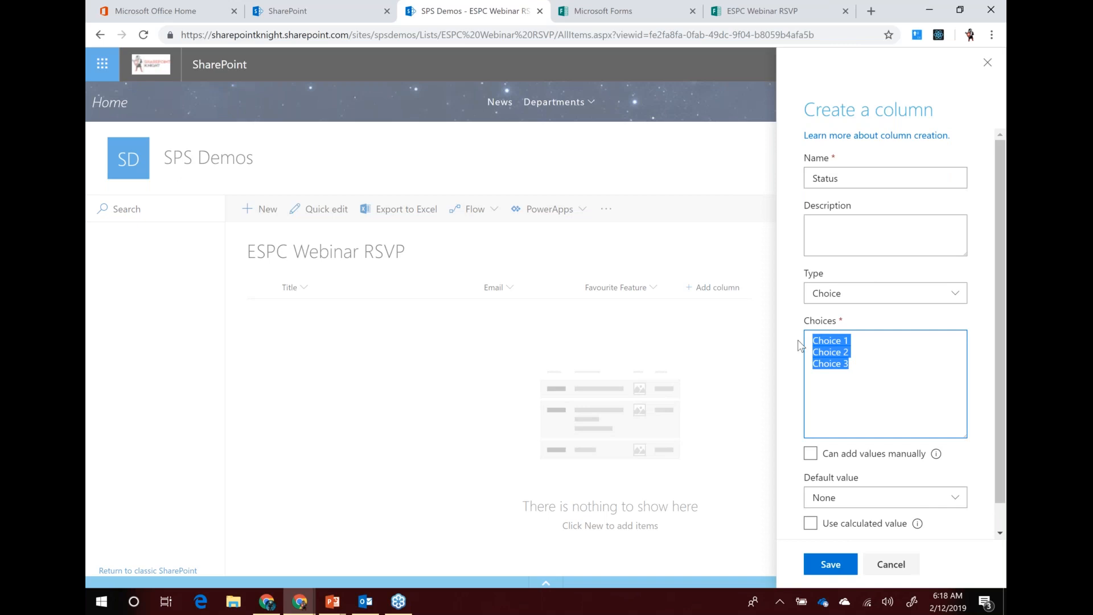
pyautogui.write('REgister')
pyautogui.press('BackSpace')
pyautogui.press('BackSpace')
pyautogui.write('egister')
pyautogui.write('ed ')
pyautogui.write('Checked-In ')
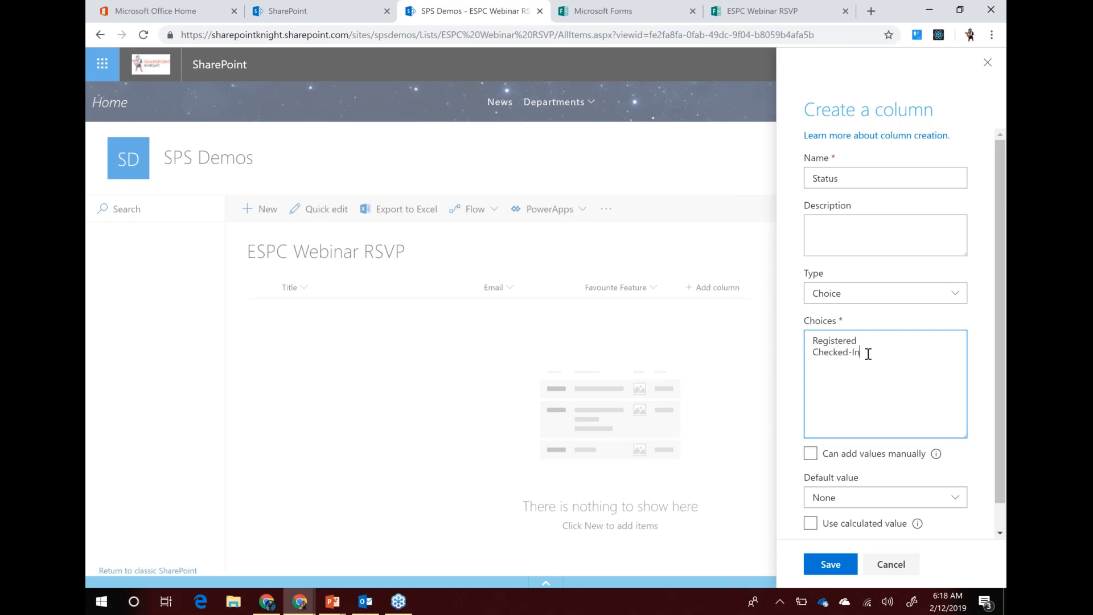
pyautogui.write('Attended')
pyautogui.moveTo(854, 364); pyautogui.dragTo(812, 365)
pyautogui.write('Online')
pyautogui.scroll(-1, 877, 379)
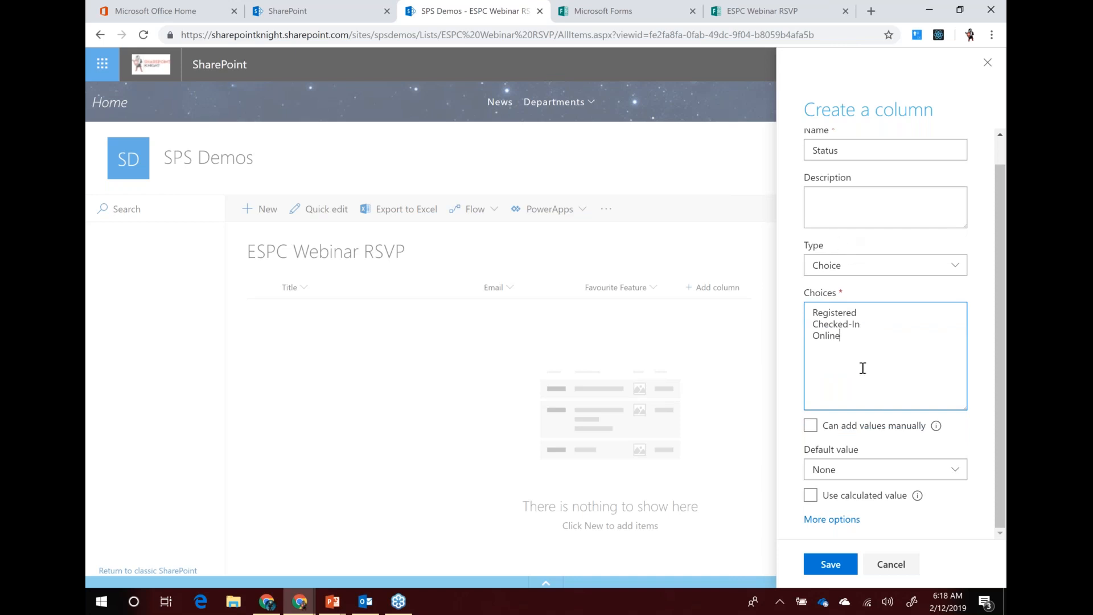
pyautogui.click(834, 567)
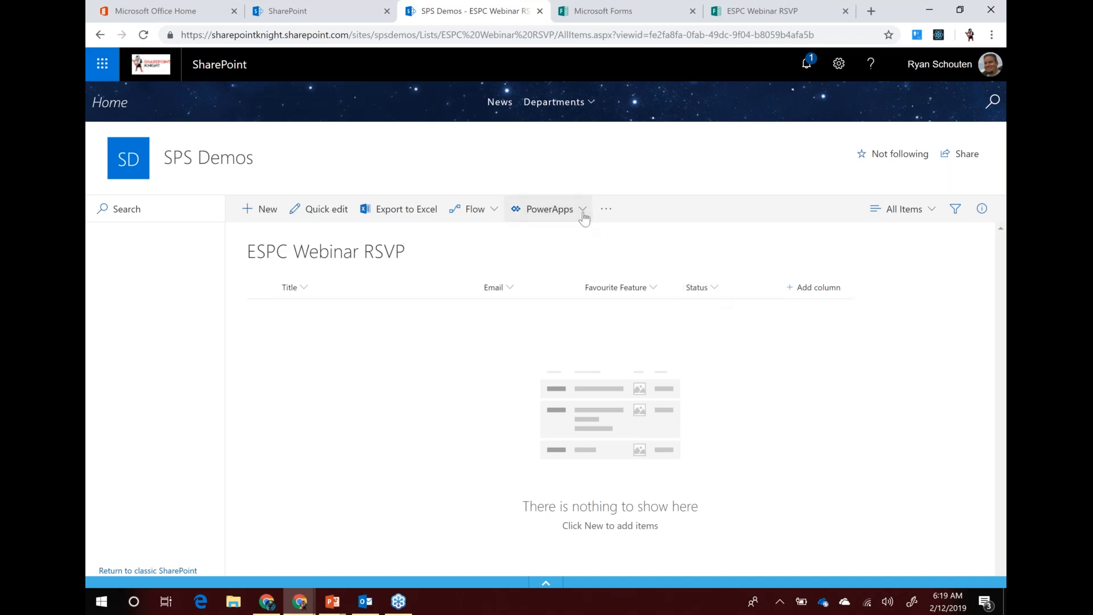
# Generate a PowerApps app named 'ESPC Webinar Check In' from the ESPC Webinar RSVP list
pyautogui.click(582, 210)
pyautogui.click(539, 238)
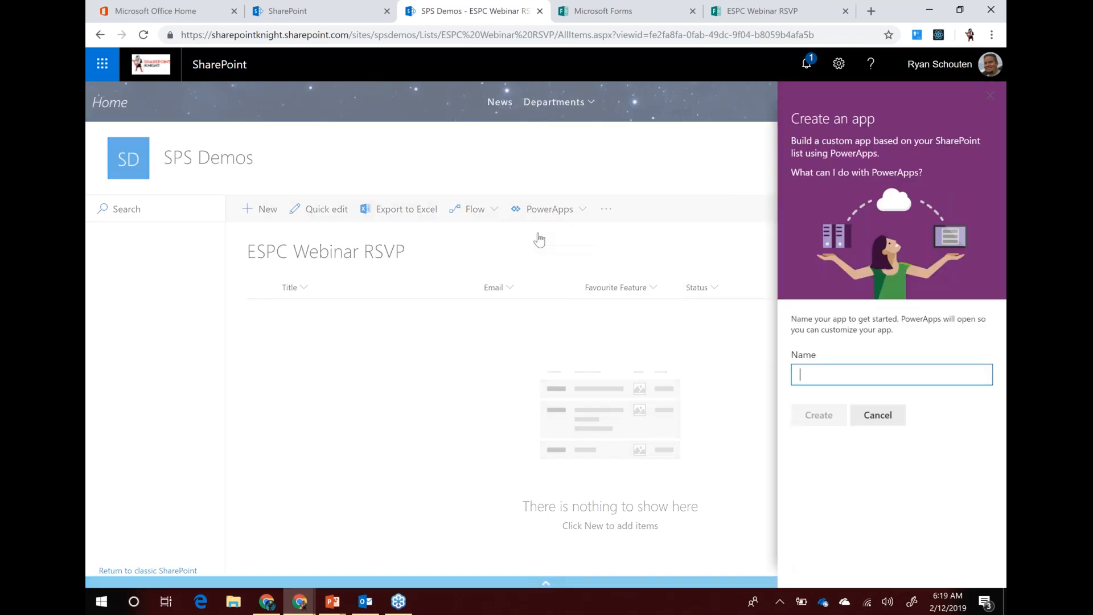
pyautogui.write('ESC')
pyautogui.write('P')
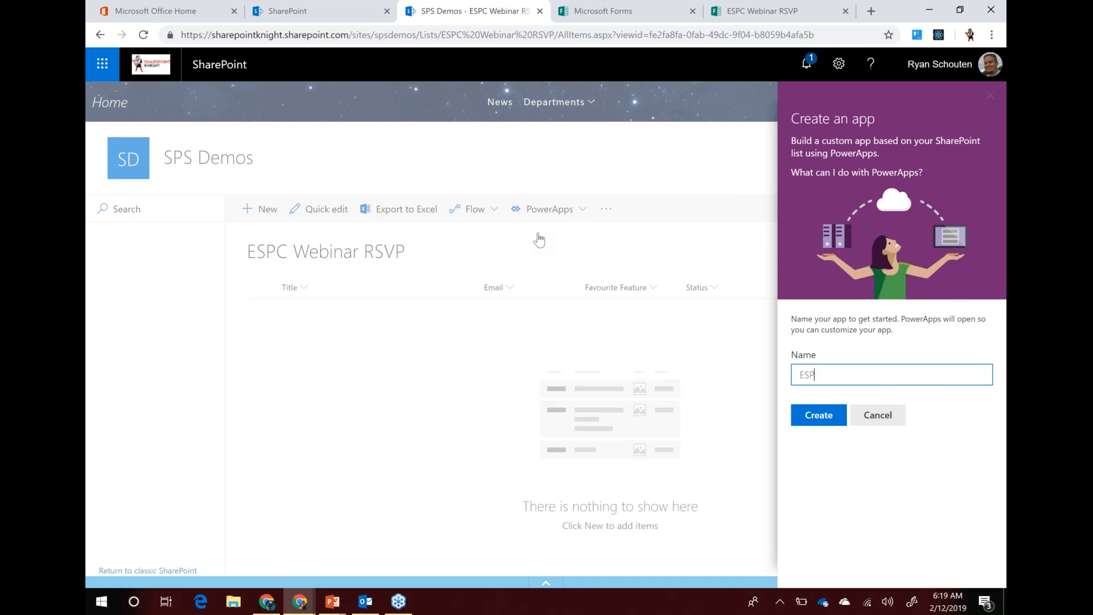
pyautogui.write(' WEbinar')
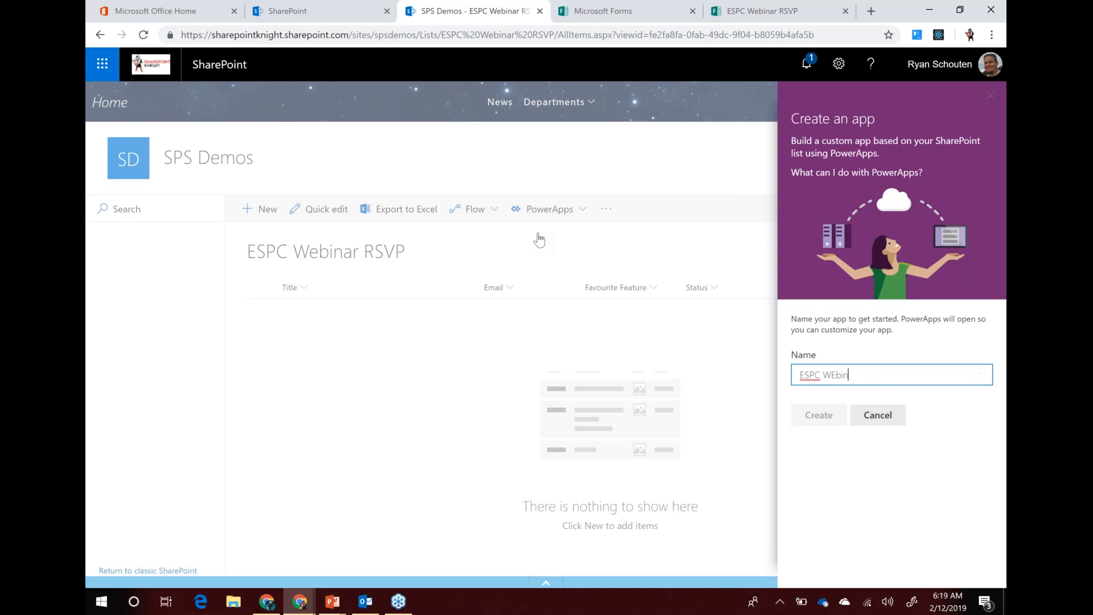
pyautogui.press('BackSpace')
pyautogui.press('BackSpace')
pyautogui.press('BackSpace')
pyautogui.write('ebinar CheclkIn')
pyautogui.click(820, 418)
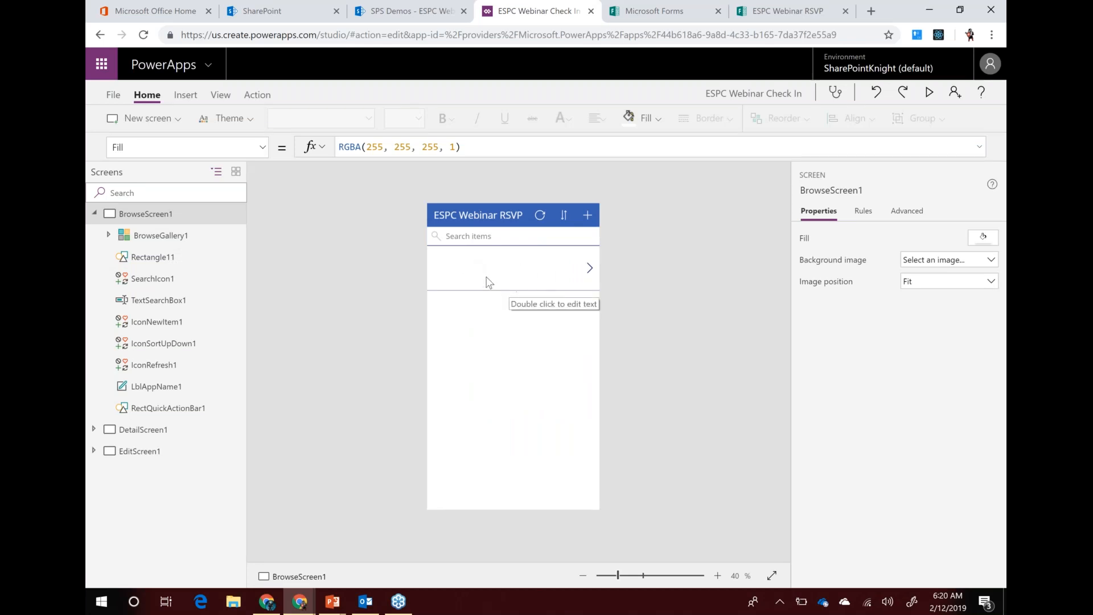
# Check the formulas of BrowseGallery1's Title1, Subtitle1 and Body1 labels, then show EditScreen1
pyautogui.click(455, 266)
pyautogui.click(470, 272)
pyautogui.click(470, 270)
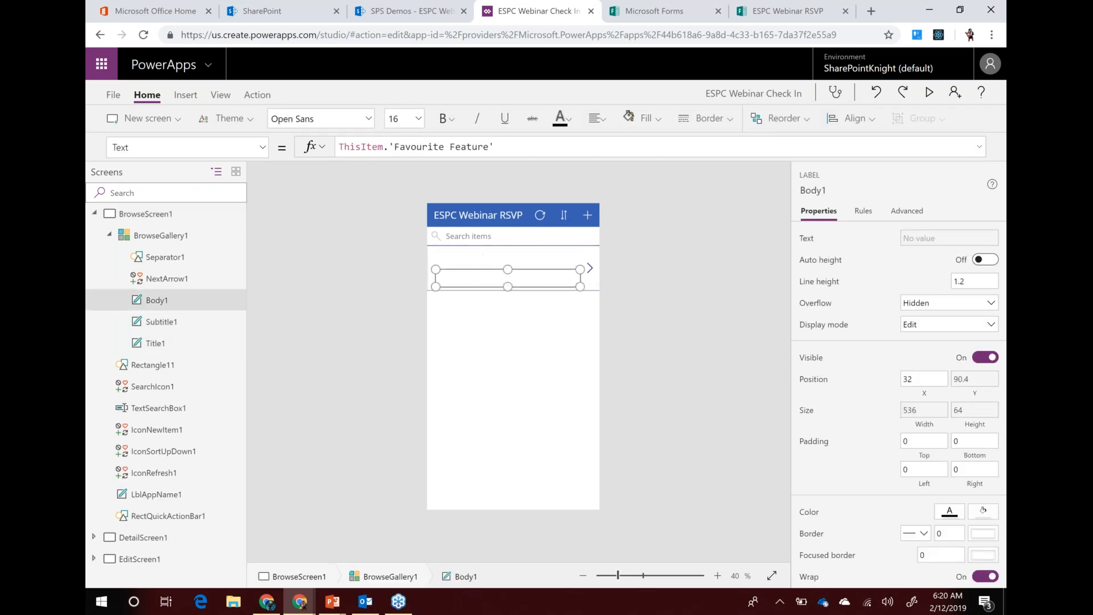
pyautogui.click(481, 255)
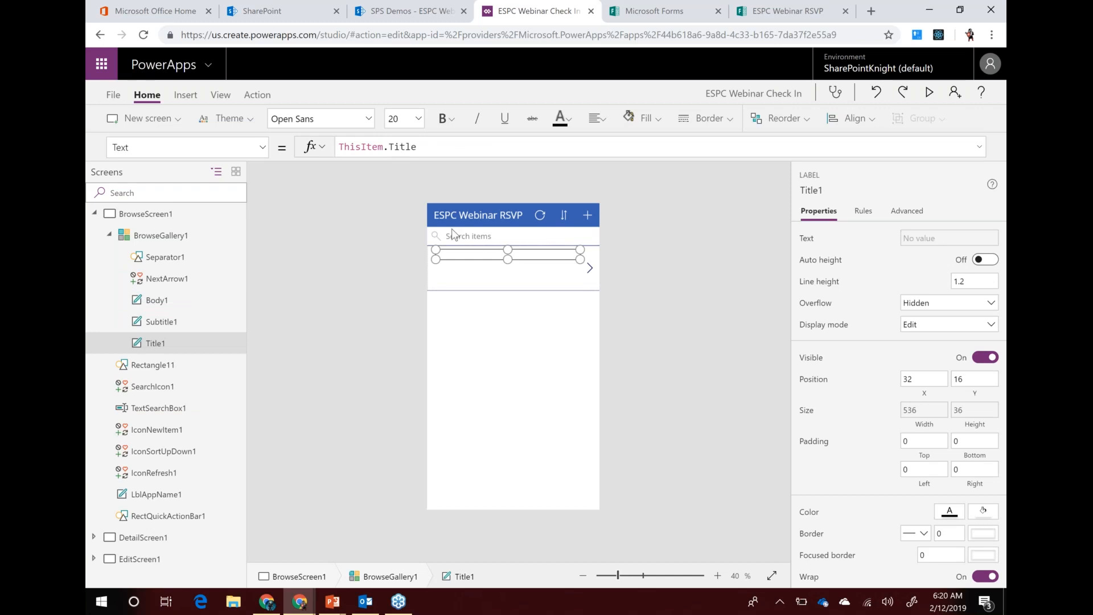
pyautogui.click(470, 265)
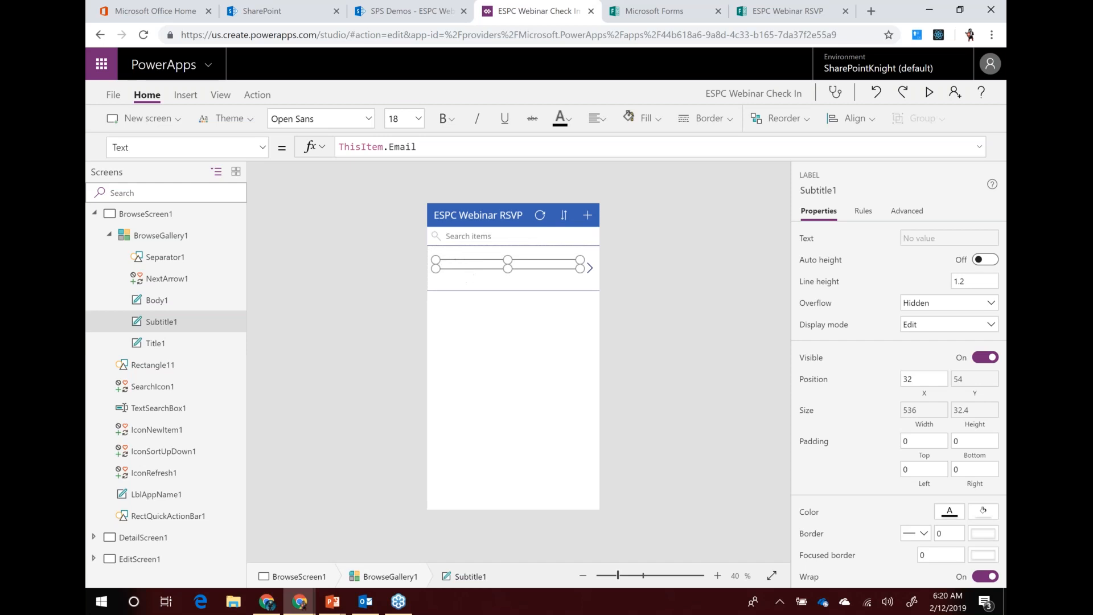
pyautogui.click(463, 275)
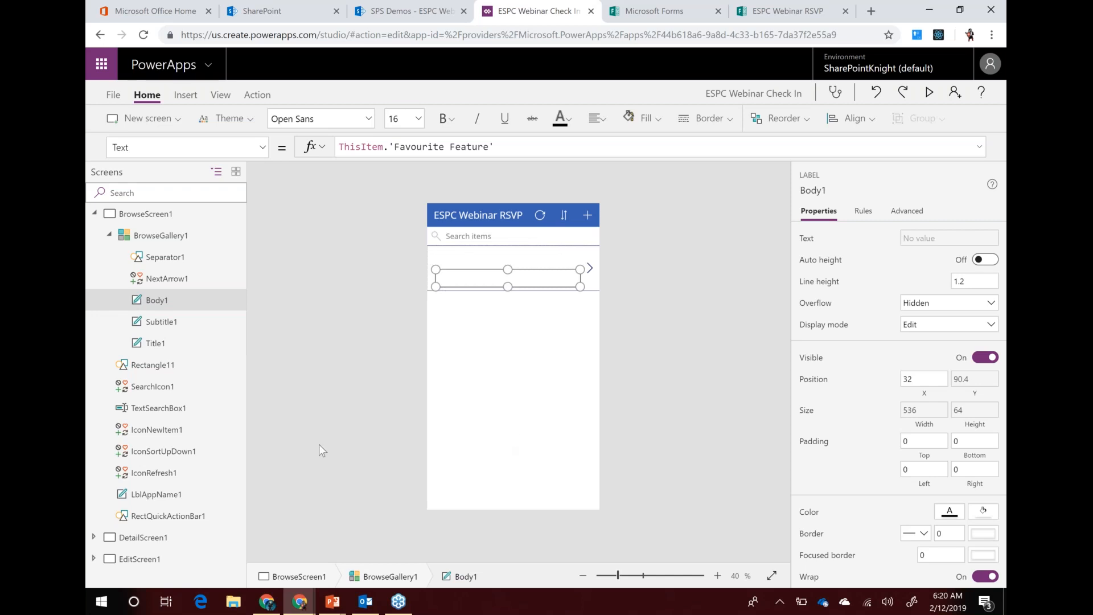
pyautogui.click(139, 559)
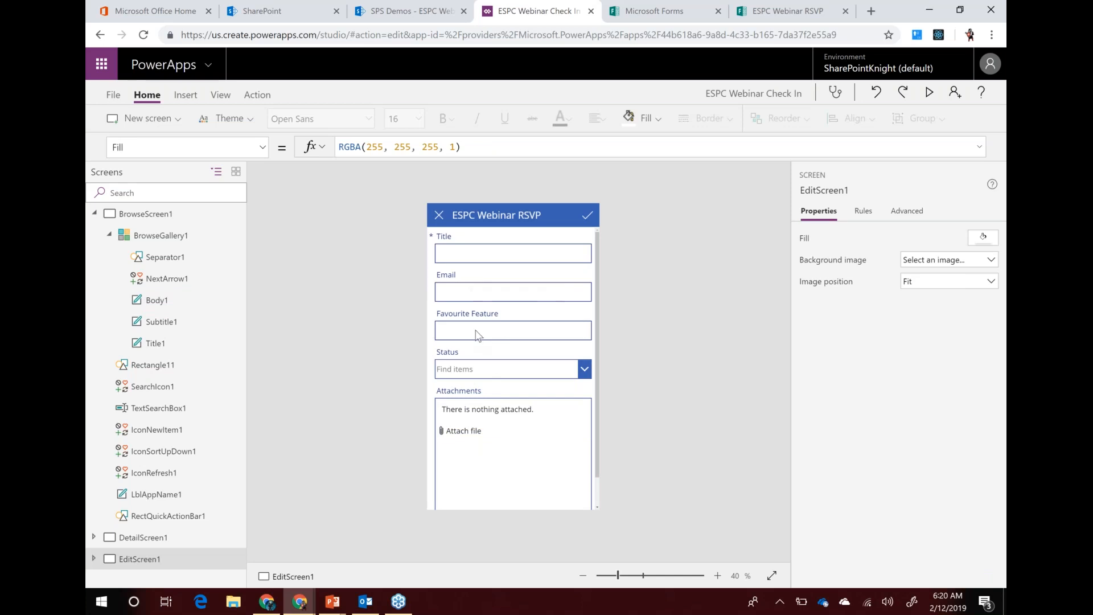
# Unlock the Title data card and change its DisplayName to 'First Name'
pyautogui.click(458, 242)
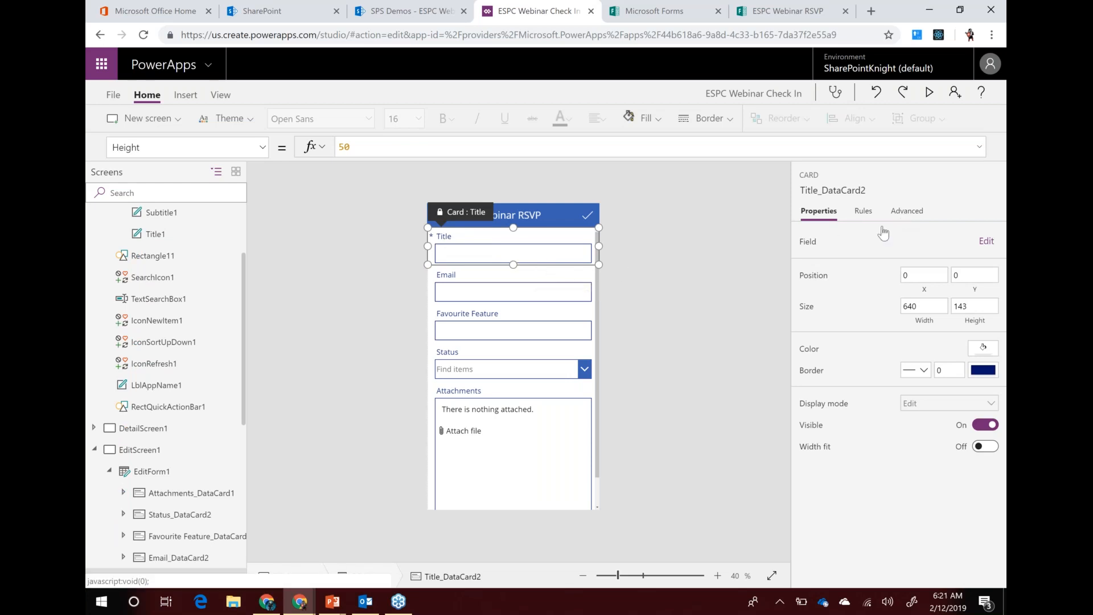
pyautogui.click(904, 211)
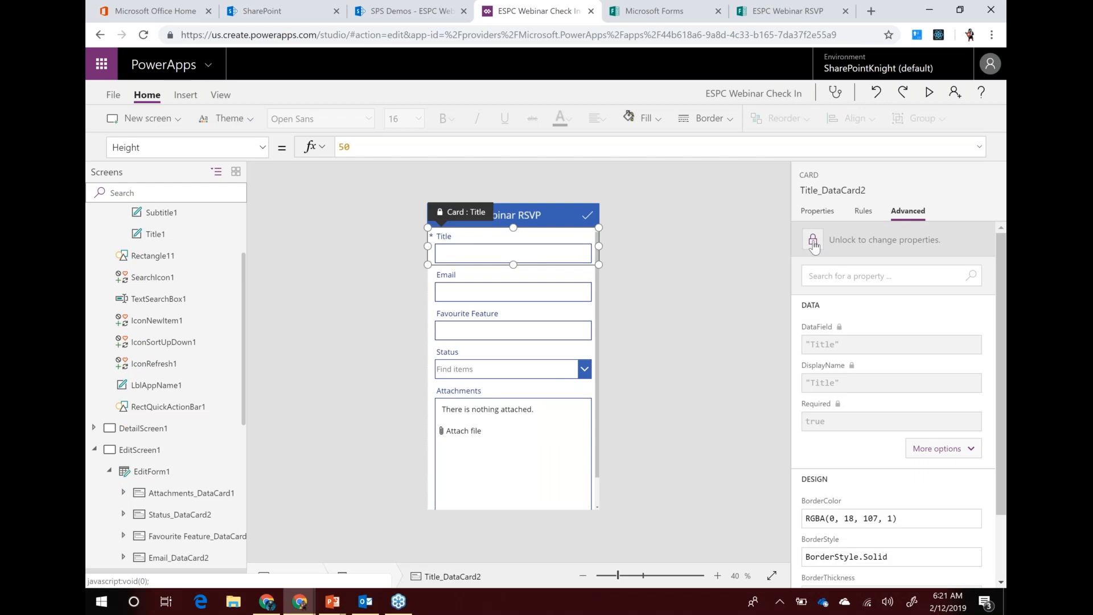
pyautogui.click(813, 245)
pyautogui.click(821, 353)
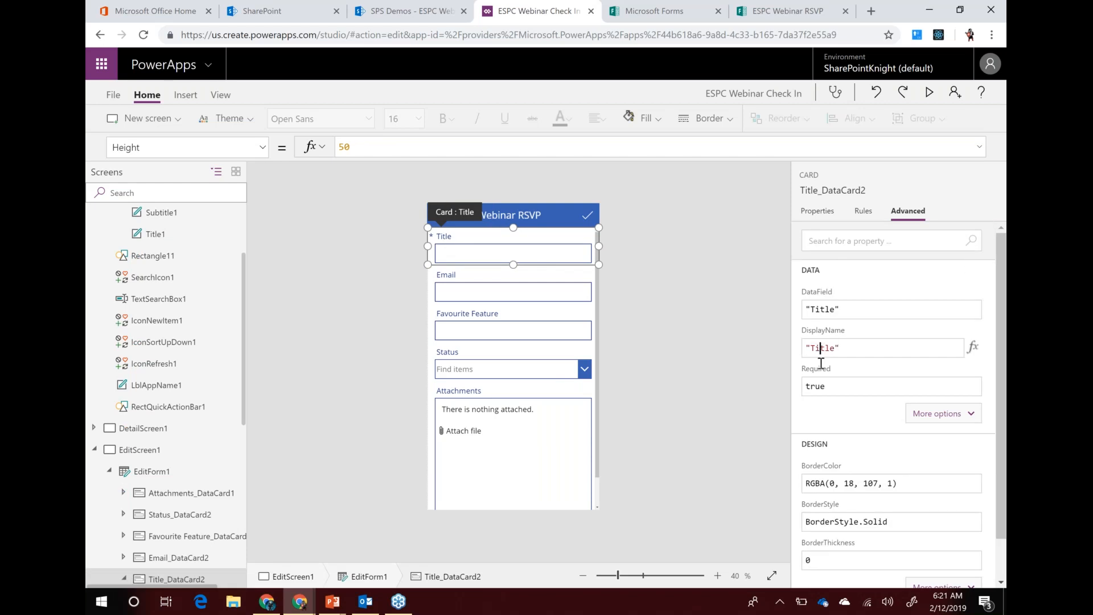
pyautogui.doubleClick(824, 348)
pyautogui.write('First Name')
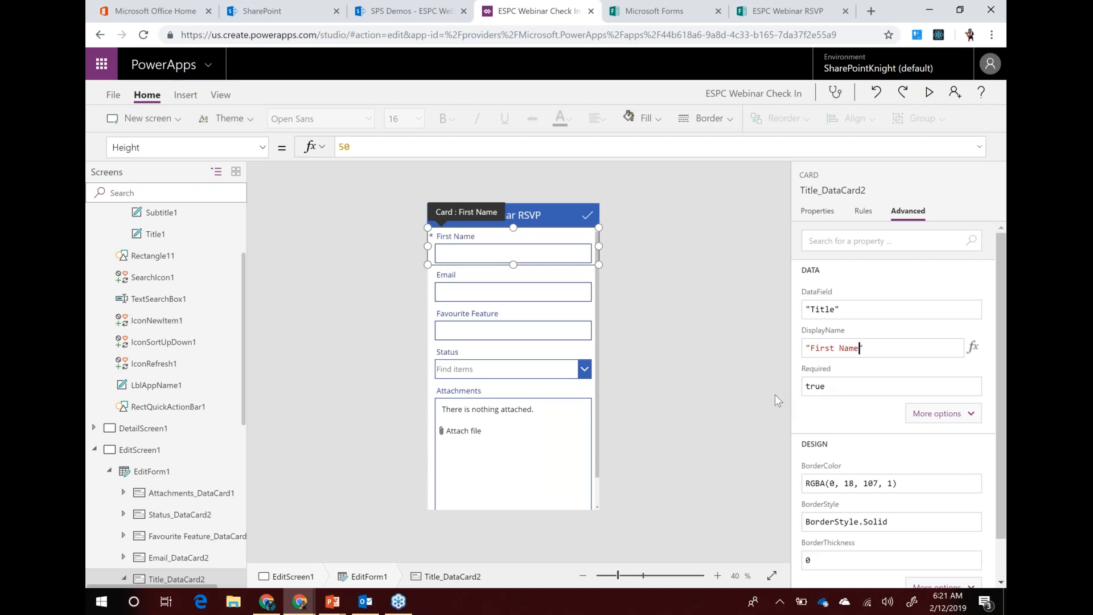
pyautogui.click(511, 392)
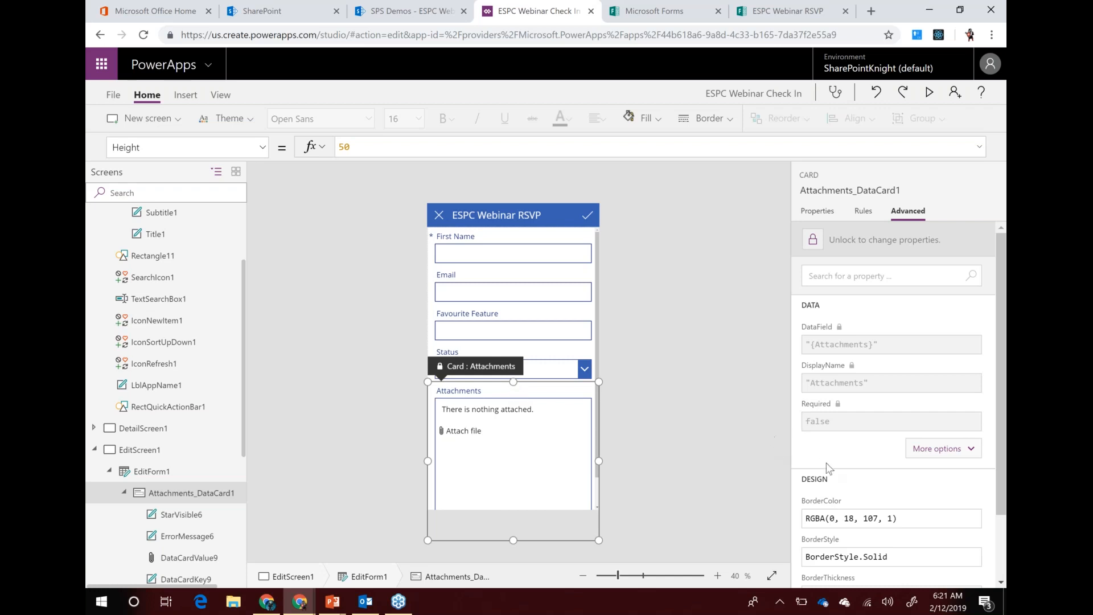
# Unlock Attachments_DataCard1 and set its Visible property to false
pyautogui.click(813, 242)
pyautogui.scroll(-2, 882, 399)
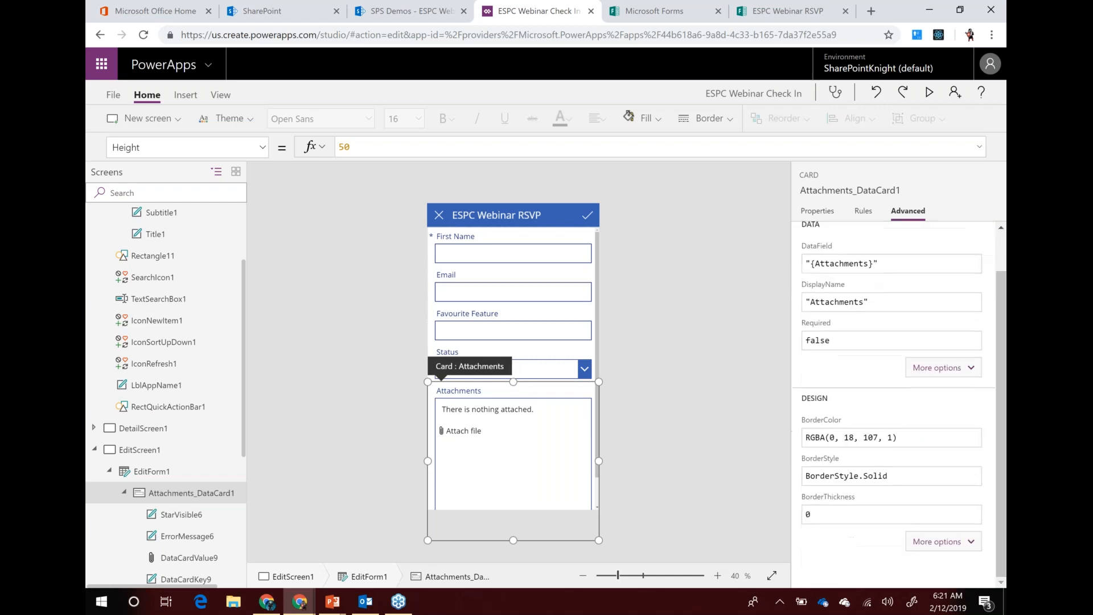
pyautogui.click(932, 542)
pyautogui.scroll(-5, 888, 487)
pyautogui.click(842, 476)
pyautogui.moveTo(842, 476); pyautogui.dragTo(810, 475)
pyautogui.write('false')
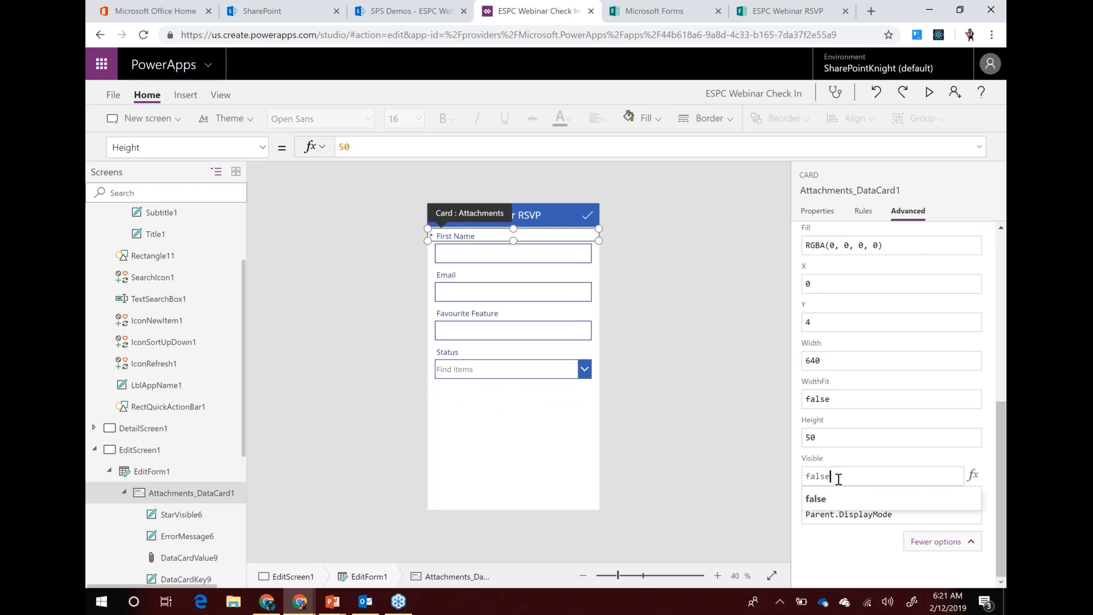
pyautogui.click(150, 477)
# Remove the Attachments field from EditForm1 through its Edit fields pane
pyautogui.scroll(5, 846, 342)
pyautogui.scroll(2, 846, 341)
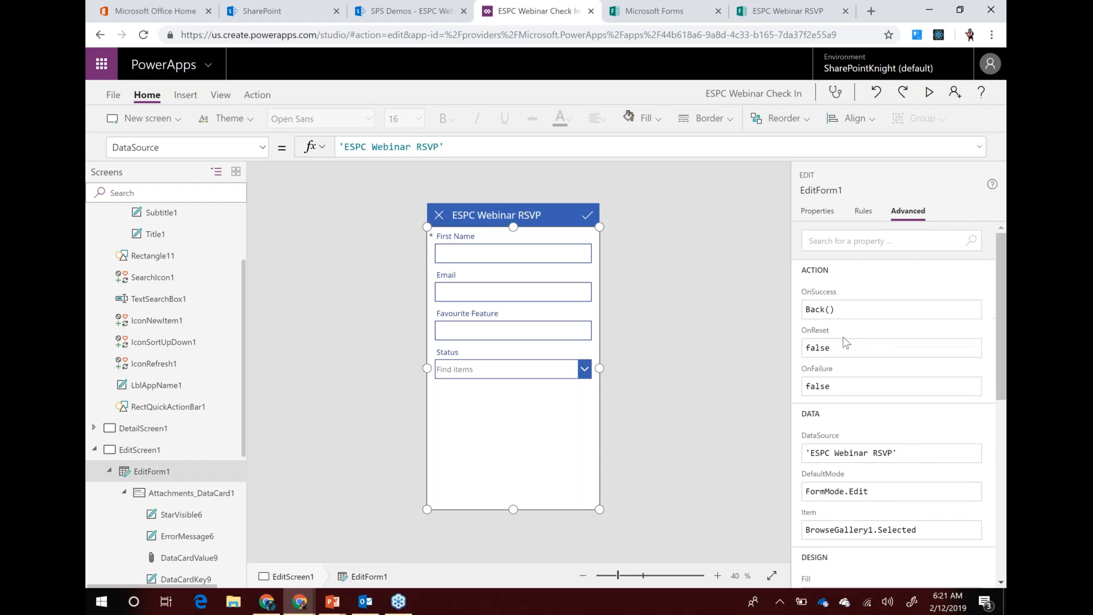
pyautogui.click(818, 216)
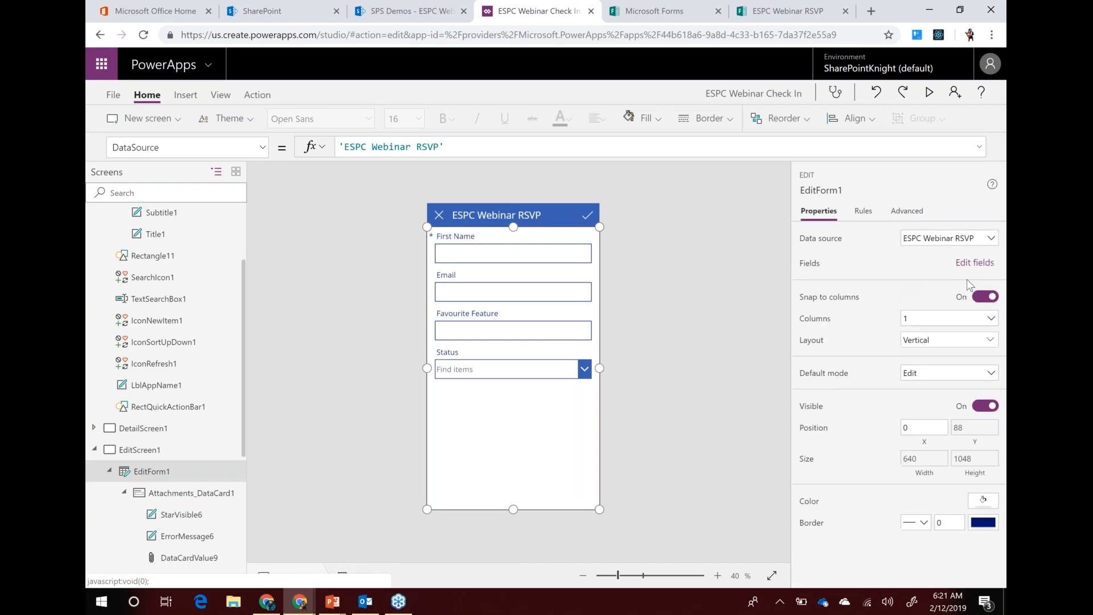
pyautogui.click(970, 264)
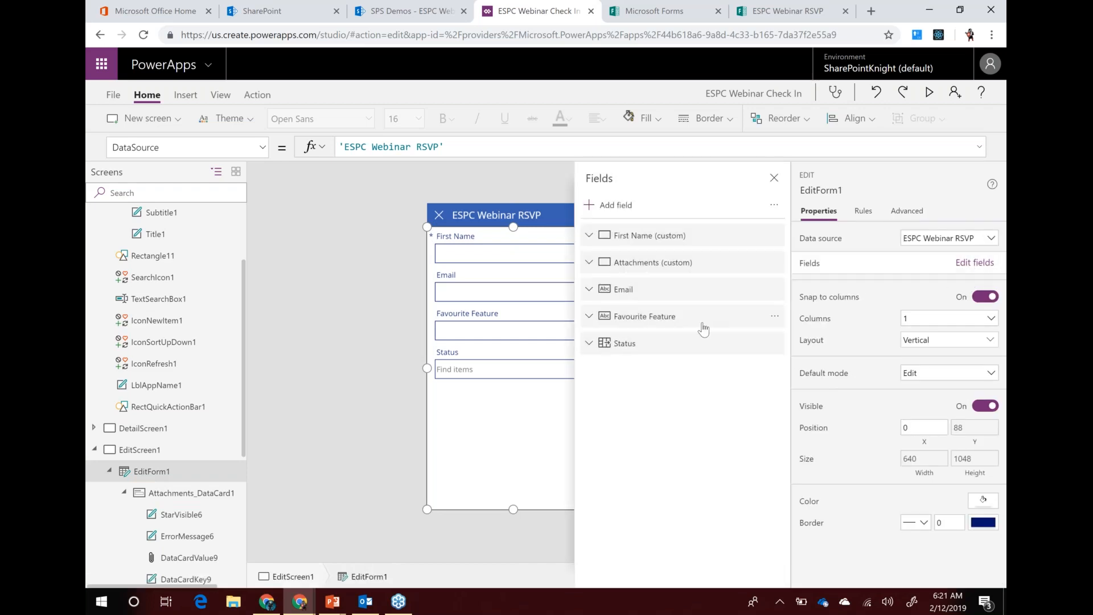
pyautogui.click(774, 263)
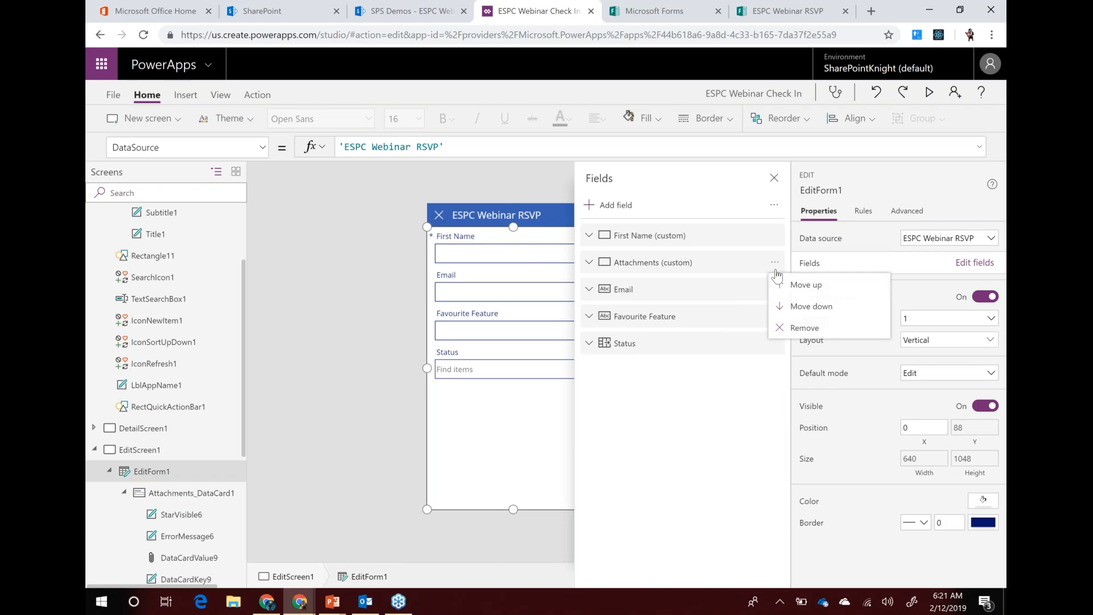
pyautogui.click(803, 327)
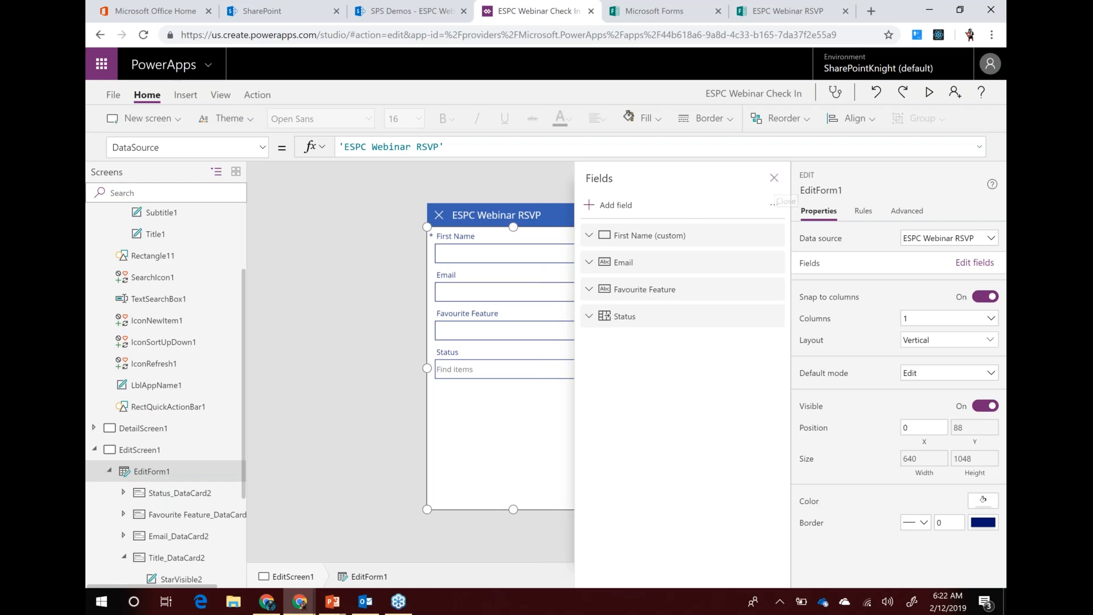
pyautogui.click(774, 182)
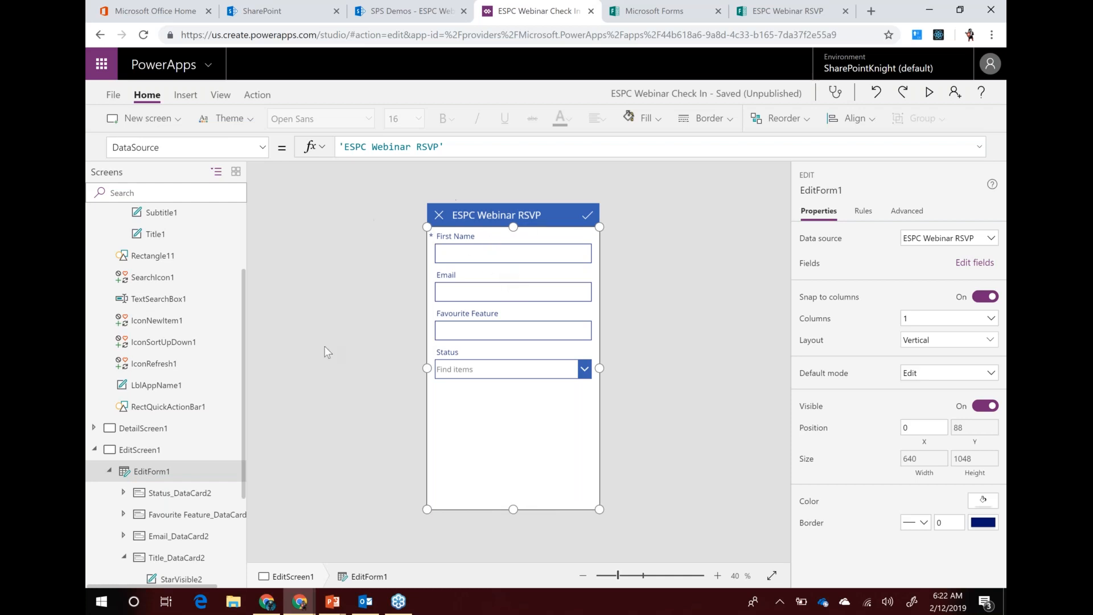
pyautogui.scroll(3, 227, 279)
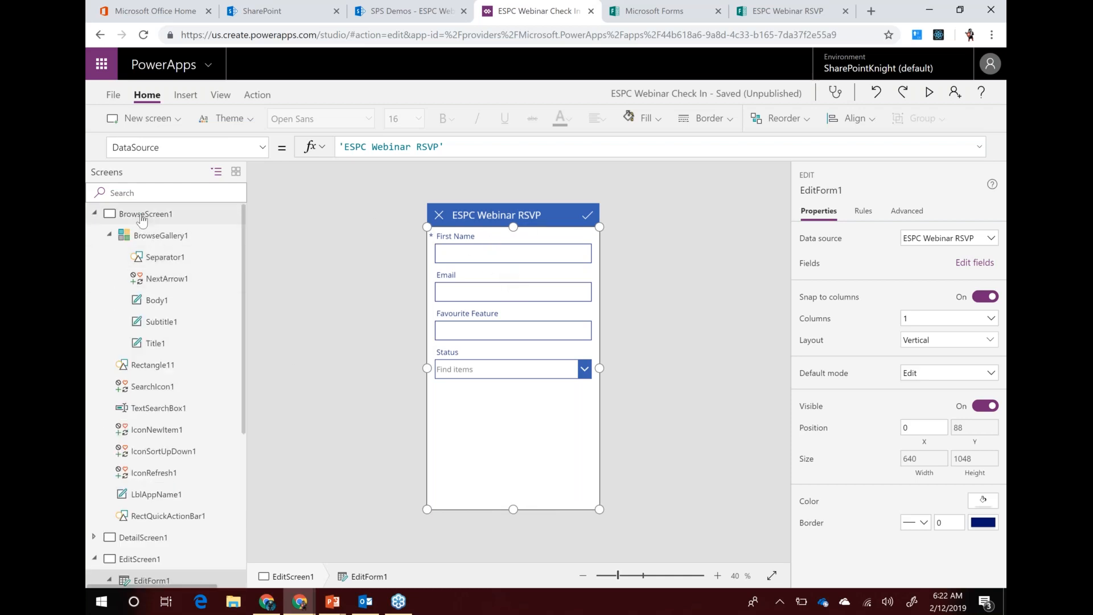
# Preview the app, start a new item, and enter a first name and e-mail address
pyautogui.click(143, 217)
pyautogui.click(930, 94)
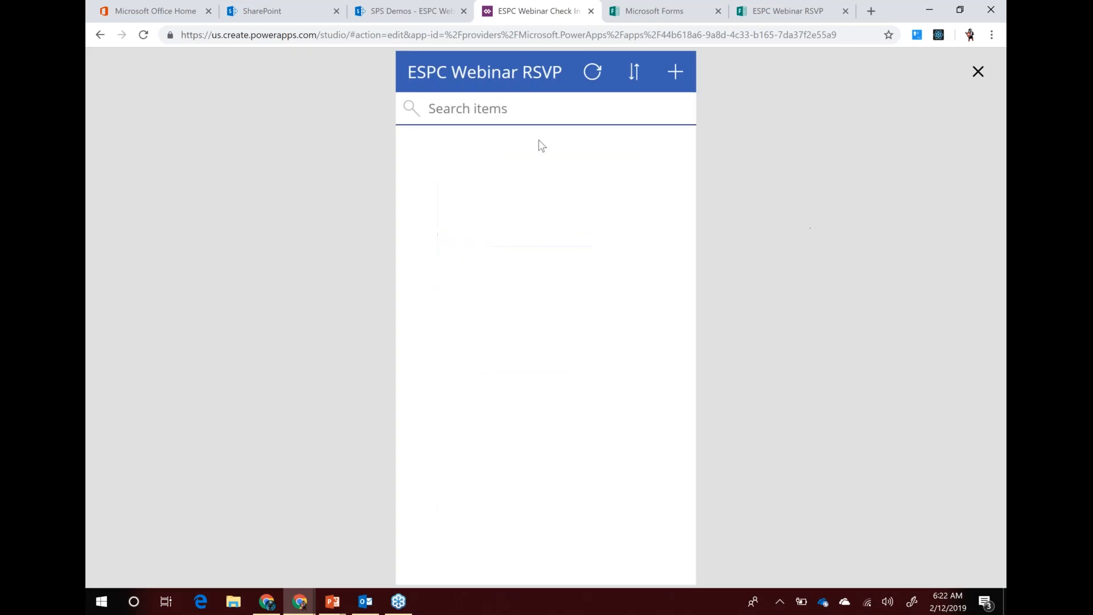
pyautogui.click(675, 72)
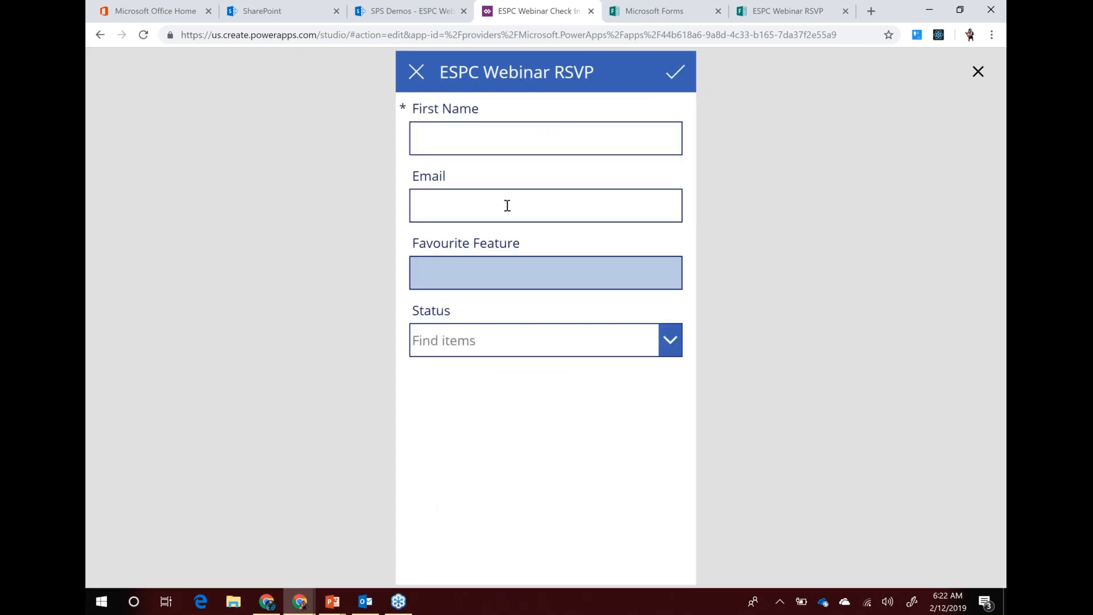
pyautogui.click(481, 143)
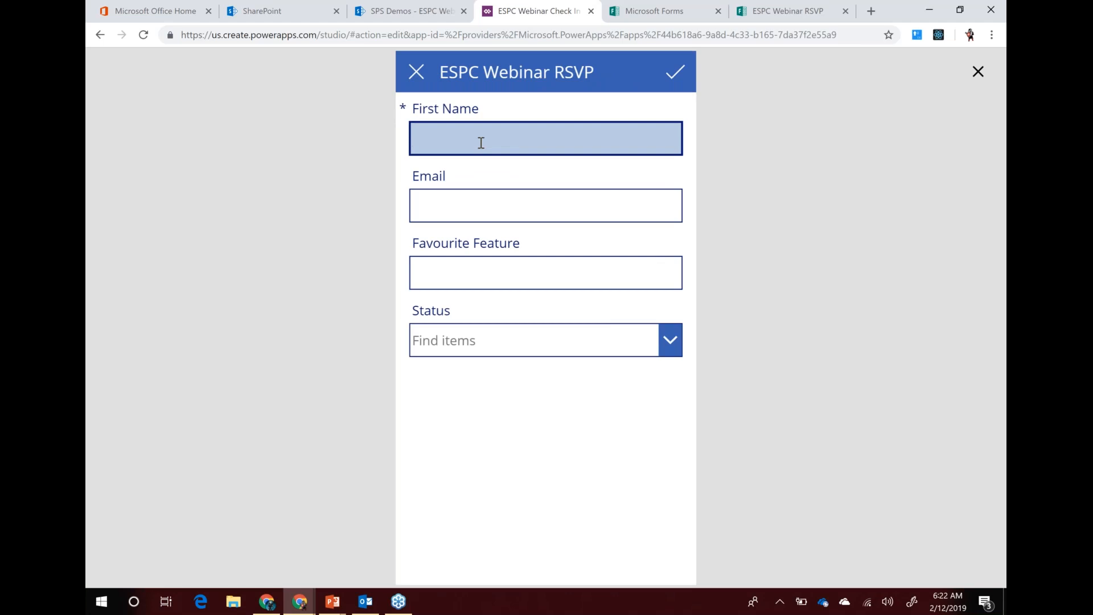
pyautogui.write('Ryan')
pyautogui.press('Tab')
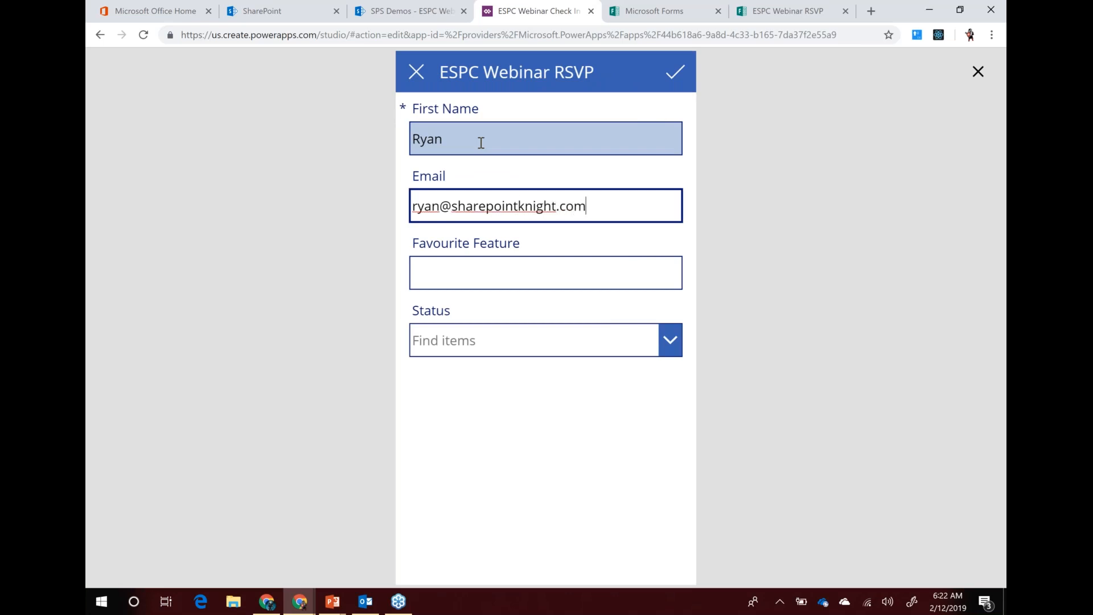
# Enter favourite feature 'PowerApps,Forms', set Status to Checked-In, and submit the item
pyautogui.press('Tab')
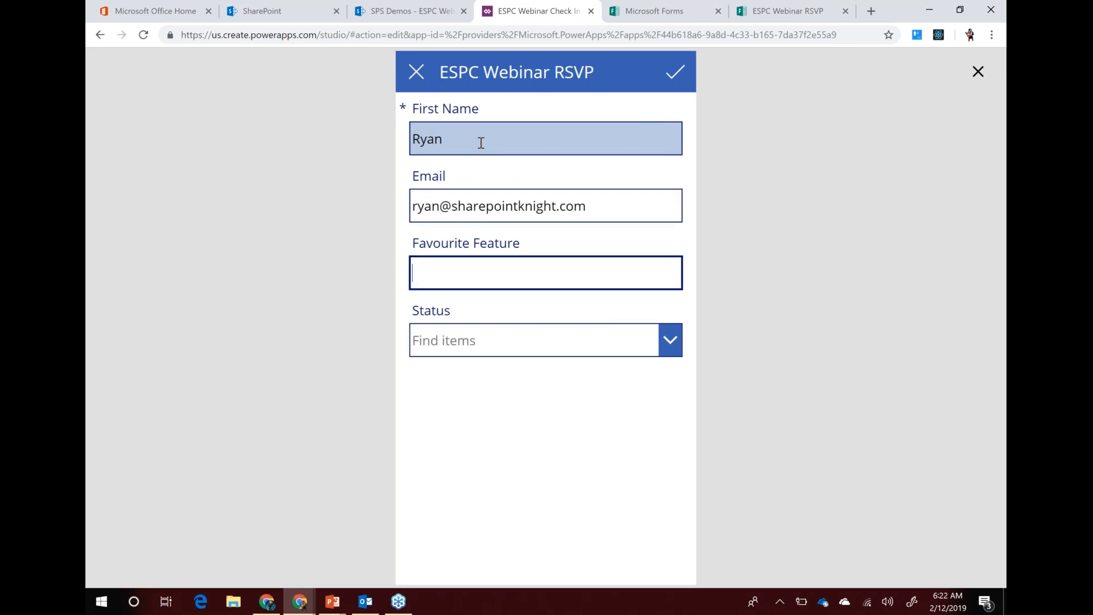
pyautogui.write('PowerApps')
pyautogui.write(',Forms')
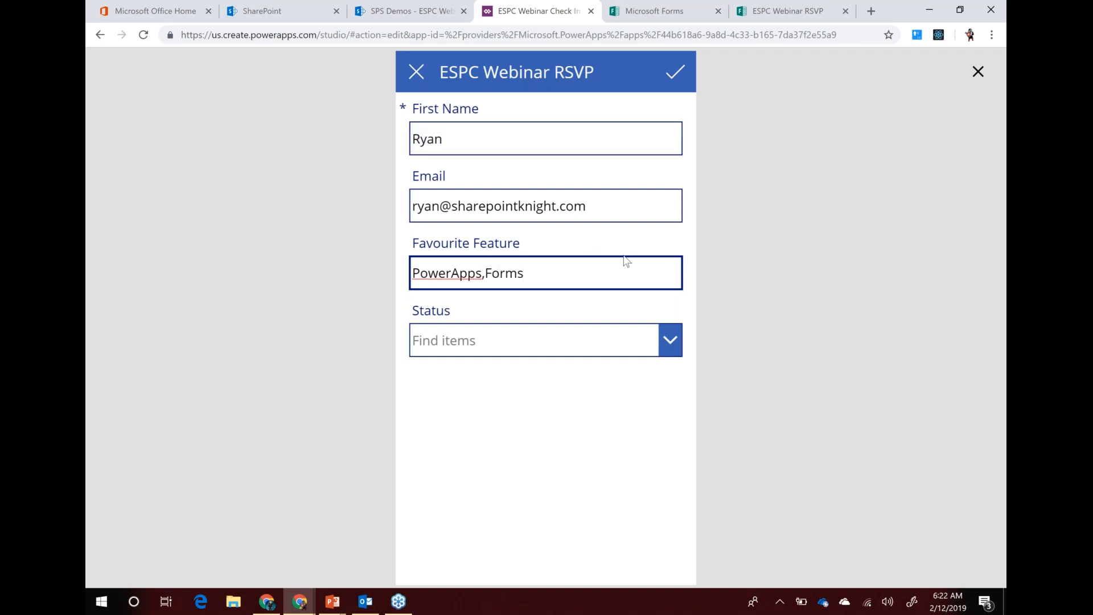
pyautogui.click(670, 340)
pyautogui.click(479, 404)
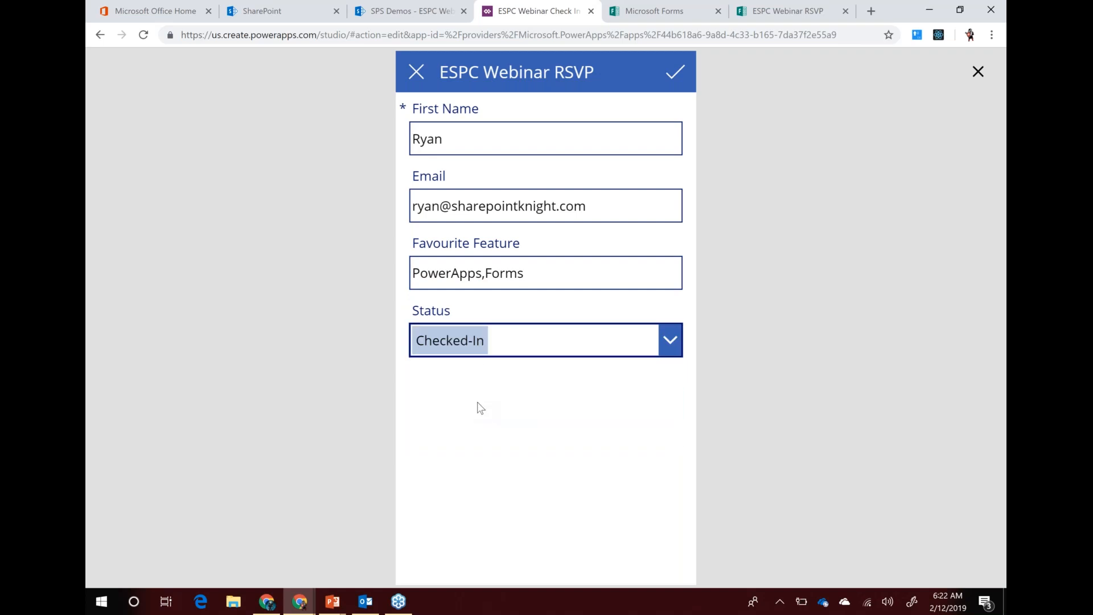
pyautogui.click(675, 71)
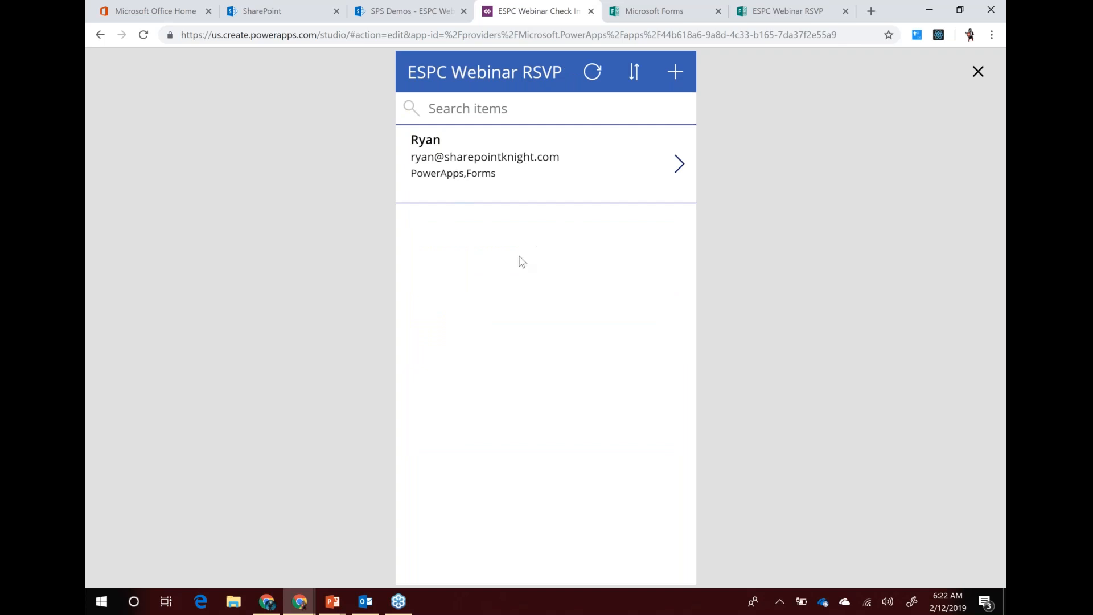
# Return to the editor and show the Advanced properties of the gallery's NextArrow1
pyautogui.click(975, 73)
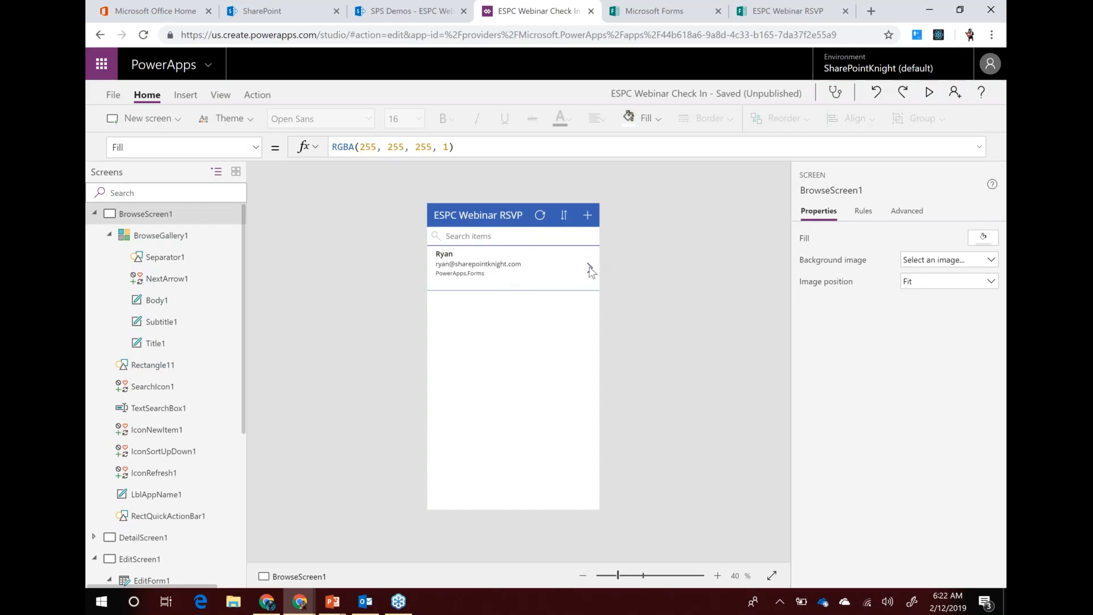
pyautogui.click(589, 266)
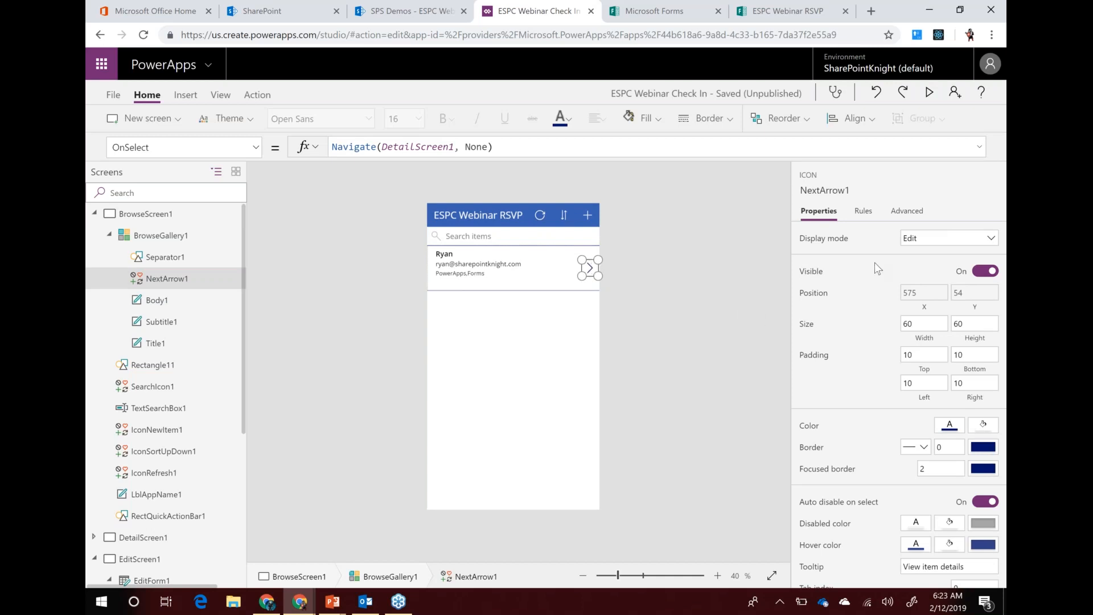
pyautogui.click(907, 212)
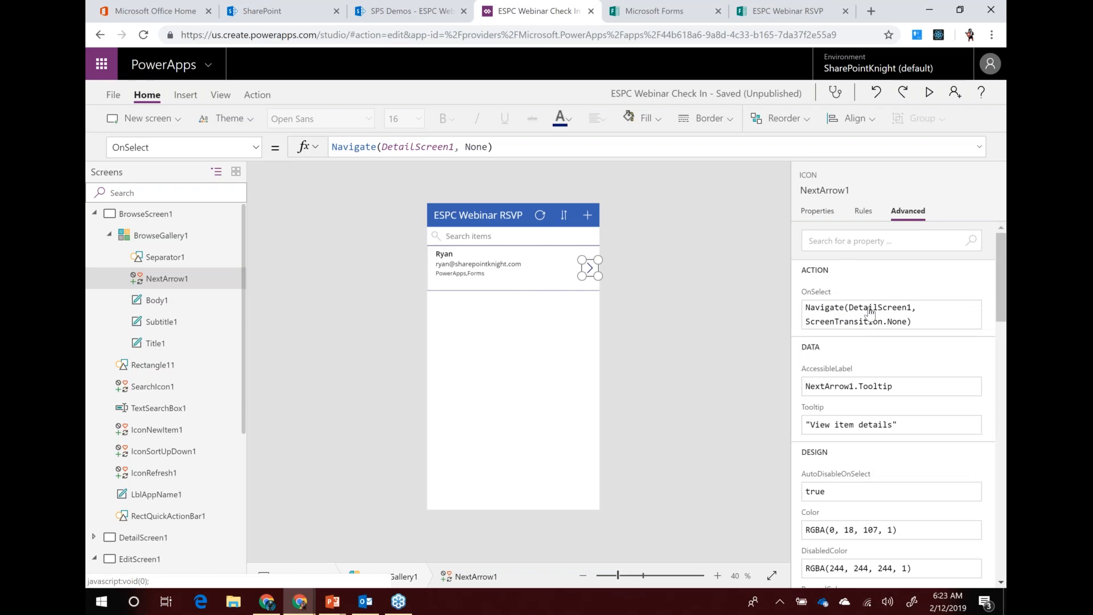
# Change the arrow's OnSelect to Navigate(EditScreen1, ScreenTransition.None), then preview the app
pyautogui.click(869, 312)
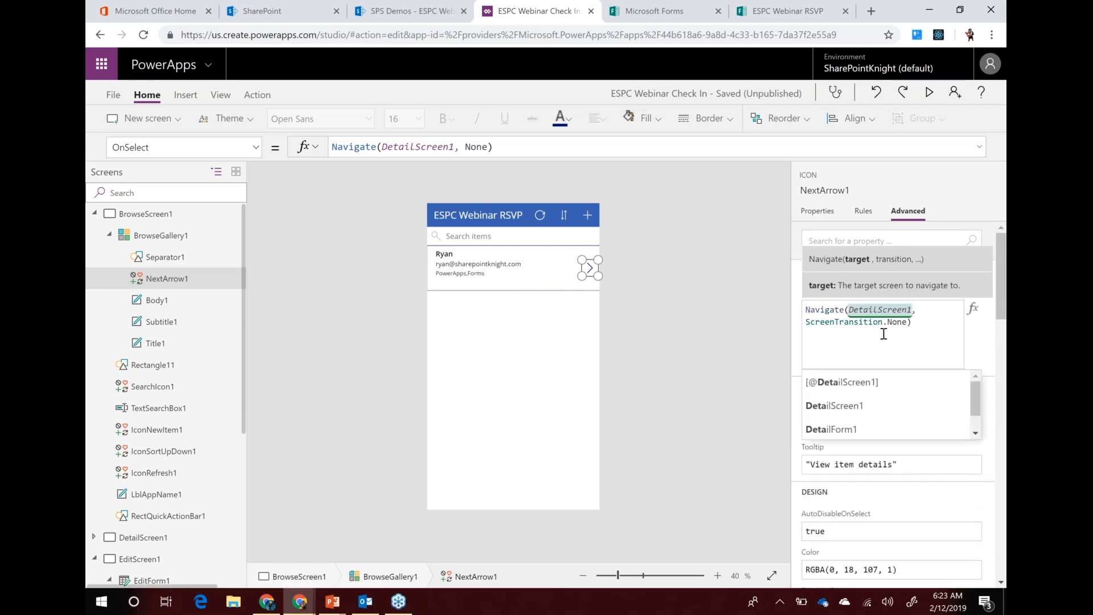
pyautogui.write('Edit')
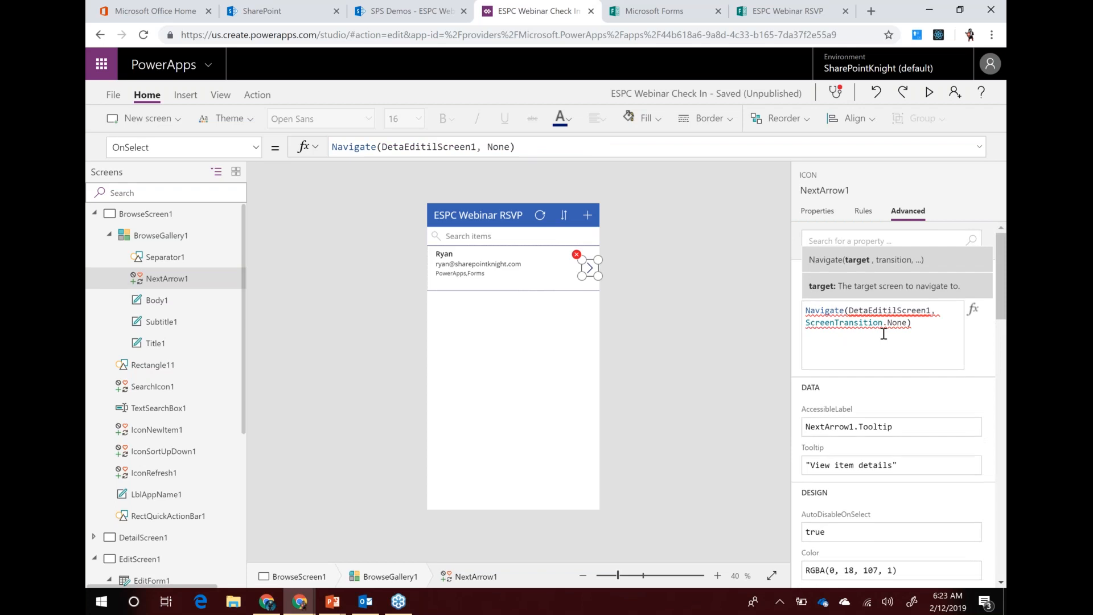
pyautogui.click(892, 318)
pyautogui.click(893, 309)
pyautogui.doubleClick(892, 309)
pyautogui.press('BackSpace')
pyautogui.write('Edit')
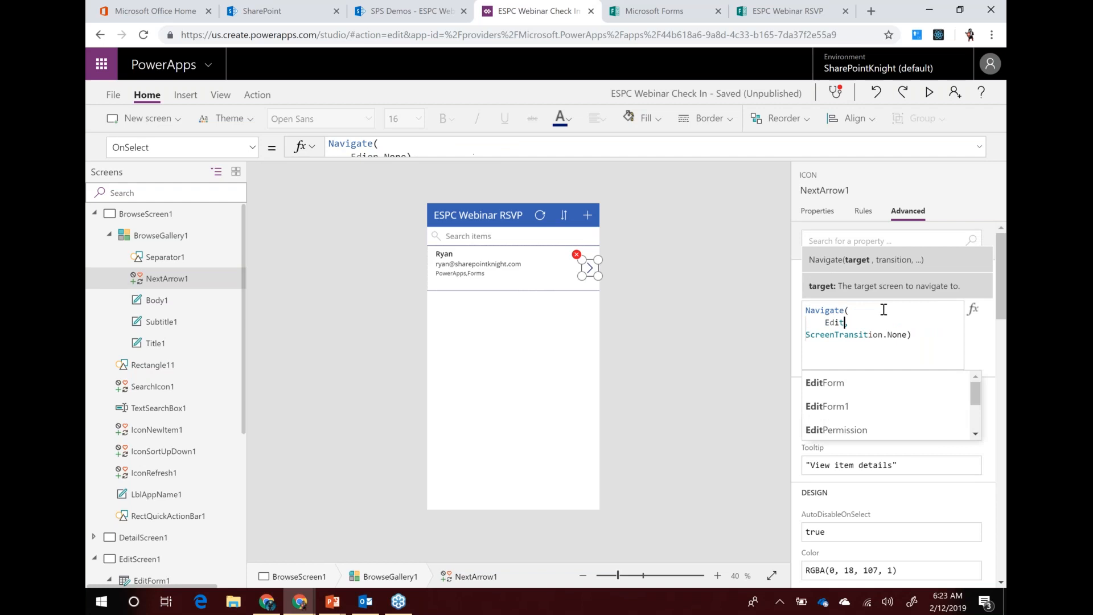
pyautogui.write('Scree')
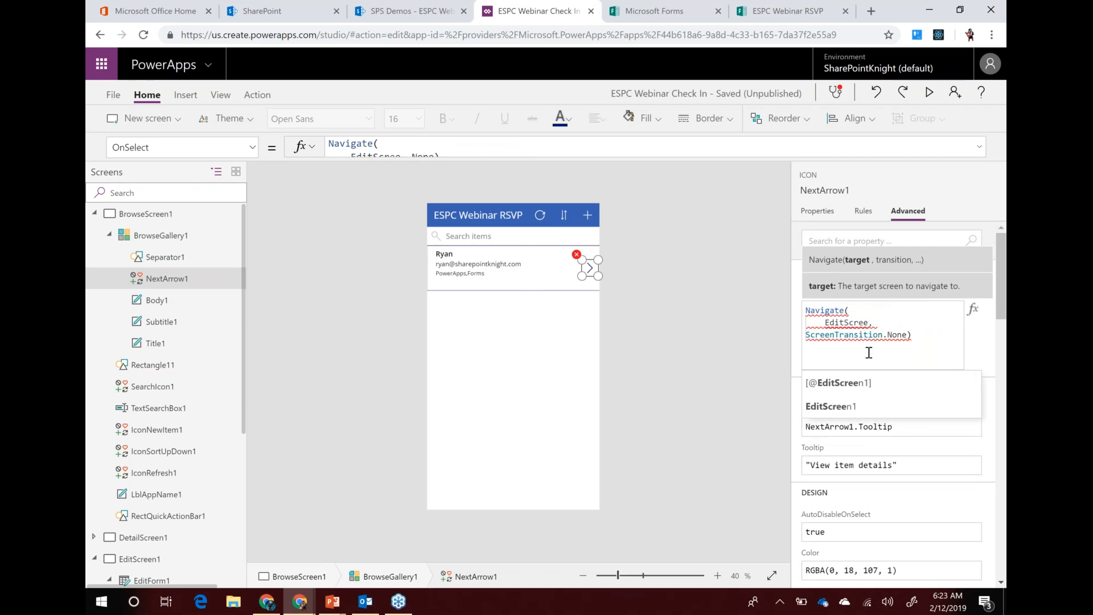
pyautogui.click(851, 406)
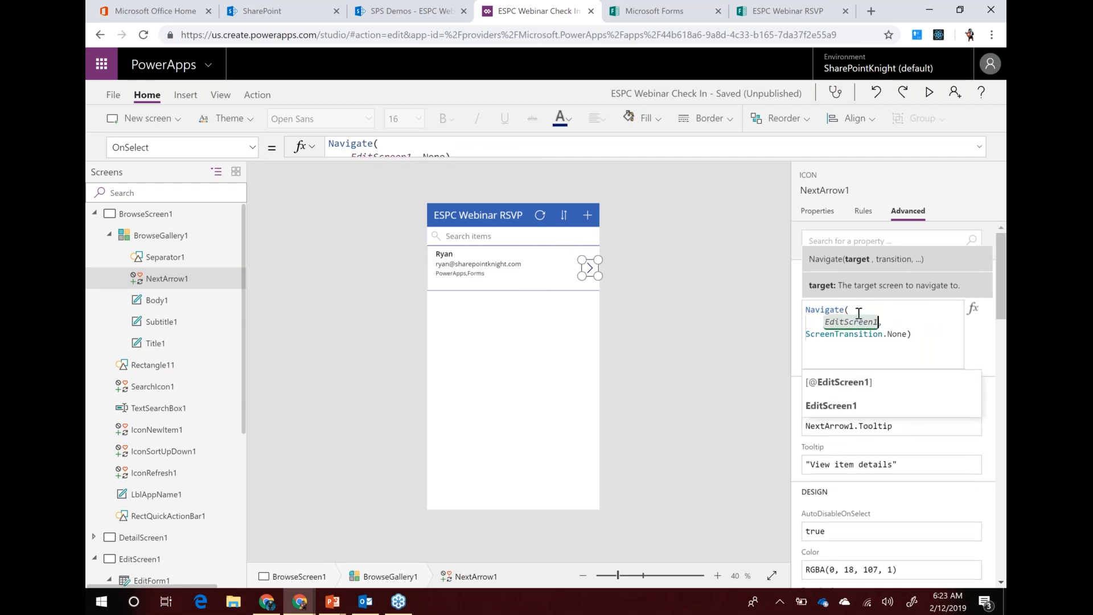
pyautogui.click(867, 364)
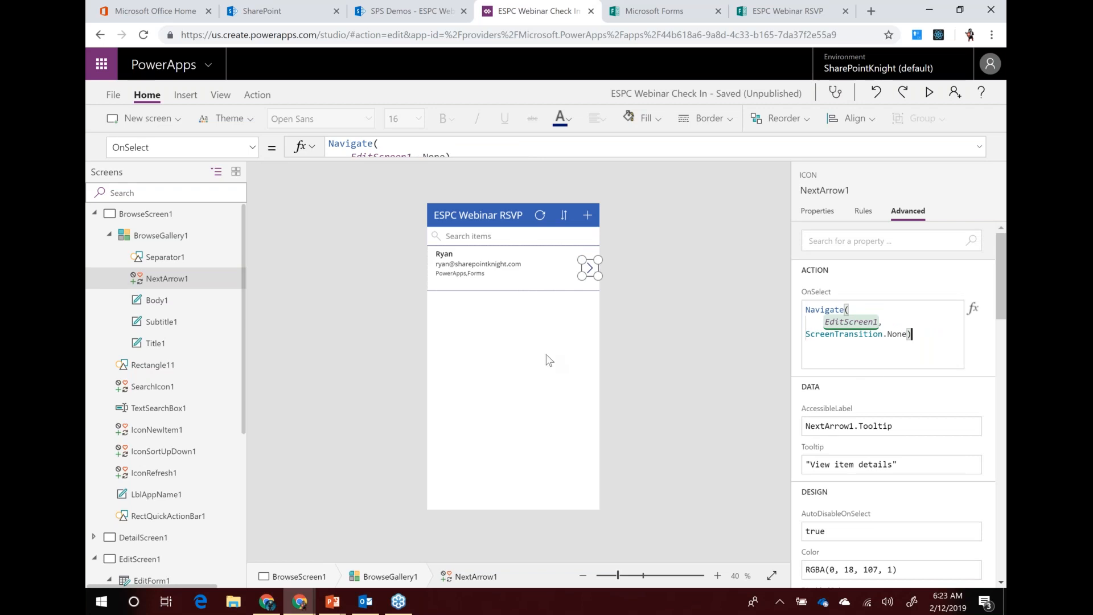
pyautogui.click(524, 357)
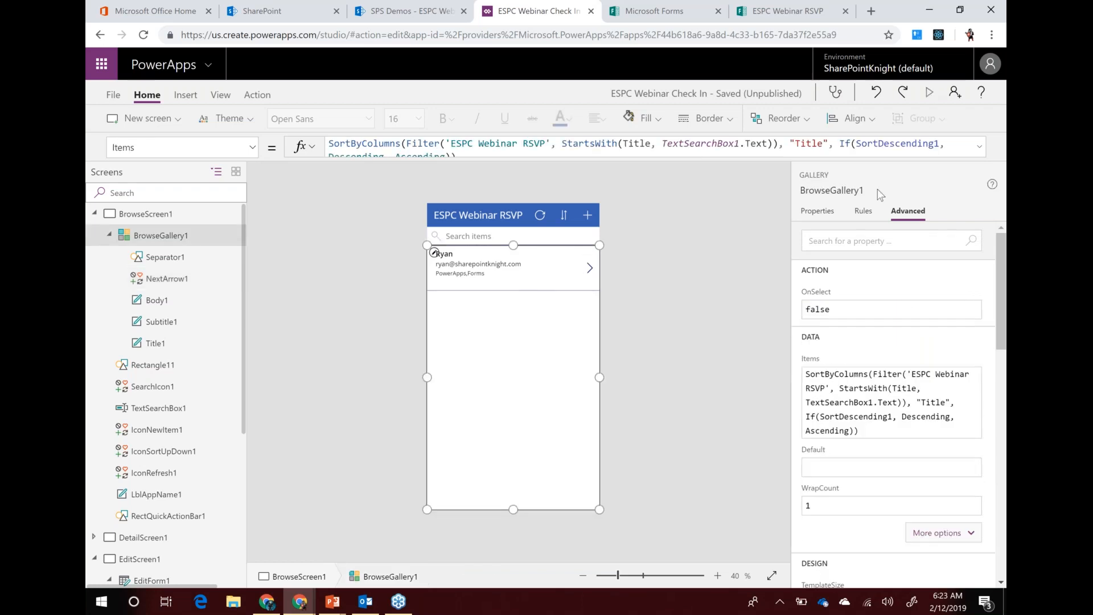
pyautogui.click(929, 92)
# Open the record through its arrow into the edit form, cancel back to the list, then switch to PowerPoint
pyautogui.click(677, 162)
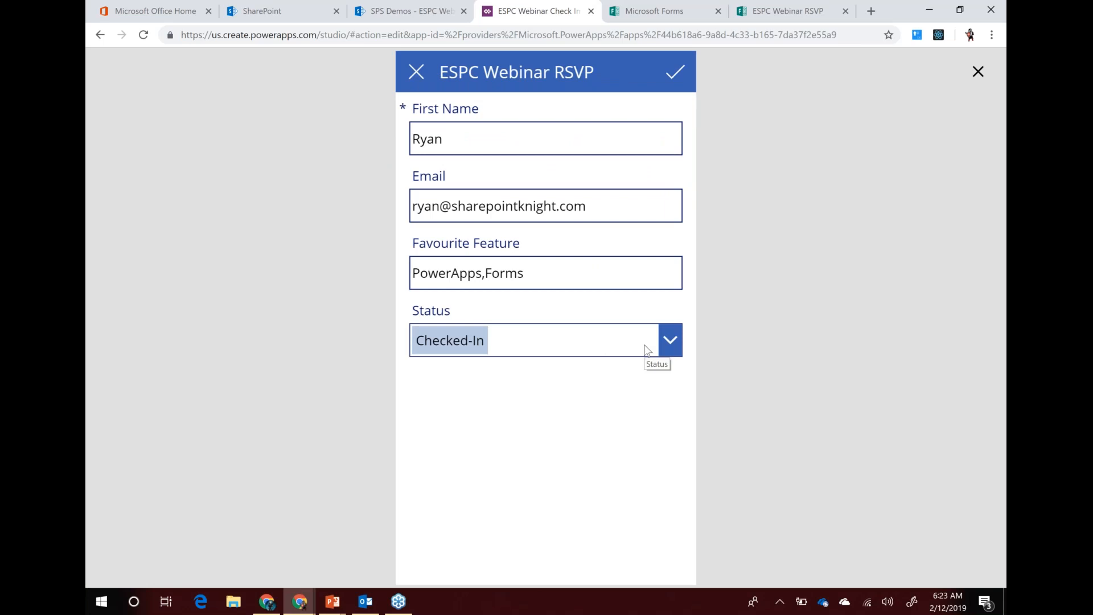
pyautogui.click(417, 71)
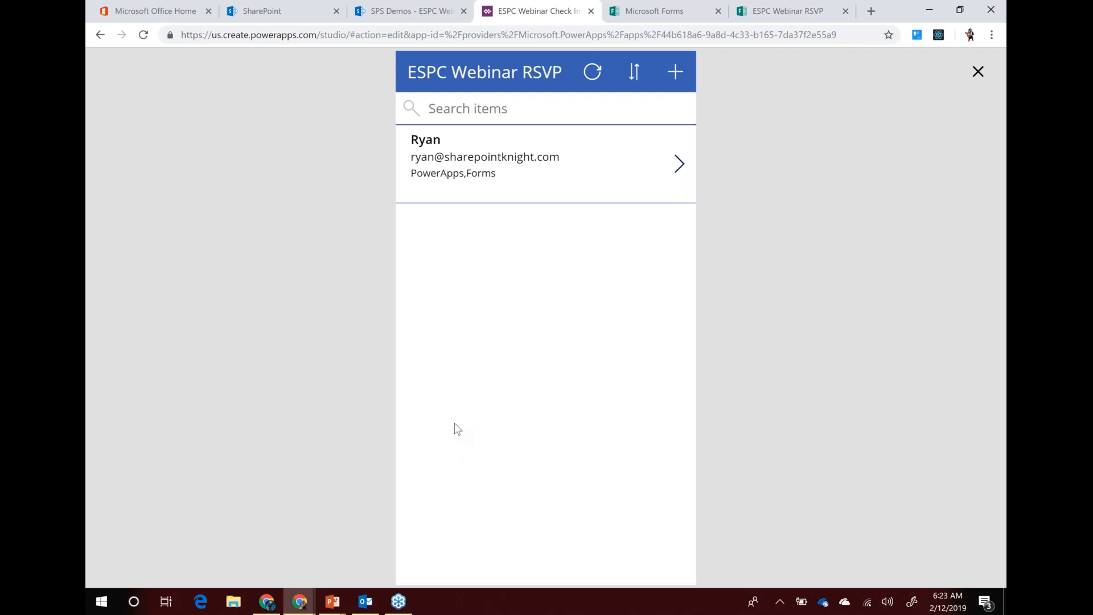
pyautogui.click(337, 601)
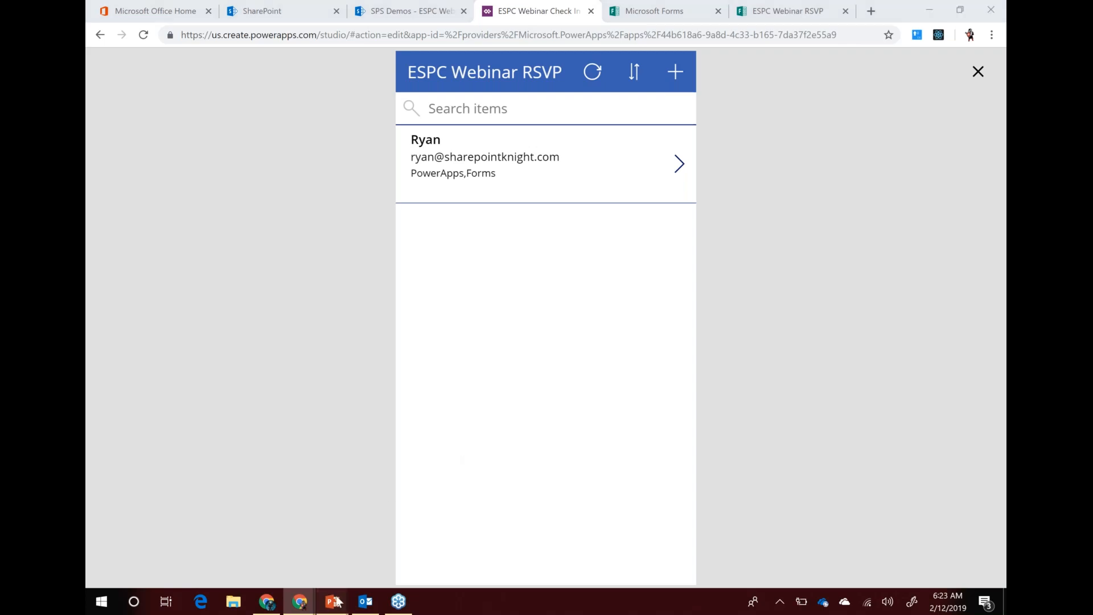
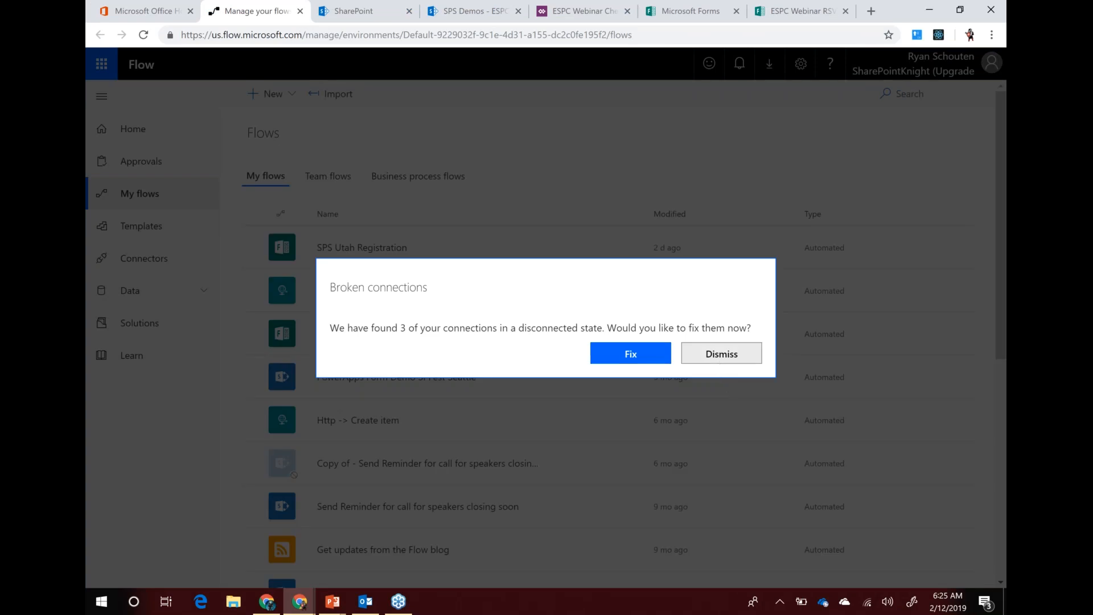
# Dismiss the broken-connections warning and choose New > Create from template
pyautogui.click(705, 357)
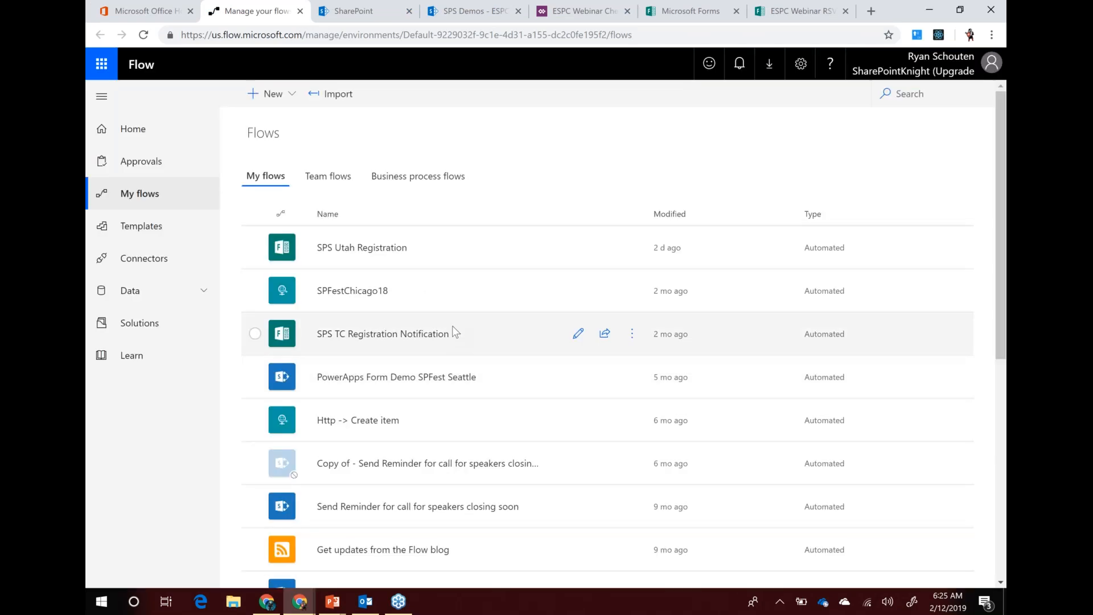
pyautogui.click(290, 95)
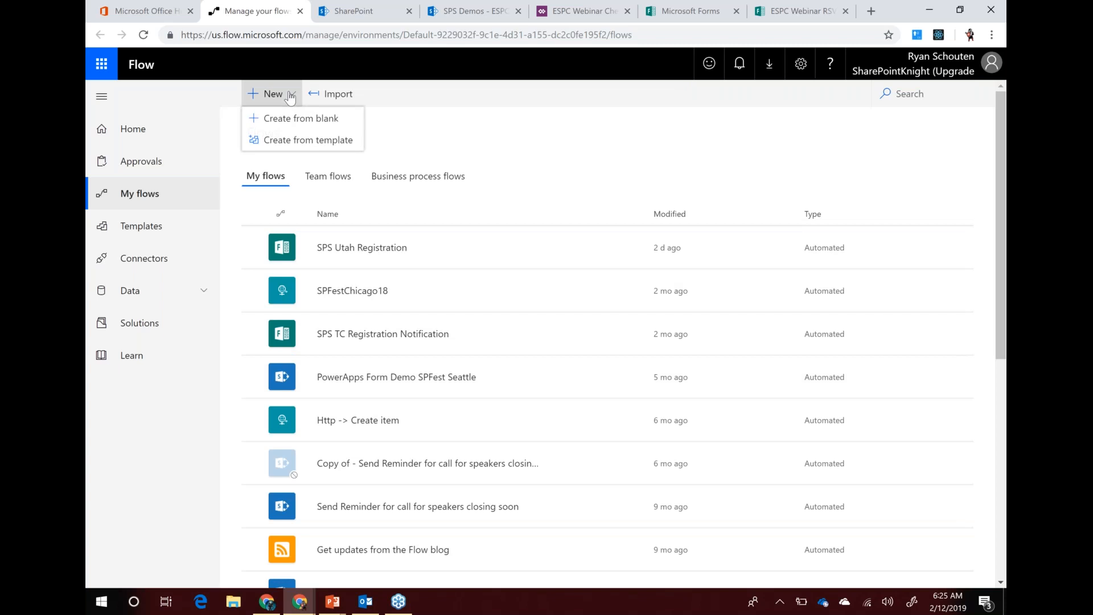
pyautogui.click(286, 141)
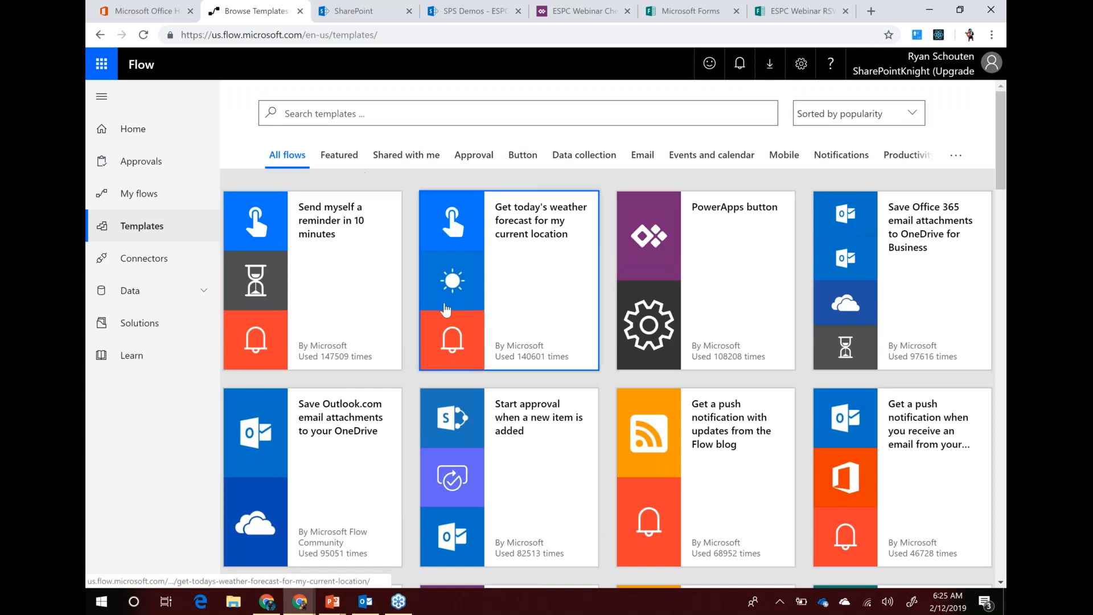
# Load more templates into the gallery, browse the list, and get ready to search it
pyautogui.scroll(-5, 445, 309)
pyautogui.scroll(-20, 445, 309)
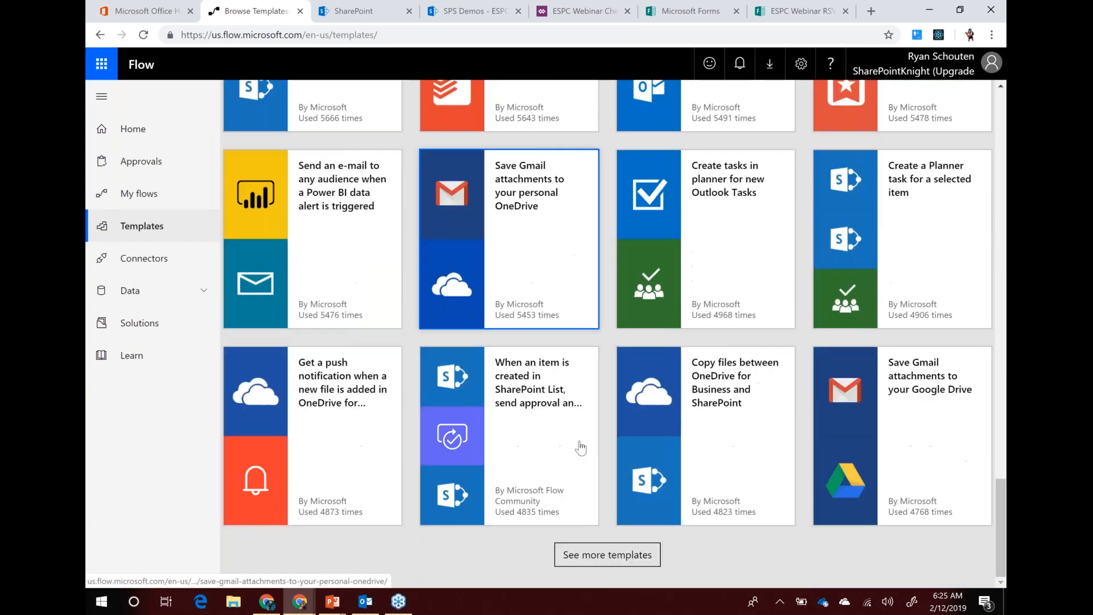
pyautogui.click(608, 555)
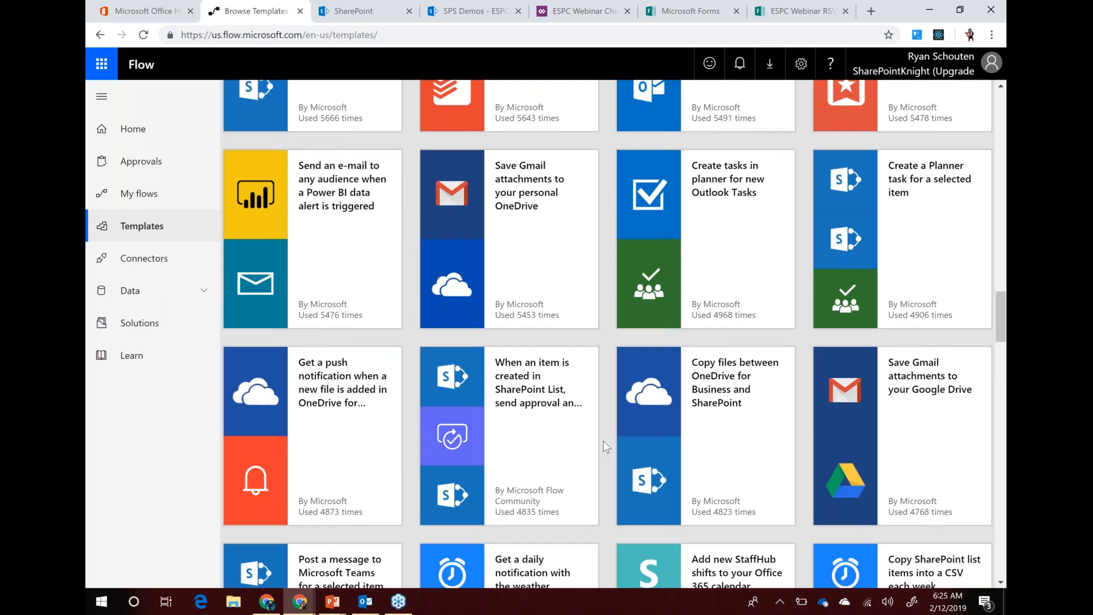
pyautogui.scroll(-5, 603, 441)
pyautogui.scroll(-10, 603, 440)
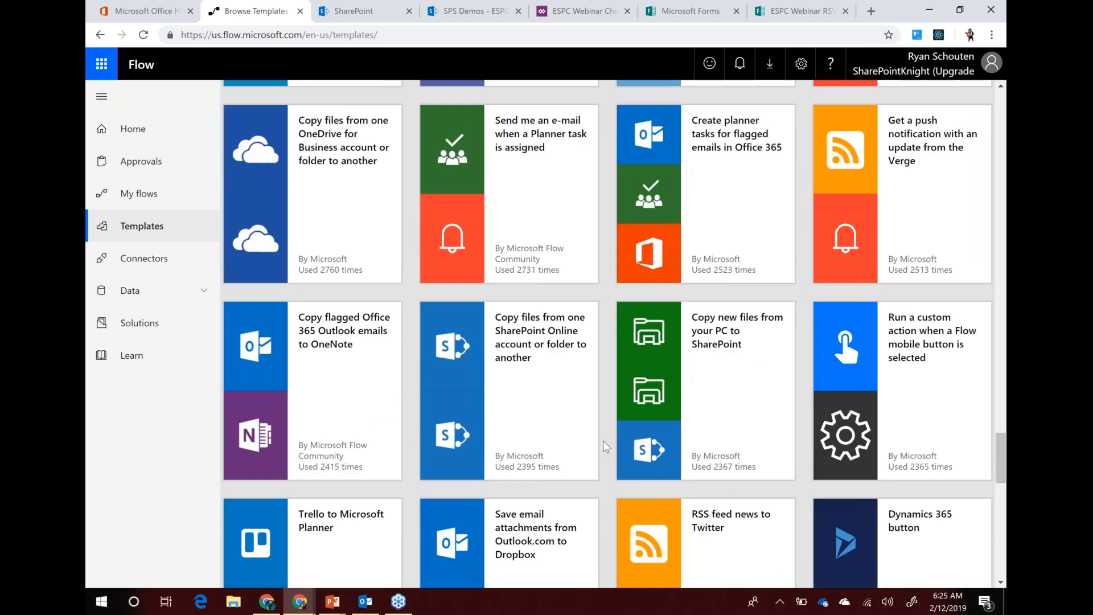
pyautogui.scroll(20, 603, 446)
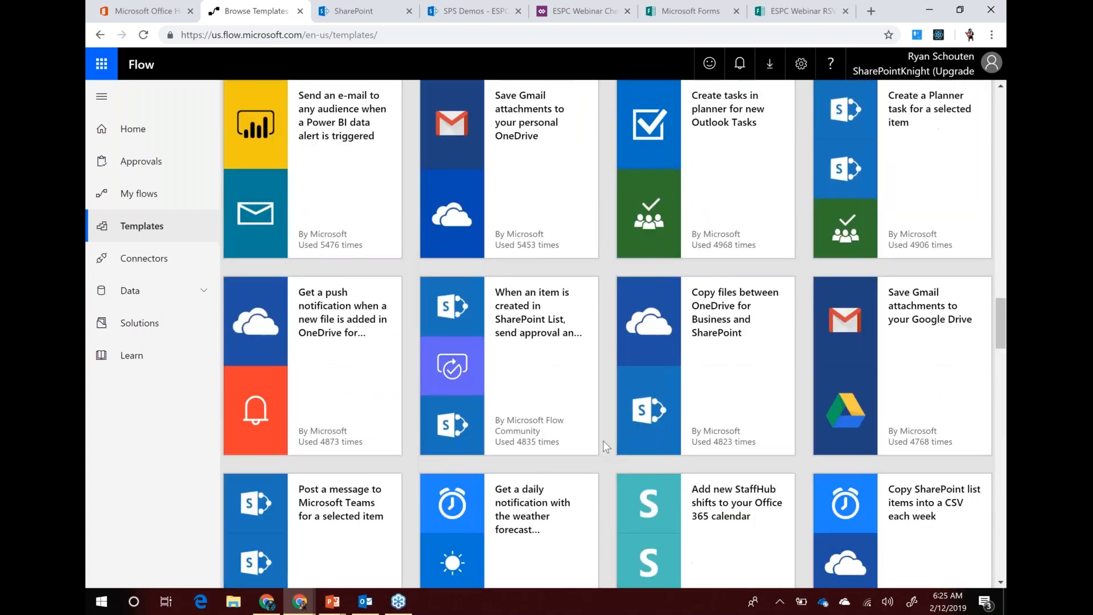
pyautogui.scroll(15, 602, 441)
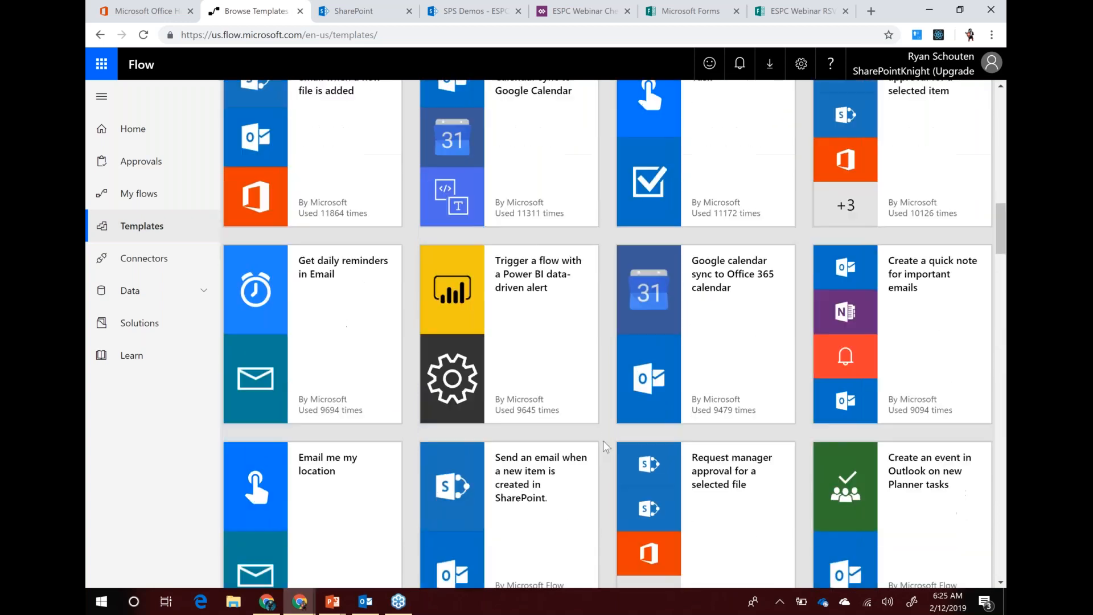
pyautogui.scroll(10, 603, 441)
pyautogui.click(314, 113)
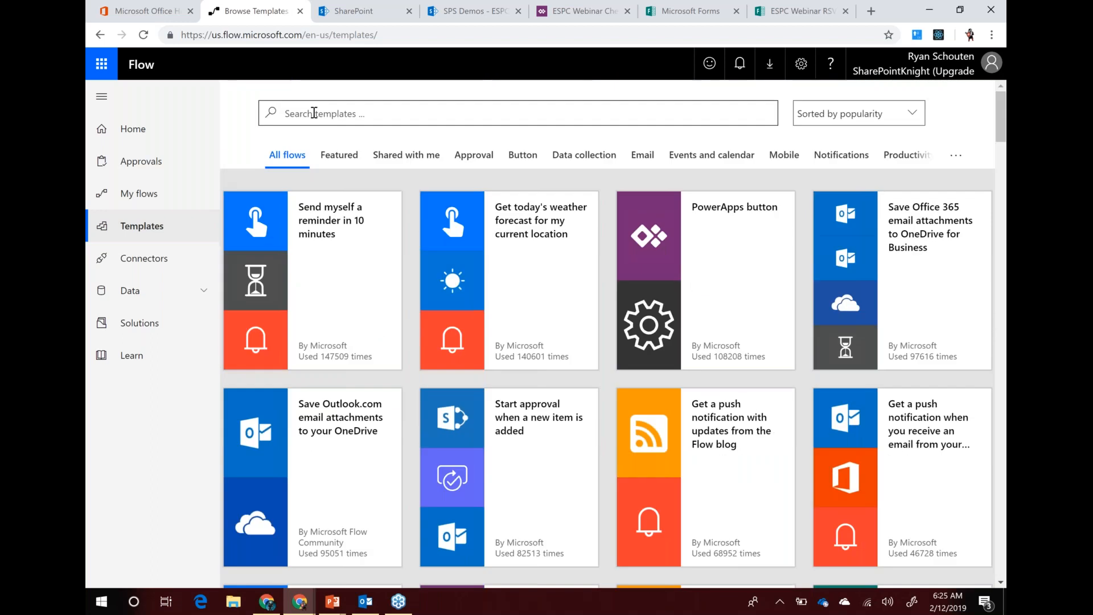
# Search templates for 'forms' and start from Record form responses in SharePoint with both connections
pyautogui.write('forms')
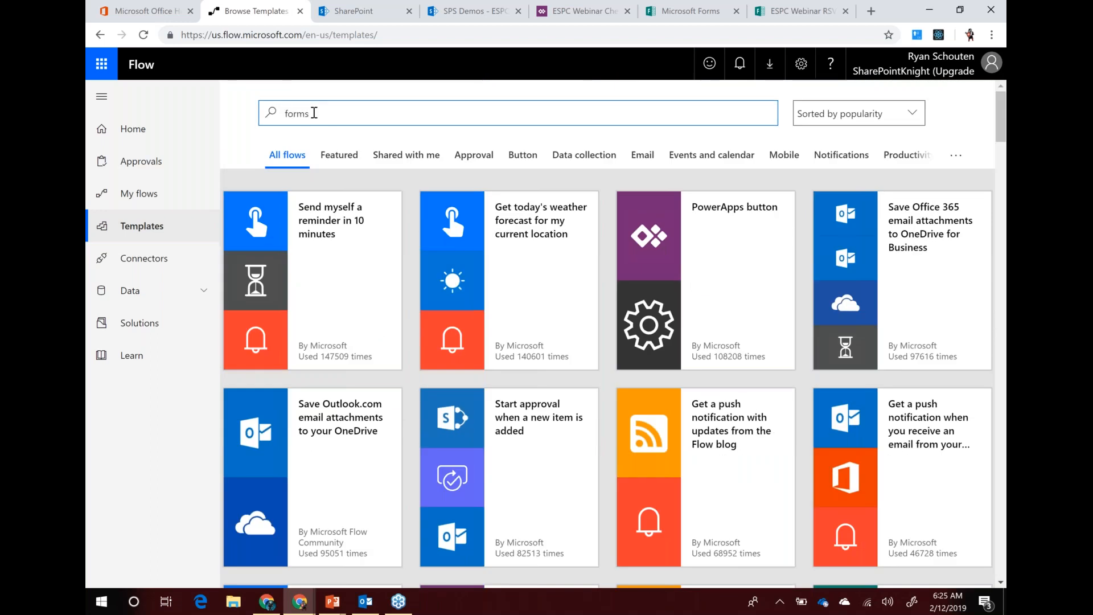
pyautogui.press('Return')
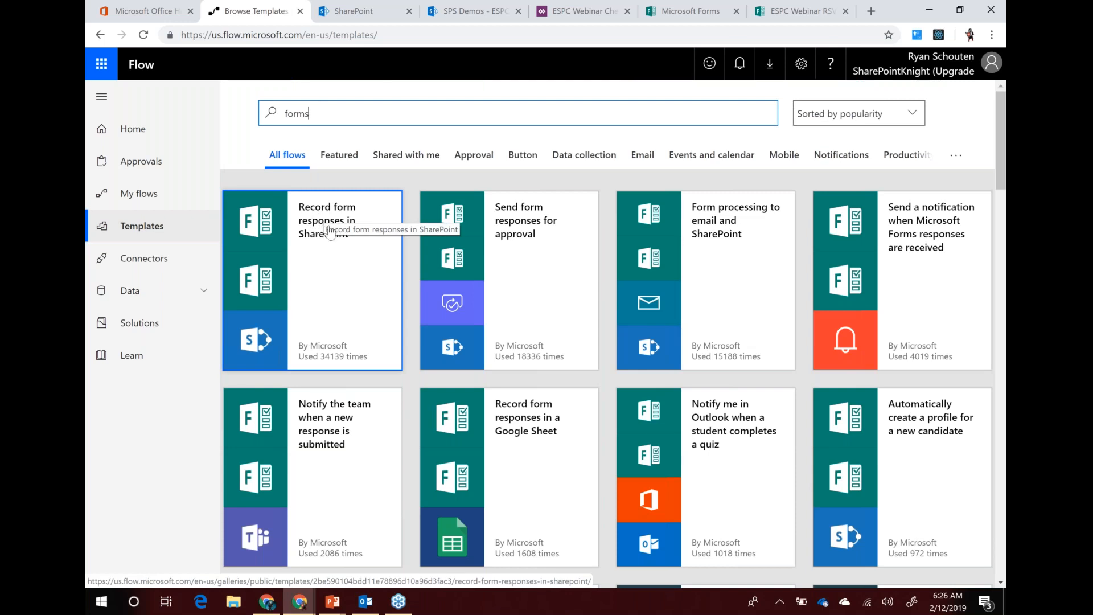
pyautogui.click(329, 236)
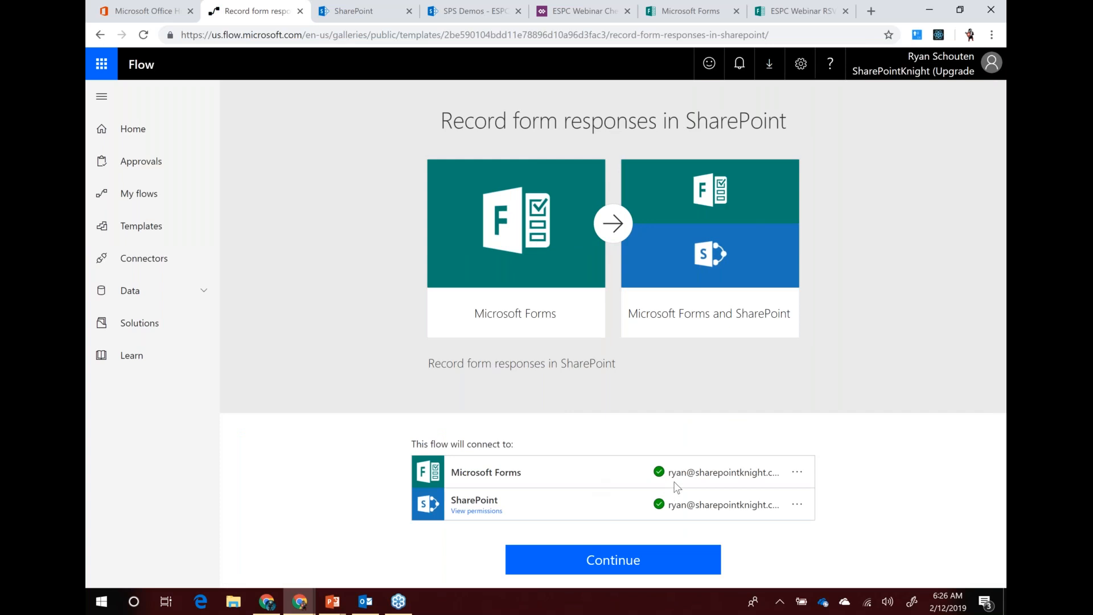
pyautogui.click(613, 560)
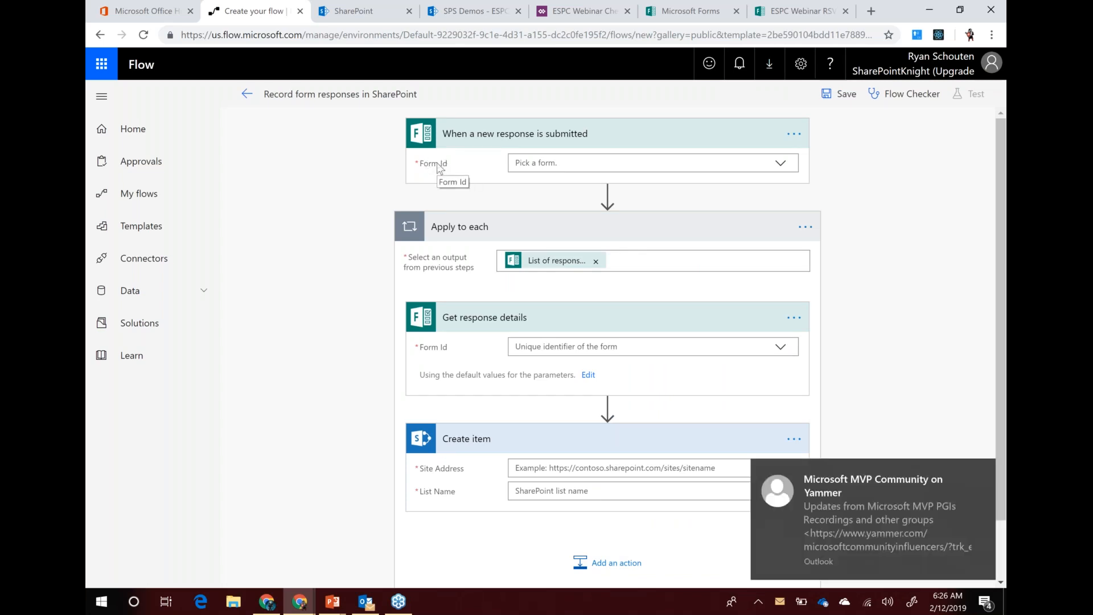
# Close the Yammer notification, set the trigger's Form Id to Enter custom value, then go to the RSVP form
pyautogui.click(980, 469)
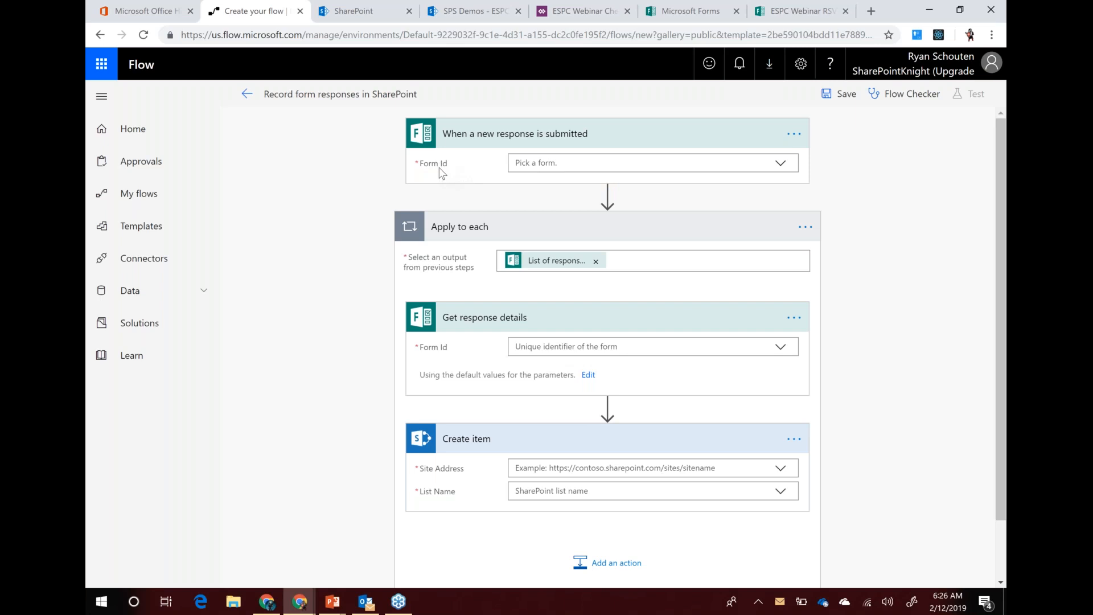
pyautogui.click(780, 164)
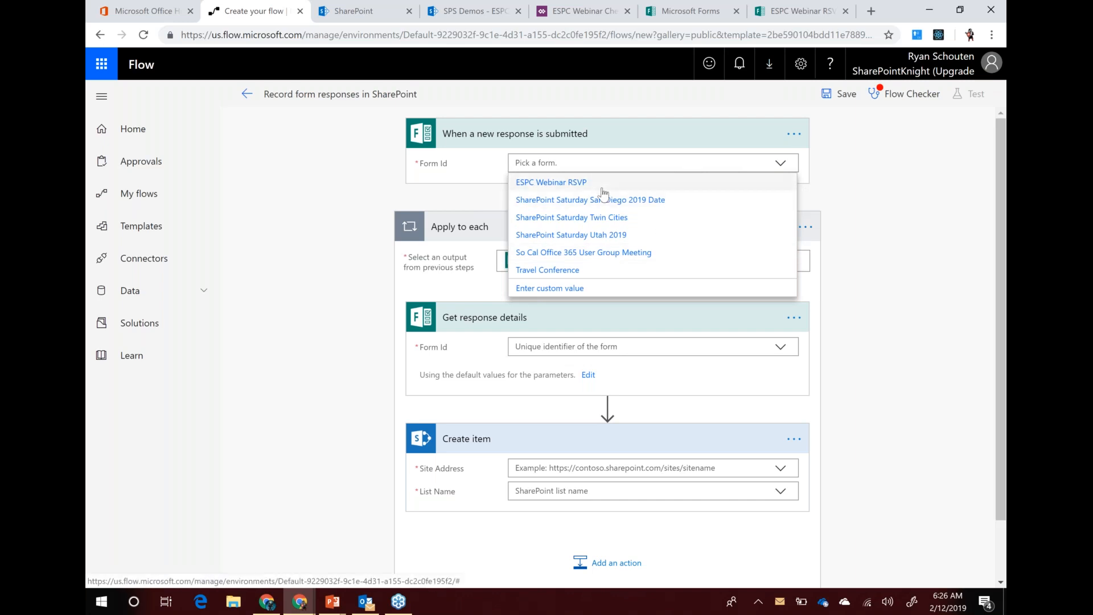
pyautogui.click(550, 289)
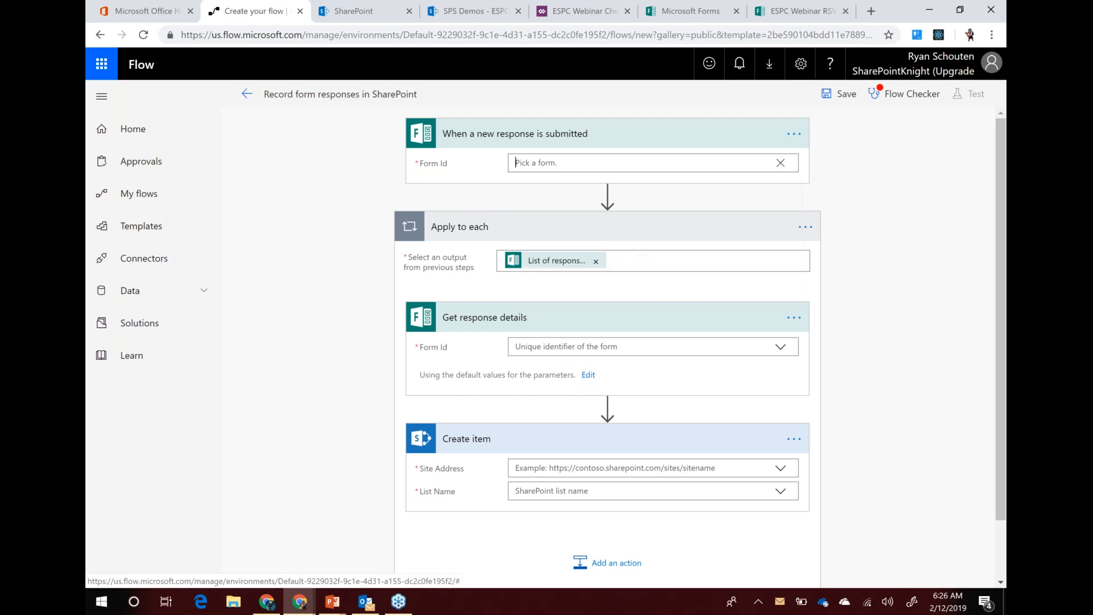
pyautogui.click(707, 15)
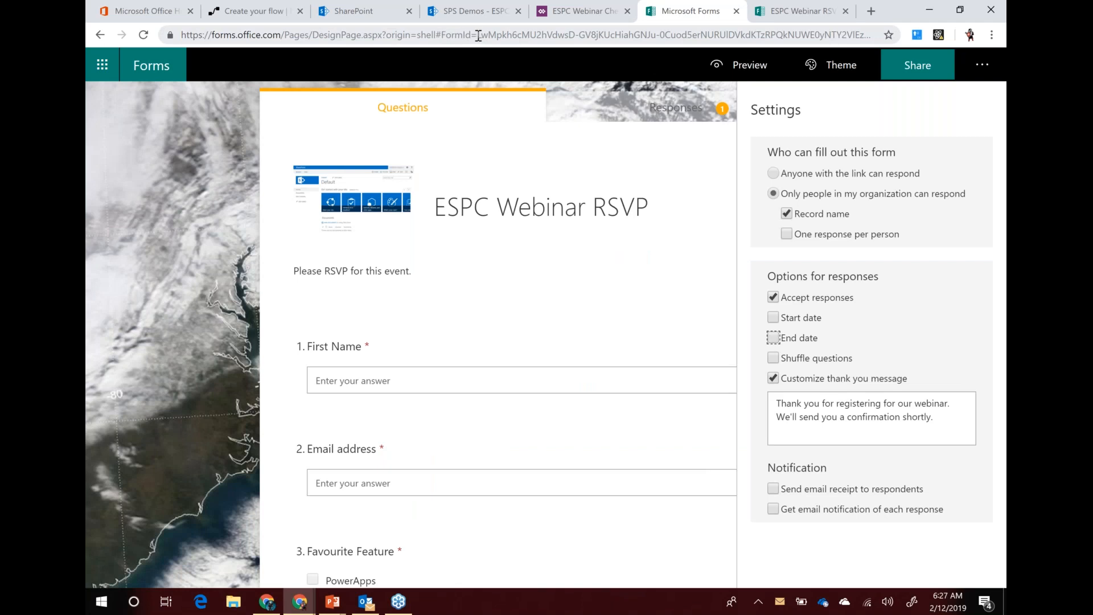
# Select the form ID after FormId= in the ESPC Webinar RSVP form's address and copy it
pyautogui.moveTo(478, 35); pyautogui.dragTo(792, 41)
pyautogui.hotkey('ctrl', 'c')
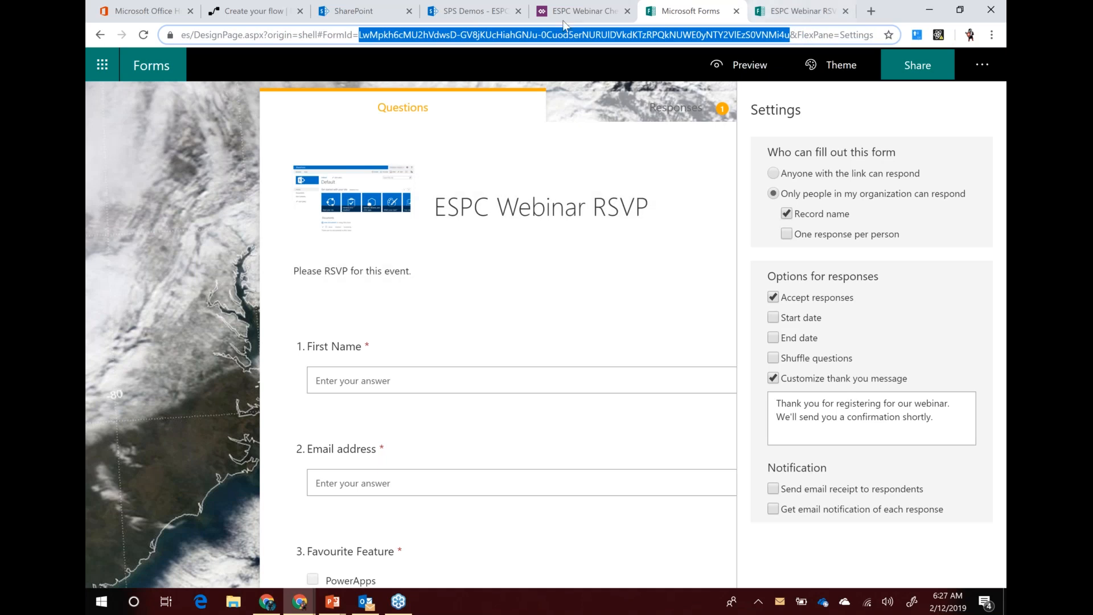
# Paste the form ID into the trigger, then pick ESPC Webinar RSVP for both the trigger and Get response details
pyautogui.click(260, 15)
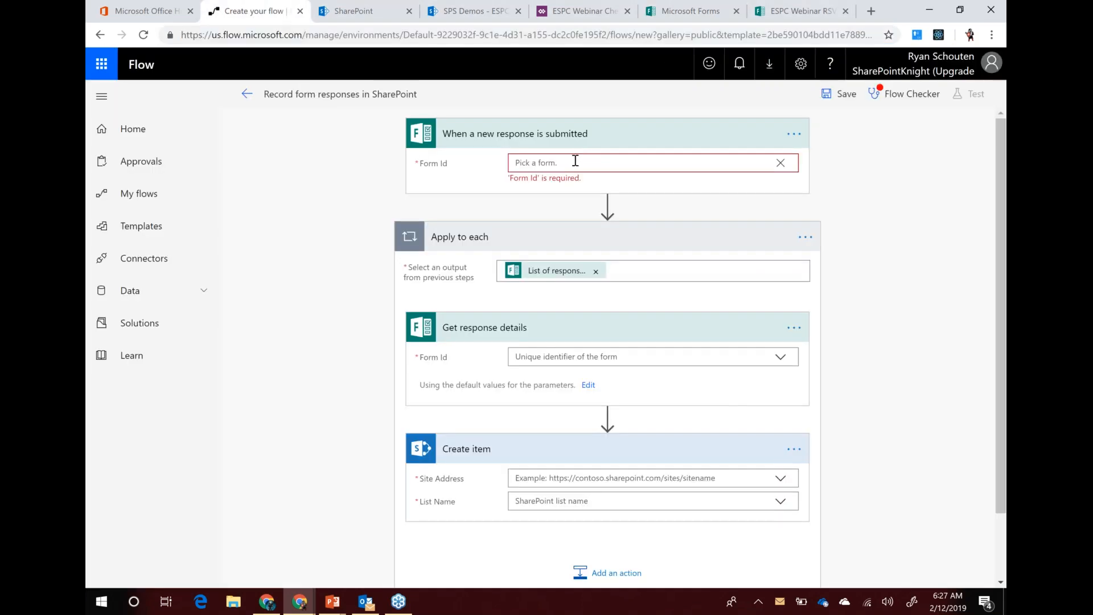
pyautogui.click(574, 161)
pyautogui.hotkey('ctrl', 'v')
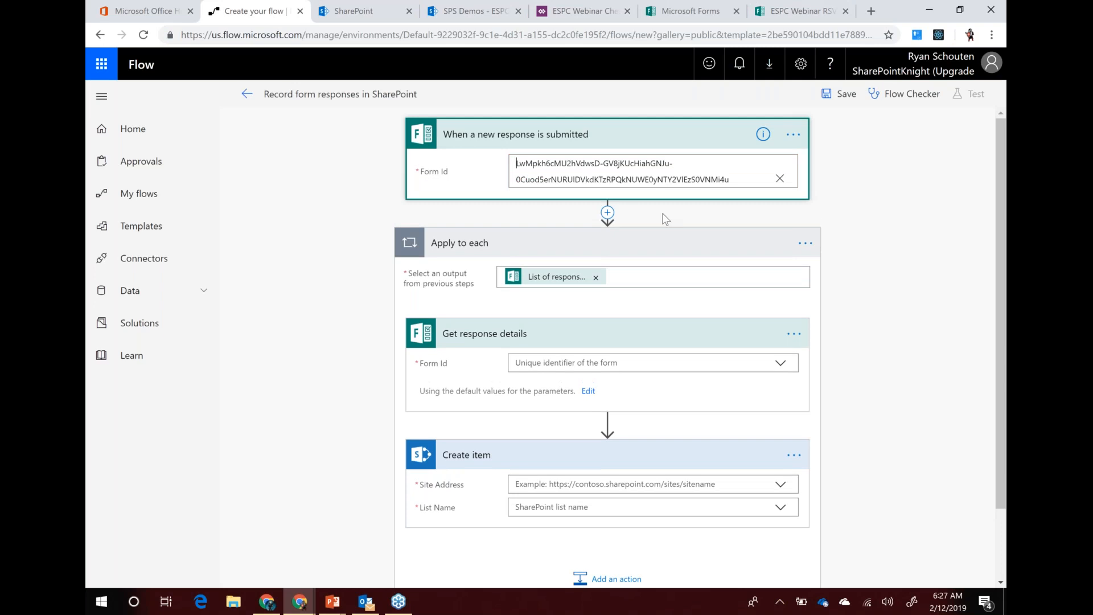
pyautogui.click(851, 202)
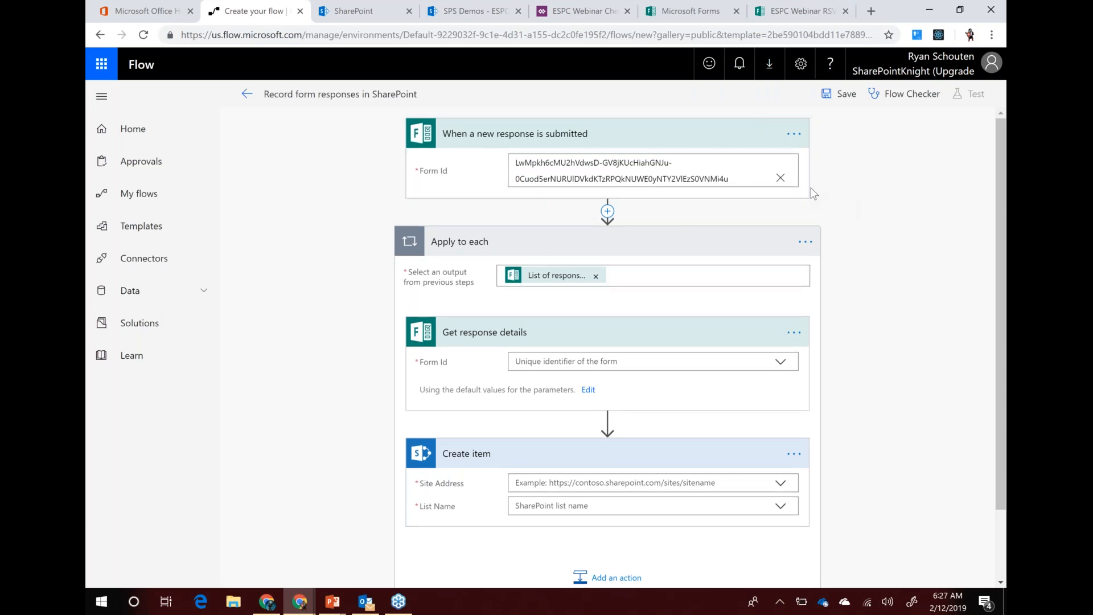
pyautogui.click(780, 179)
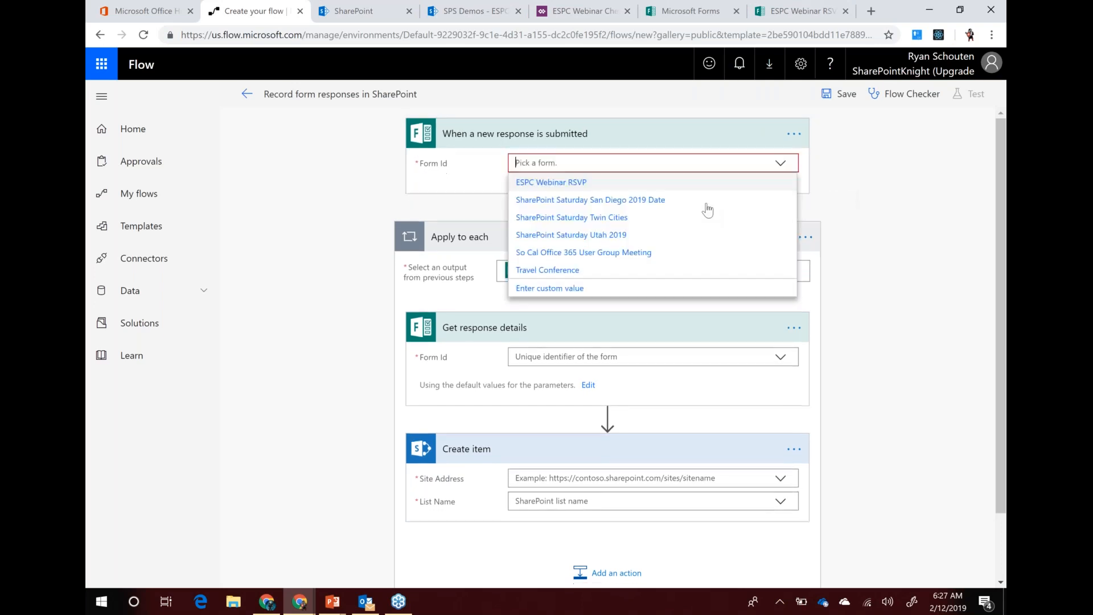
pyautogui.click(575, 183)
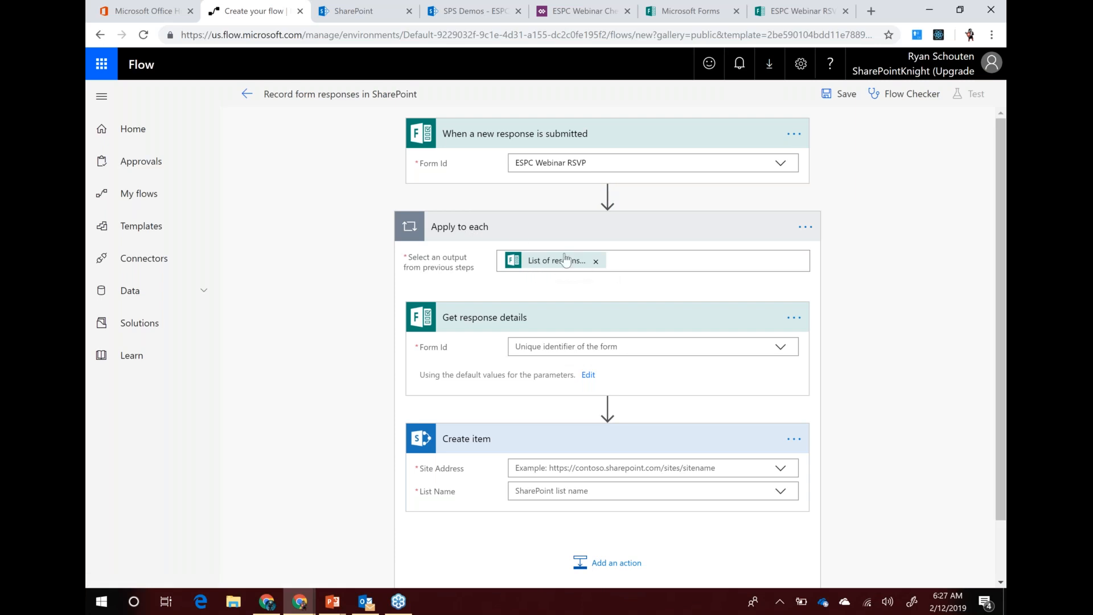
pyautogui.click(784, 350)
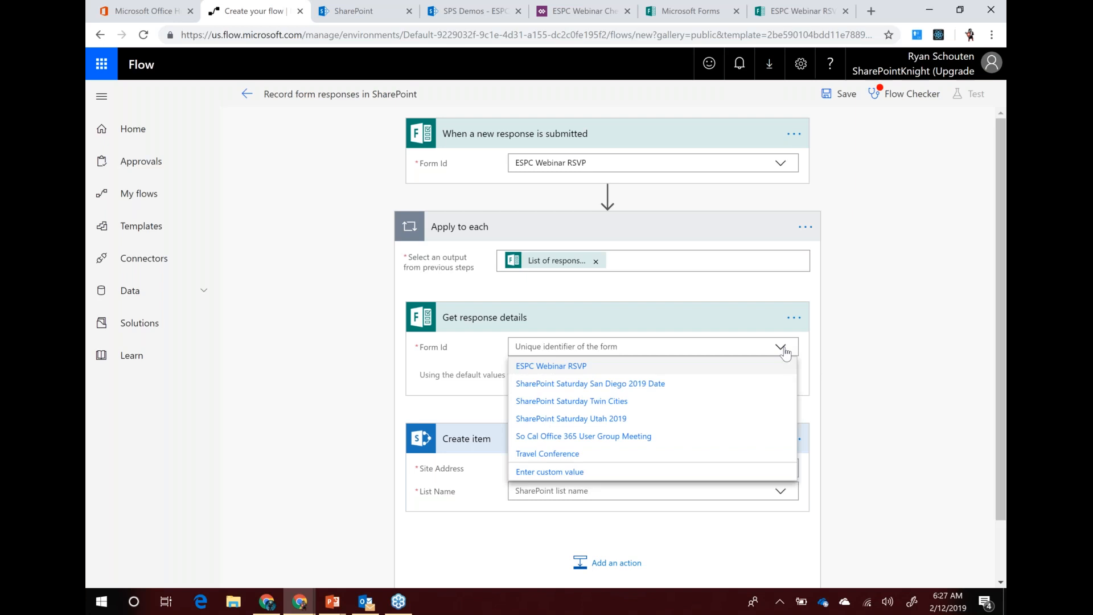
pyautogui.click(563, 367)
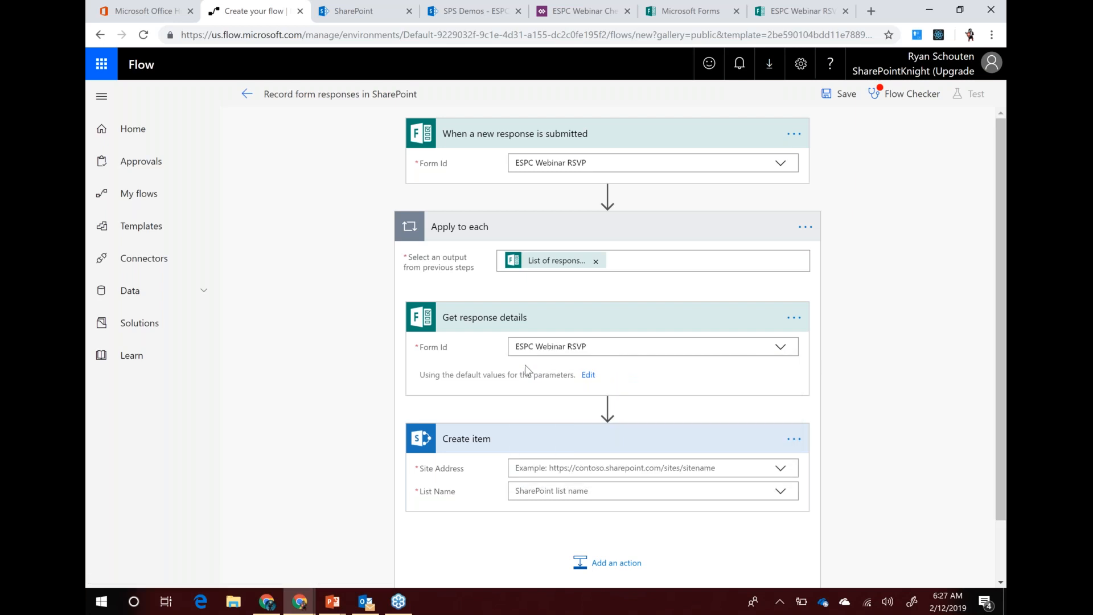
# Point the Create item step at the SPS Demos site and the ESPC Webinar RSVP list
pyautogui.scroll(-2, 597, 410)
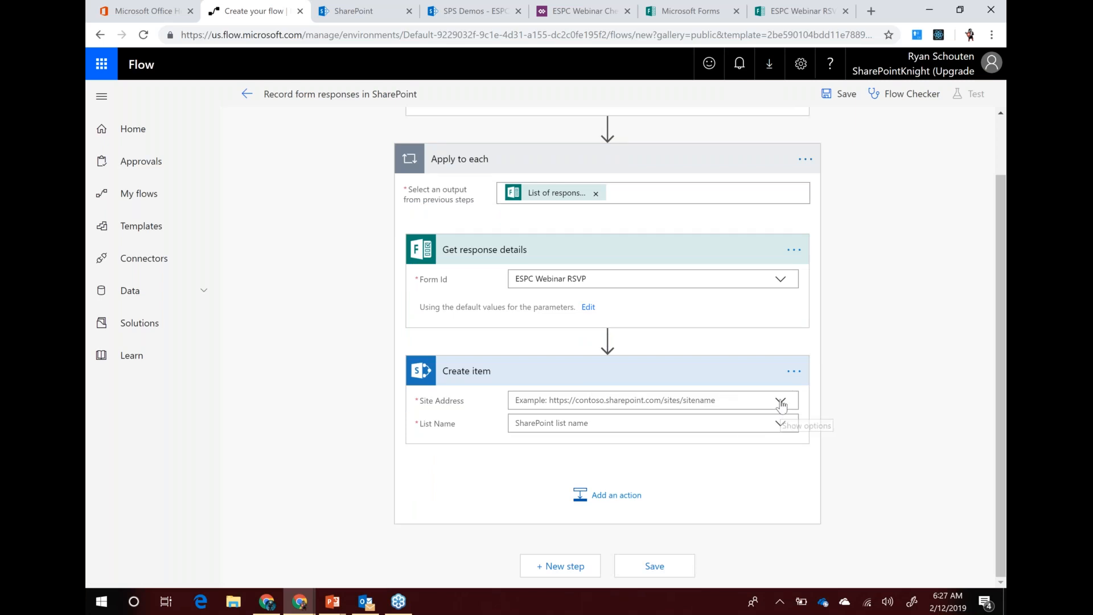
pyautogui.click(780, 402)
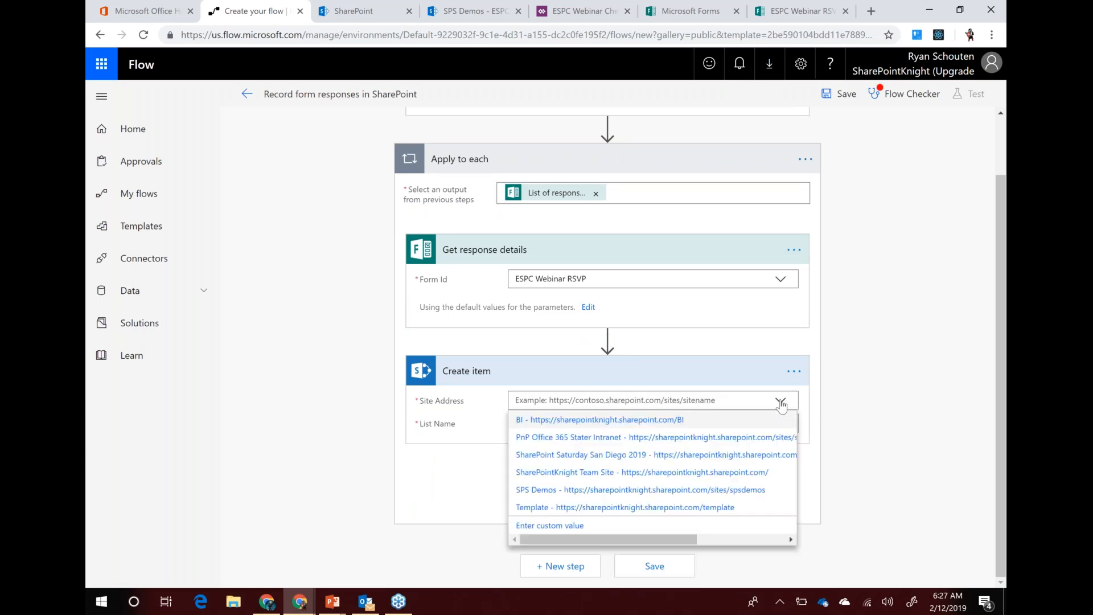
pyautogui.click(540, 491)
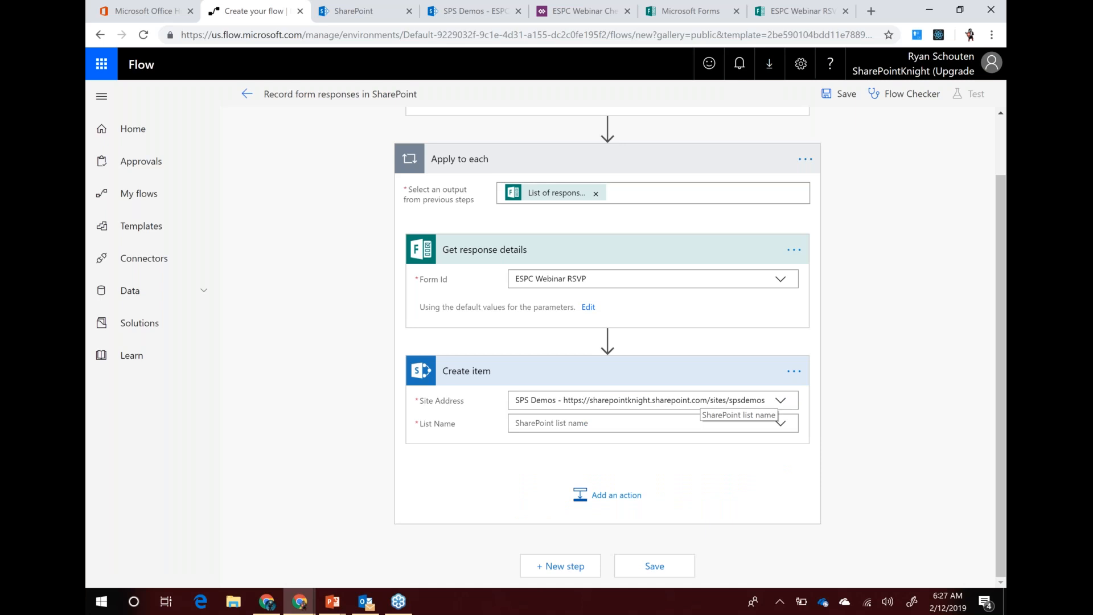
pyautogui.click(781, 426)
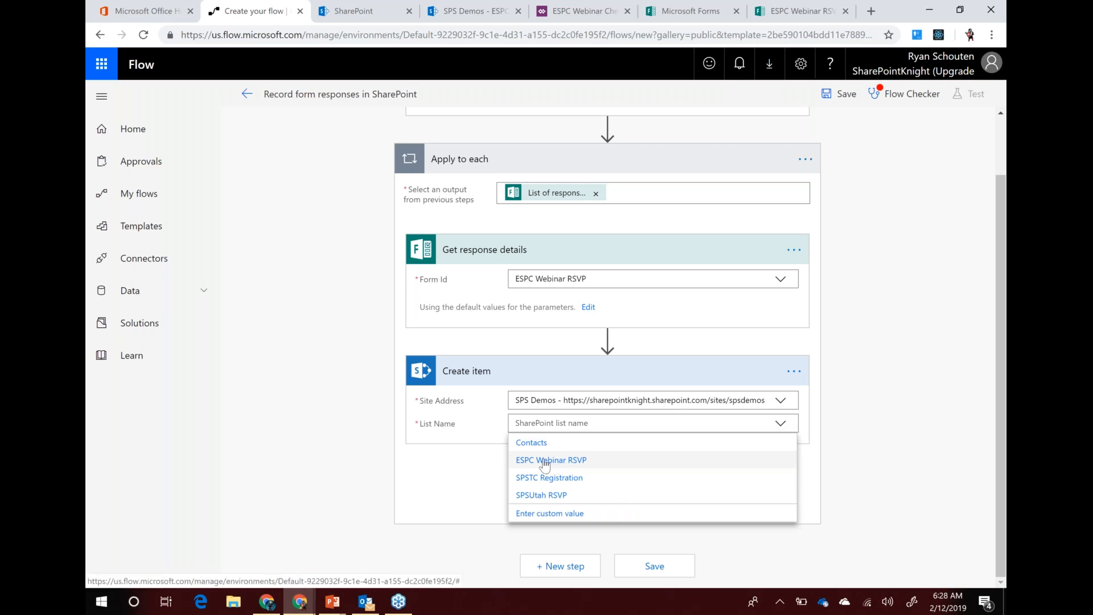
pyautogui.click(545, 462)
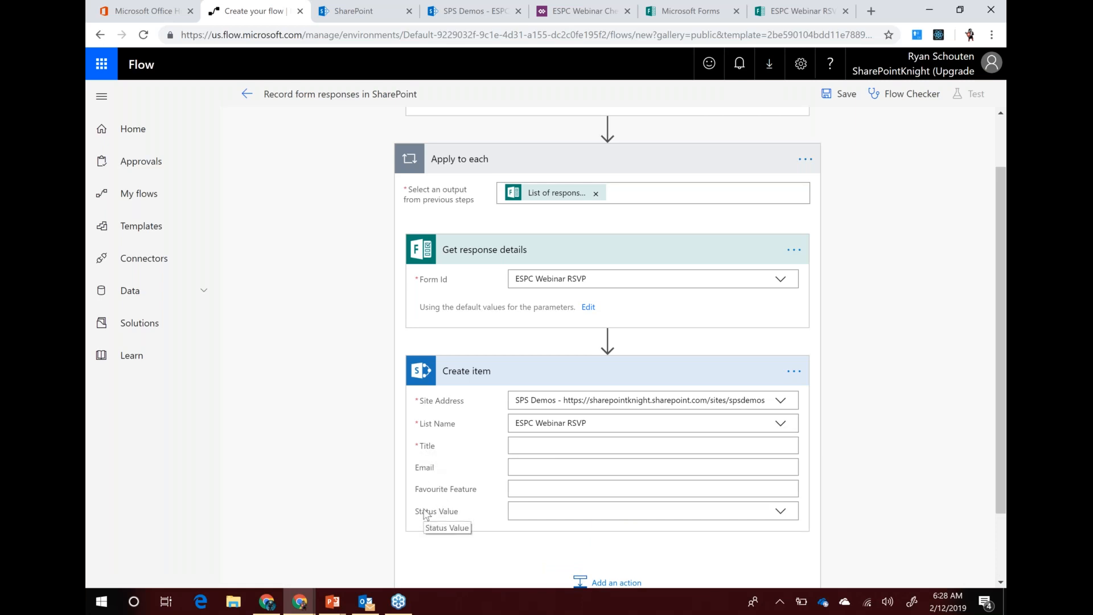
pyautogui.click(543, 446)
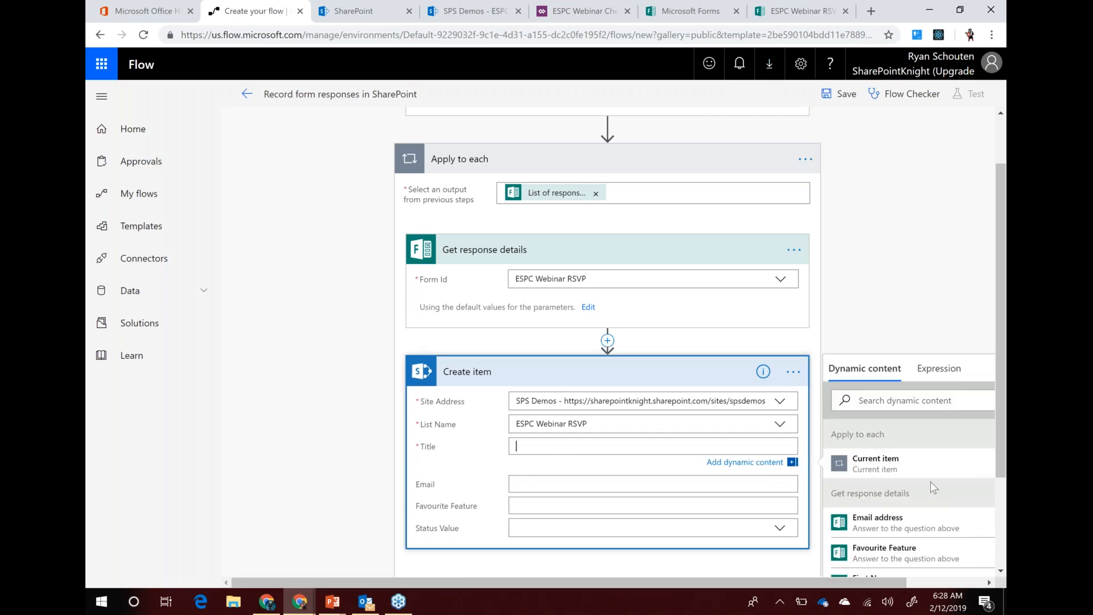
# Map First Name to Title, Email address to Email, and the Favourite Feature answer to Favourite Feature
pyautogui.scroll(-1, 930, 480)
pyautogui.scroll(-3, 930, 478)
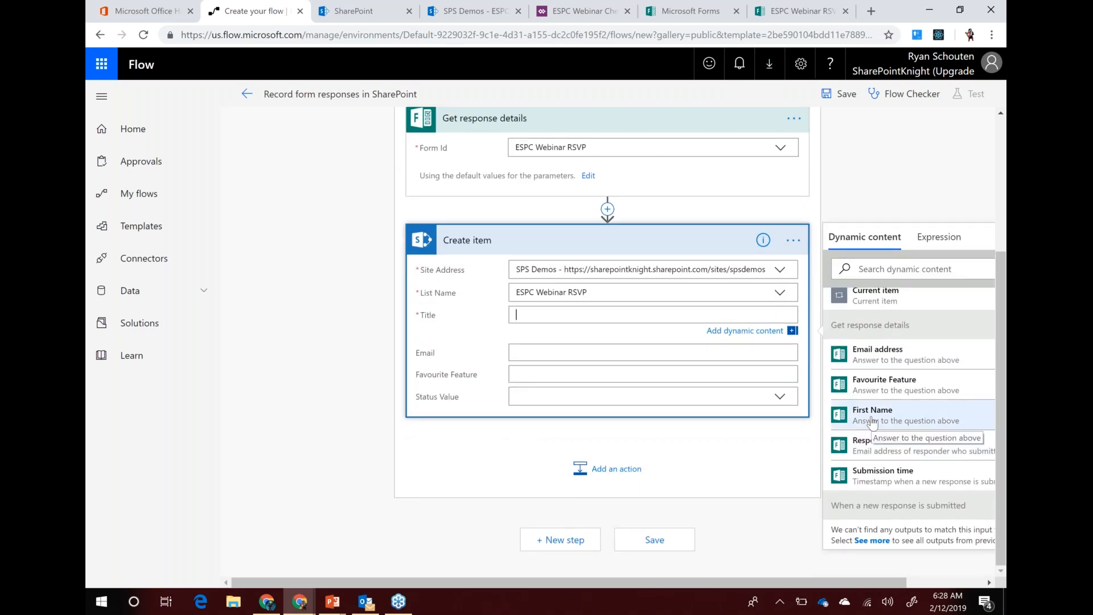
pyautogui.click(886, 419)
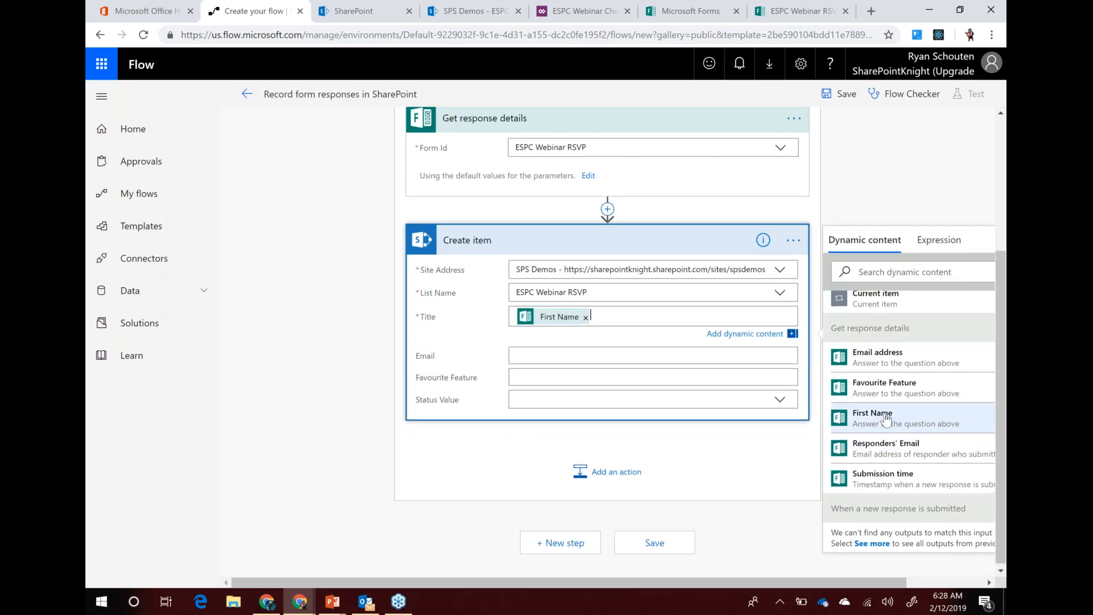
pyautogui.click(620, 354)
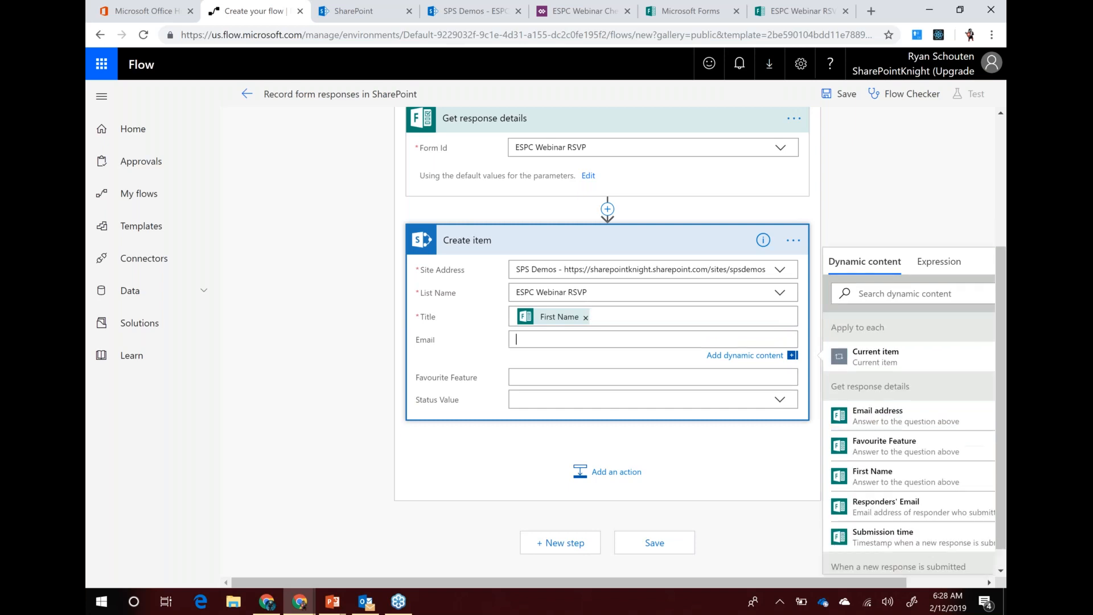
pyautogui.click(860, 422)
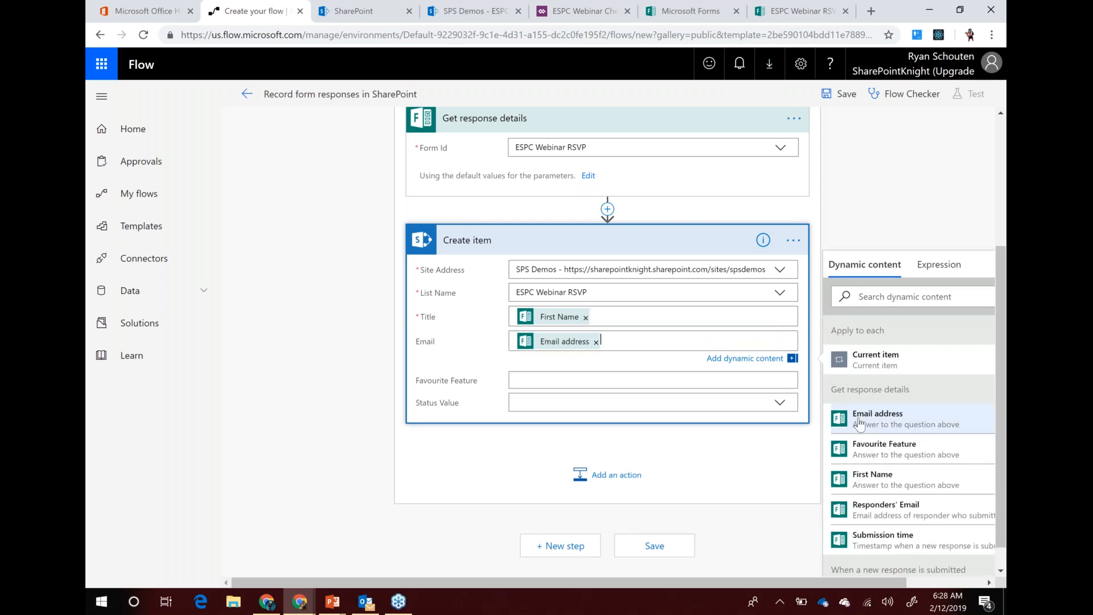
pyautogui.click(558, 380)
pyautogui.click(876, 477)
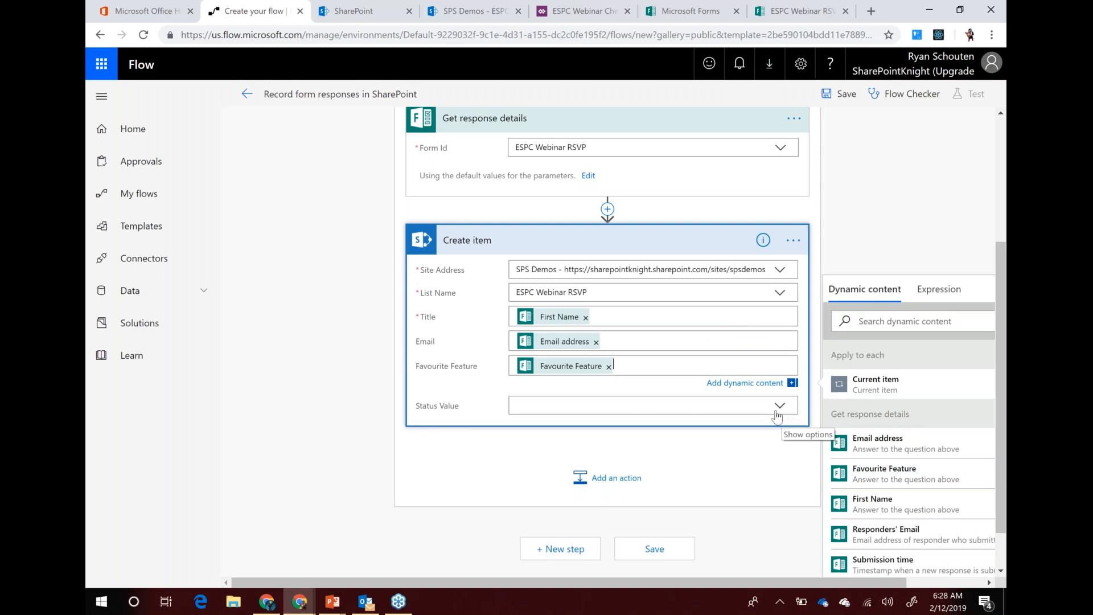
# Set the Status Value to Registered and save the flow
pyautogui.click(576, 423)
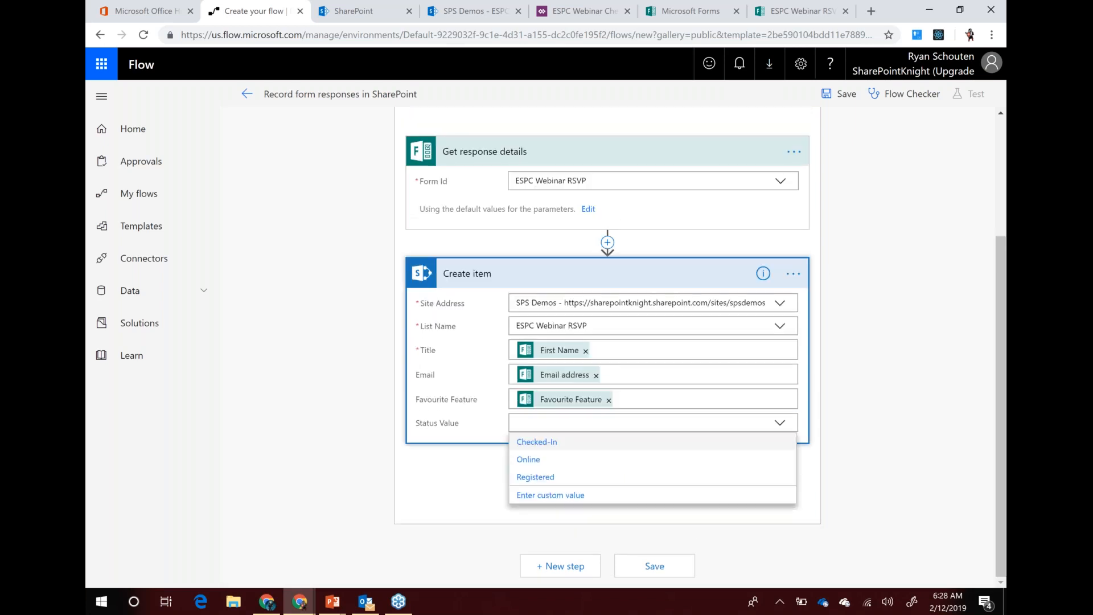
pyautogui.click(534, 478)
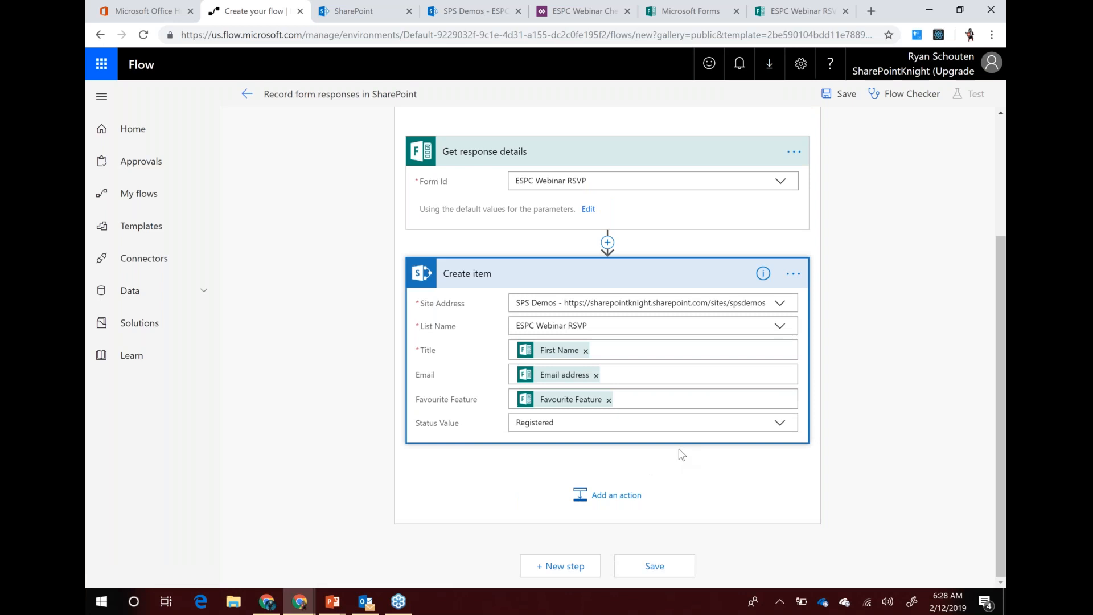
pyautogui.click(779, 422)
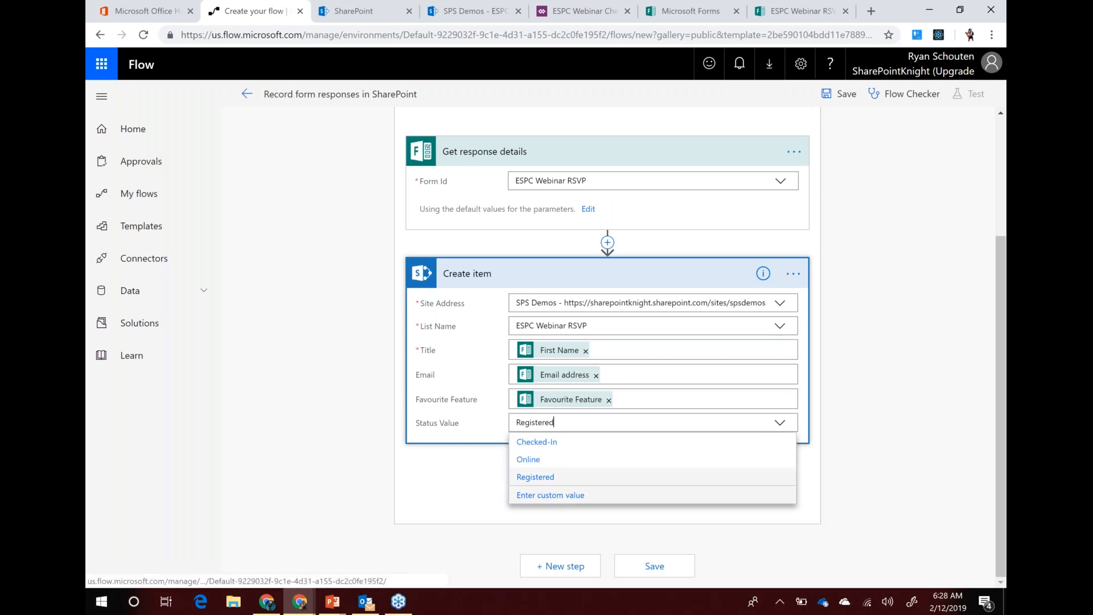
pyautogui.click(551, 495)
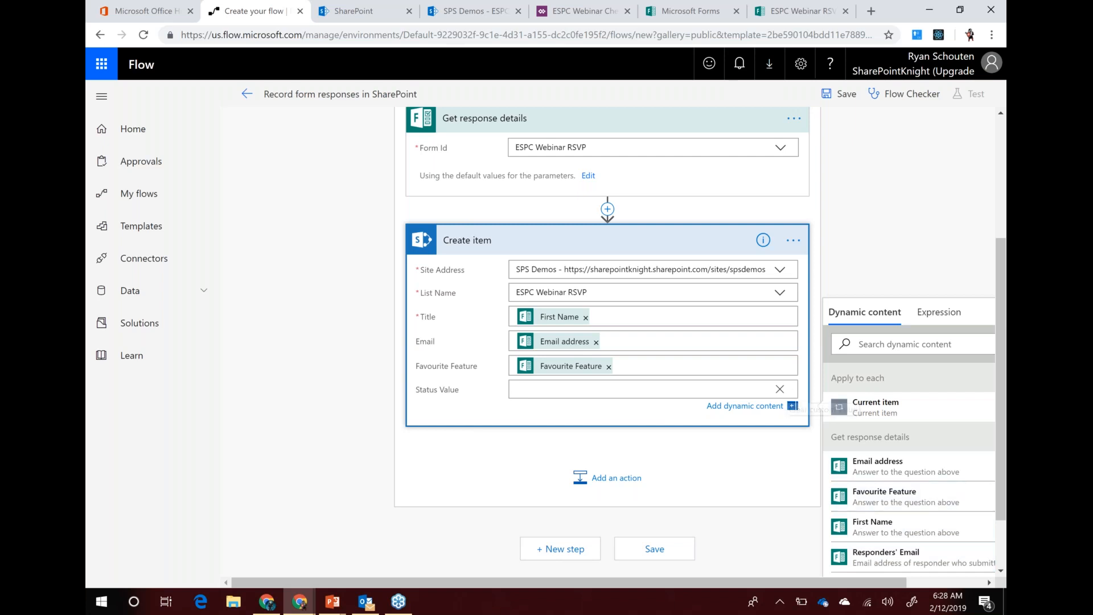
pyautogui.click(779, 389)
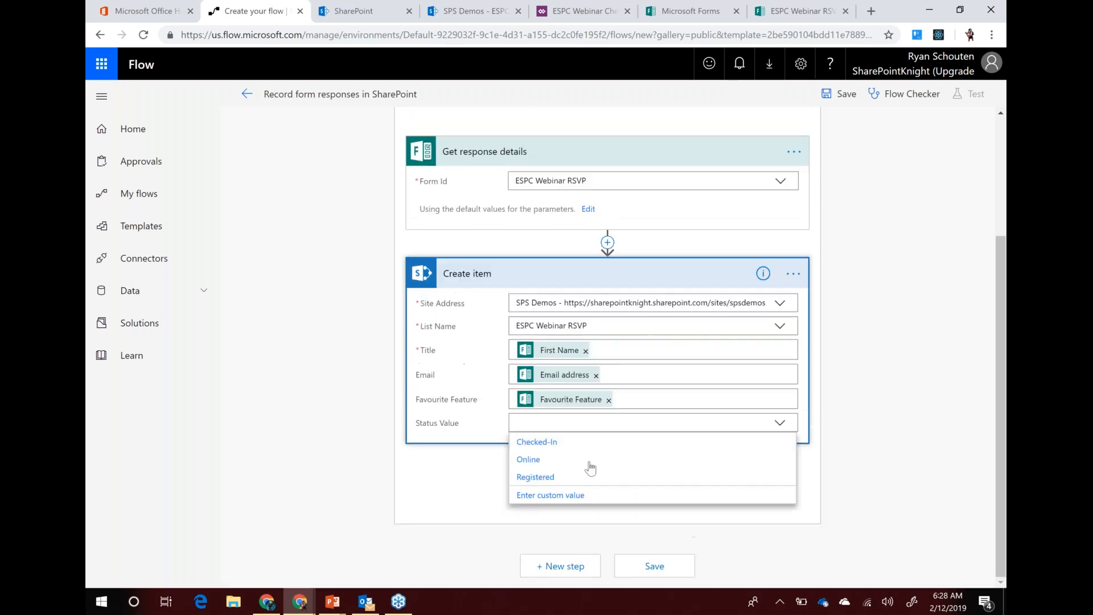
pyautogui.click(543, 477)
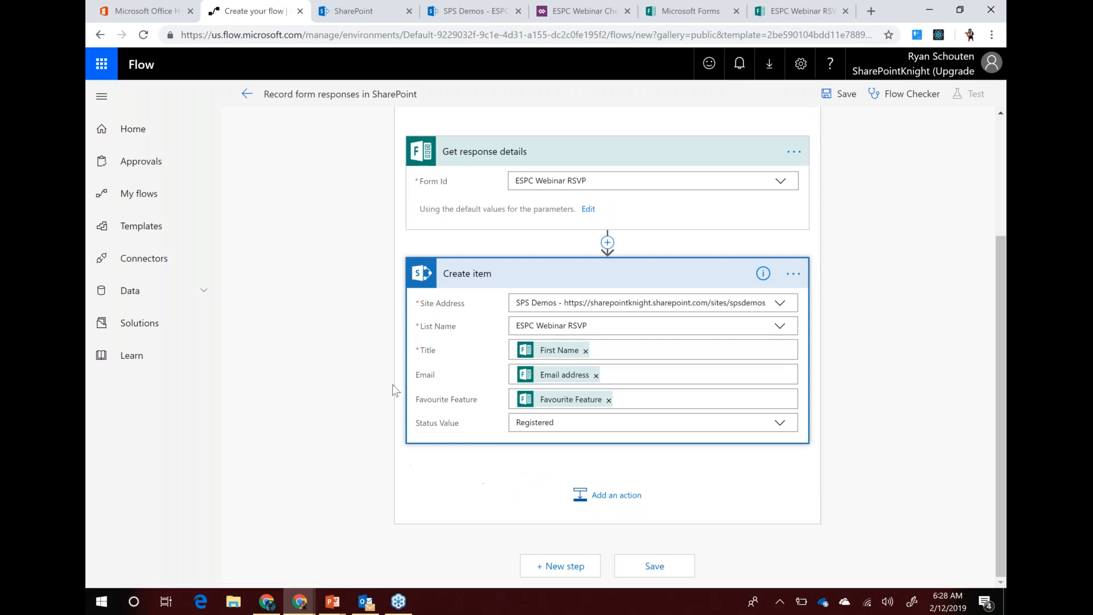
pyautogui.scroll(3, 361, 378)
pyautogui.scroll(-3, 360, 379)
pyautogui.click(655, 566)
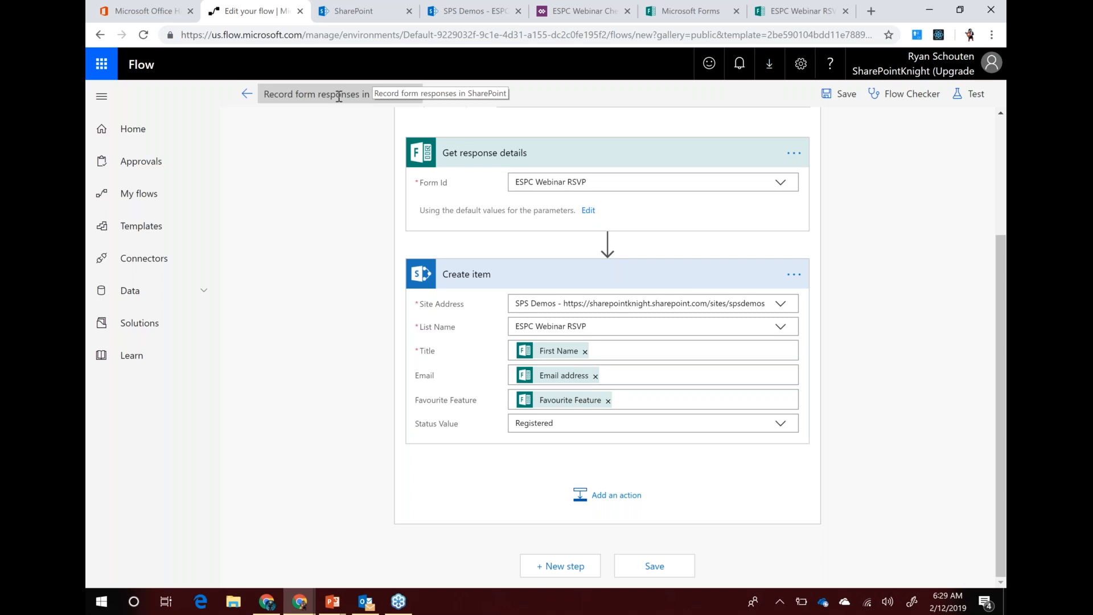
# Rename the flow to 'ESPC Webinar Process Response' and save it
pyautogui.click(357, 94)
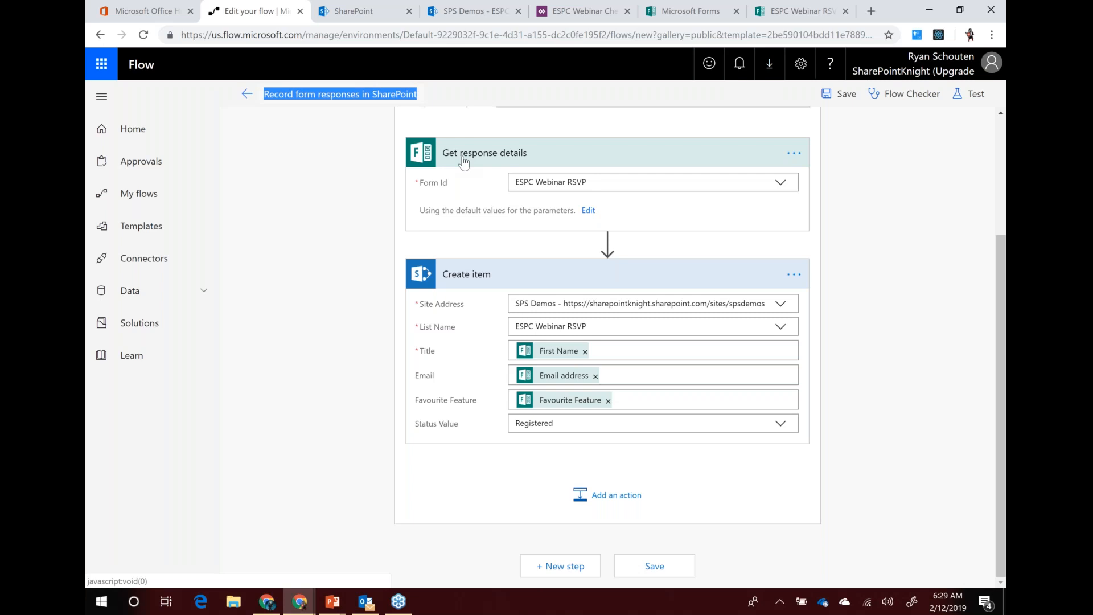
pyautogui.write('E')
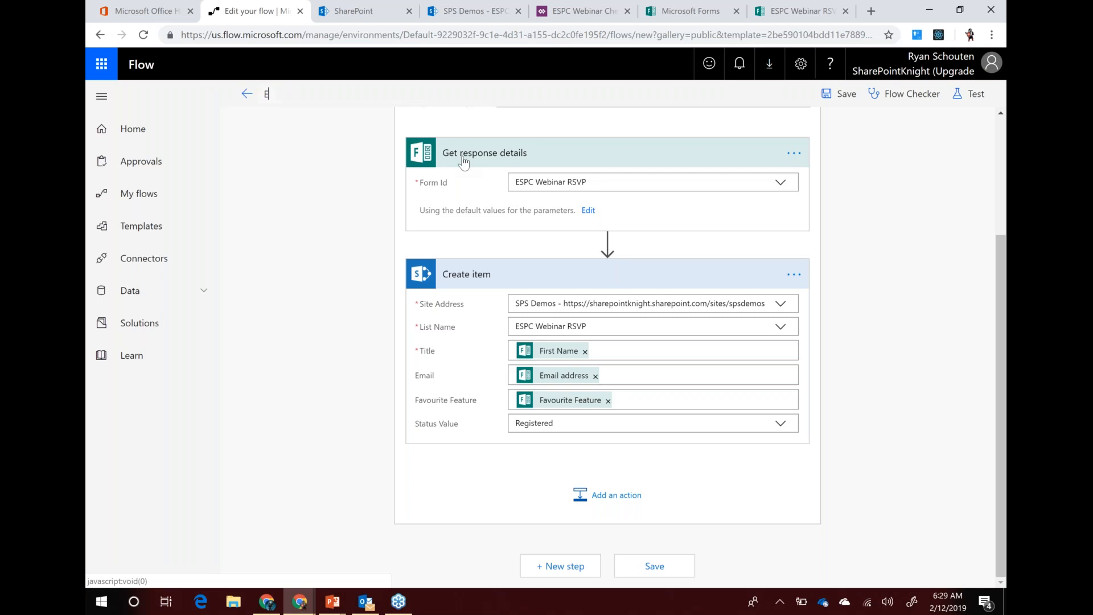
pyautogui.write('SPC Webinar Process Response')
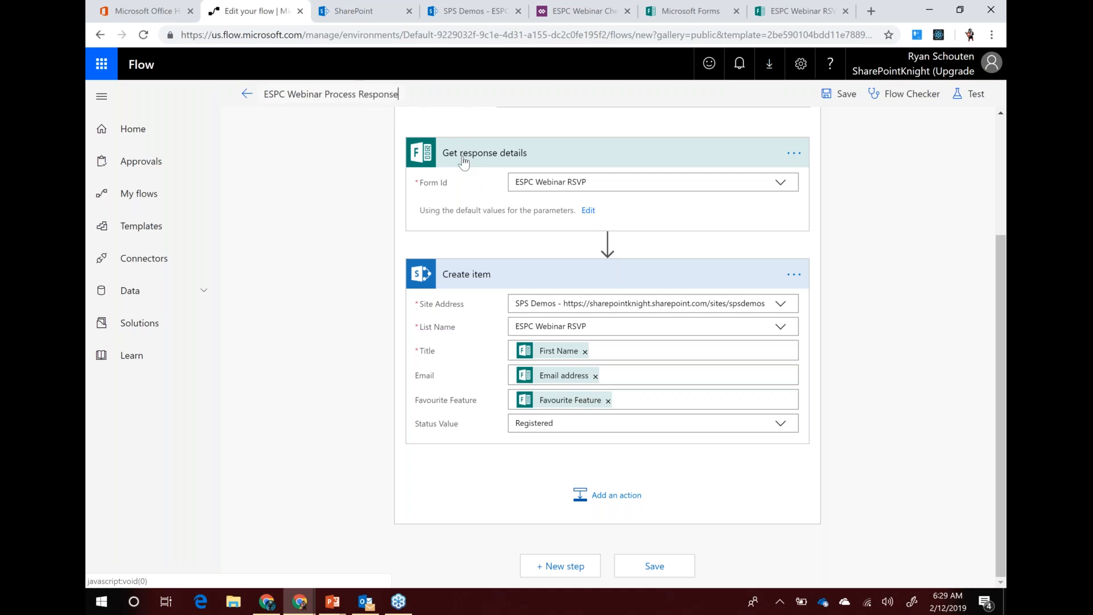
pyautogui.click(842, 94)
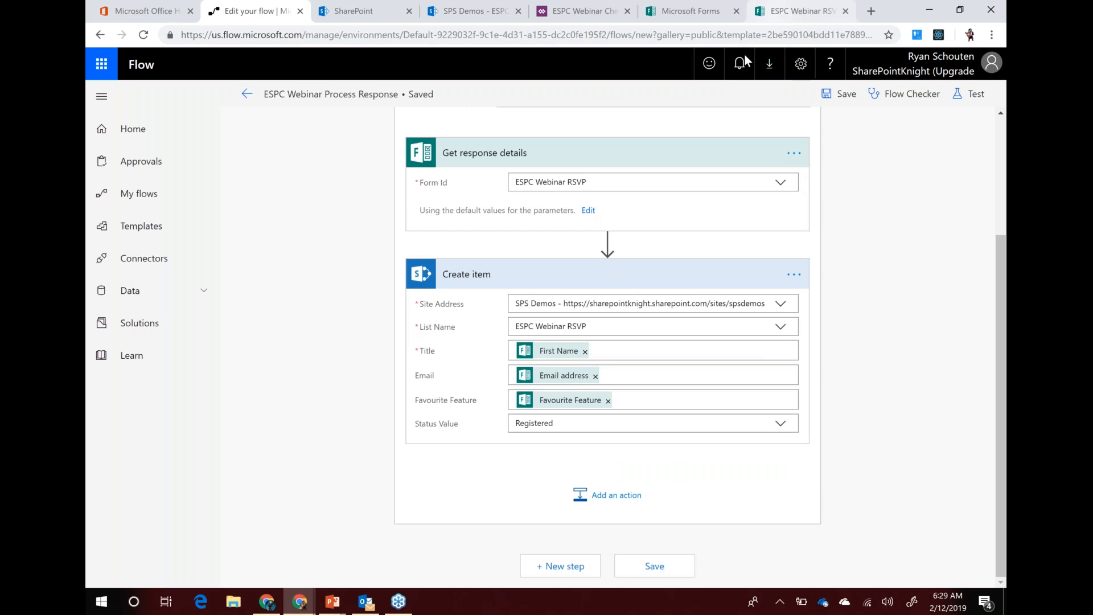
# On the RSVP form, enter the respondent's first name and e-mail address
pyautogui.click(796, 11)
pyautogui.scroll(6, 388, 191)
pyautogui.write('Ryan')
pyautogui.press('Tab')
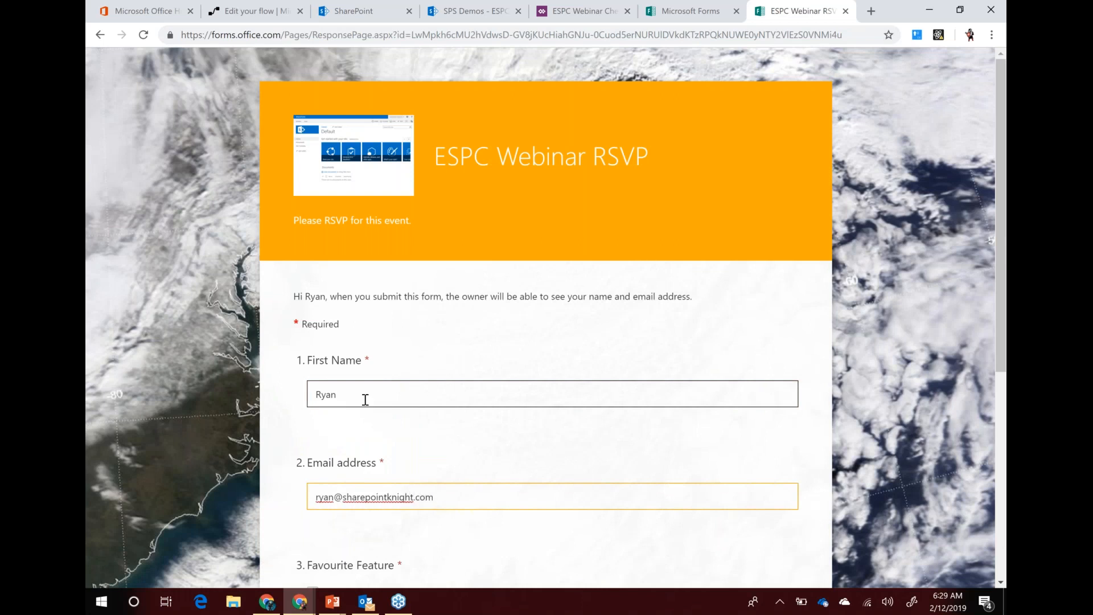
# Tick PowerApps and SharePoint as favourite features, submit the RSVP, and go to the SharePoint list
pyautogui.scroll(-5, 365, 399)
pyautogui.click(312, 323)
pyautogui.click(312, 437)
pyautogui.scroll(-1, 493, 410)
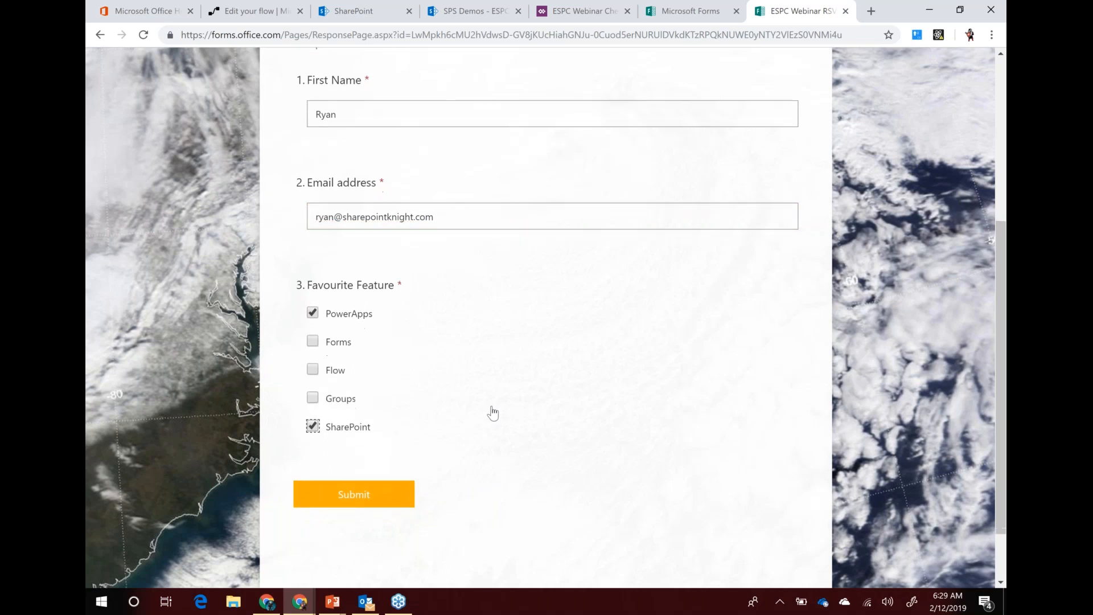
pyautogui.click(353, 431)
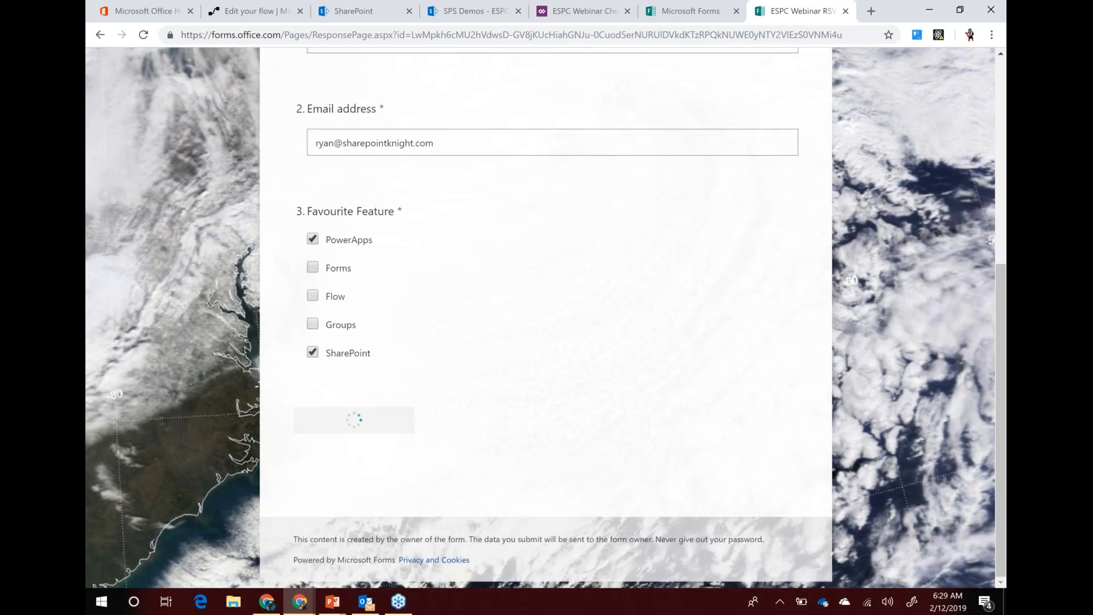
pyautogui.moveTo(294, 264); pyautogui.dragTo(762, 263)
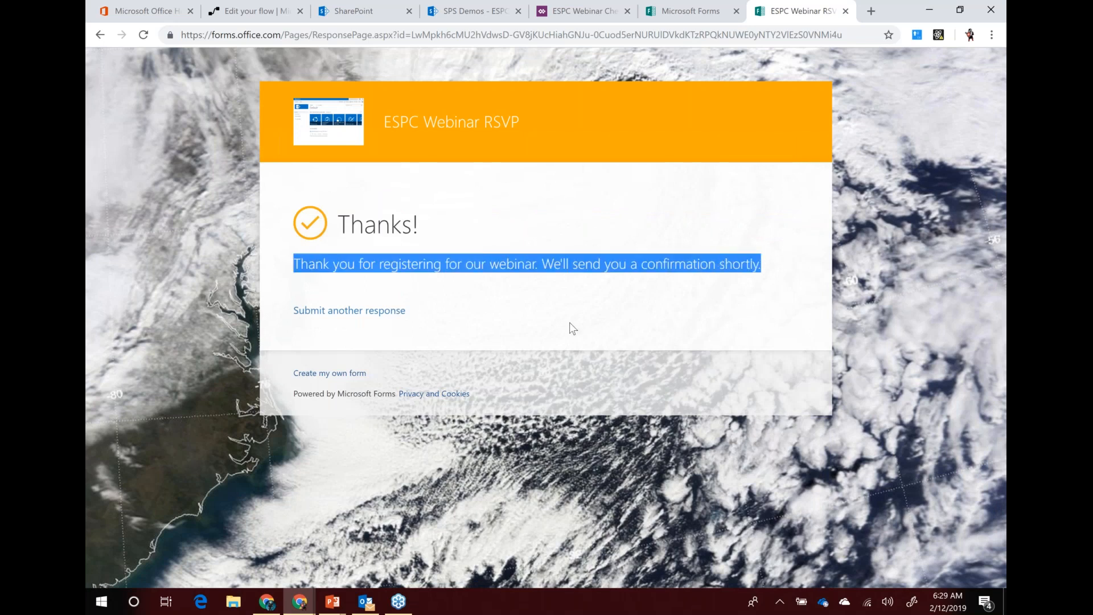
pyautogui.click(477, 10)
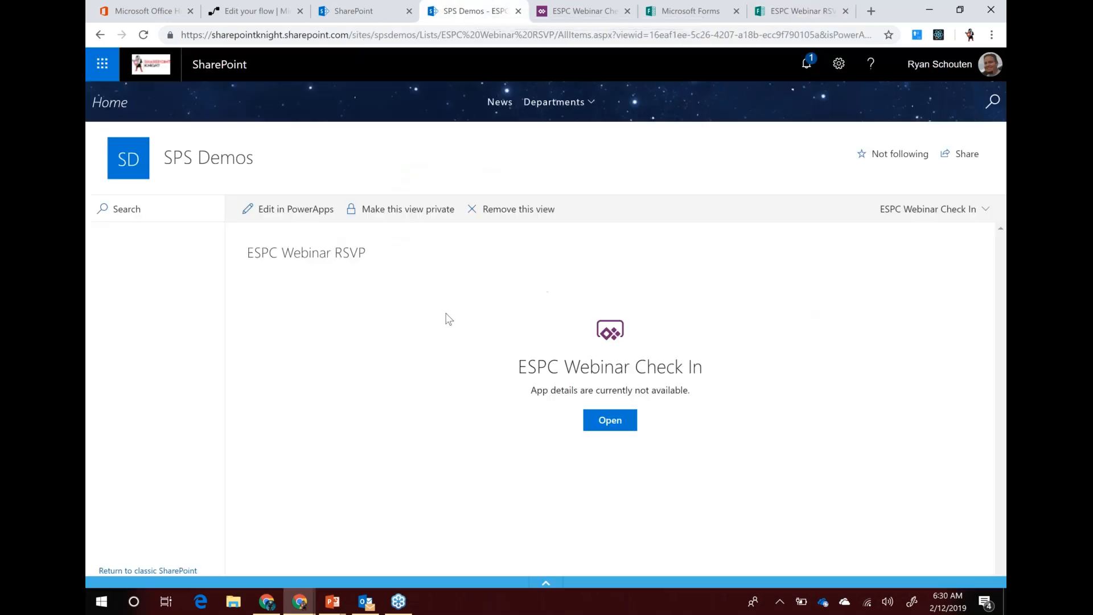
# Switch the RSVP list to the All Items view to see the new Registered entry, then go to the check-in app
pyautogui.click(958, 211)
pyautogui.click(916, 233)
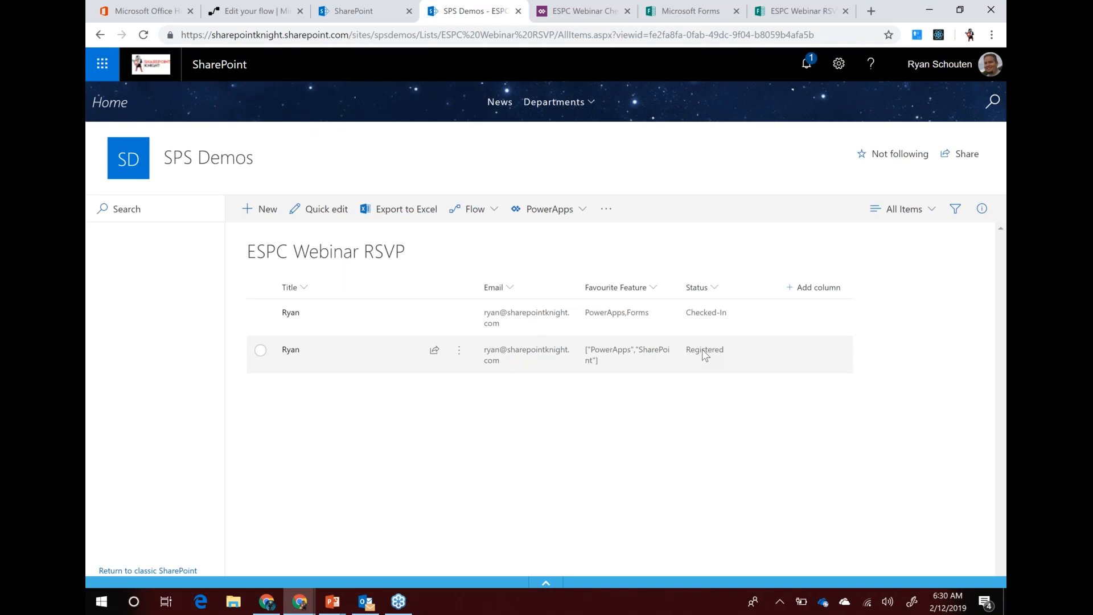
pyautogui.click(581, 11)
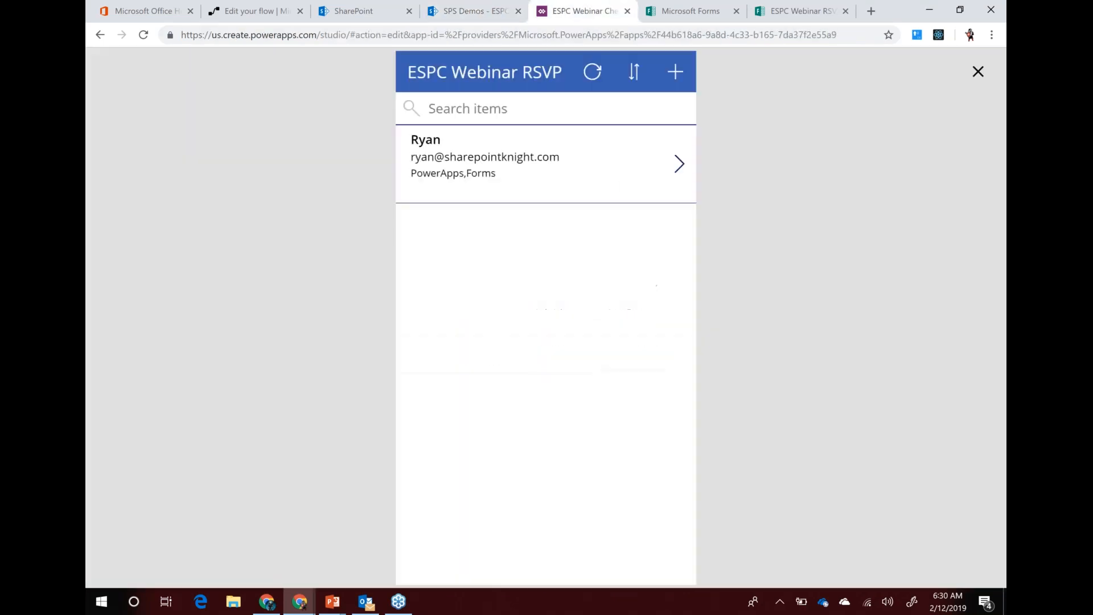
# Refresh the check-in app's RSVP list and set the new RSVP's Status to Checked-In
pyautogui.click(593, 74)
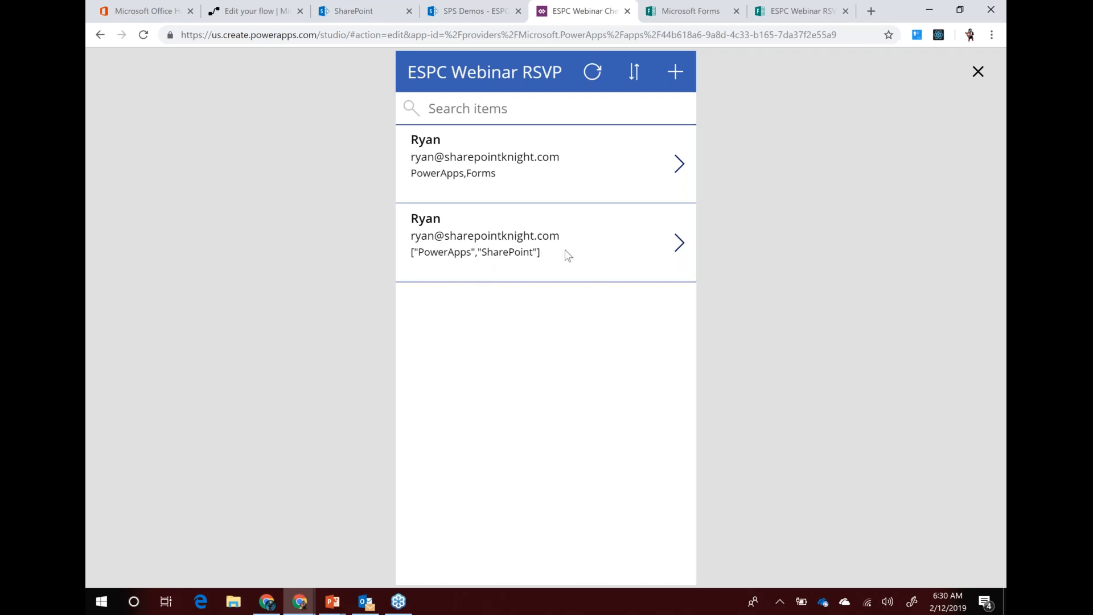
pyautogui.click(681, 244)
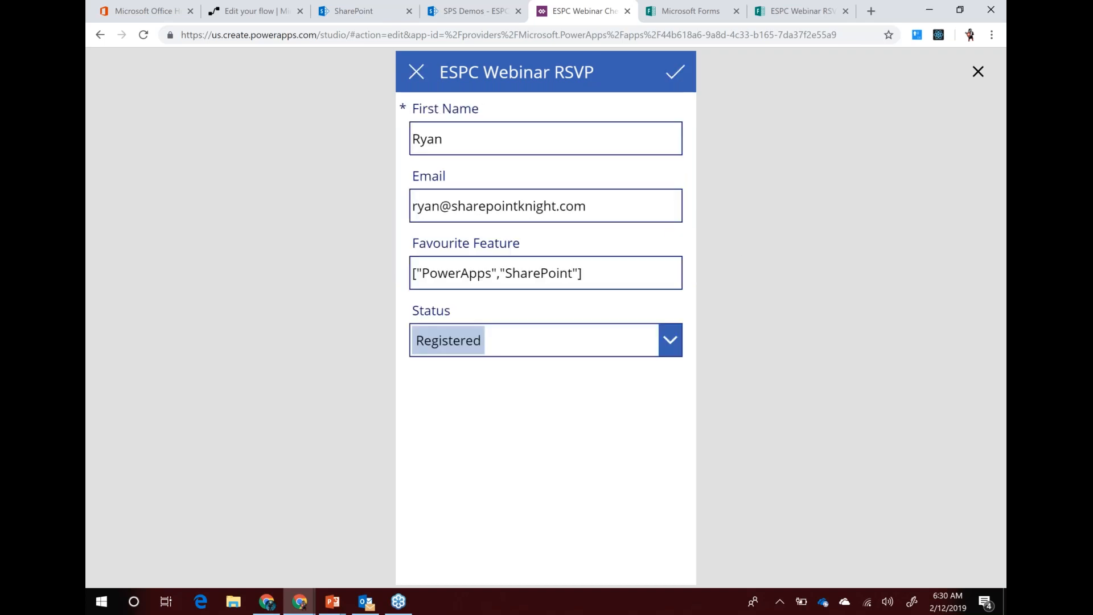
pyautogui.click(667, 344)
pyautogui.click(464, 437)
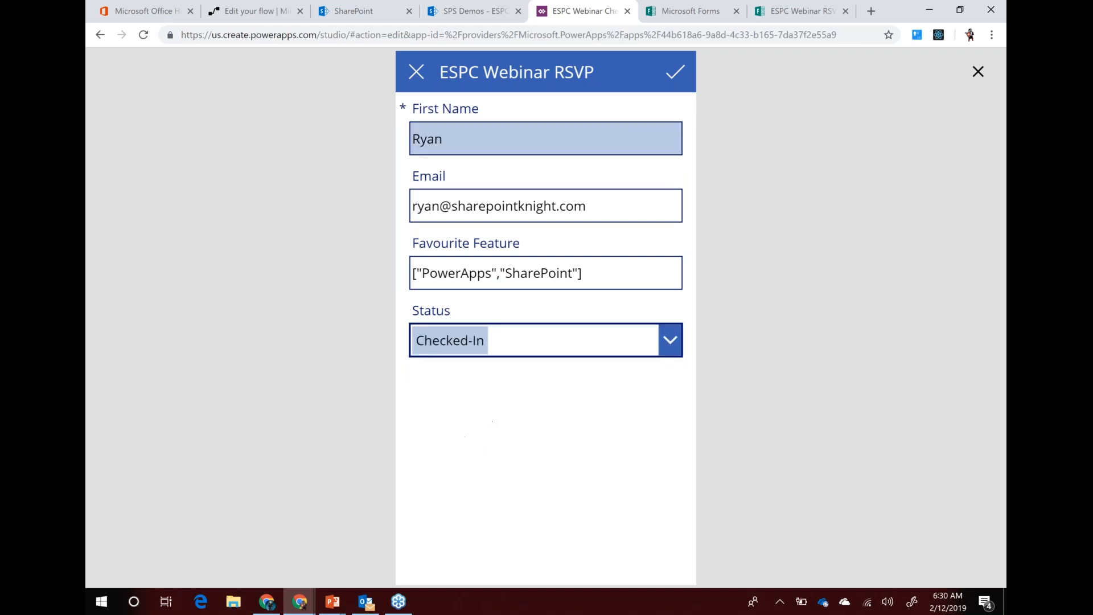
pyautogui.click(676, 74)
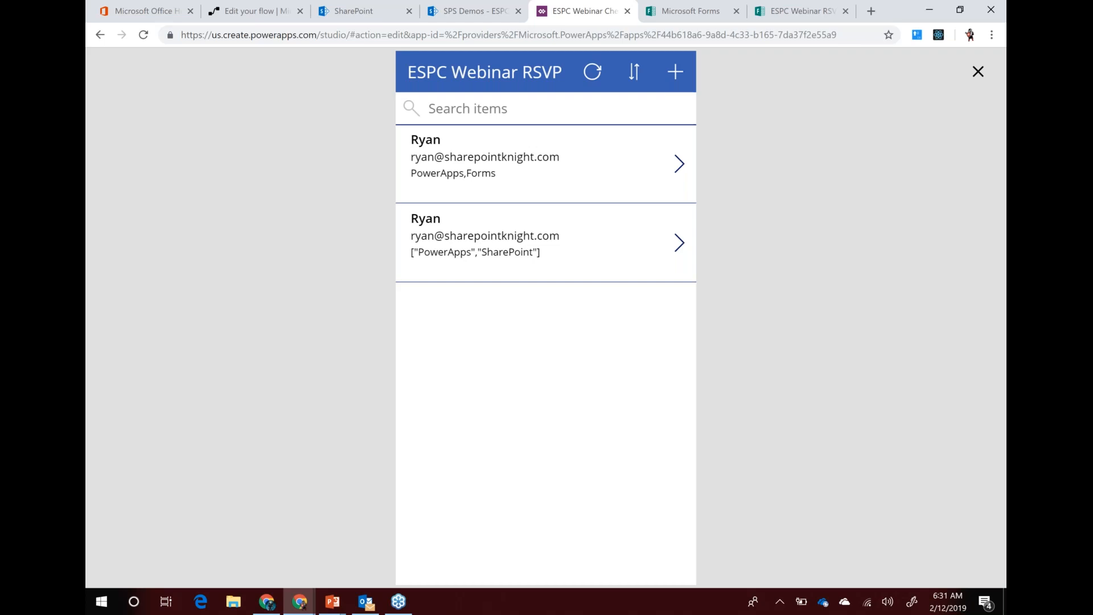
pyautogui.click(248, 13)
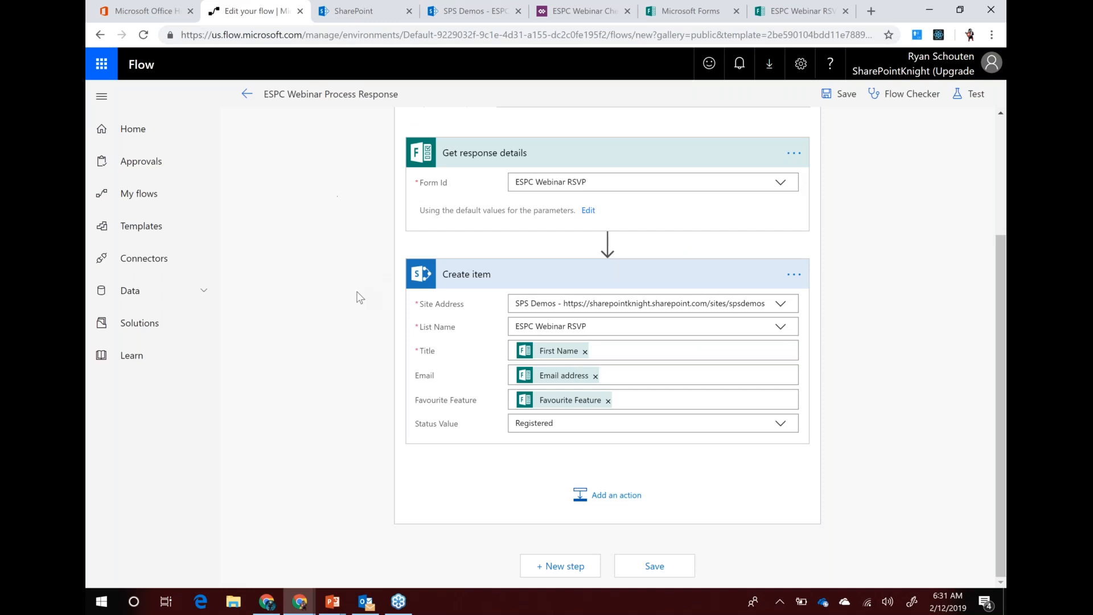
pyautogui.scroll(3, 360, 296)
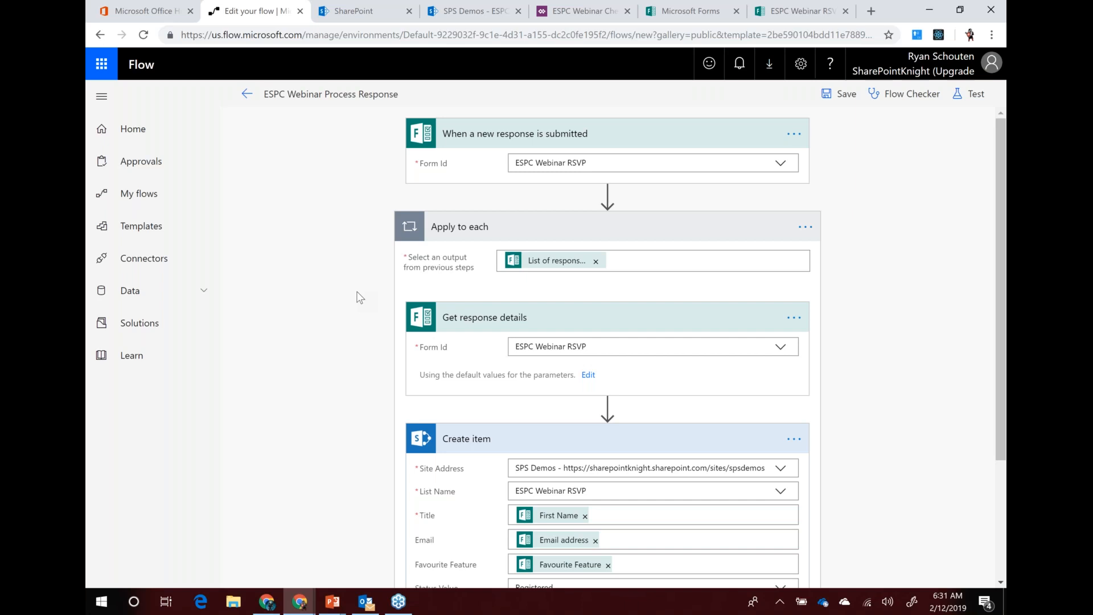
pyautogui.scroll(-3, 297, 294)
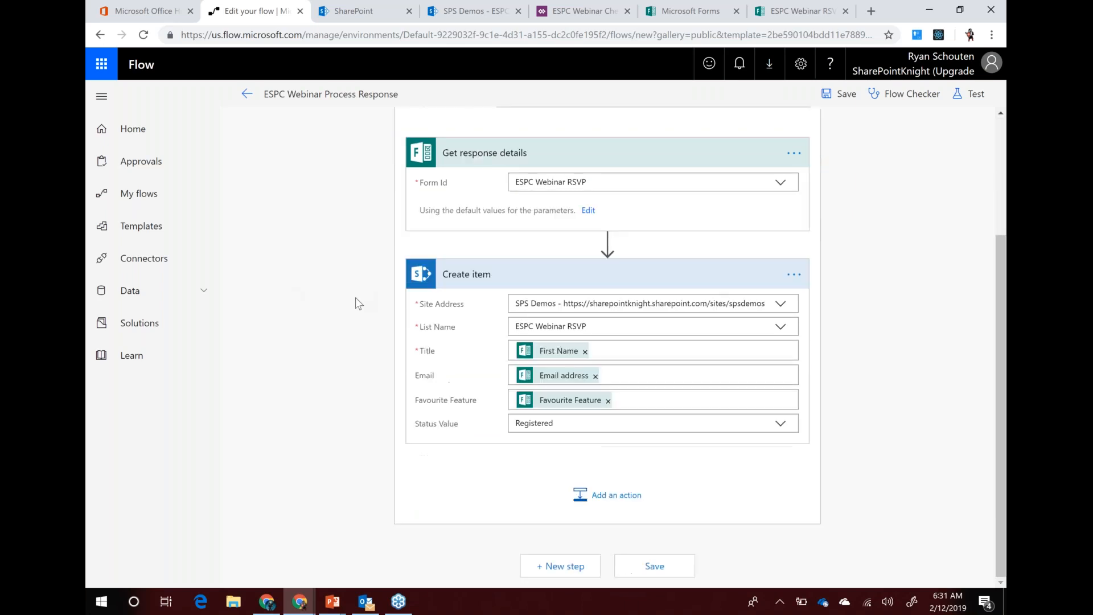
pyautogui.click(608, 500)
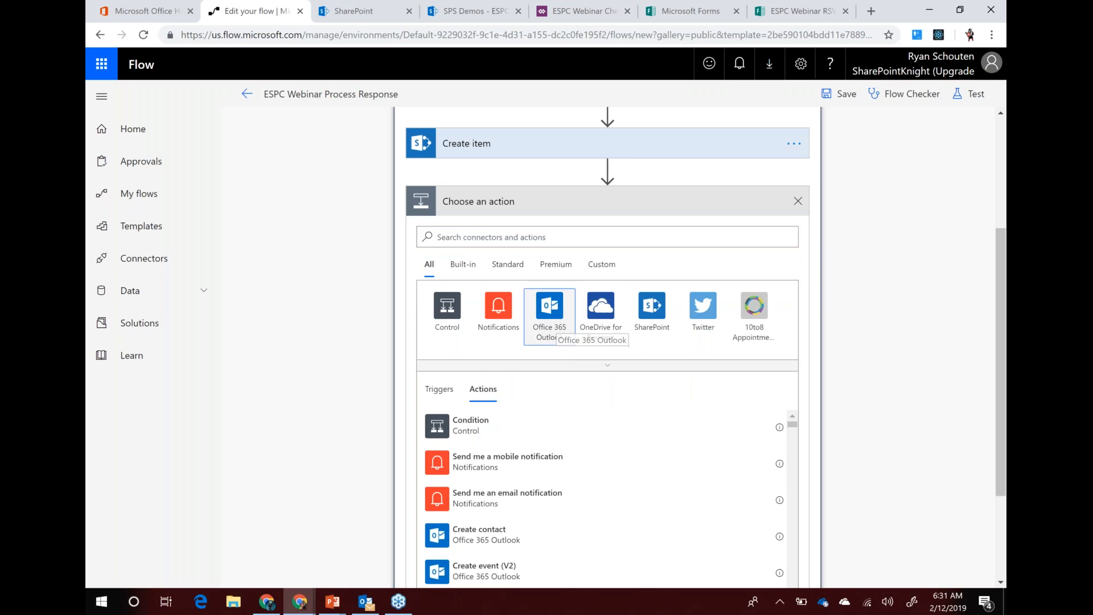
# Add an Office 365 Outlook Send an email action after Create item in the loop
pyautogui.click(552, 312)
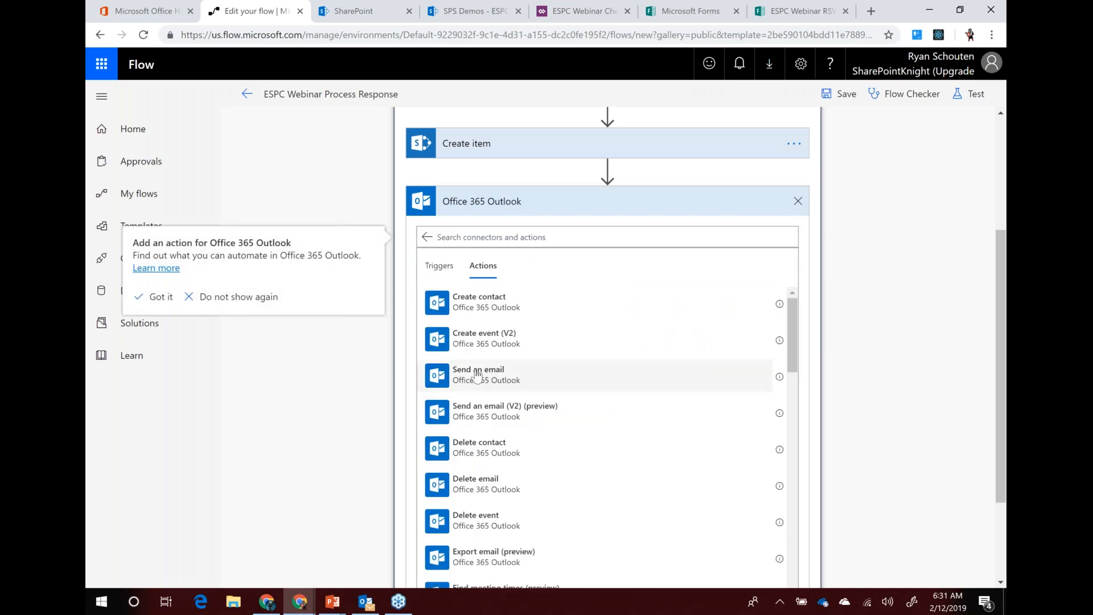
pyautogui.click(477, 374)
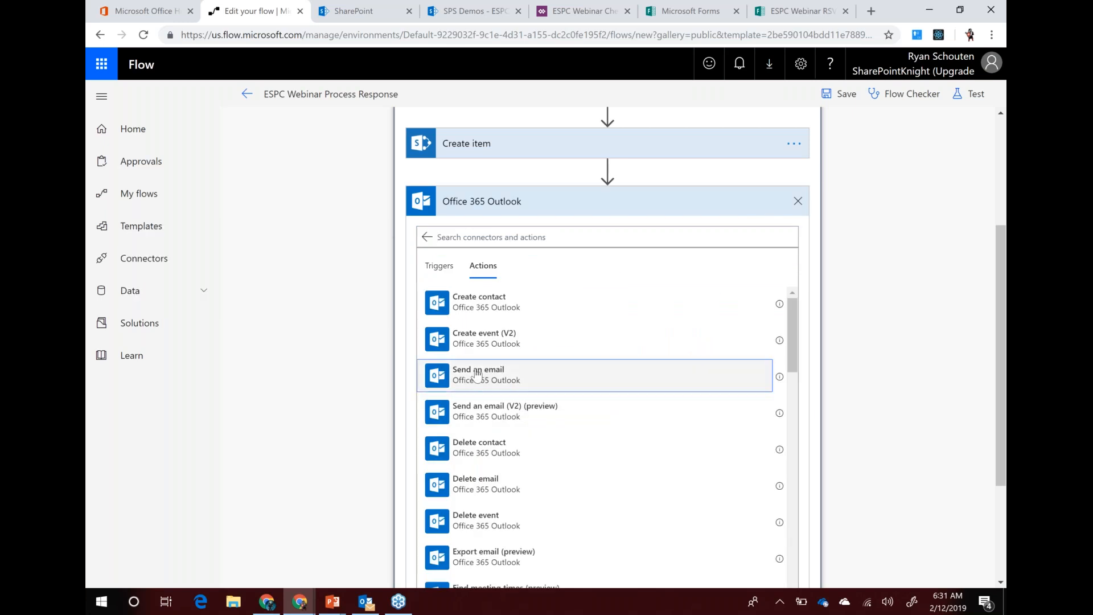
pyautogui.click(477, 374)
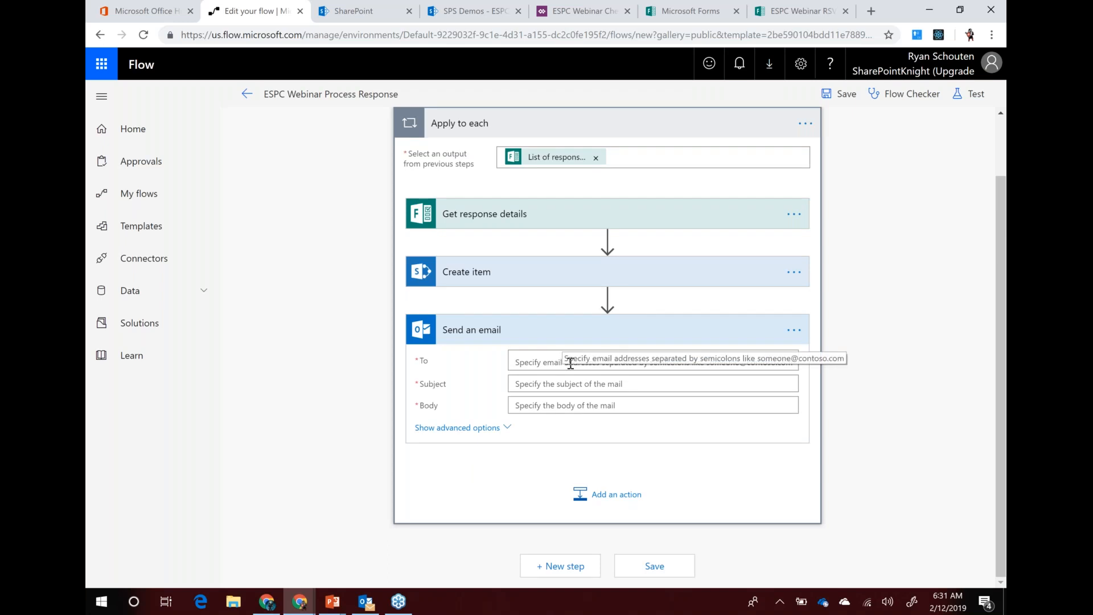
pyautogui.click(550, 363)
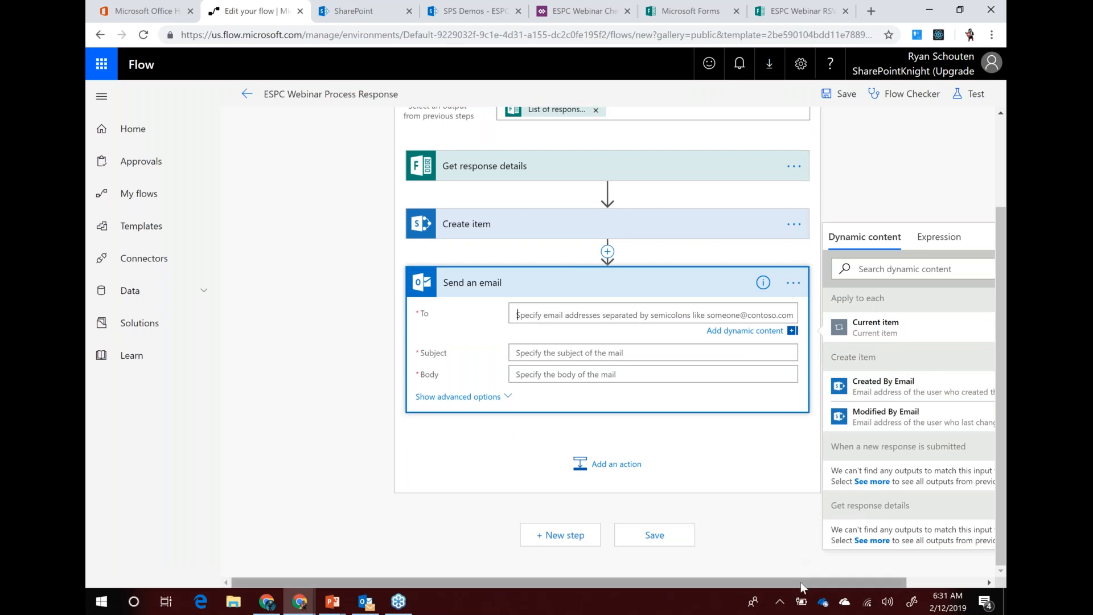
# Address the email to the respondent's Email address with subject 'Thank your for Registering'
pyautogui.moveTo(815, 582); pyautogui.dragTo(873, 580)
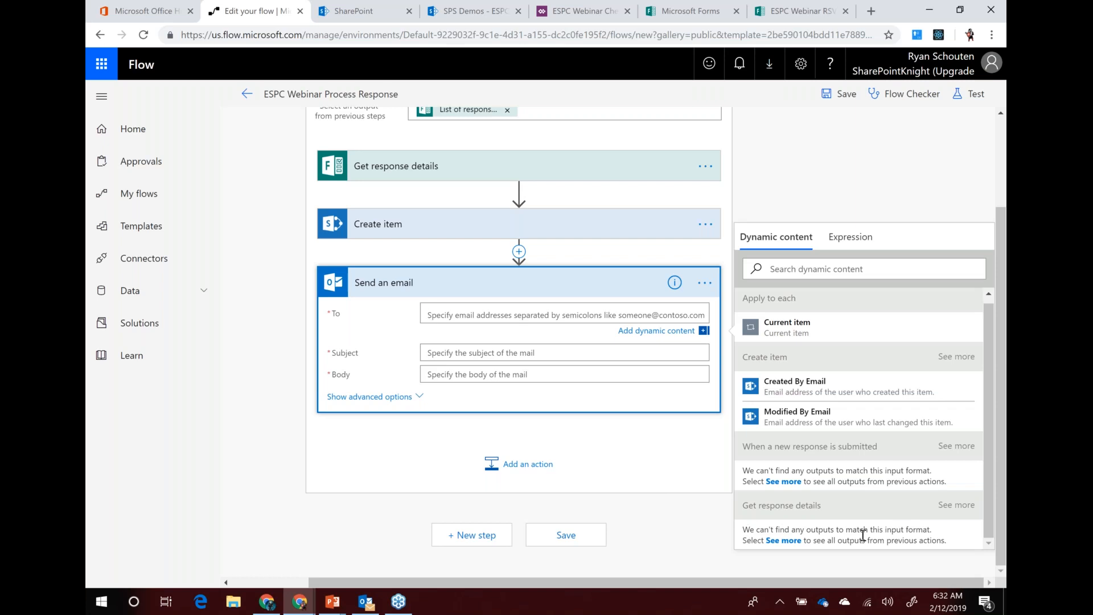
pyautogui.click(783, 541)
pyautogui.scroll(-2, 808, 455)
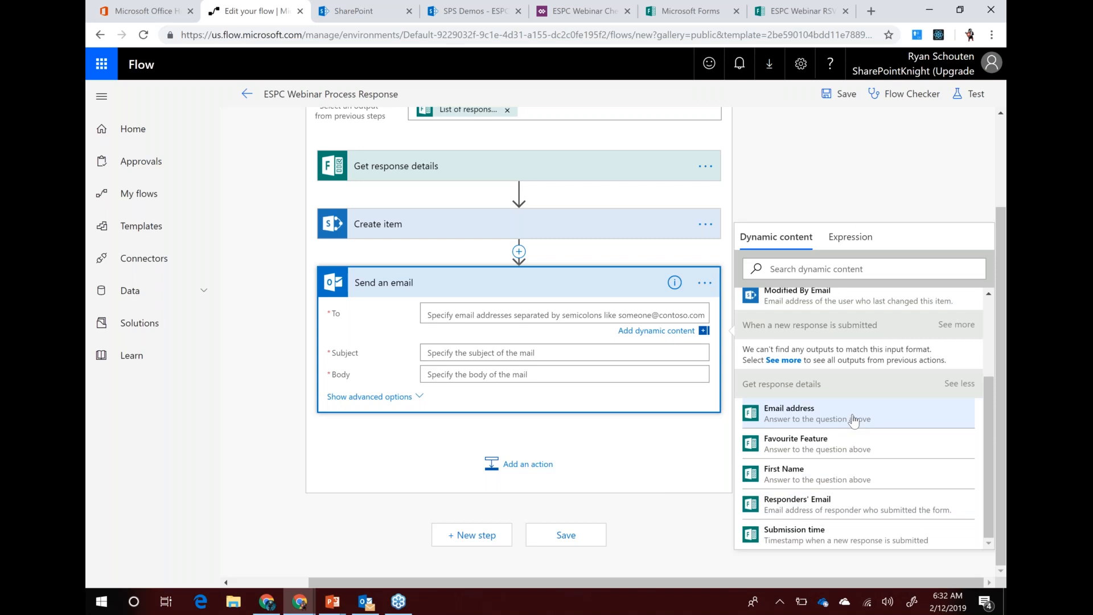
pyautogui.click(789, 414)
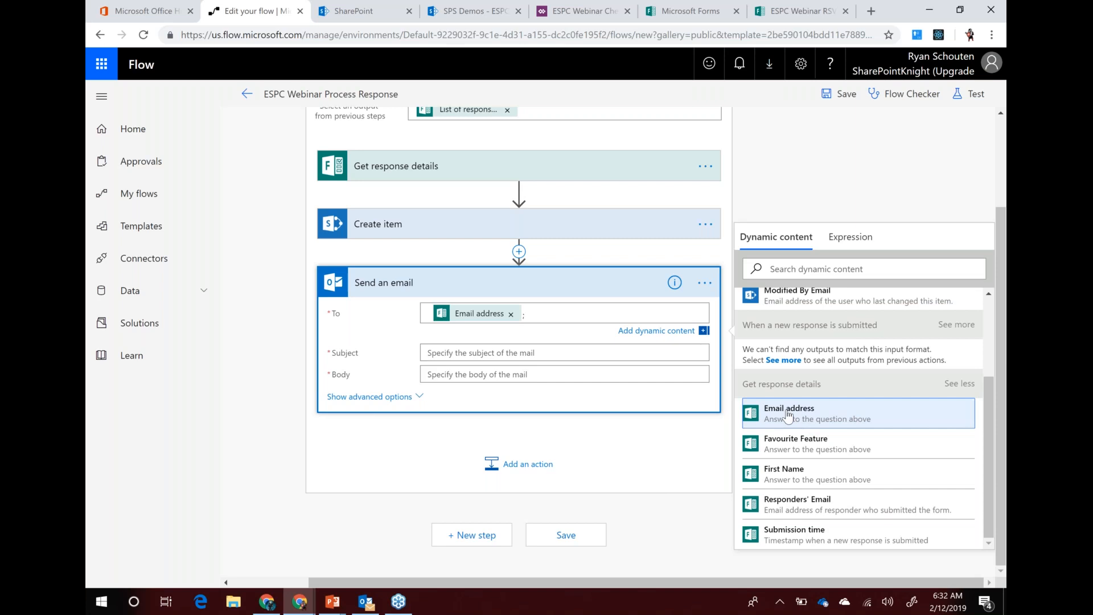
pyautogui.click(476, 352)
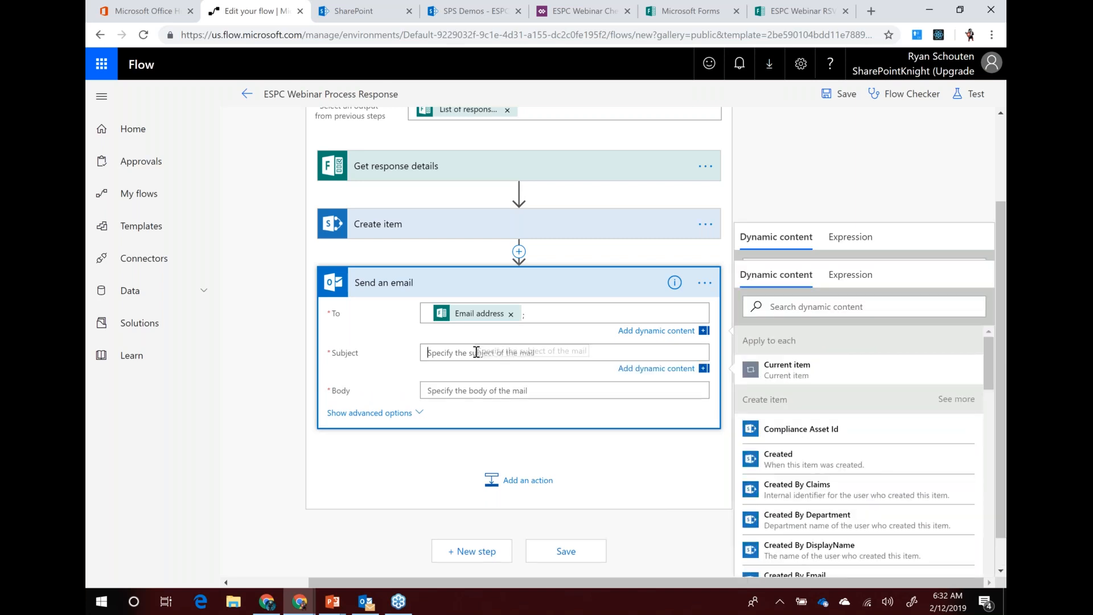
pyautogui.write('Than')
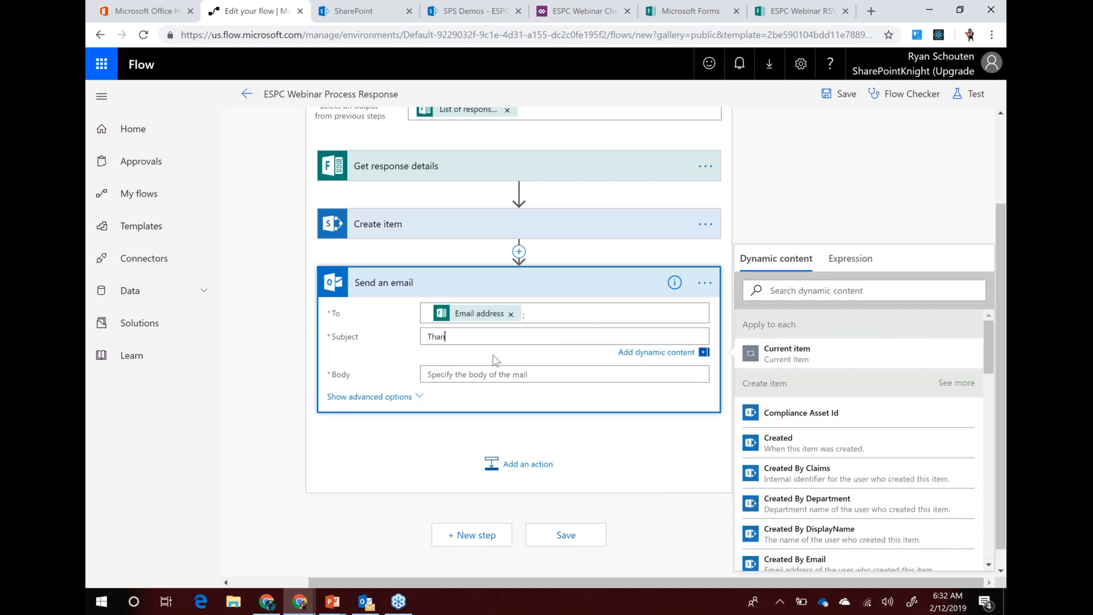
pyautogui.write('k your for Registering')
# Begin the body: 'Thank you for registering for our webinar. Here is the the information you entered.'
pyautogui.click(450, 373)
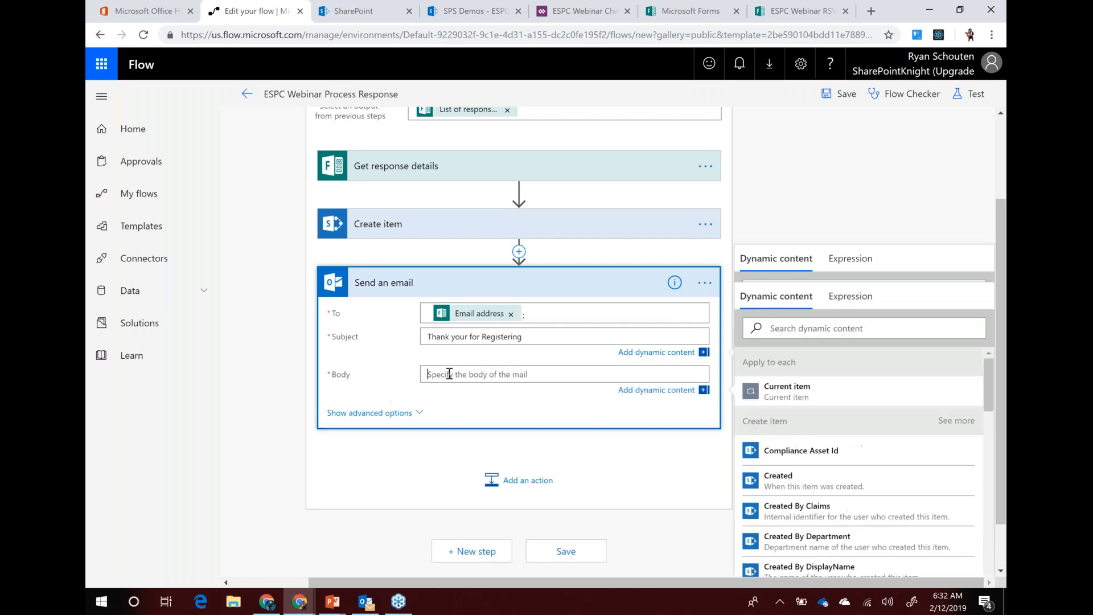
pyautogui.write('Thank you for ')
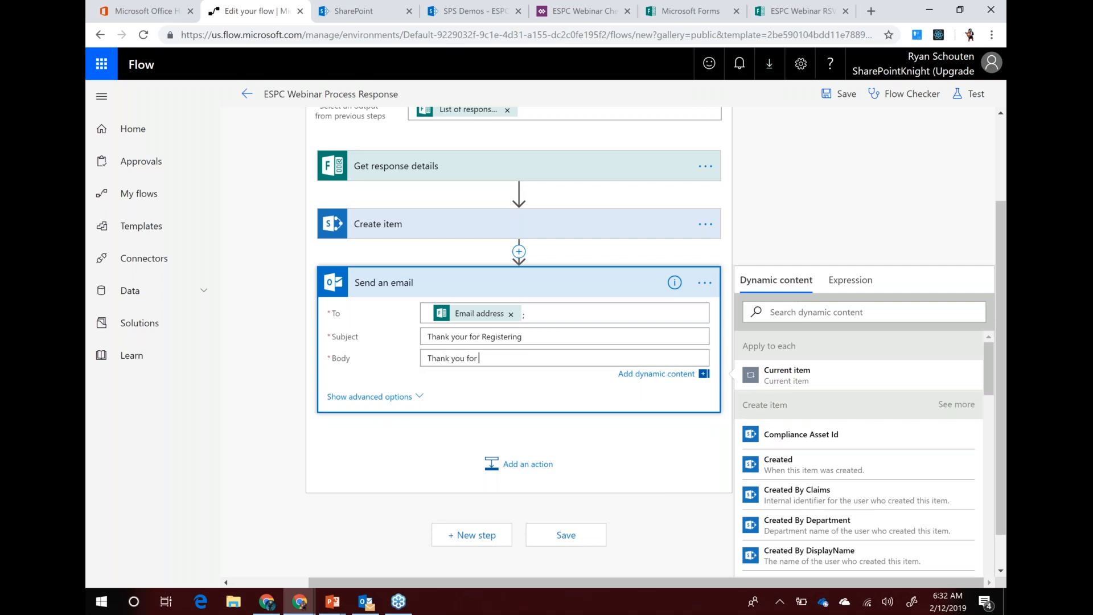
pyautogui.write('registering for our')
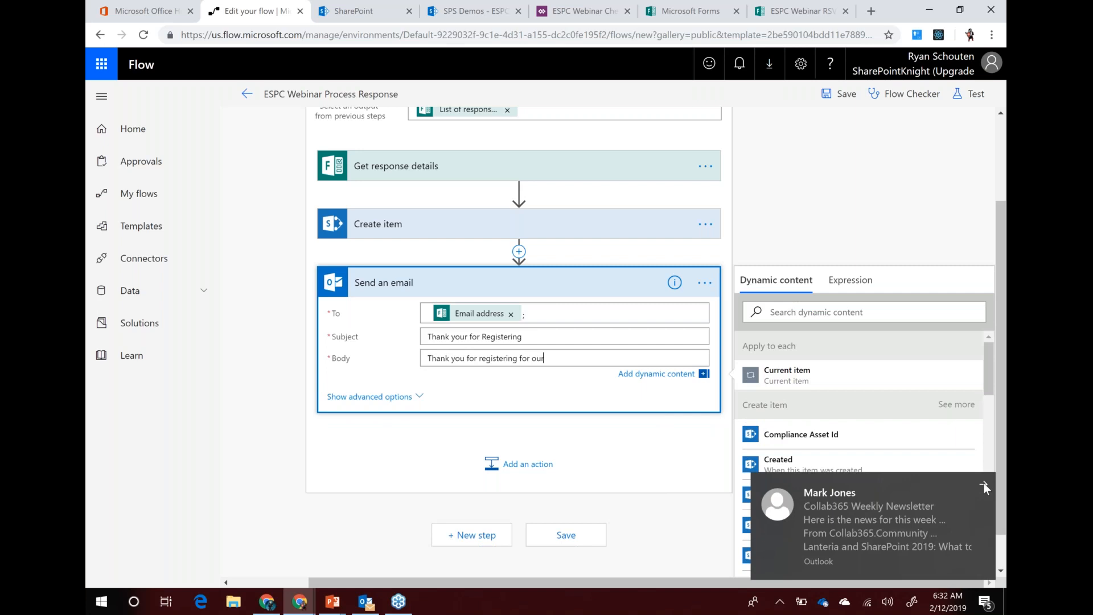
pyautogui.click(983, 484)
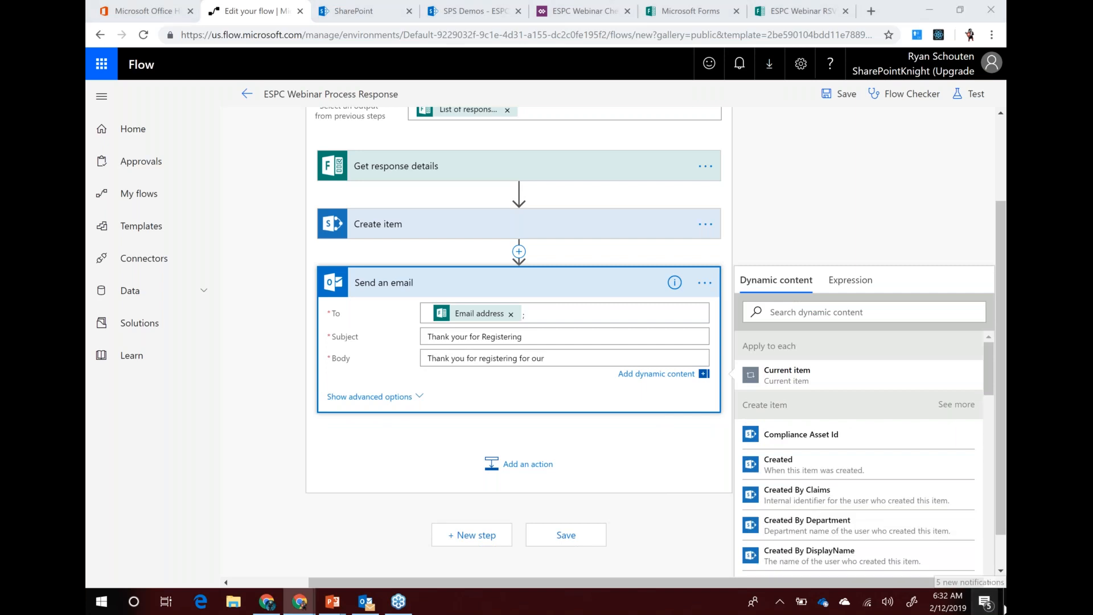
pyautogui.click(983, 599)
pyautogui.click(826, 477)
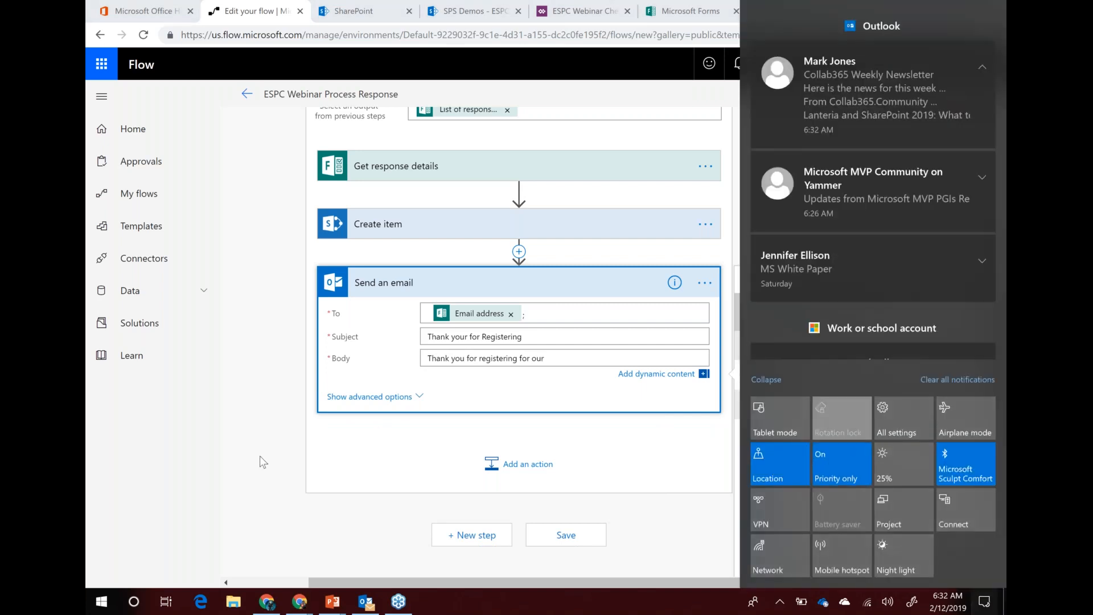
pyautogui.click(259, 456)
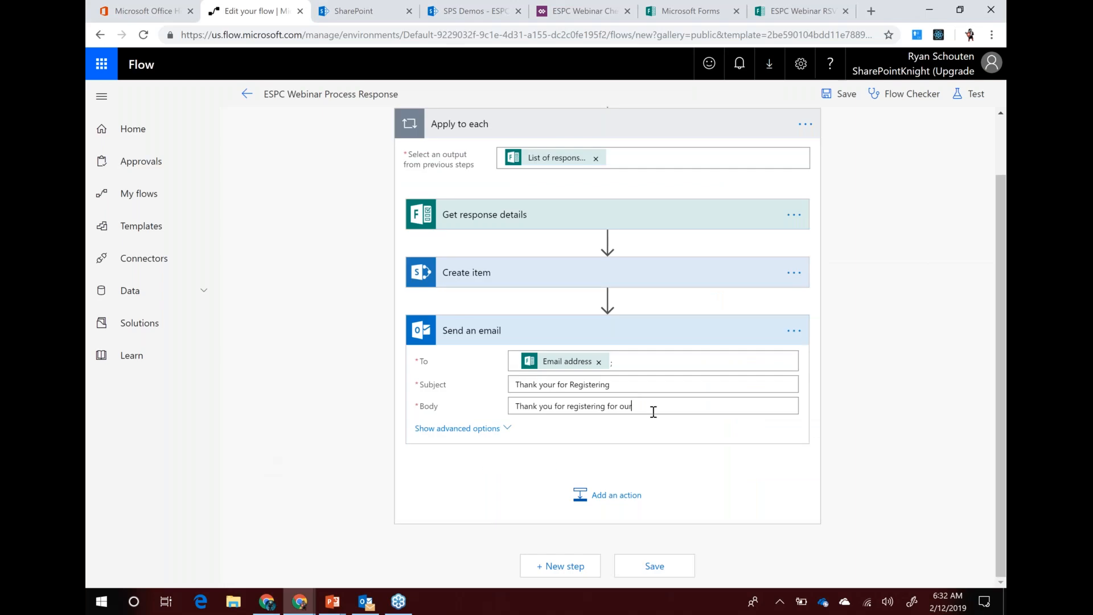
pyautogui.click(656, 414)
pyautogui.write('webinar.')
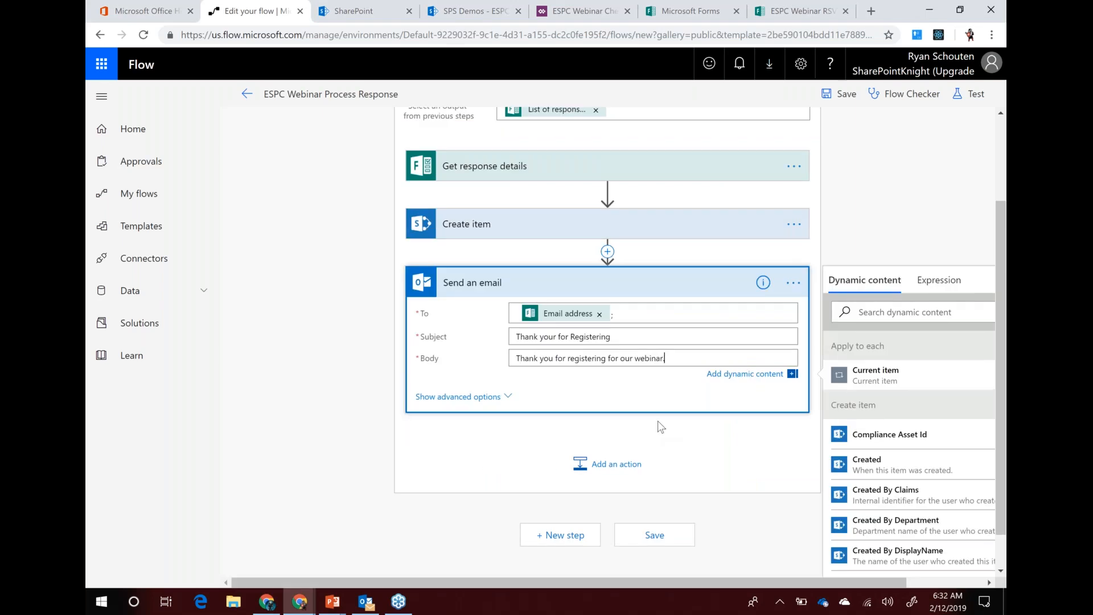
pyautogui.press('Return')
pyautogui.write('Her')
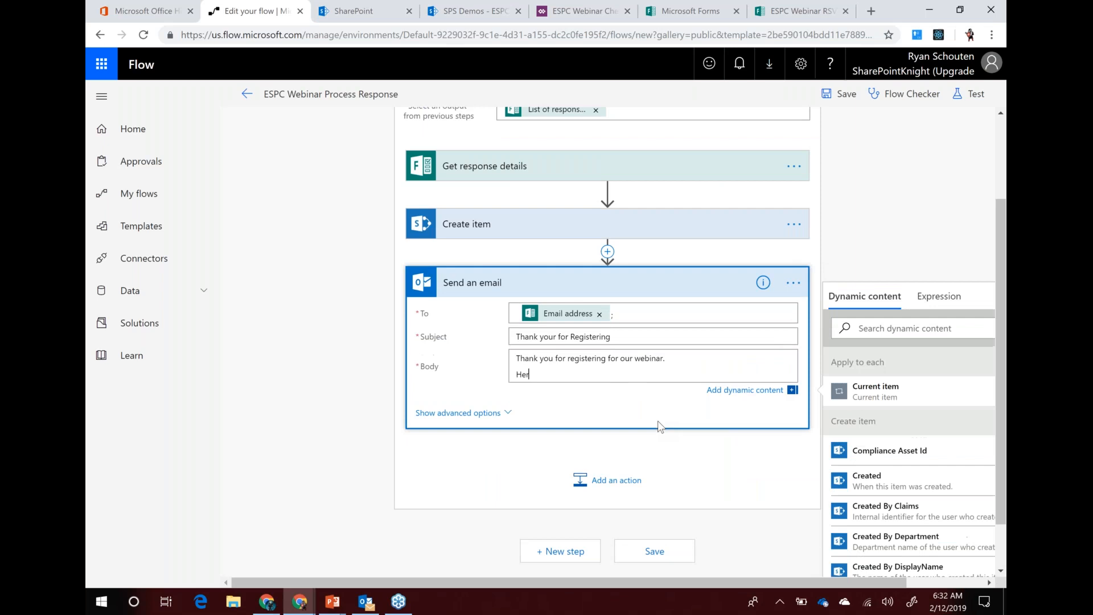
pyautogui.write('e is the the information you entered.')
pyautogui.press('Return')
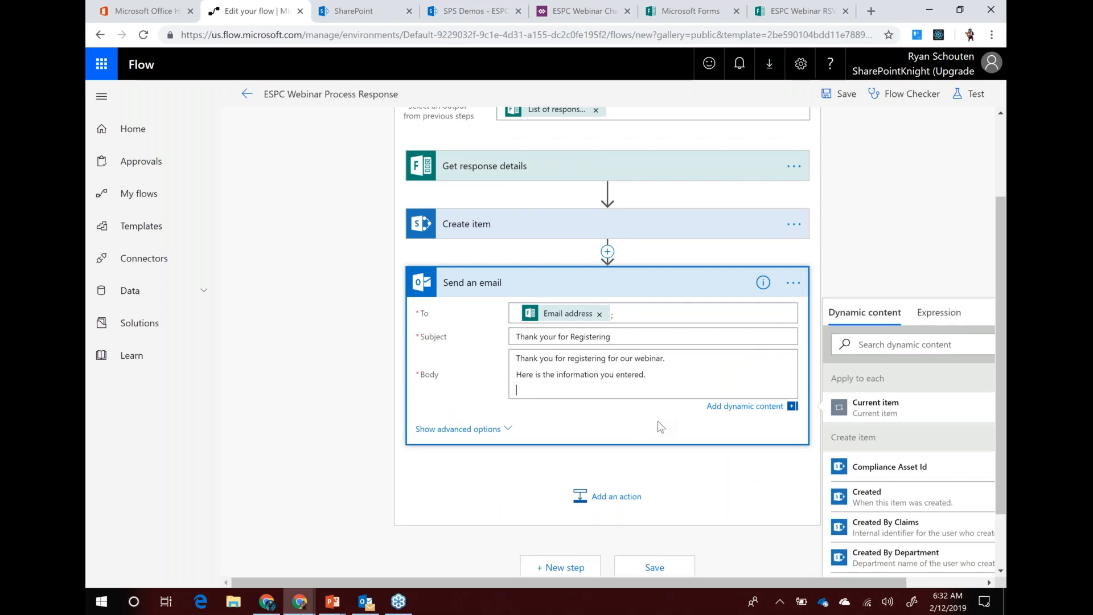
# Add First Name, Email address and Favourite Feature tokens, then the attached-ICS-file instructions
pyautogui.scroll(-1, 931, 452)
pyautogui.scroll(-10, 932, 451)
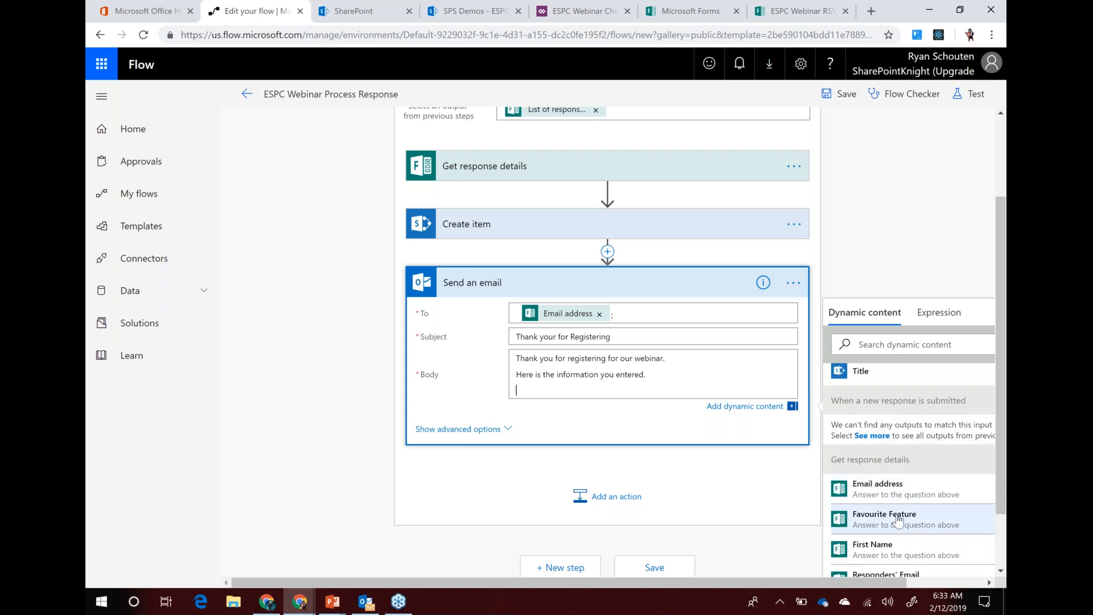
pyautogui.click(882, 550)
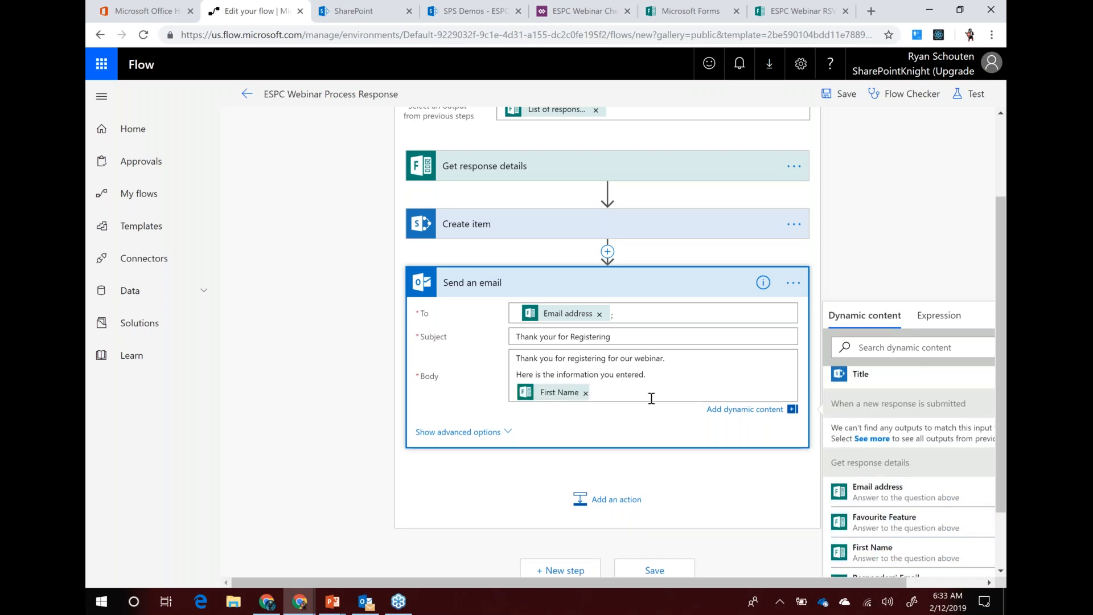
pyautogui.press('Return')
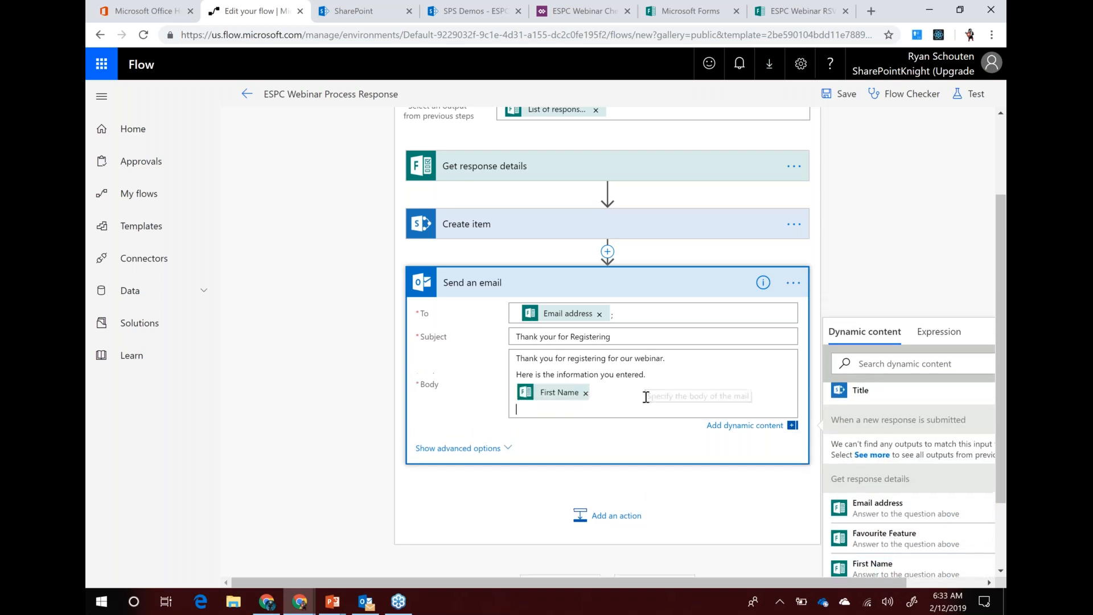
pyautogui.click(878, 510)
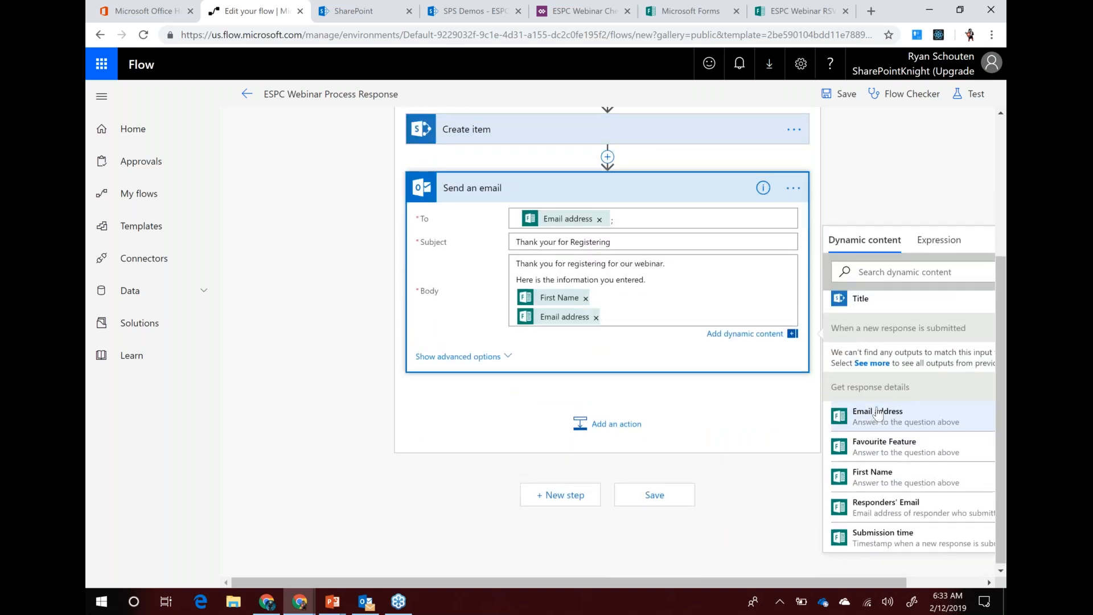
pyautogui.press('Return')
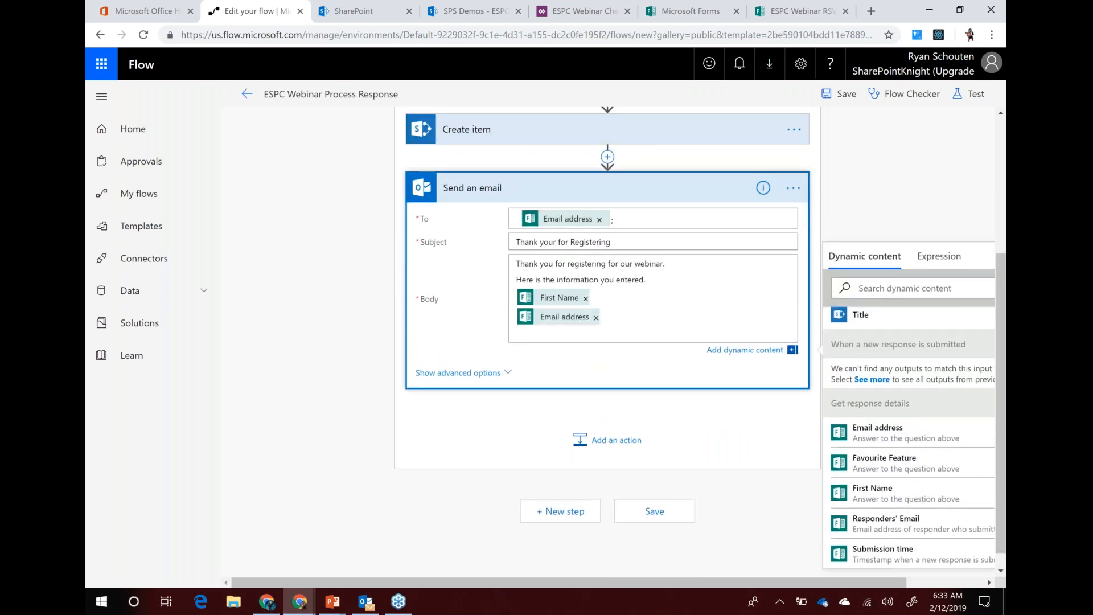
pyautogui.click(884, 462)
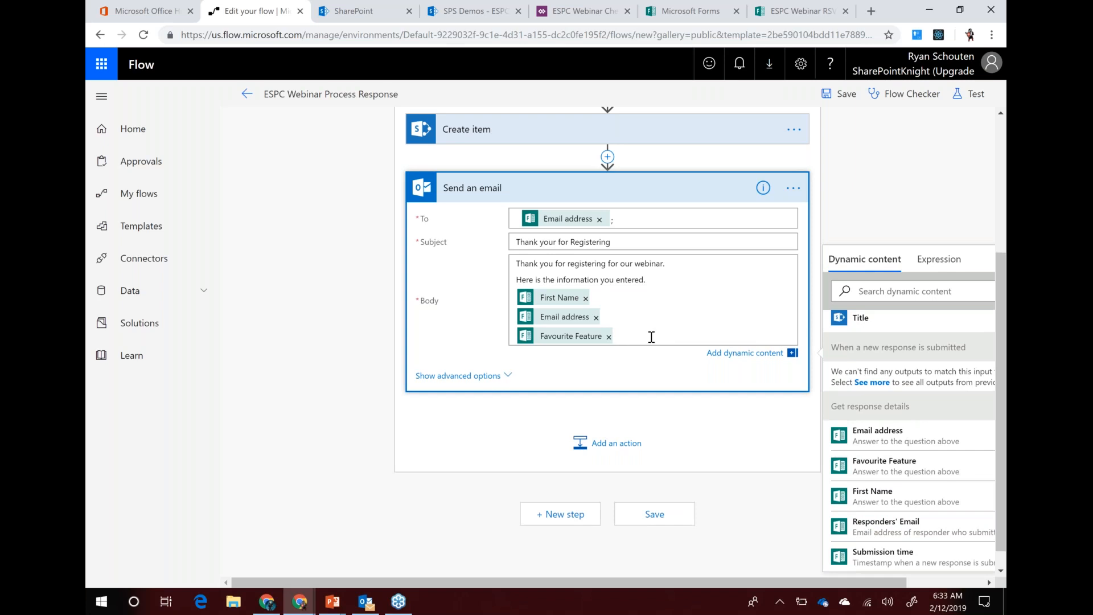
pyautogui.press('Return')
pyautogui.press('Return')
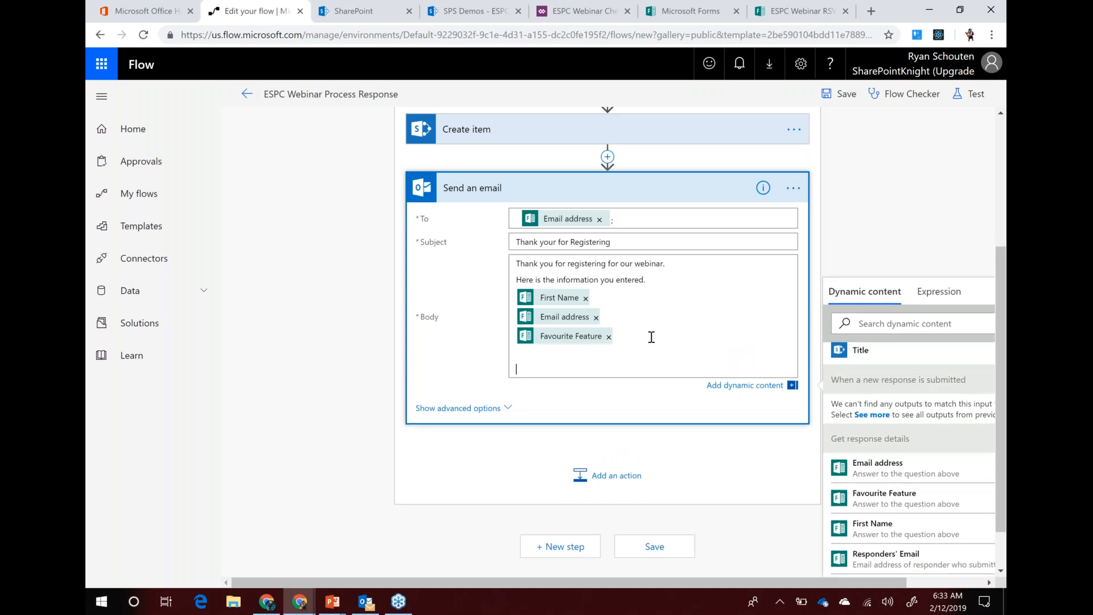
pyautogui.write('Please open the attached ICS file an')
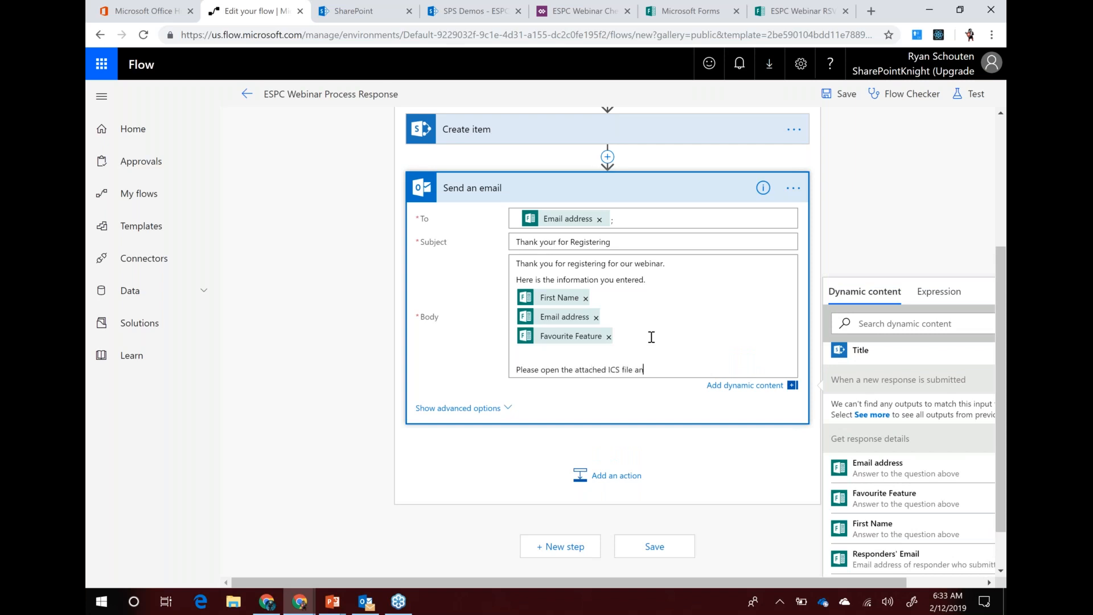
pyautogui.write('d click save to add it to your calendar.')
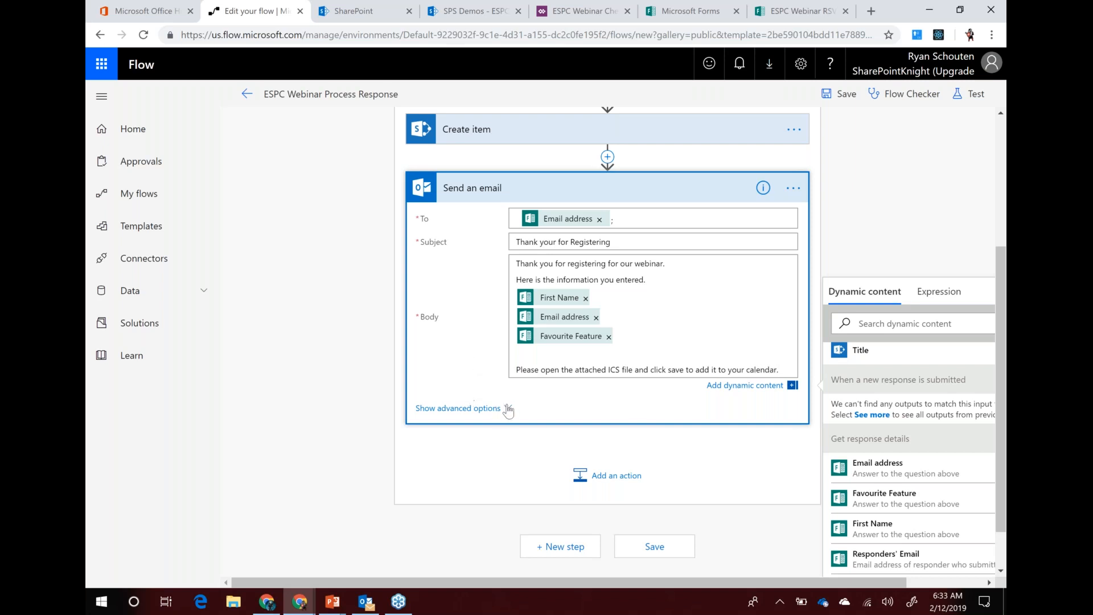
pyautogui.click(477, 342)
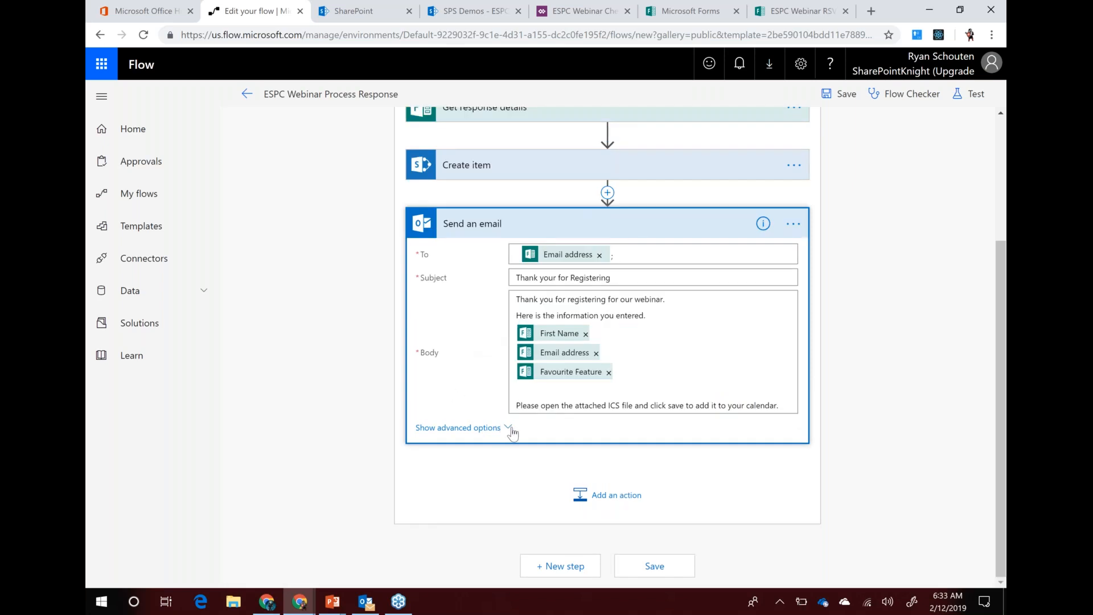
# Name the email's attachment 'ESPC Webinar.ics' in the advanced options
pyautogui.click(465, 429)
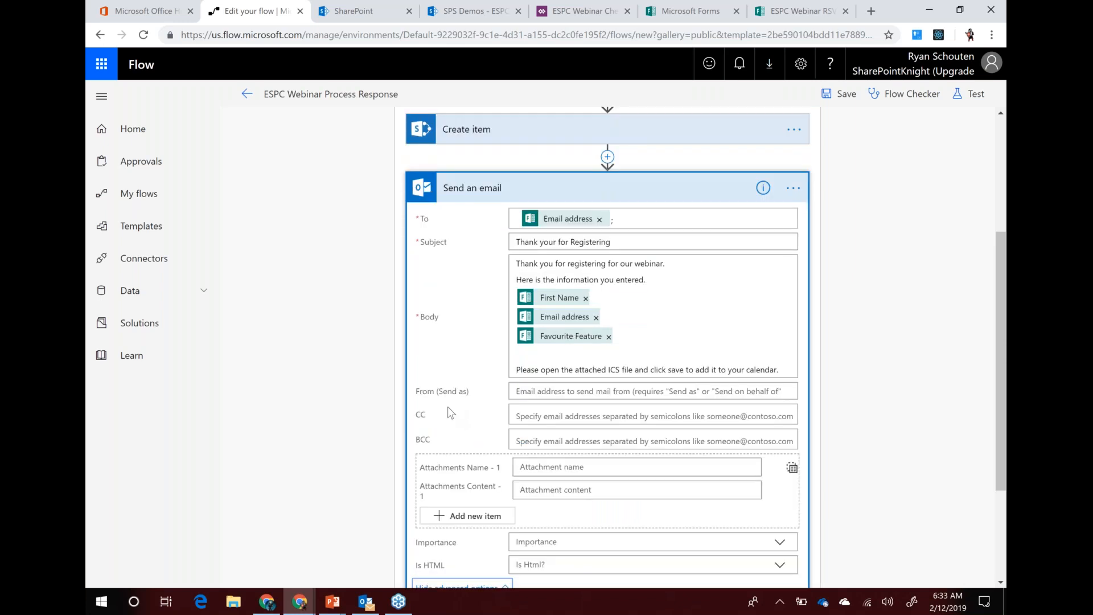
pyautogui.scroll(-3, 448, 410)
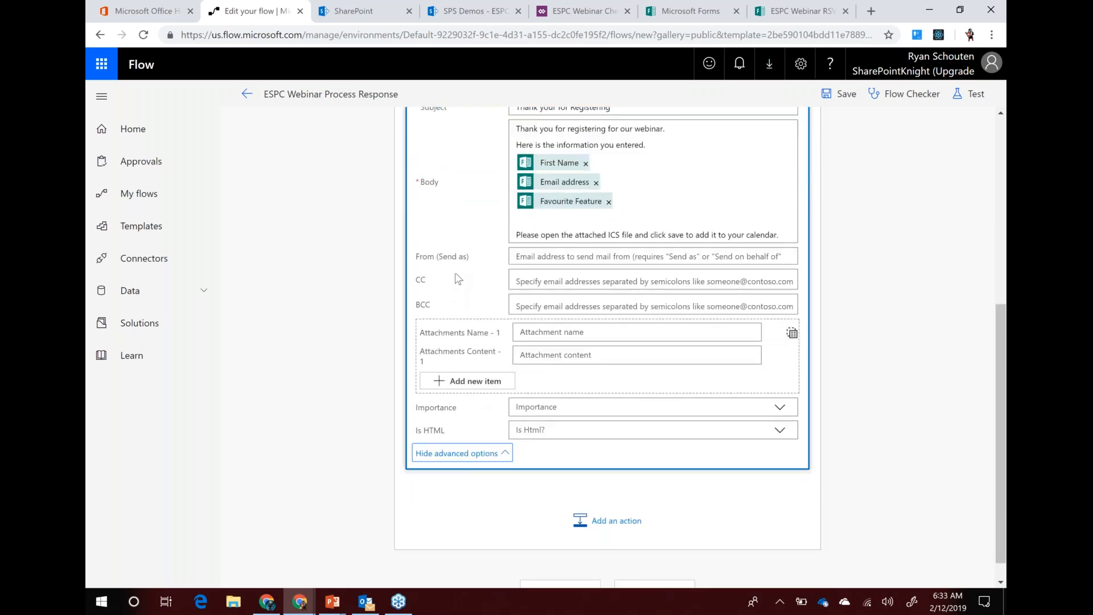
pyautogui.click(547, 256)
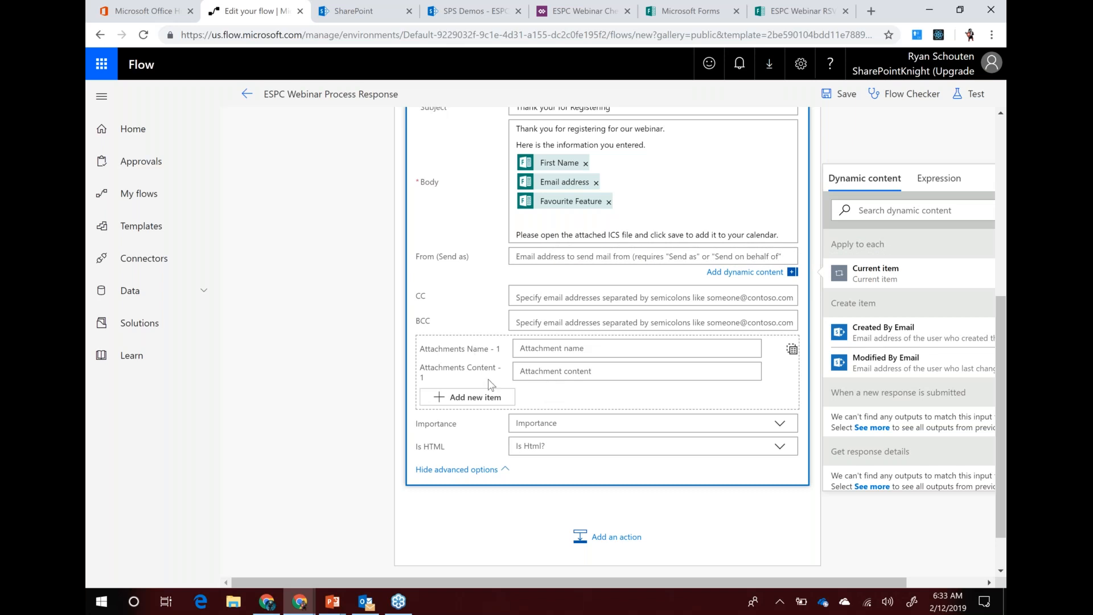
pyautogui.click(545, 349)
pyautogui.write('ESPC Webinar.i')
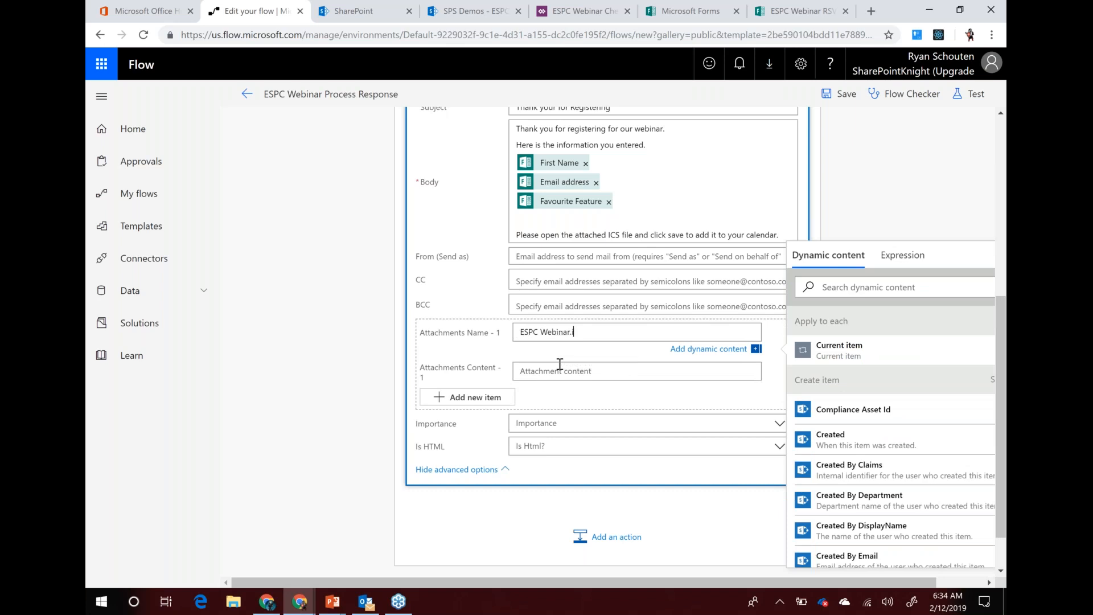
pyautogui.write('cs')
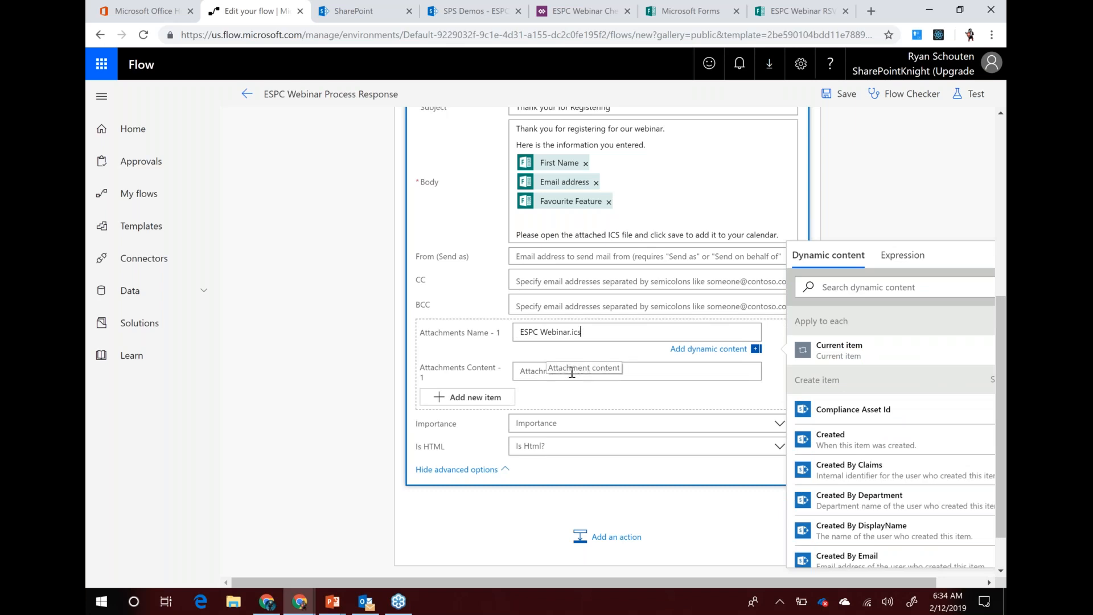
pyautogui.click(571, 373)
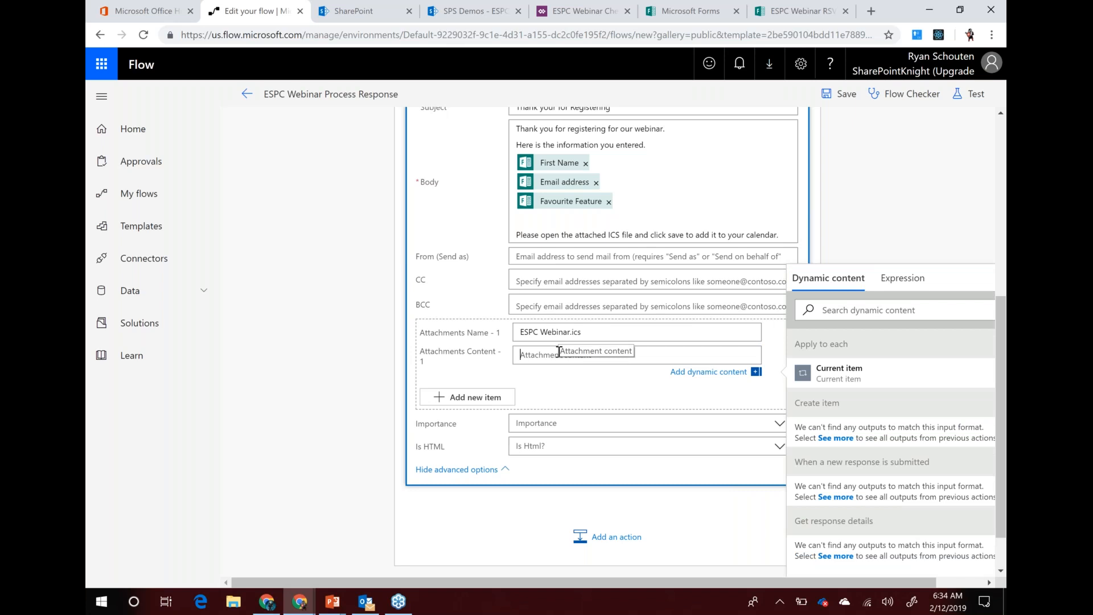
# Create a new Outlook appointment with the subject 'ESPC Webinar'
pyautogui.click(366, 601)
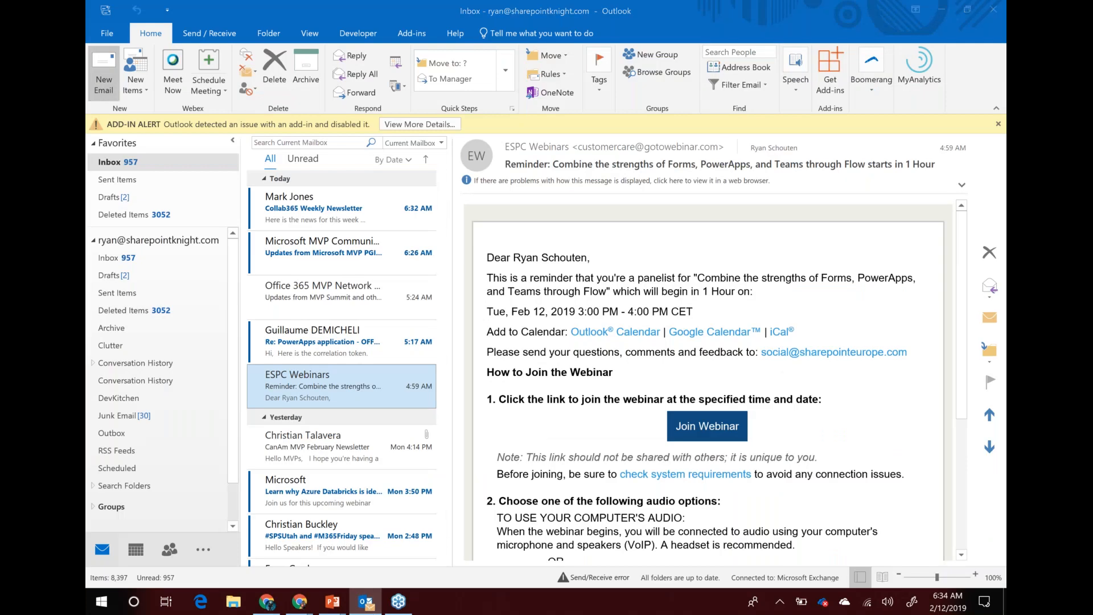
pyautogui.hotkey('ctrl', 'n')
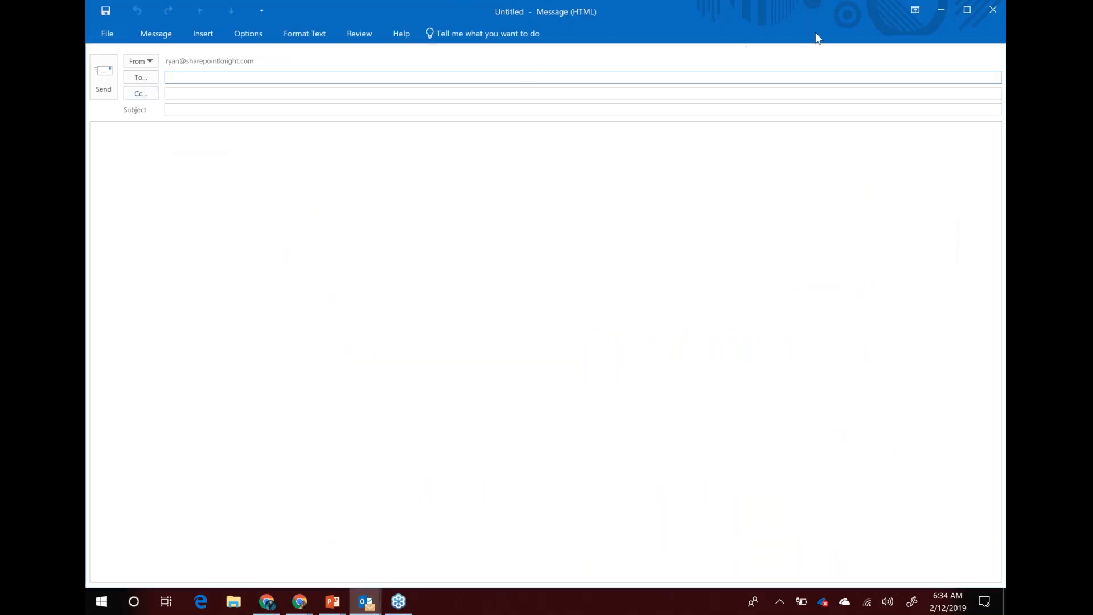
pyautogui.click(993, 10)
pyautogui.click(142, 88)
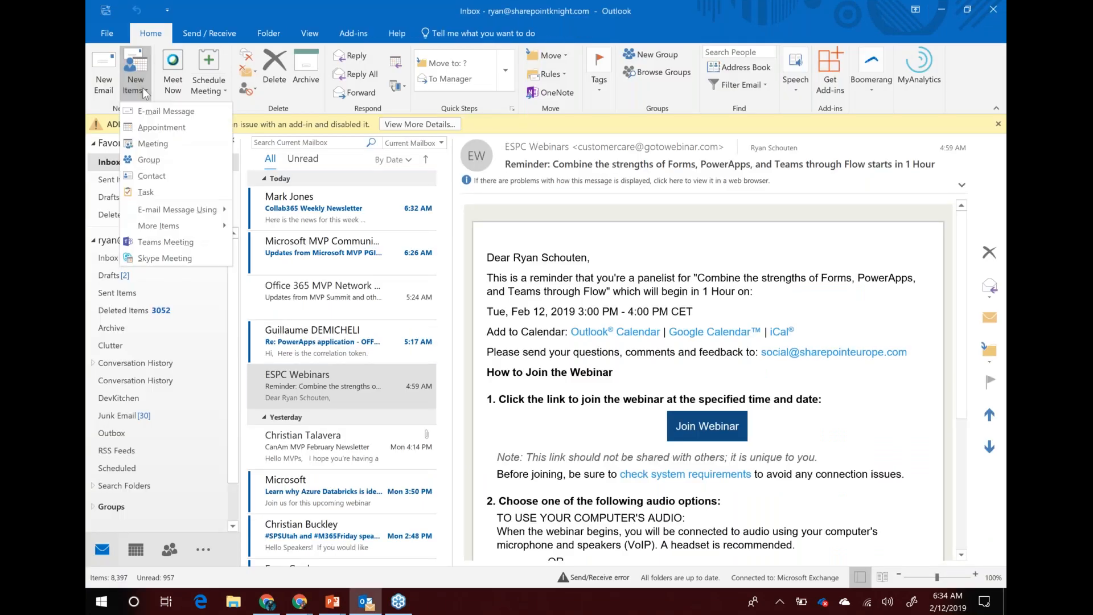
pyautogui.click(152, 129)
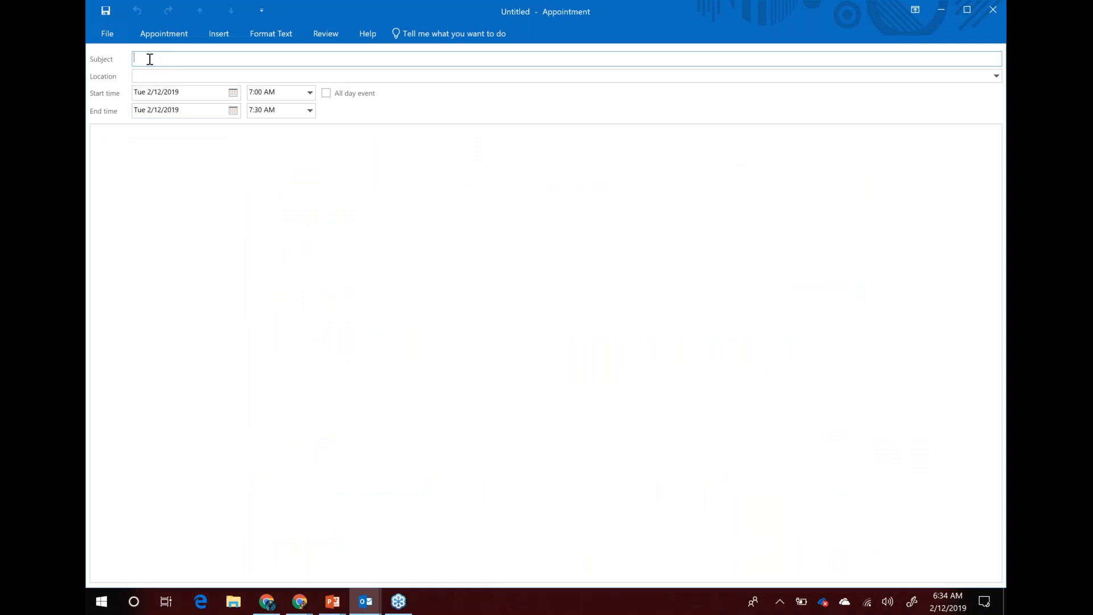
pyautogui.write('ESC')
pyautogui.write('PC')
pyautogui.press('BackSpace')
pyautogui.press('BackSpace')
pyautogui.press('BackSpace')
pyautogui.write('SPC WEbinar')
pyautogui.press('BackSpace')
pyautogui.press('BackSpace')
pyautogui.write('eb')
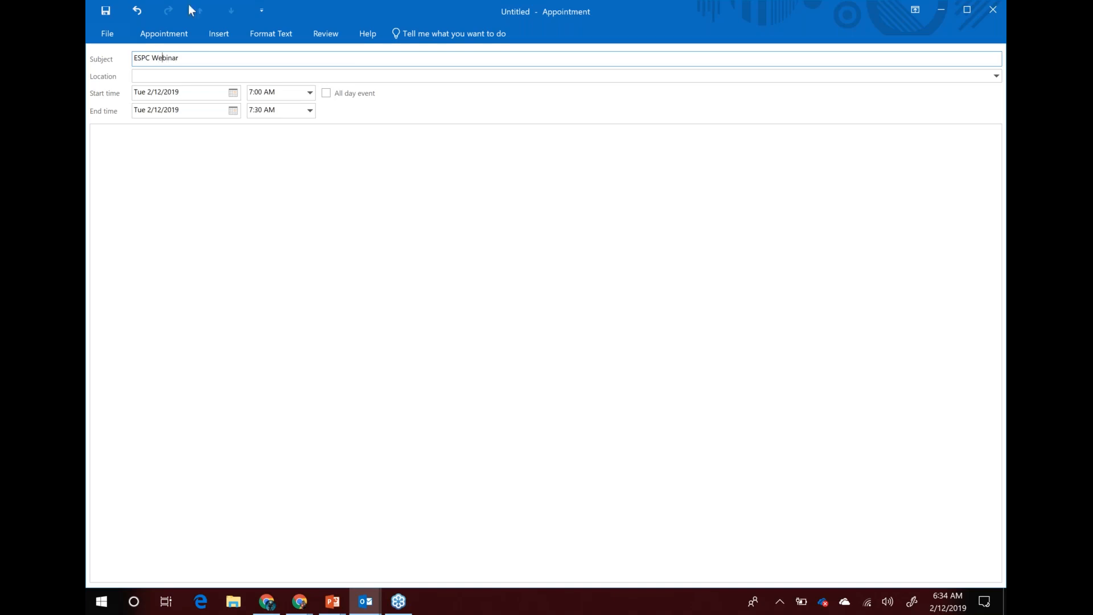
# Schedule the appointment from 6:00 AM to 7:00 AM
pyautogui.click(310, 92)
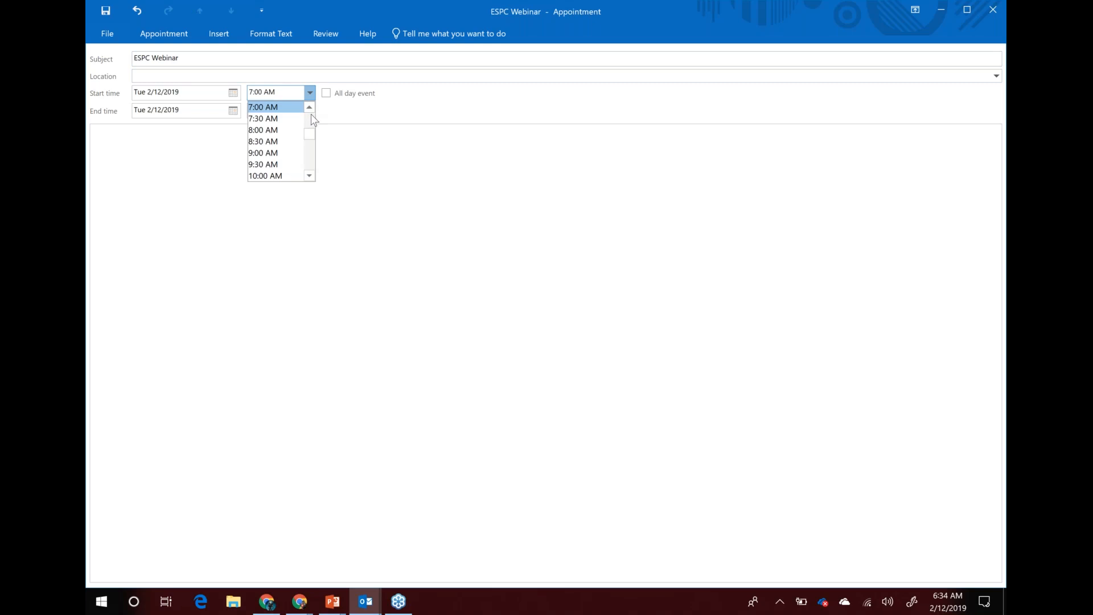
pyautogui.click(312, 107)
pyautogui.click(320, 105)
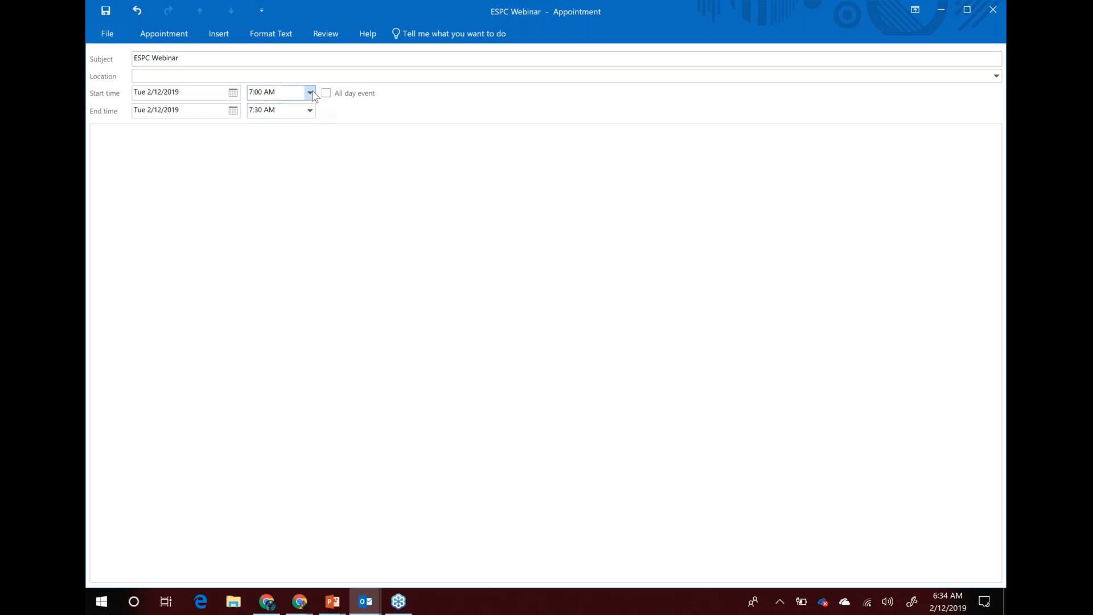
pyautogui.click(309, 93)
pyautogui.click(309, 107)
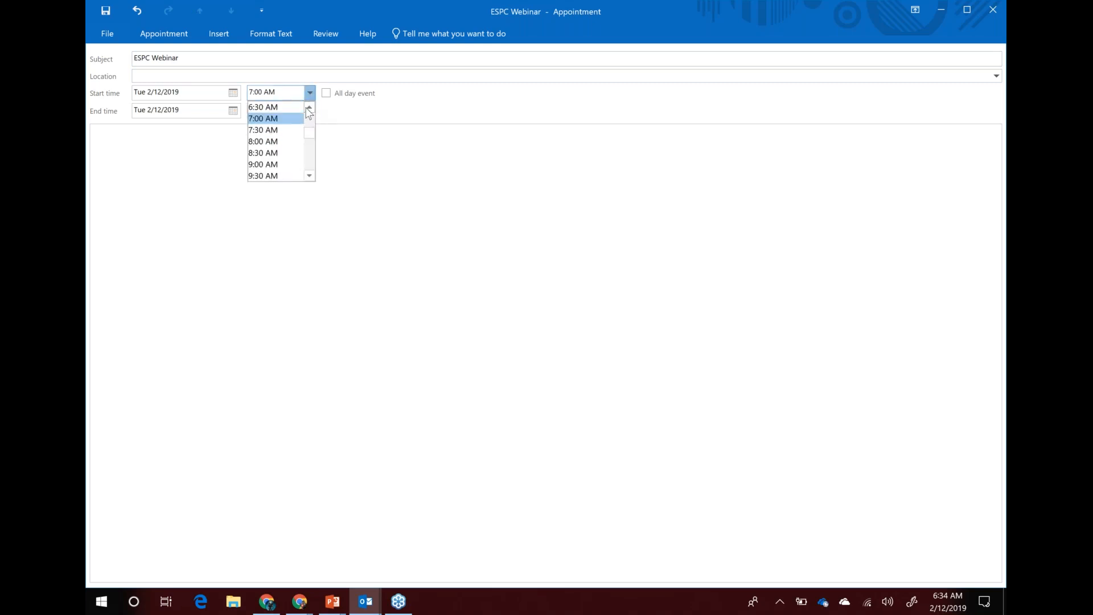
pyautogui.click(310, 108)
pyautogui.click(275, 109)
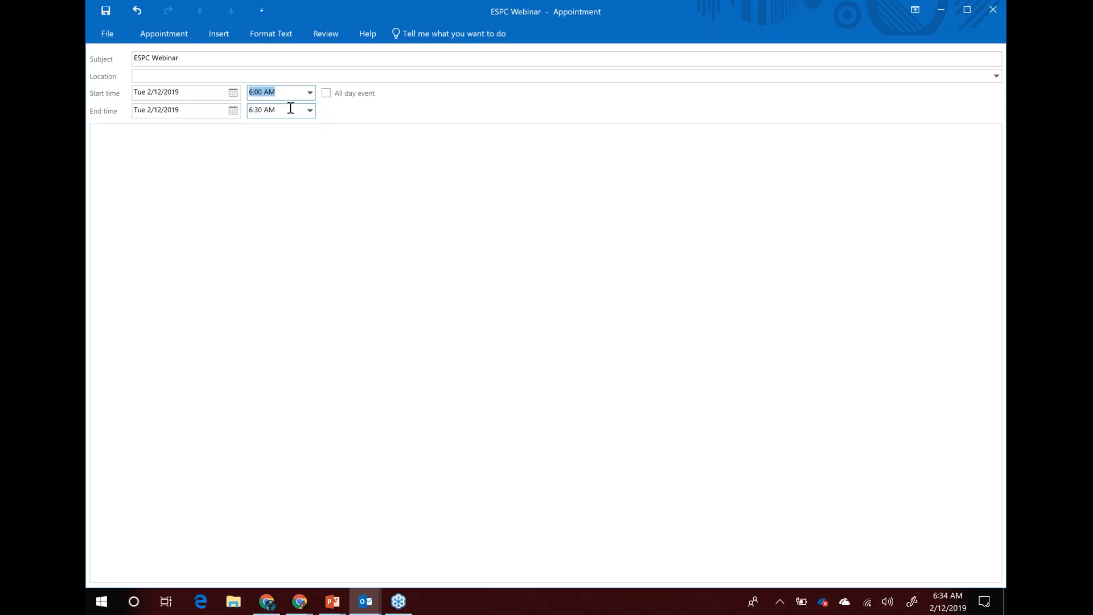
pyautogui.click(309, 110)
pyautogui.click(229, 149)
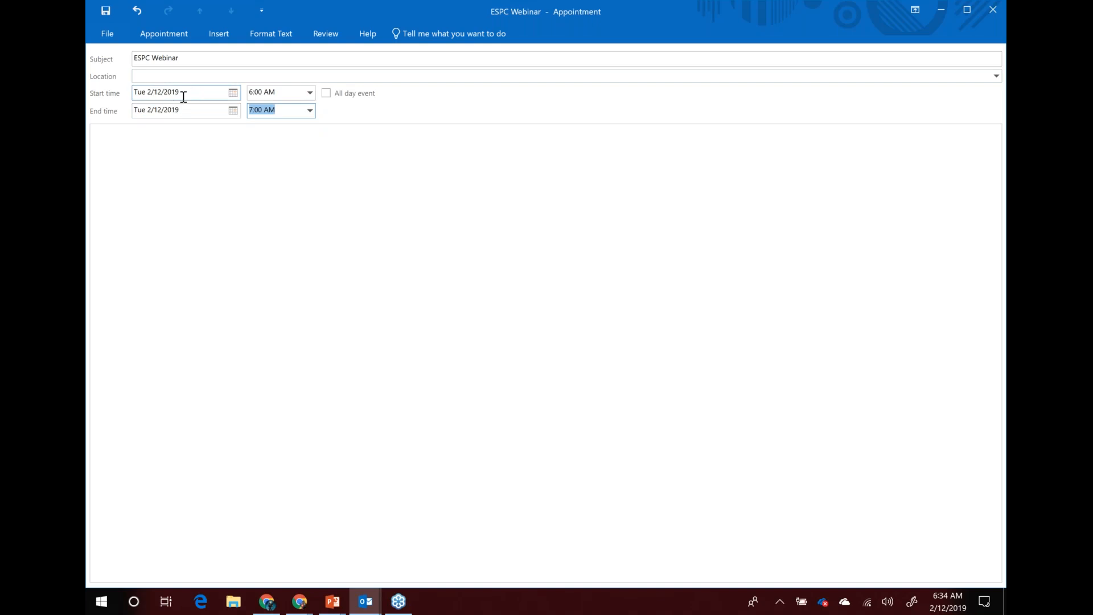
pyautogui.click(161, 34)
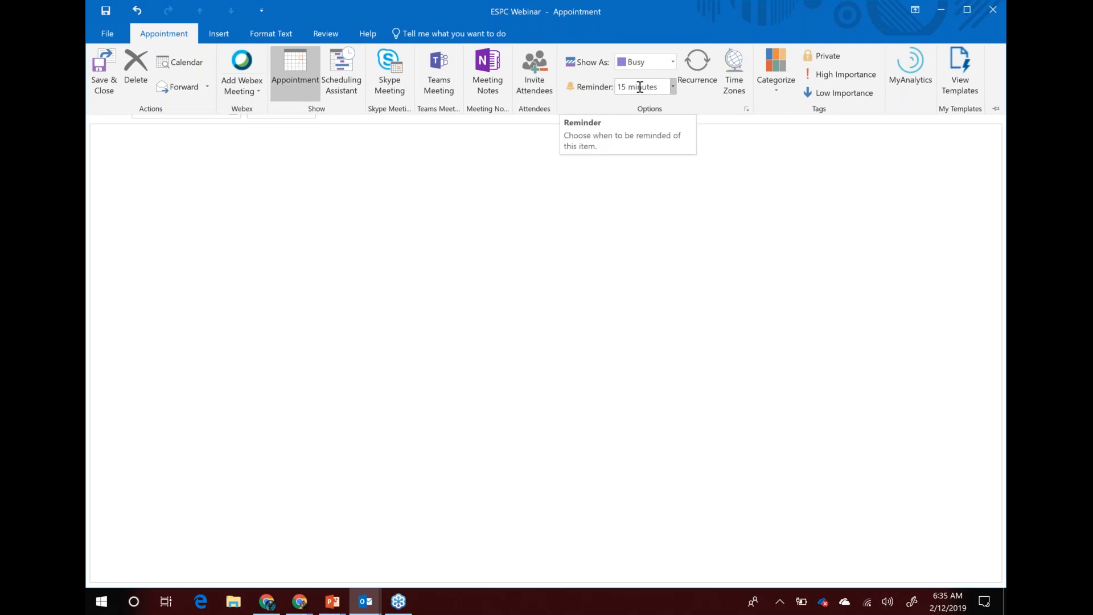
pyautogui.click(239, 192)
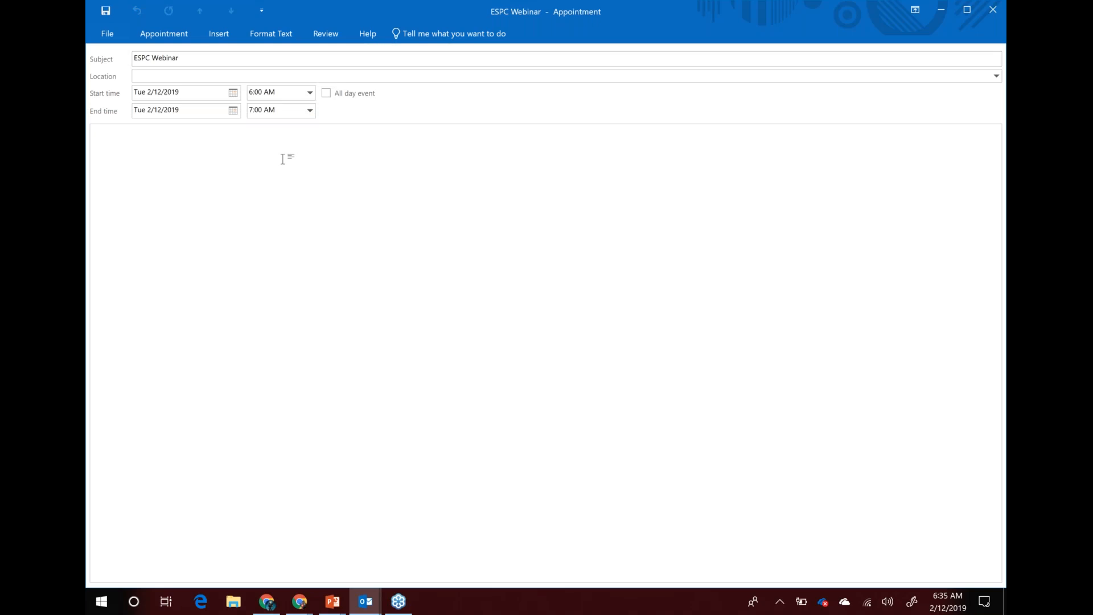
# Write a description inviting people to 'Combining the Strengths of Forms, PowerApps, and Teams with Flow', ending 'Thank you.'
pyautogui.write('Come attend our webinar')
pyautogui.press('BackSpace')
pyautogui.write('Co')
pyautogui.write('mbingi')
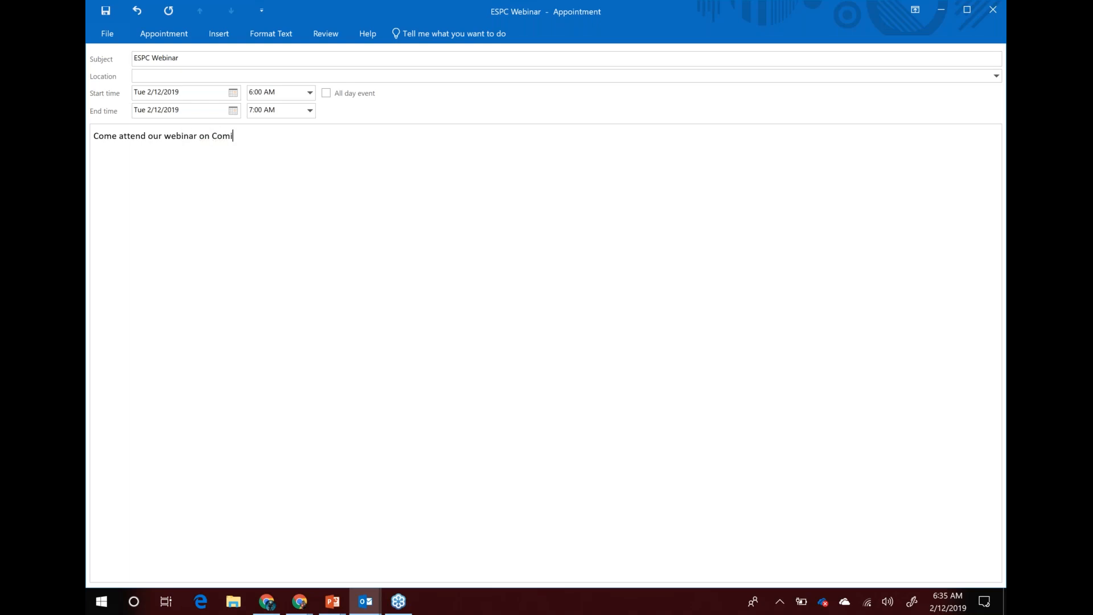
pyautogui.press('BackSpace')
pyautogui.press('BackSpace')
pyautogui.write('ing the Strengths of Forms,')
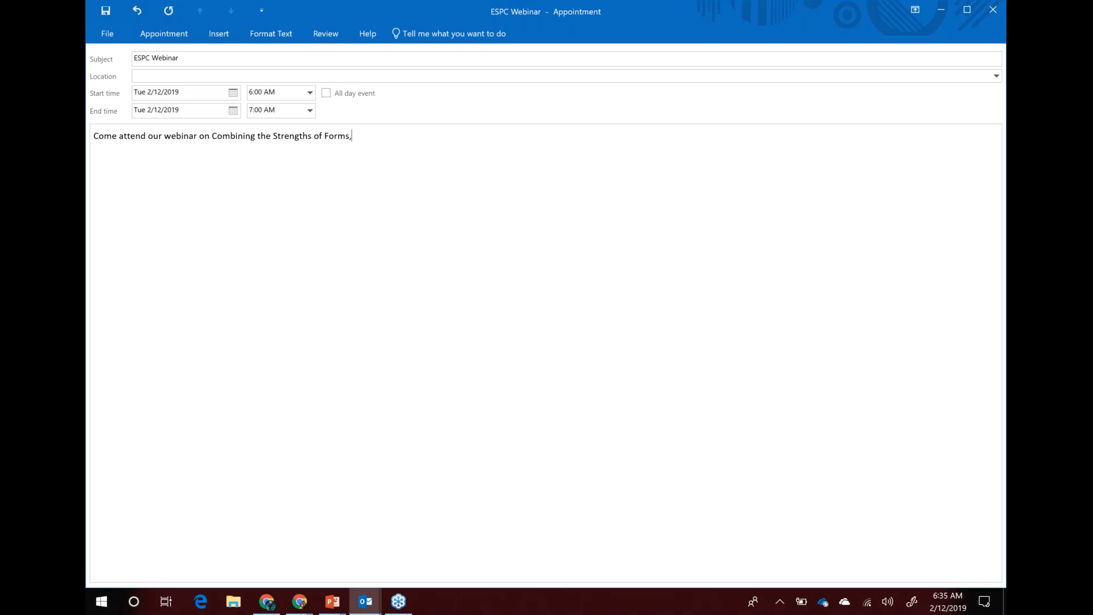
pyautogui.write(' PowerApps, and Teams with Flow.')
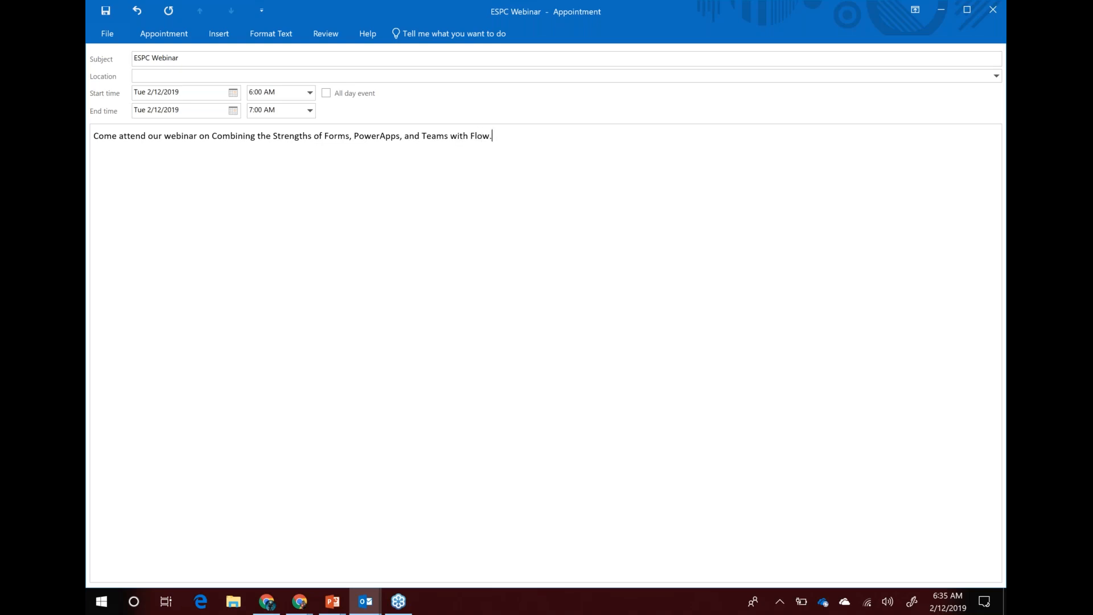
pyautogui.press('Return')
pyautogui.press('Return')
pyautogui.write('Thanks')
pyautogui.press('BackSpace')
pyautogui.write('u')
pyautogui.press('BackSpace')
pyautogui.write('you.')
pyautogui.click(106, 36)
# Save the appointment as ESPC Webinar.ics in iCalendar format, then discard the appointment
pyautogui.click(117, 115)
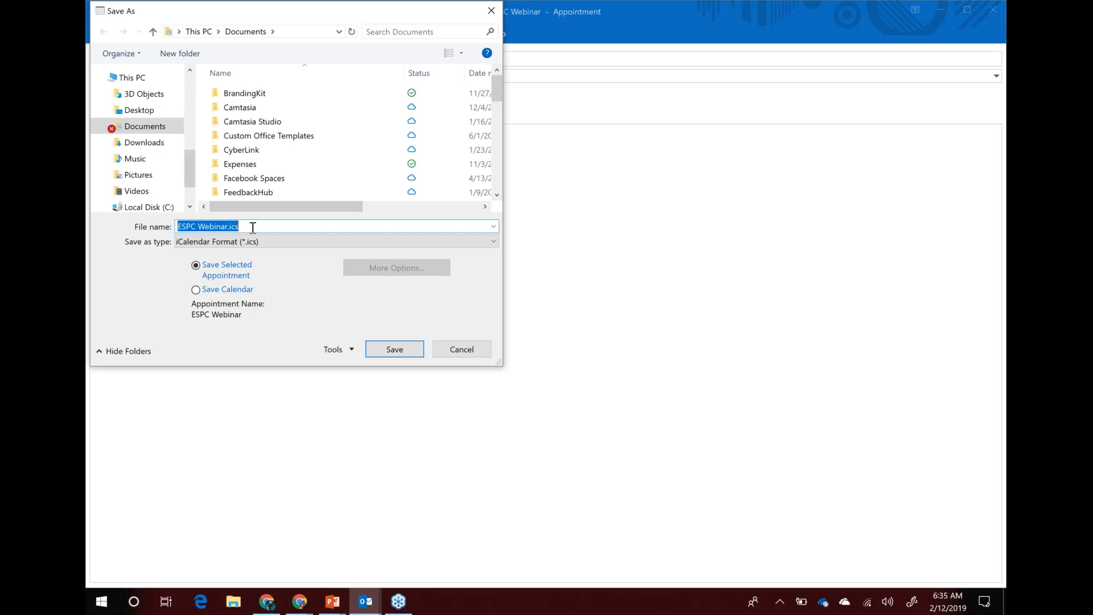
pyautogui.click(392, 351)
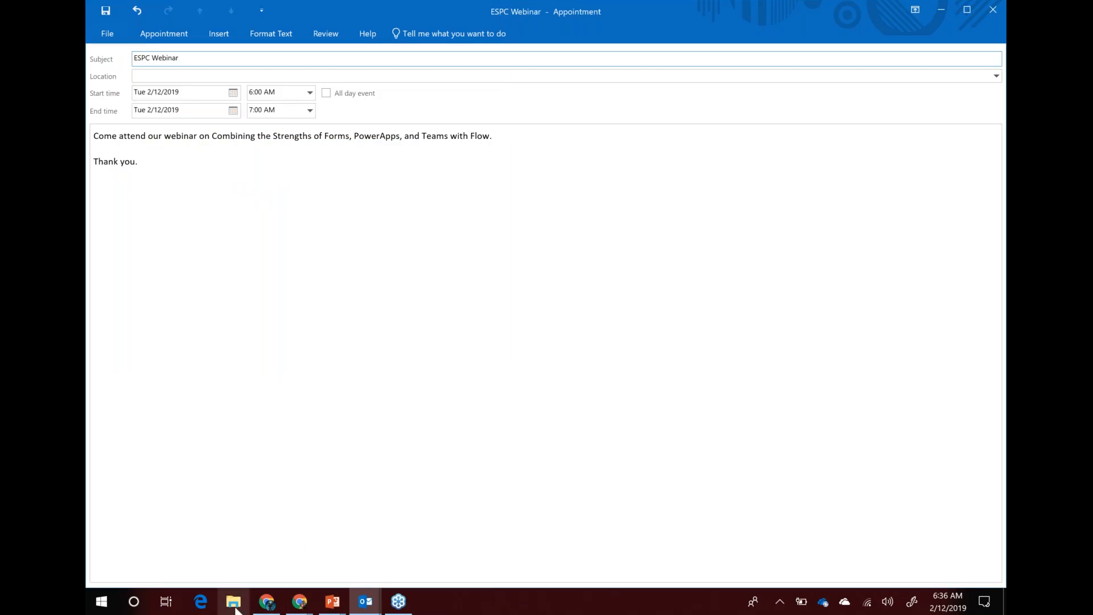
pyautogui.click(992, 10)
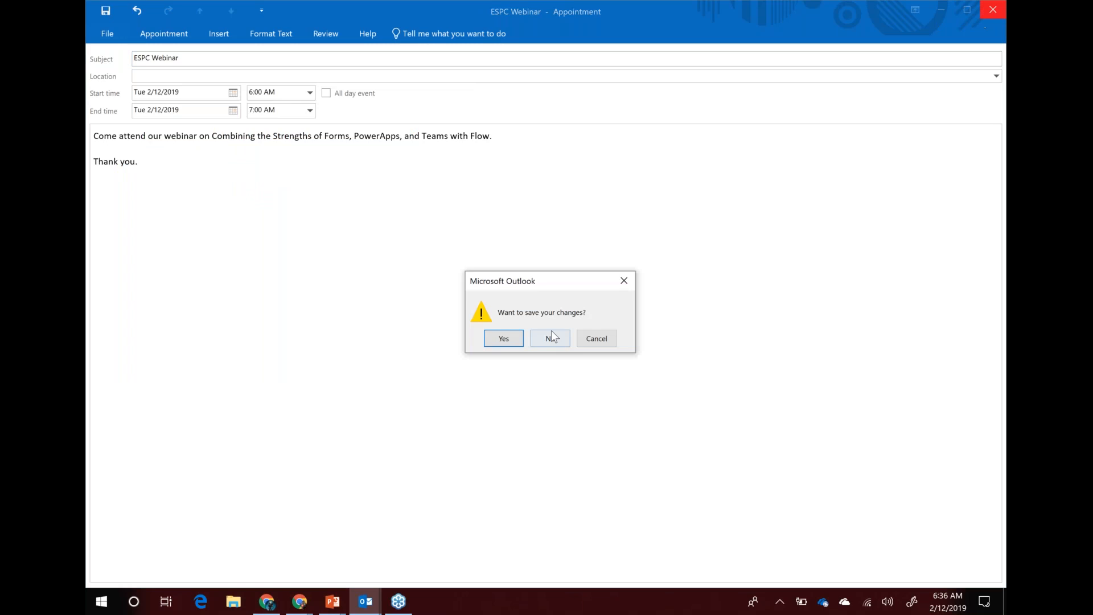
pyautogui.click(550, 339)
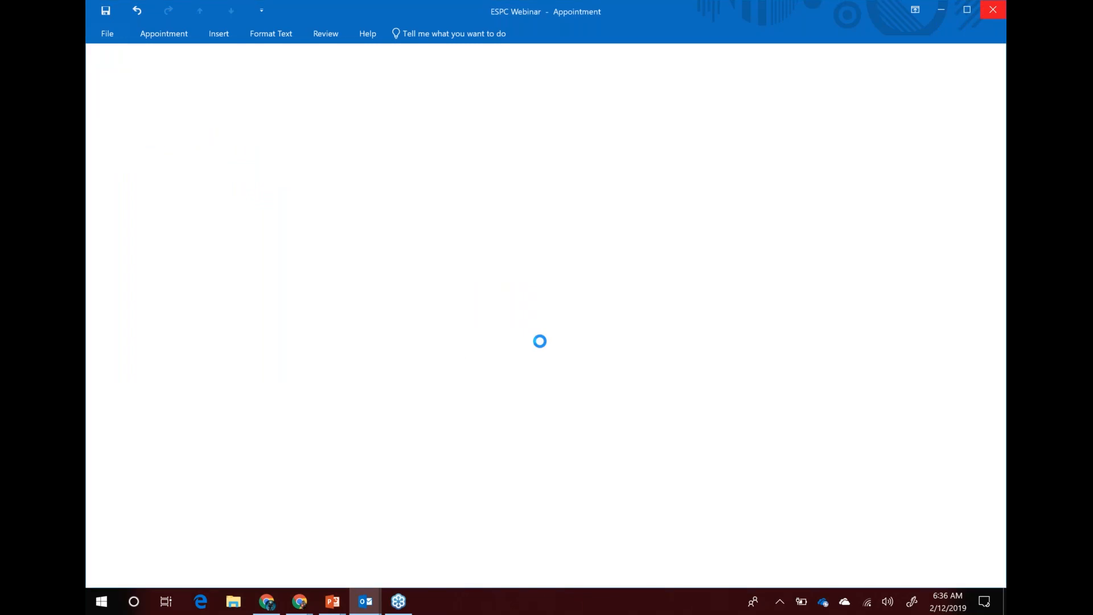
pyautogui.press('super+e')
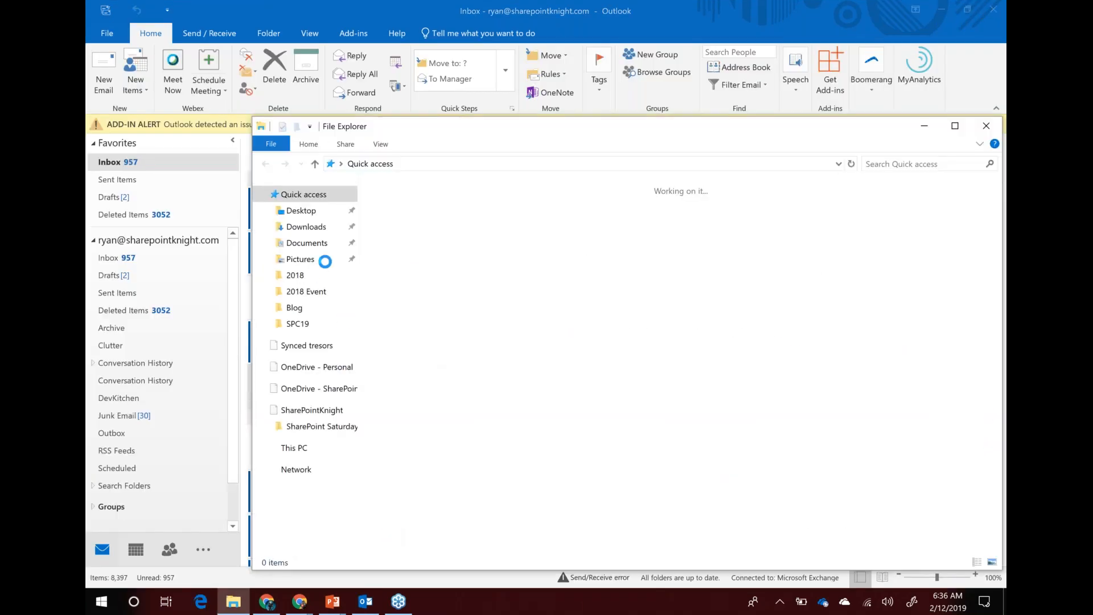
# Find ESPC Webinar.ics in the Documents folder and open it
pyautogui.click(288, 213)
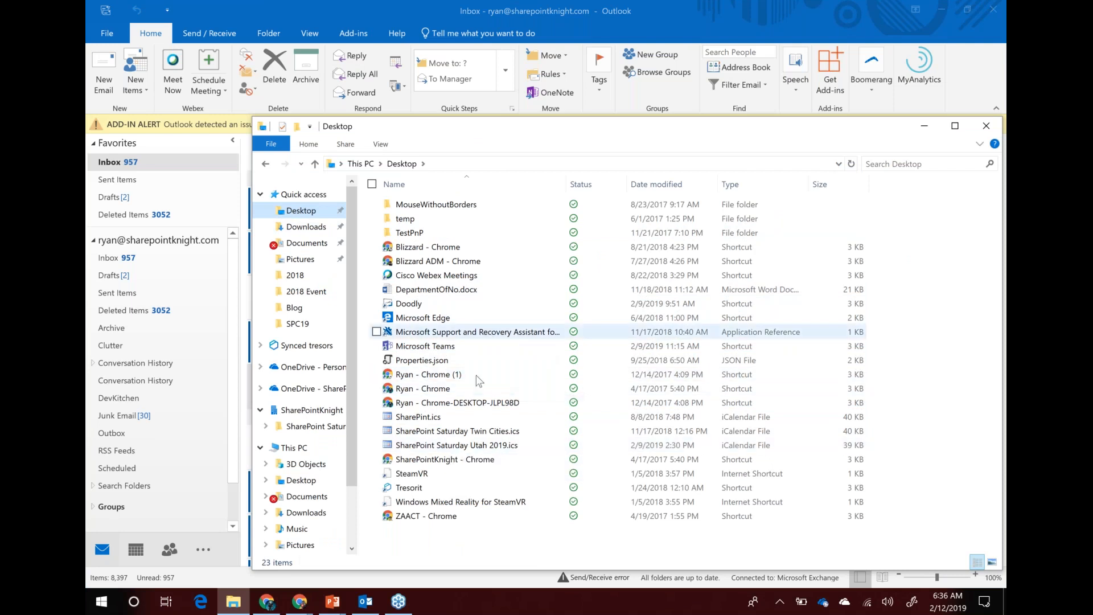
pyautogui.click(443, 446)
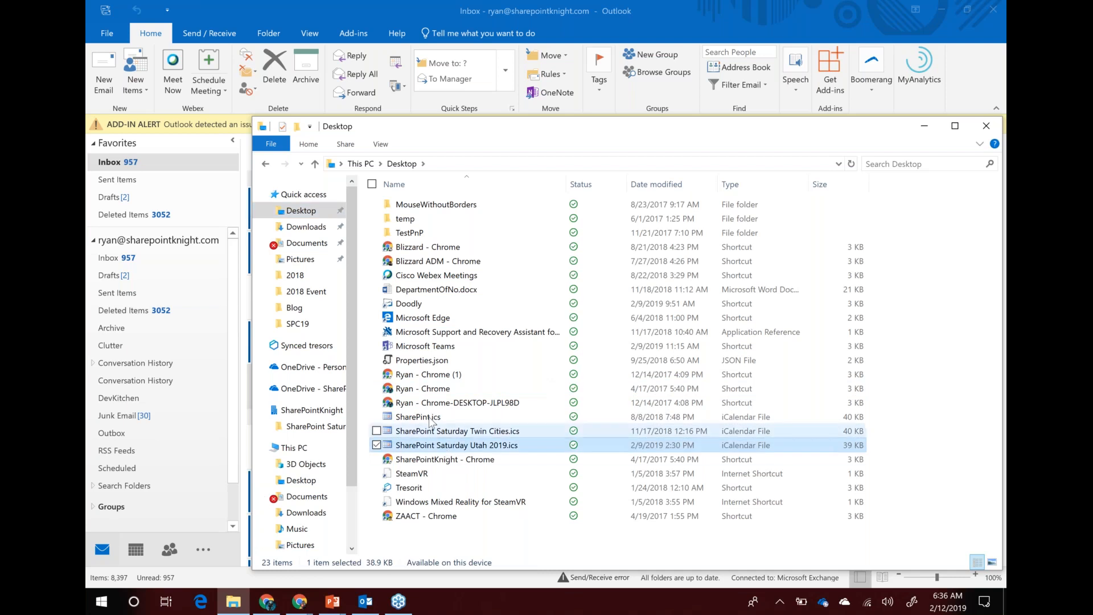
pyautogui.click(306, 244)
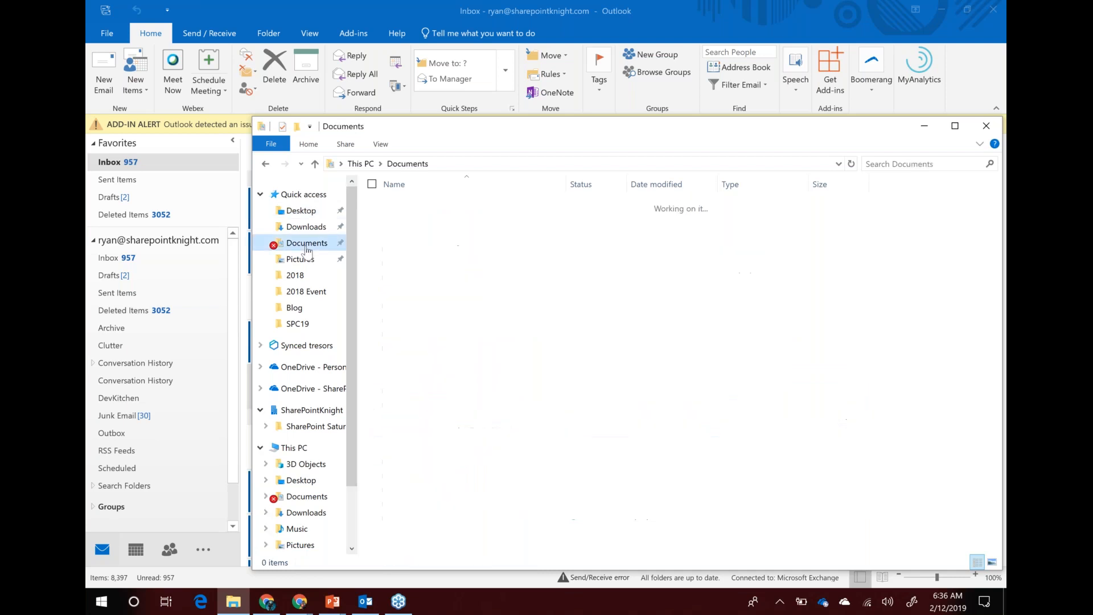
pyautogui.scroll(-15, 478, 364)
pyautogui.click(475, 378)
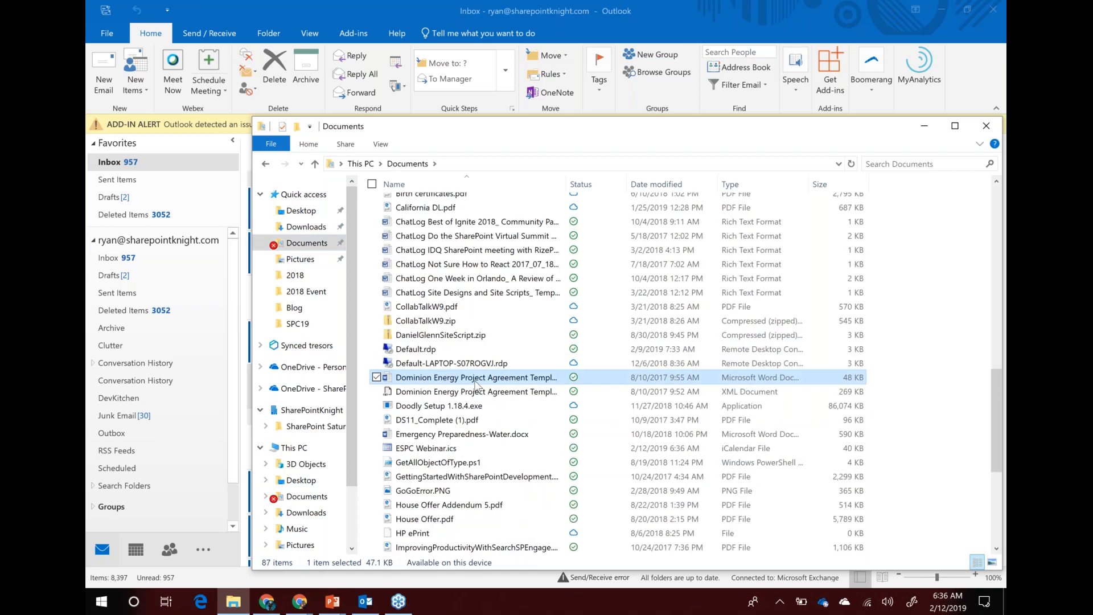
pyautogui.click(428, 434)
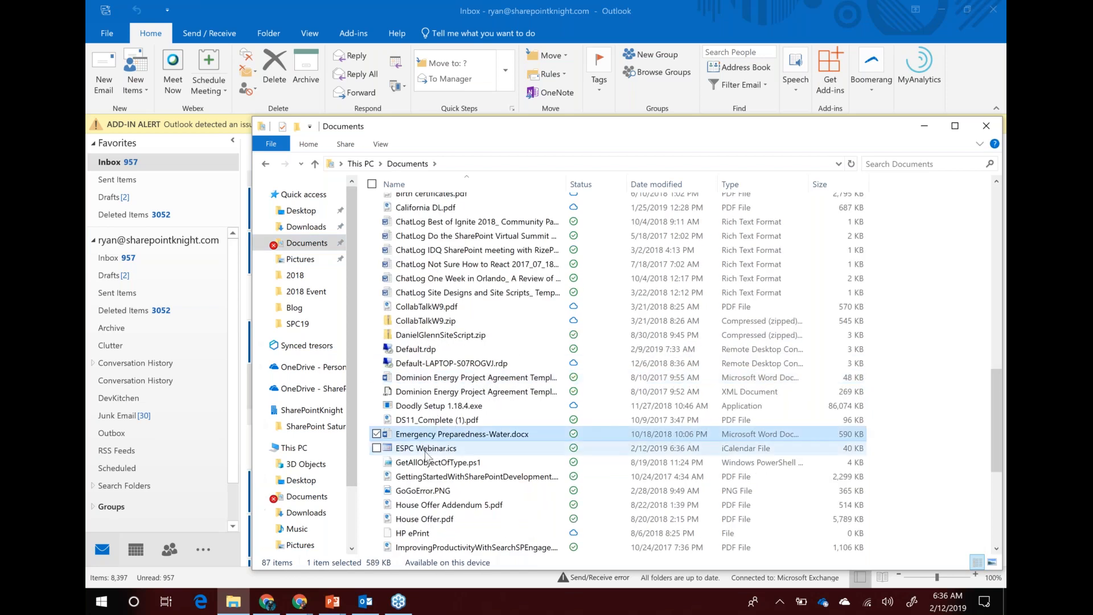
pyautogui.click(425, 450)
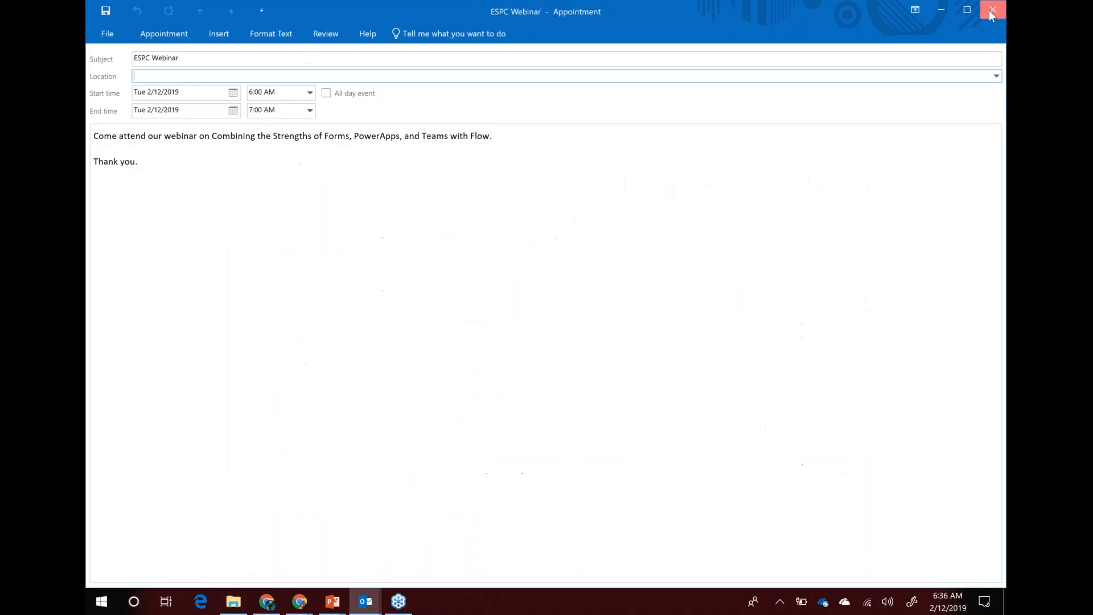
# Close the appointment without saving and open ESPC Webinar.ics in Notepad++
pyautogui.click(991, 10)
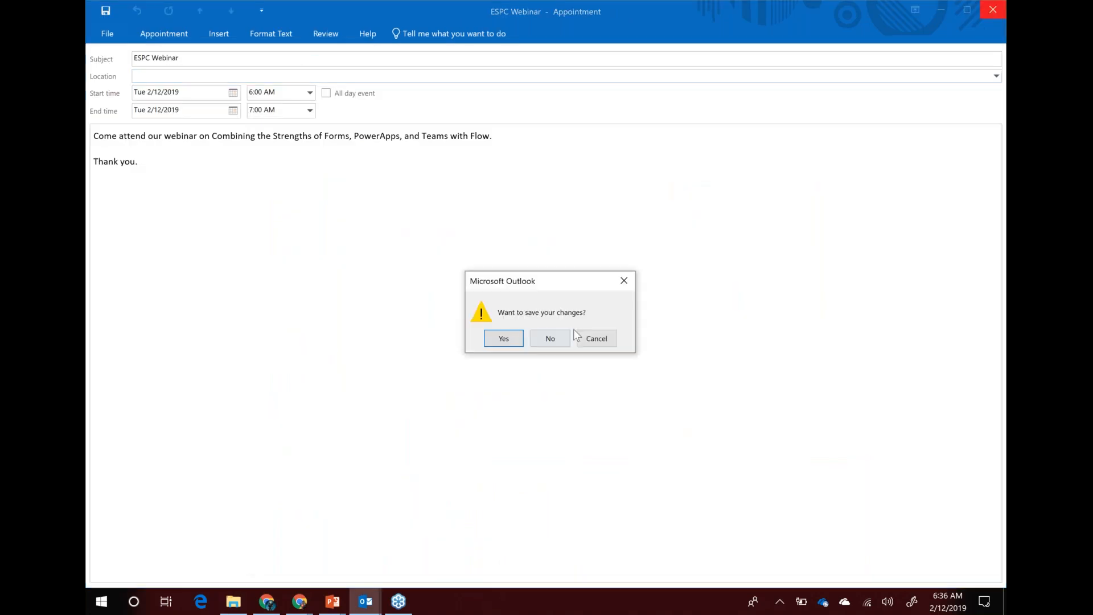
pyautogui.click(554, 335)
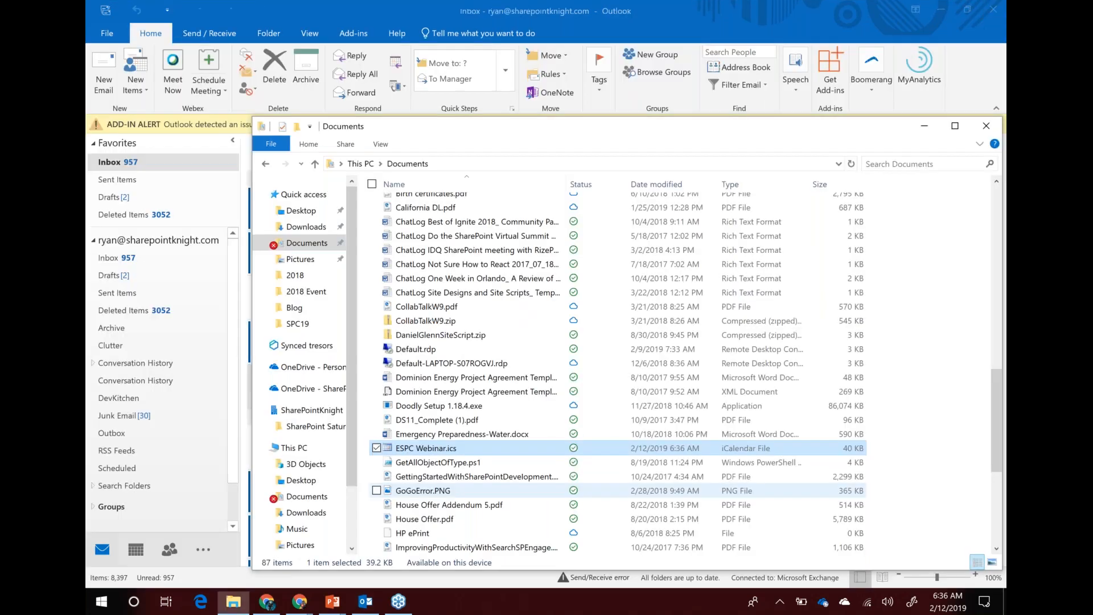
pyautogui.rightClick(418, 449)
pyautogui.click(287, 251)
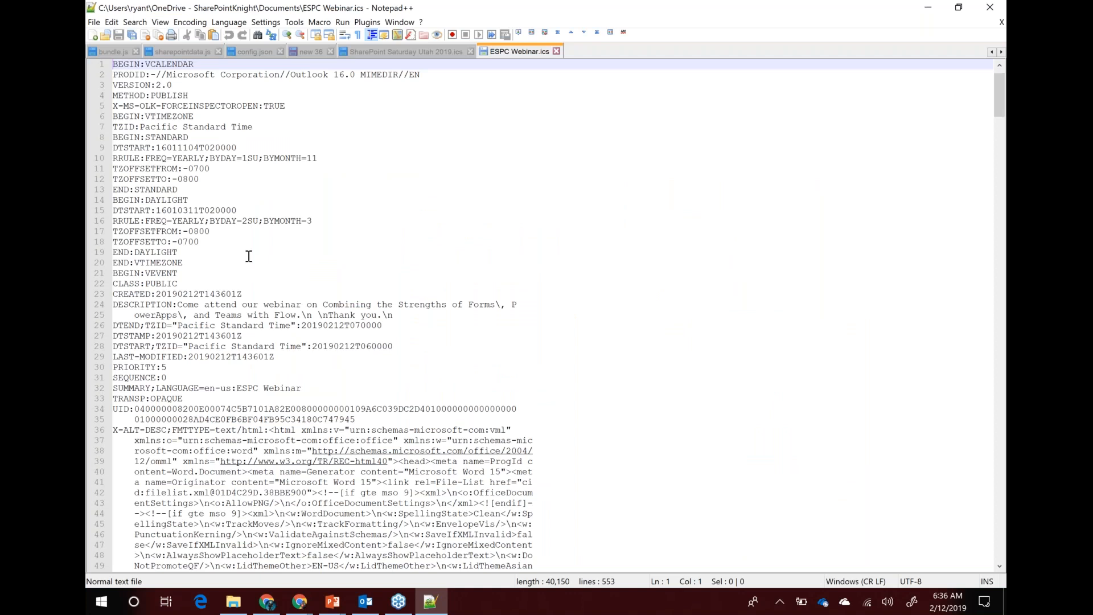
pyautogui.scroll(-7, 245, 258)
pyautogui.scroll(-20, 246, 257)
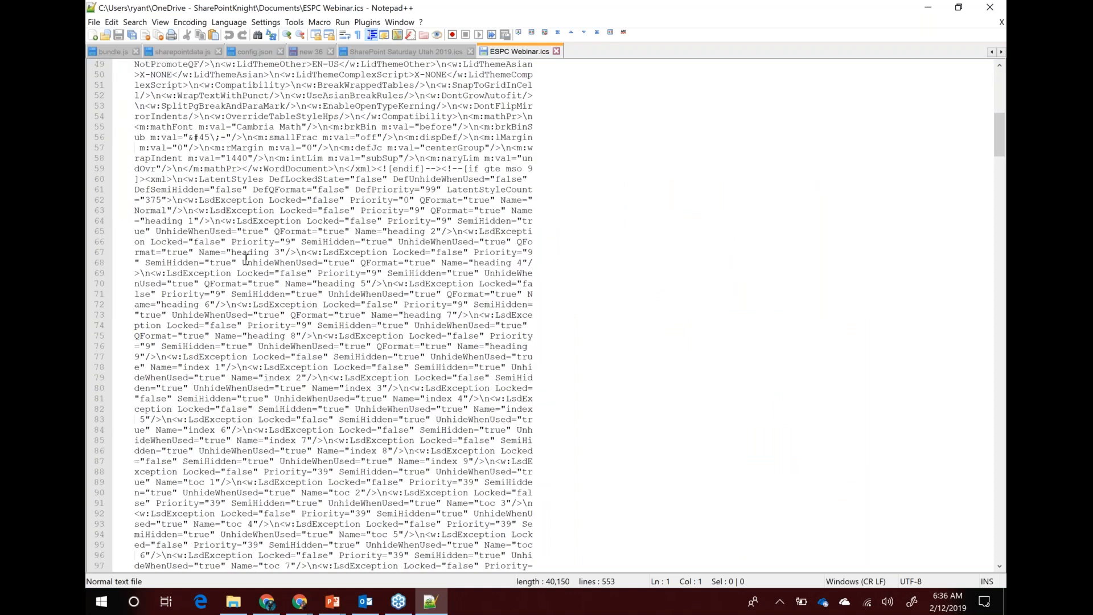
pyautogui.scroll(-20, 252, 275)
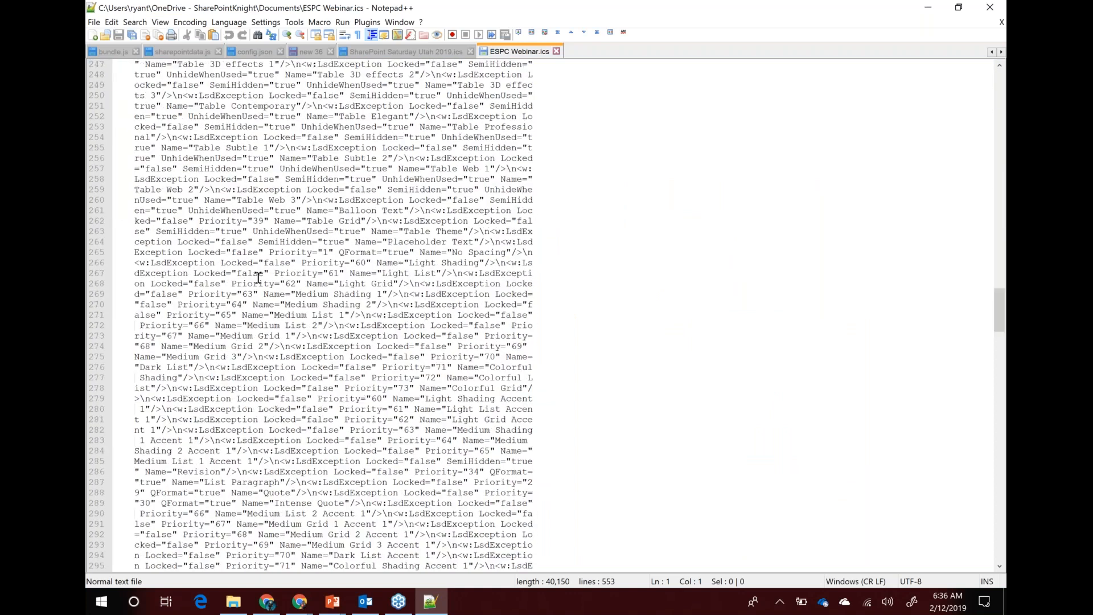
pyautogui.moveTo(1000, 358); pyautogui.dragTo(1000, 550)
# Select all the calendar text and go back to the email's attachment content field
pyautogui.click(389, 546)
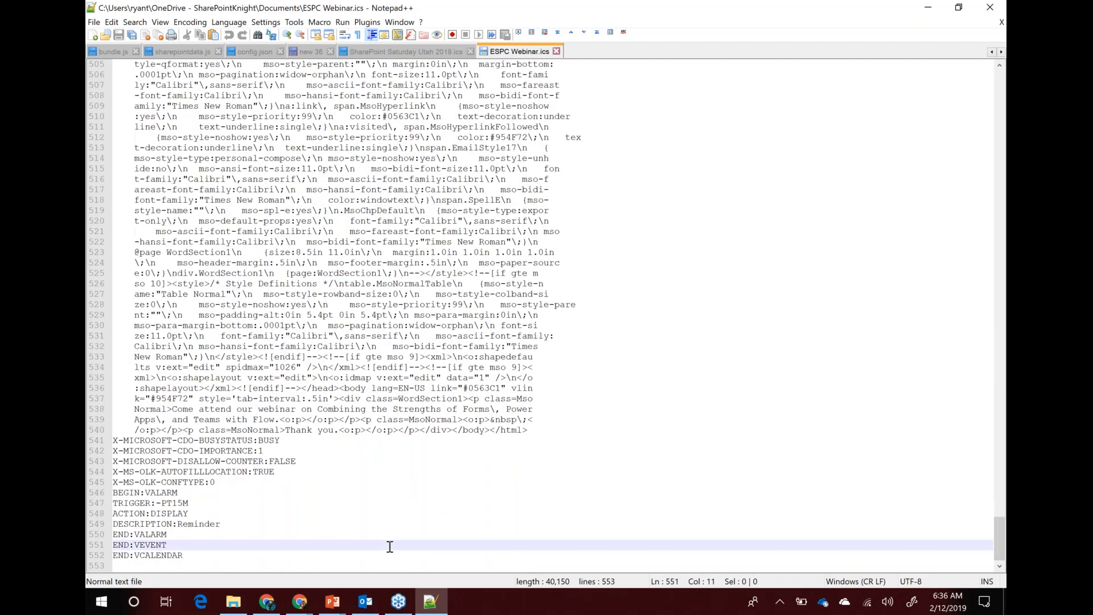
pyautogui.hotkey('ctrl', 'a')
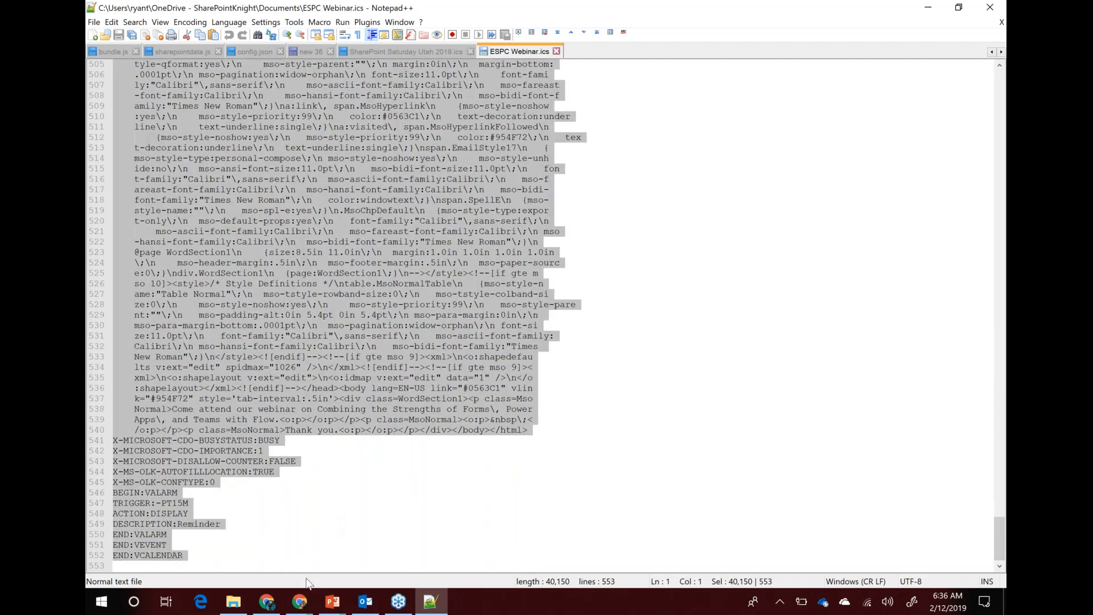
pyautogui.click(306, 607)
pyautogui.click(364, 532)
pyautogui.click(538, 354)
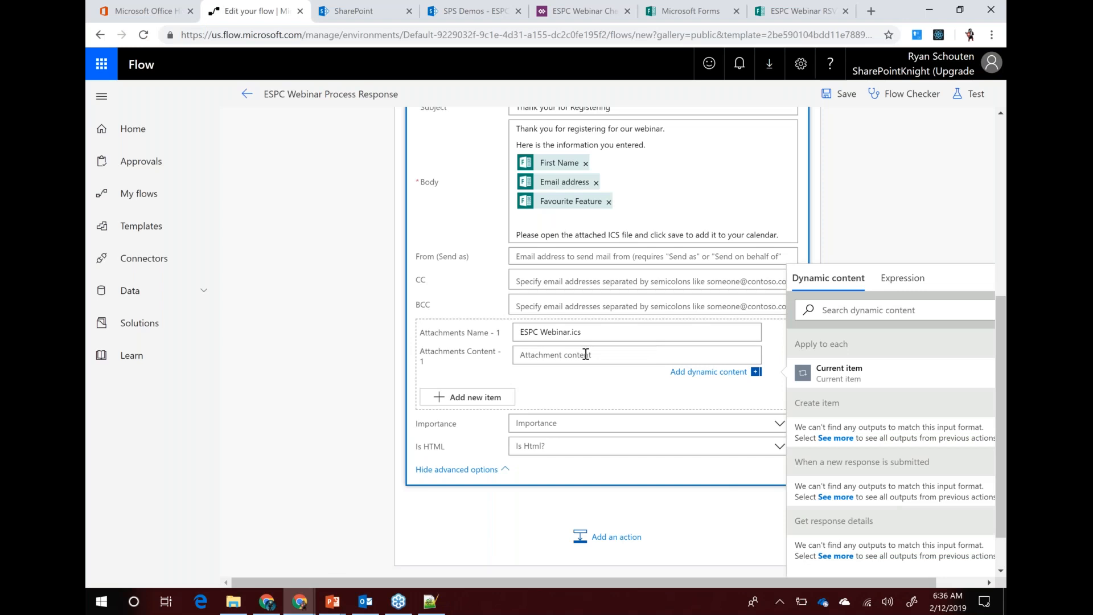
# Paste the ESPC Webinar.ics text, BEGIN:VCALENDAR through END:VCALENDAR, into Attachments Content
pyautogui.hotkey('ctrl', 'v')
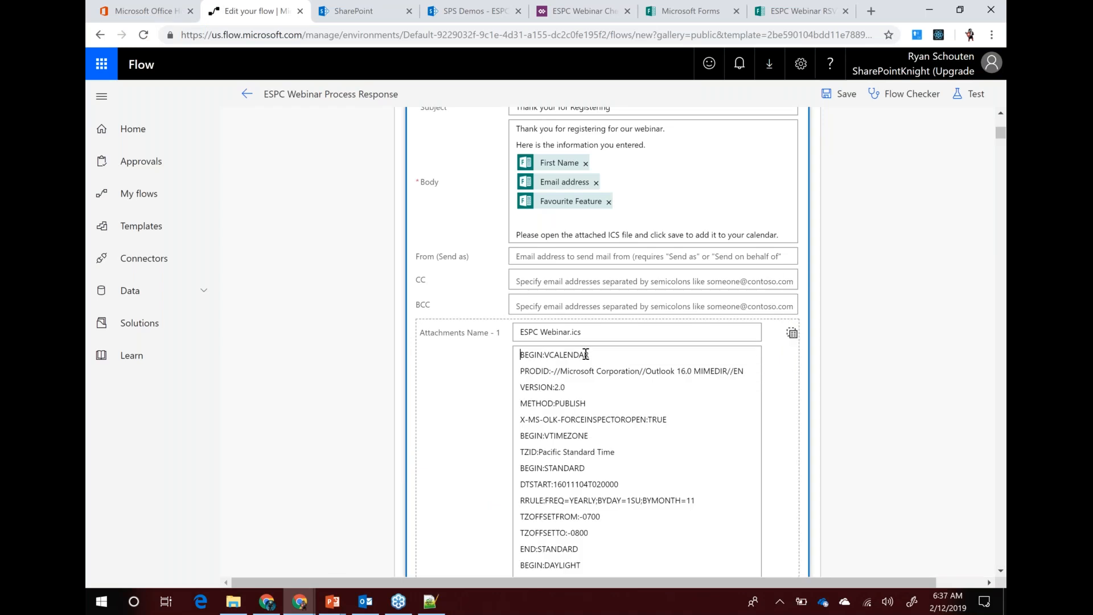
pyautogui.scroll(-8, 464, 393)
pyautogui.scroll(-15, 464, 397)
pyautogui.scroll(-8, 443, 393)
pyautogui.moveTo(1003, 239); pyautogui.dragTo(1004, 597)
pyautogui.moveTo(1005, 517); pyautogui.dragTo(1005, 114)
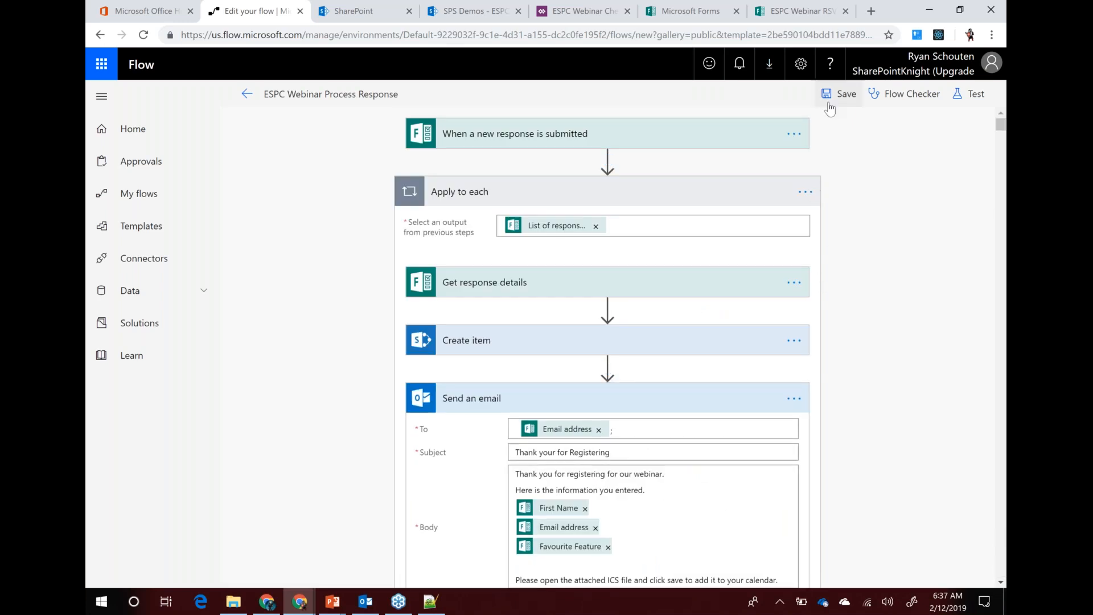
# Attempt to save the flow; validation fails because the expression length exceeds the 8192 limit
pyautogui.click(839, 97)
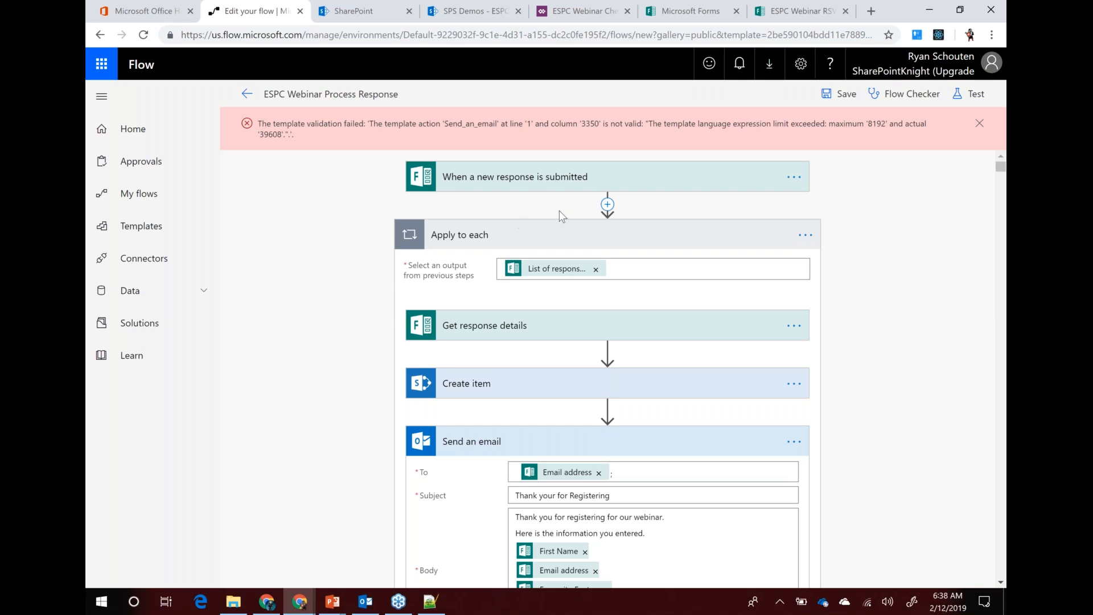
pyautogui.click(607, 204)
# Insert an Initialize variable action directly after the trigger
pyautogui.click(610, 225)
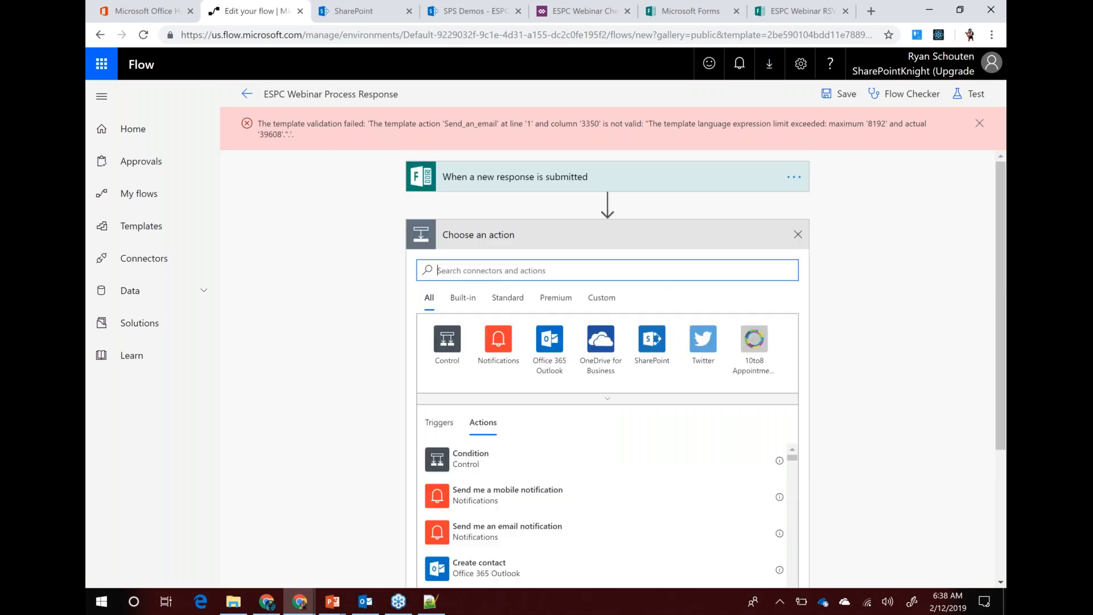
pyautogui.write('initial')
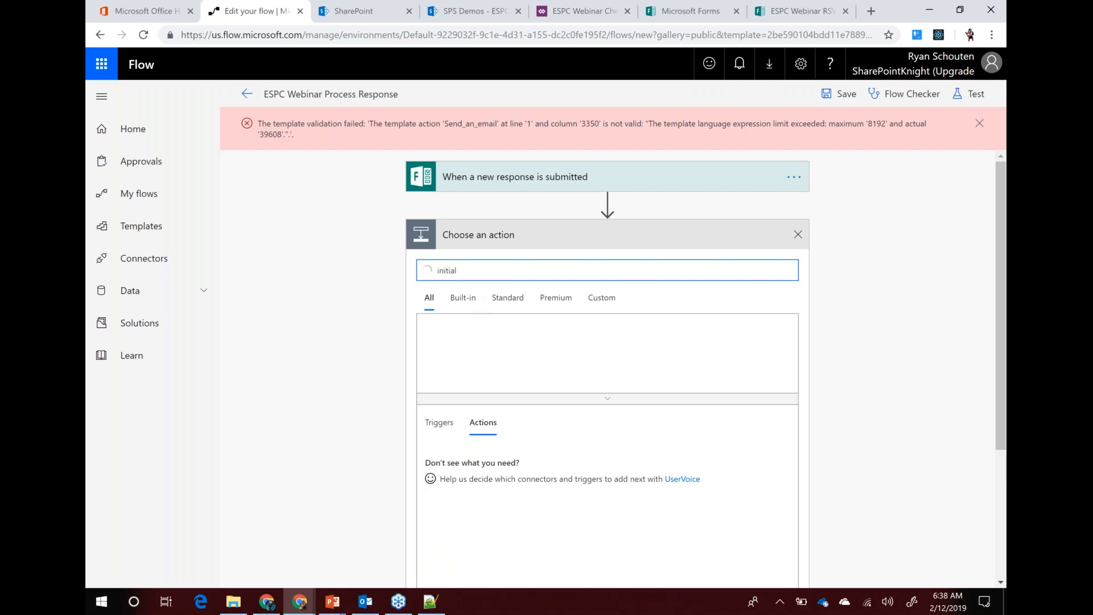
pyautogui.click(434, 466)
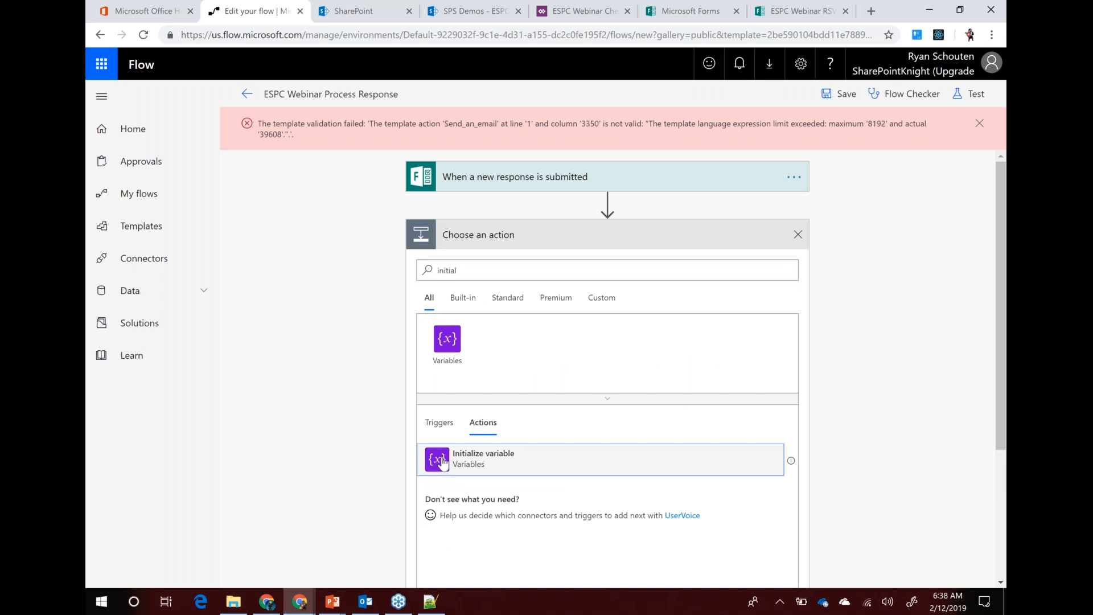
pyautogui.click(443, 464)
# Name the variable ICS Content, type String, with the pasted calendar text as its value
pyautogui.click(532, 268)
pyautogui.write('I')
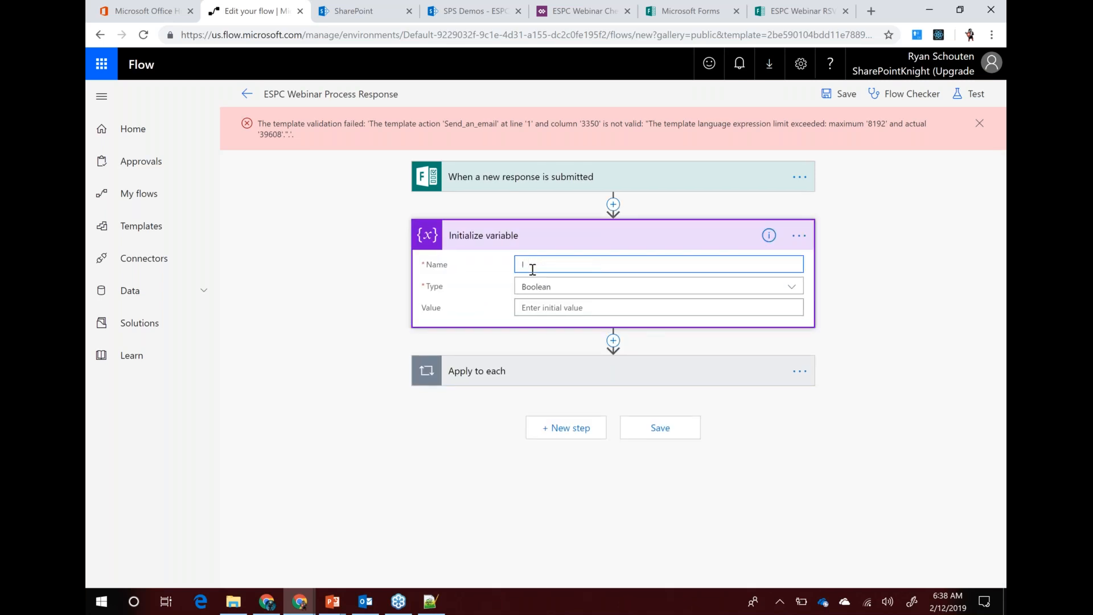
pyautogui.write('CS Content')
pyautogui.click(560, 293)
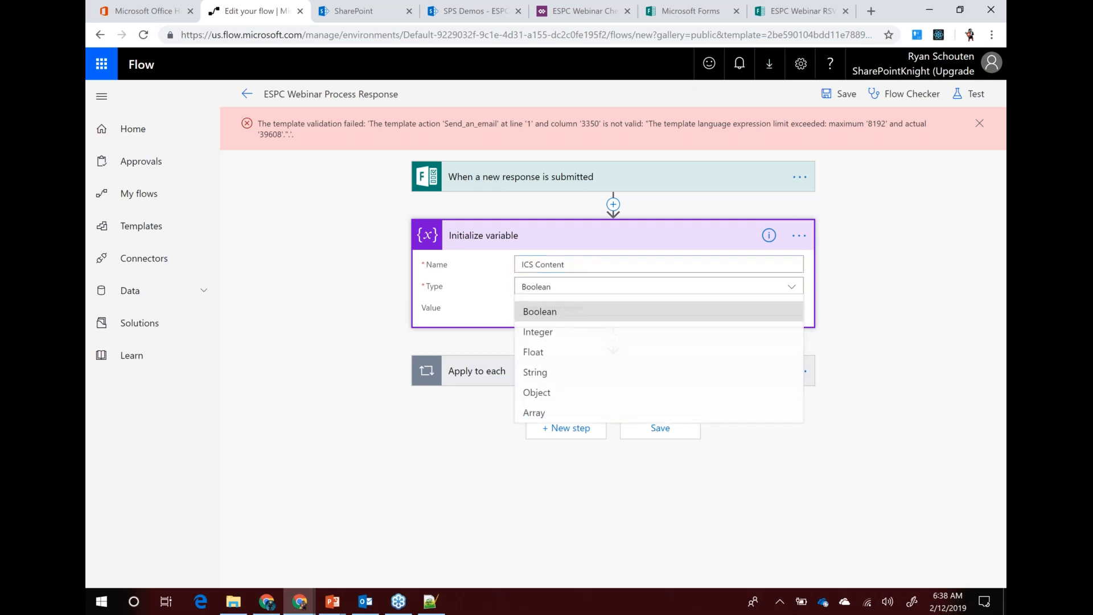
pyautogui.click(544, 380)
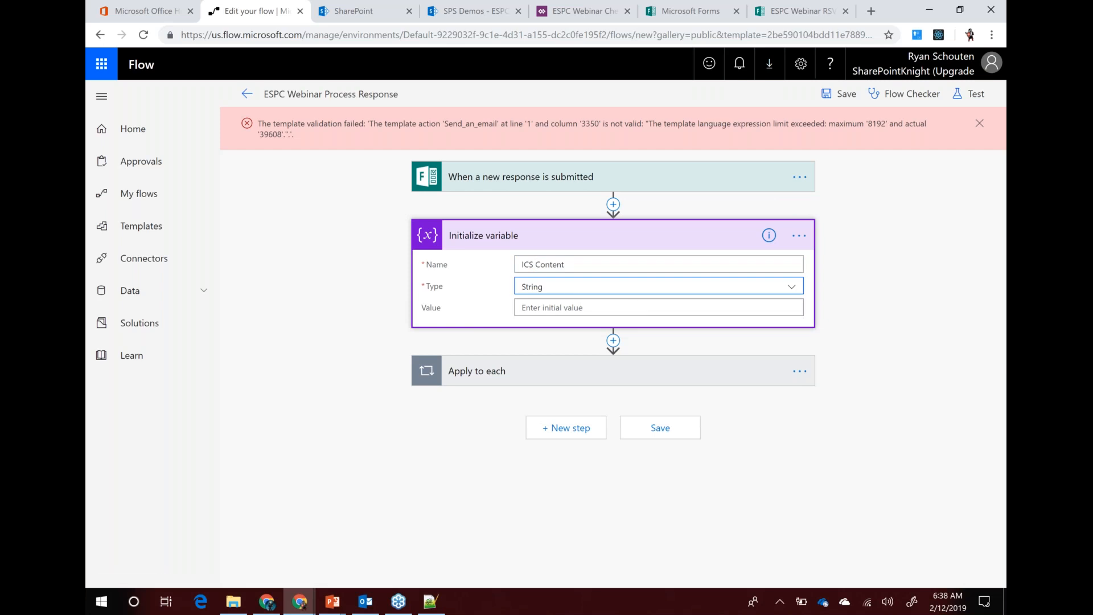
pyautogui.click(542, 306)
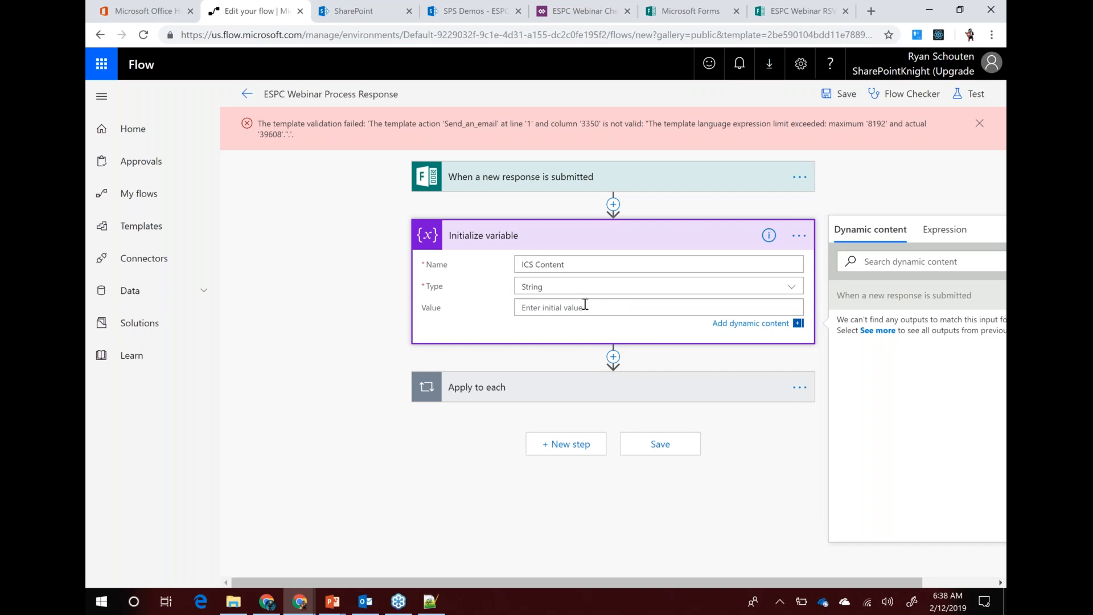
pyautogui.hotkey('ctrl', 'v')
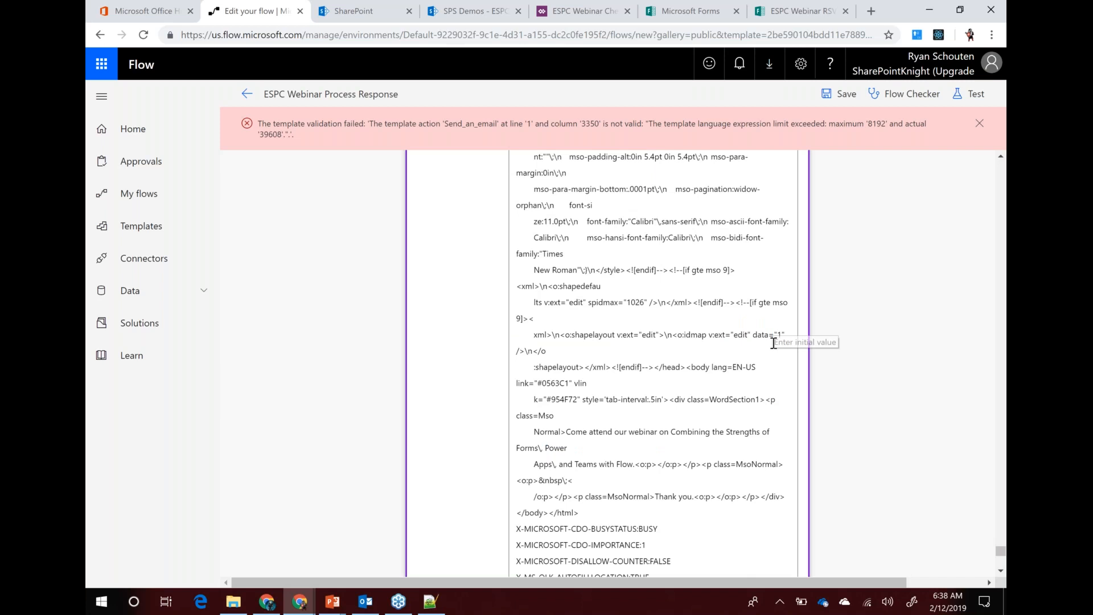
pyautogui.scroll(10, 773, 343)
pyautogui.scroll(15, 535, 319)
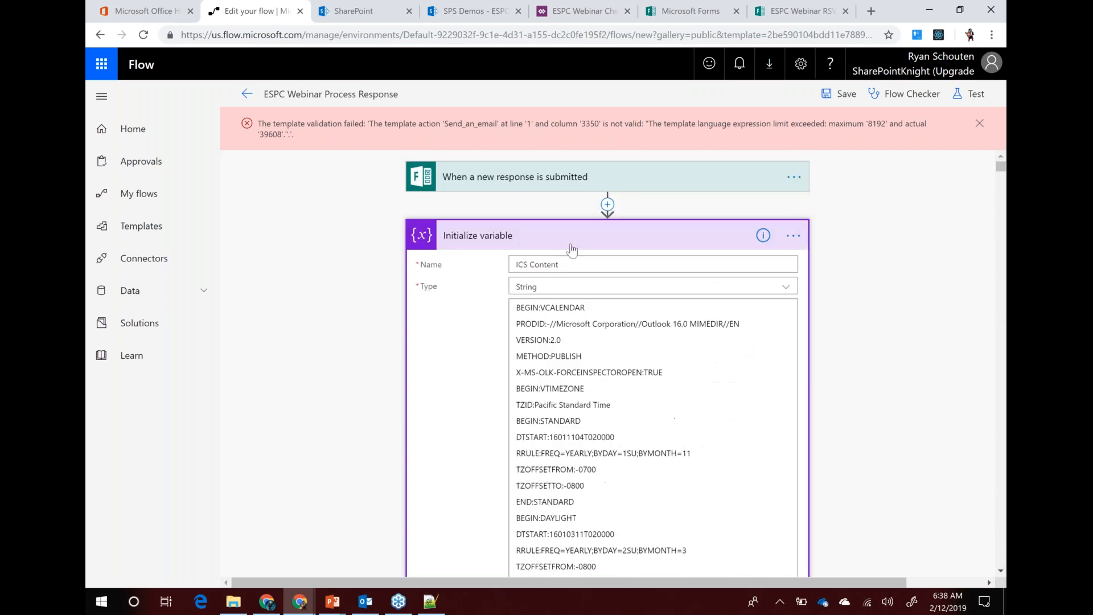
pyautogui.click(524, 245)
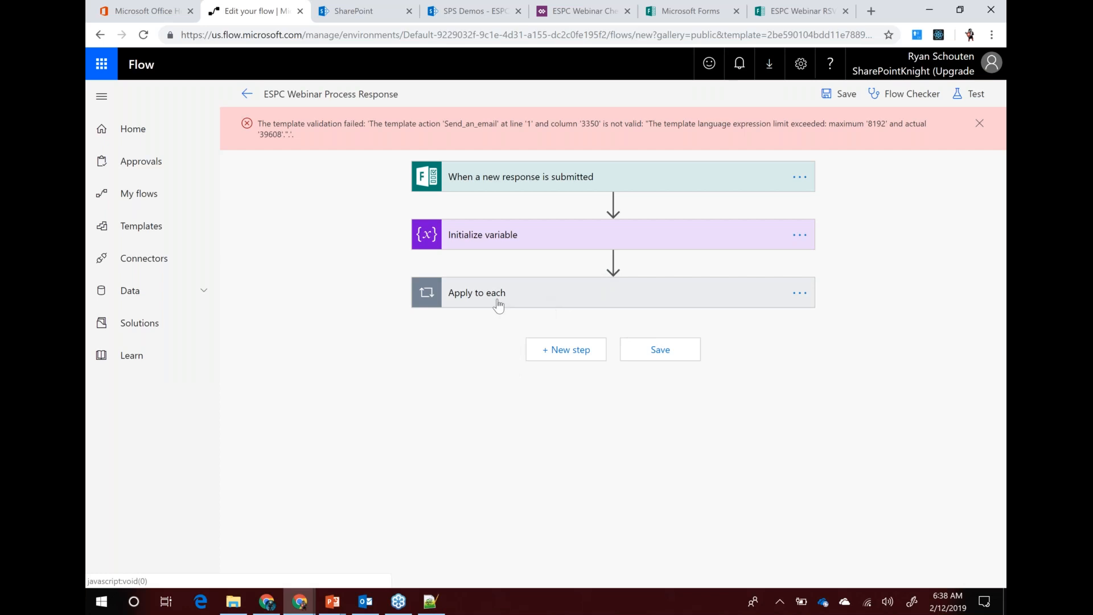
# Clear the email attachment's Content inside Apply to each, insert the ICS Content variable, and save
pyautogui.click(547, 301)
pyautogui.scroll(-7, 482, 330)
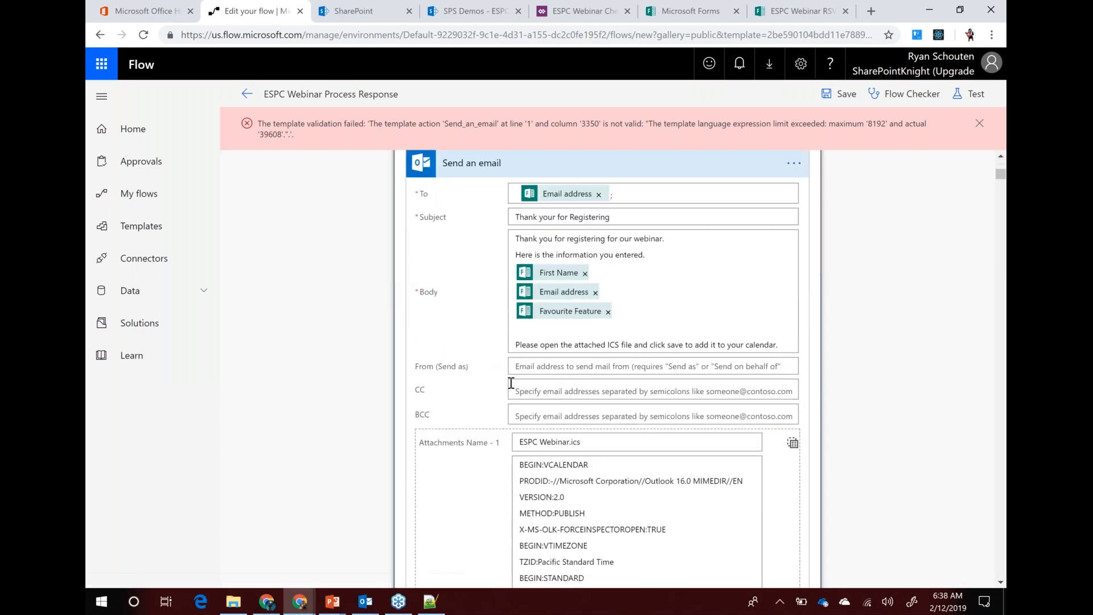
pyautogui.scroll(-2, 546, 303)
pyautogui.click(547, 305)
pyautogui.click(589, 300)
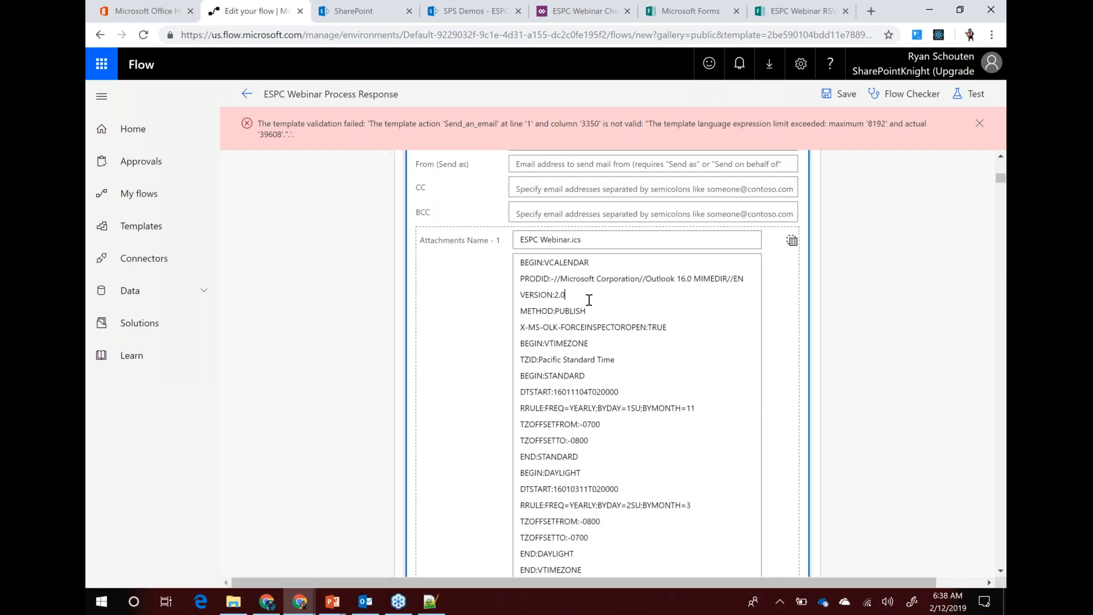
pyautogui.hotkey('ctrl', 'a')
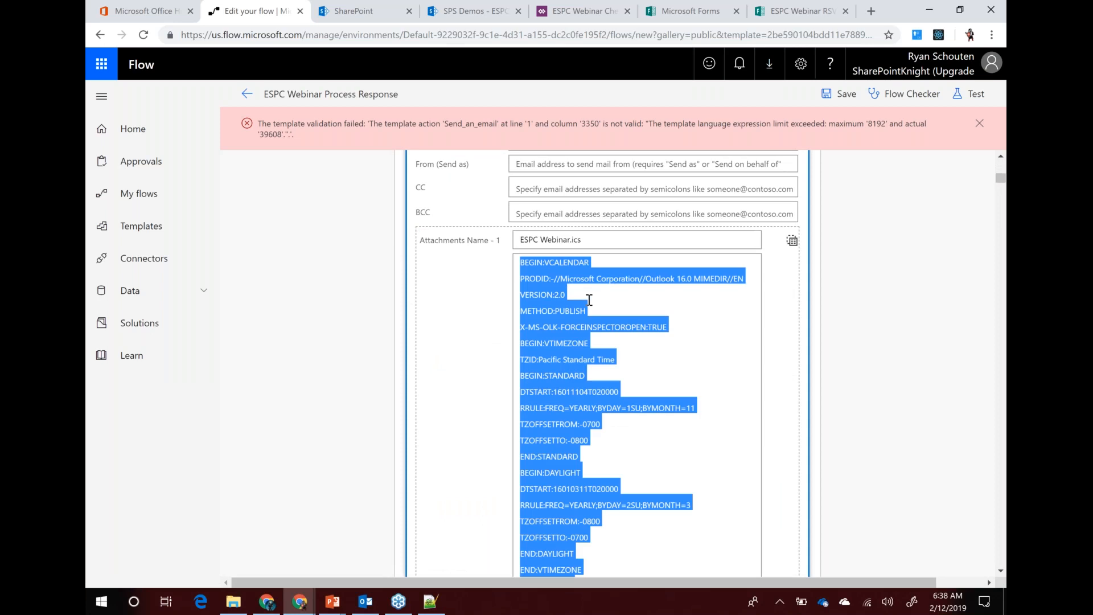
pyautogui.press('Delete')
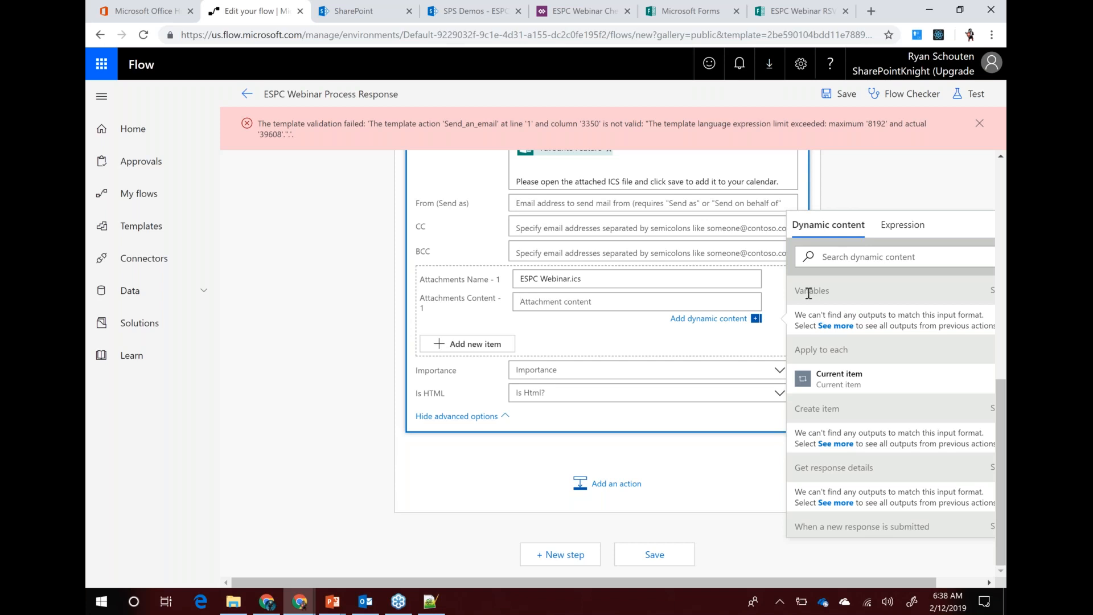
pyautogui.click(832, 330)
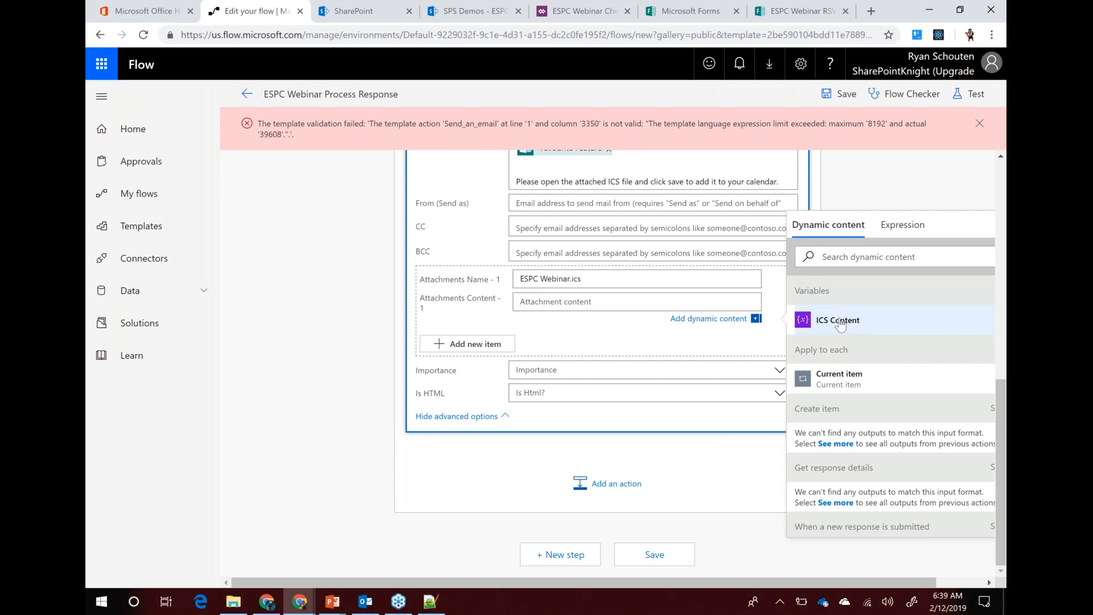
pyautogui.click(841, 324)
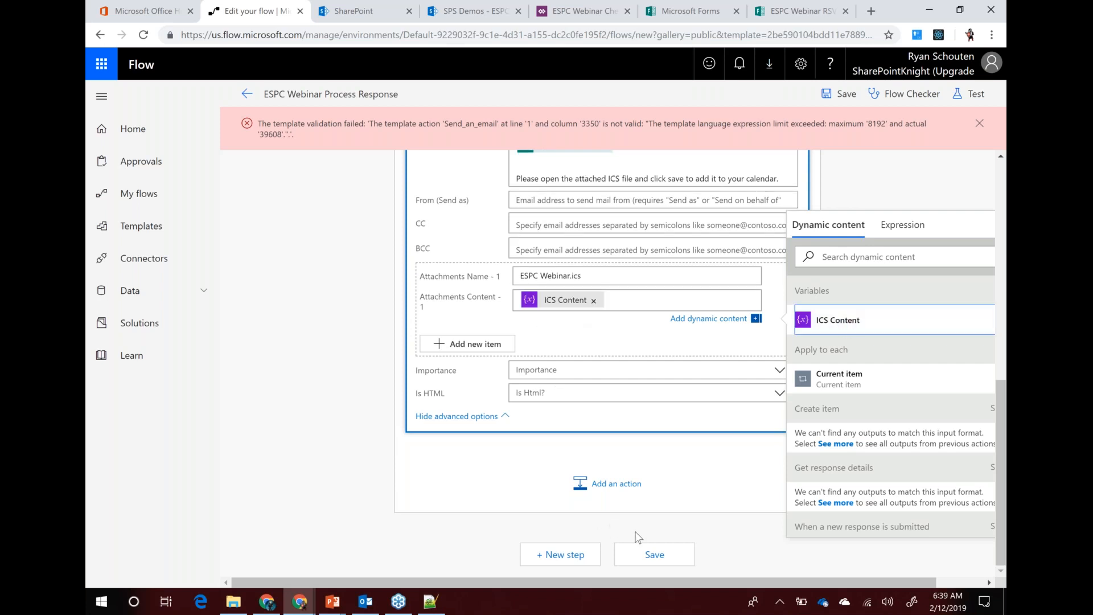
pyautogui.click(655, 556)
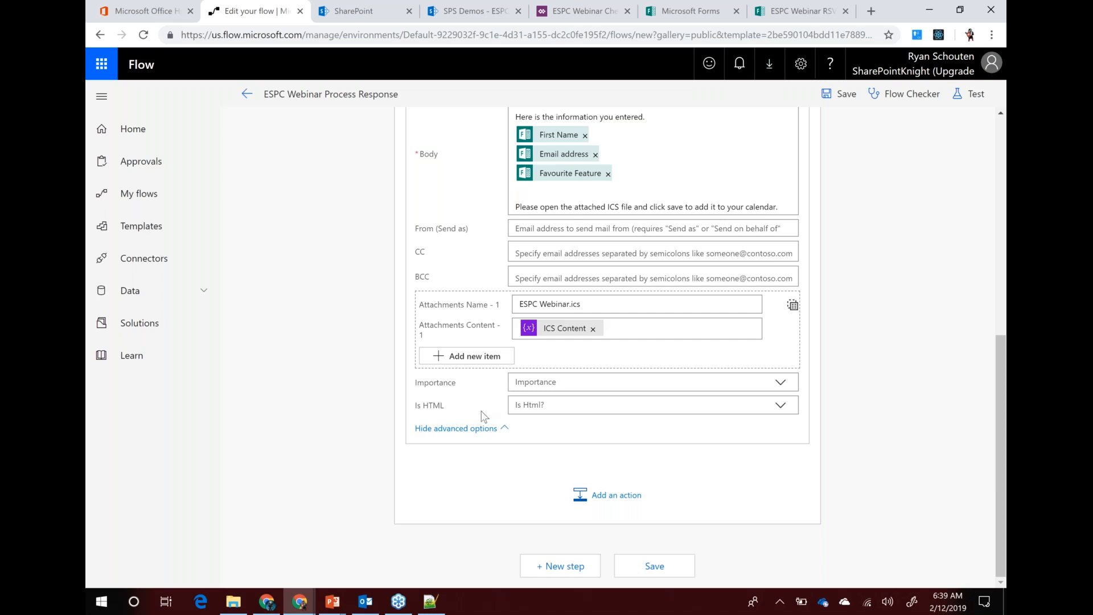
# Add a Microsoft Teams Post message (preview) action after the email step
pyautogui.click(604, 500)
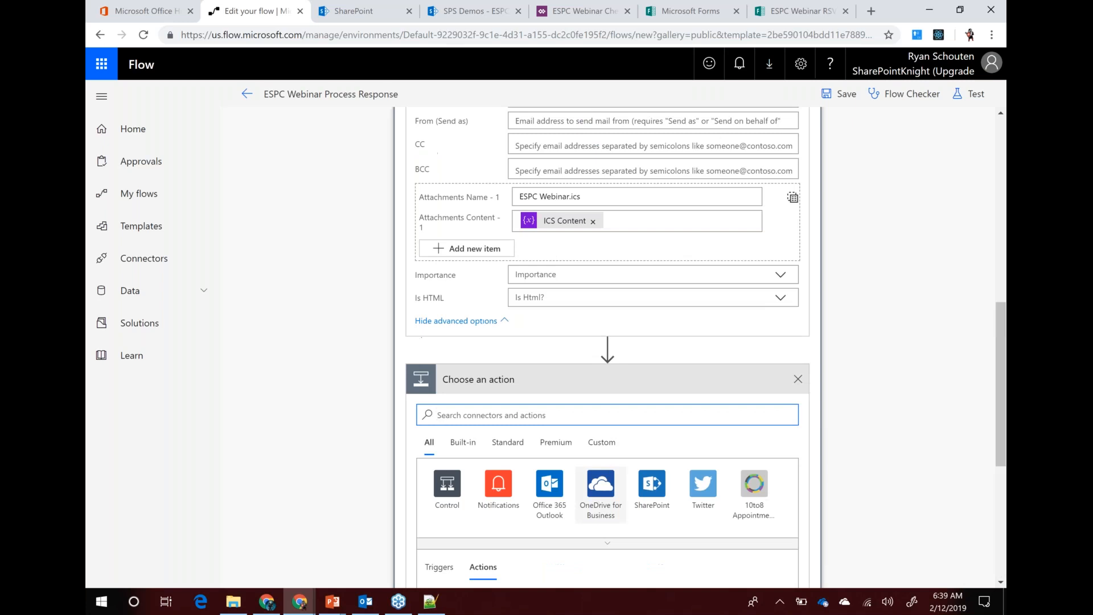
pyautogui.write('teams')
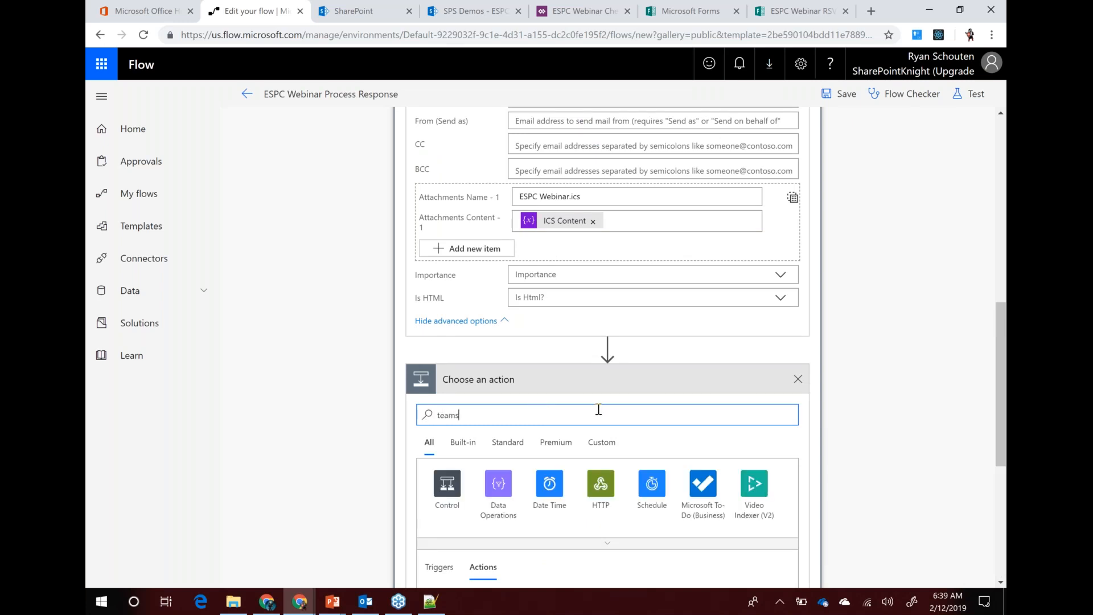
pyautogui.scroll(-3, 581, 408)
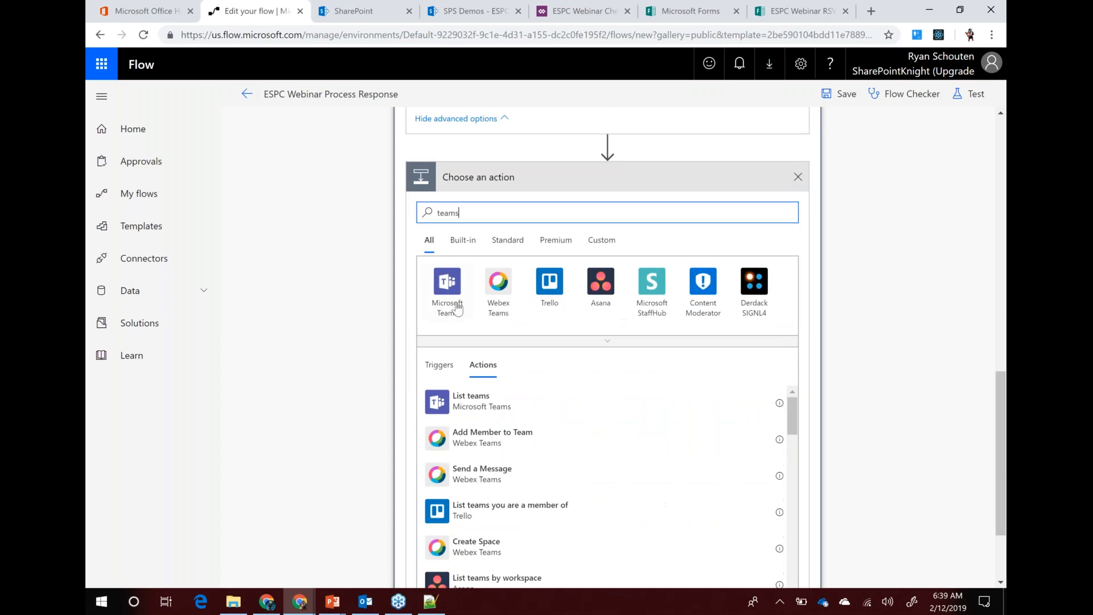
pyautogui.click(447, 288)
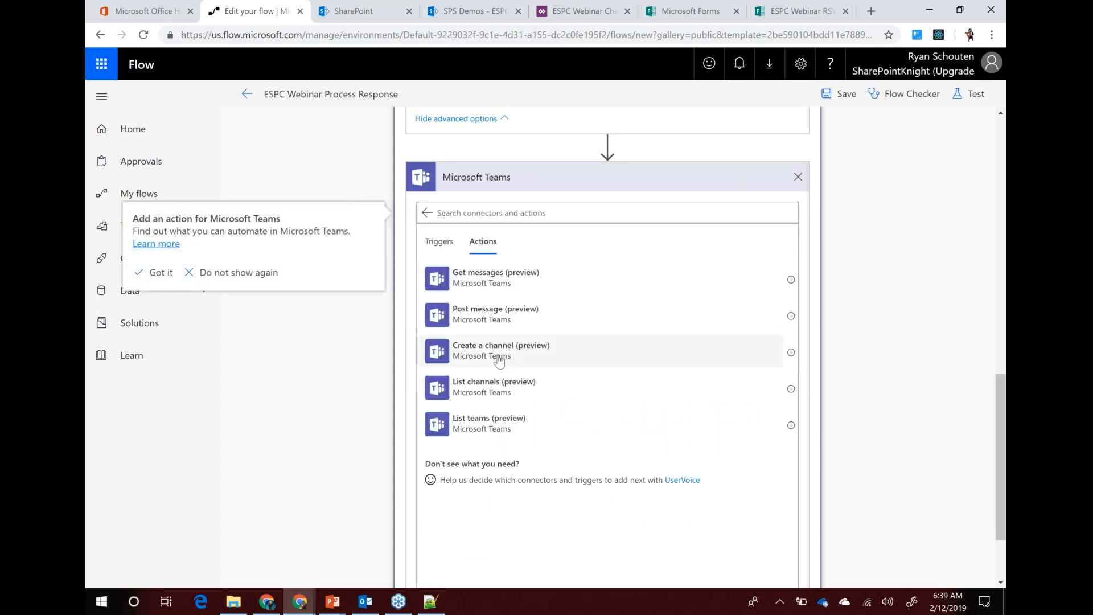
pyautogui.click(479, 313)
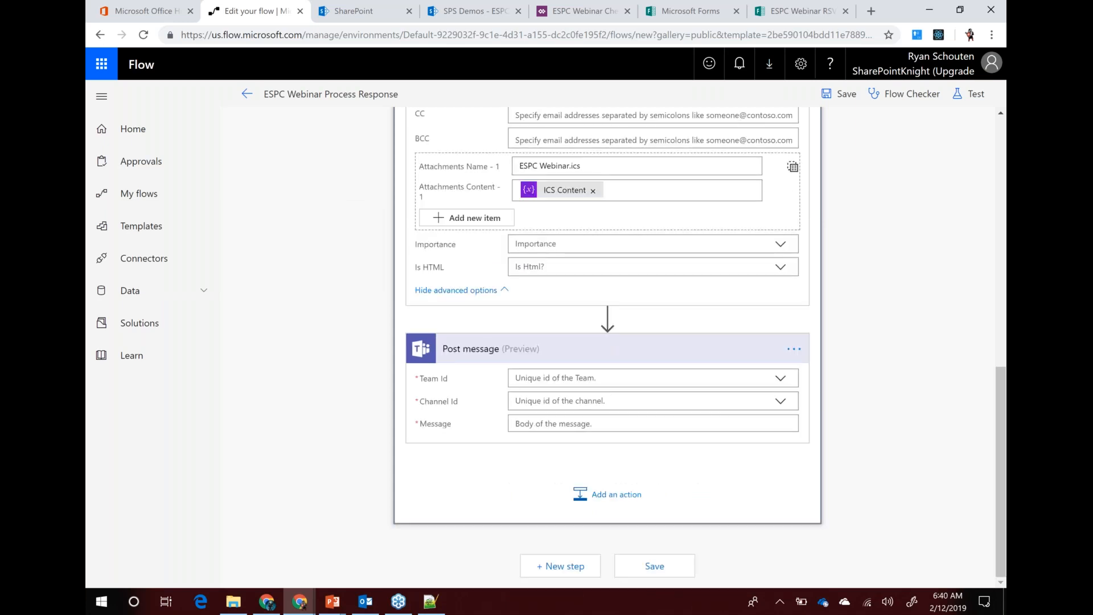
# Set Team Id to Emerald City DOT and Channel Id to General
pyautogui.click(779, 381)
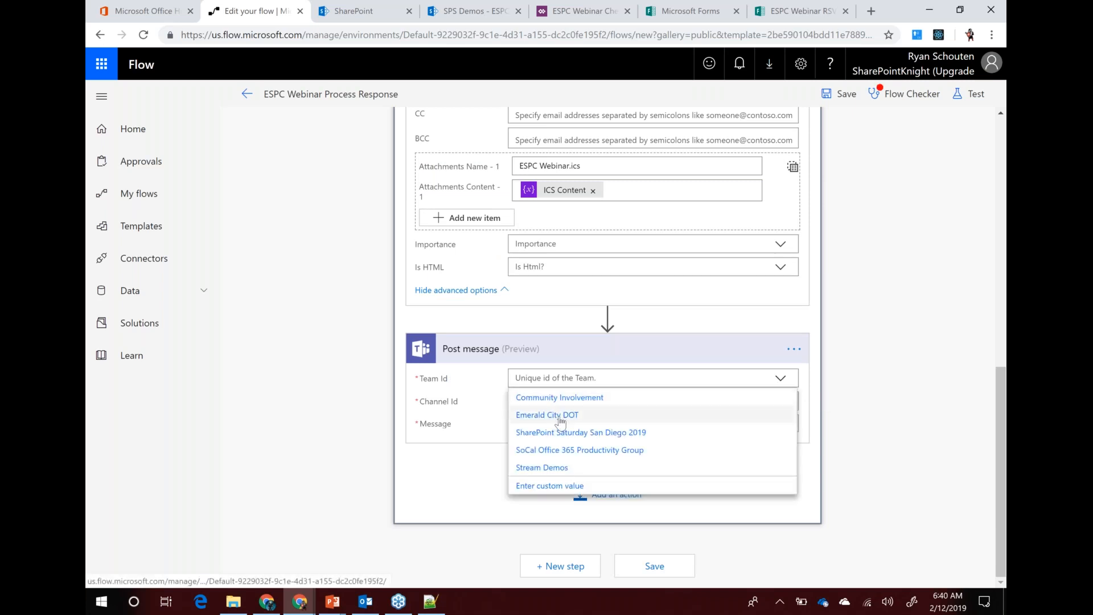
pyautogui.click(535, 417)
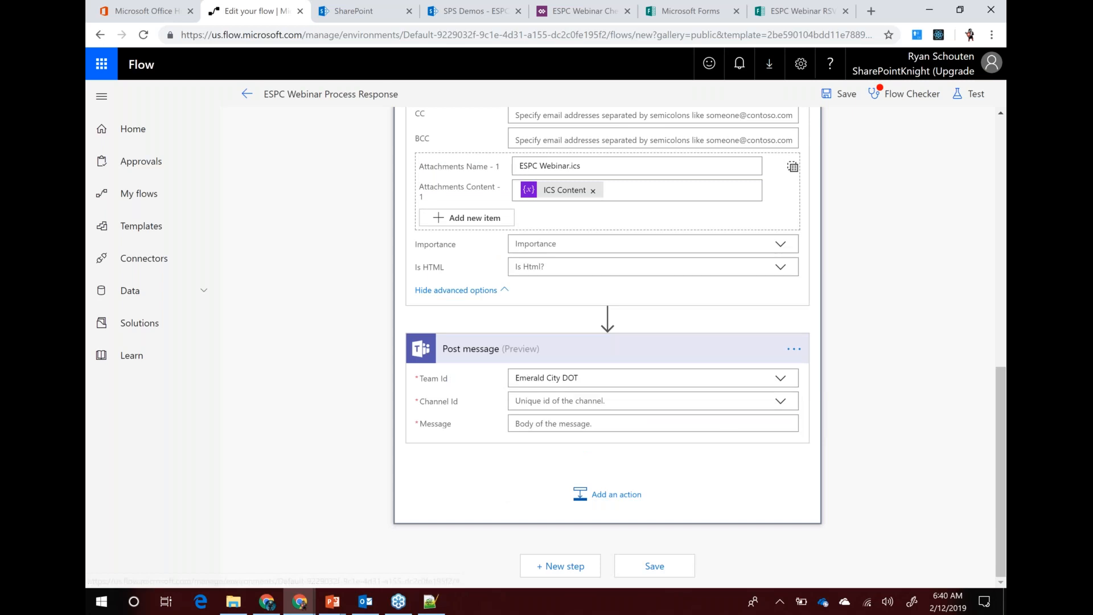
pyautogui.click(777, 402)
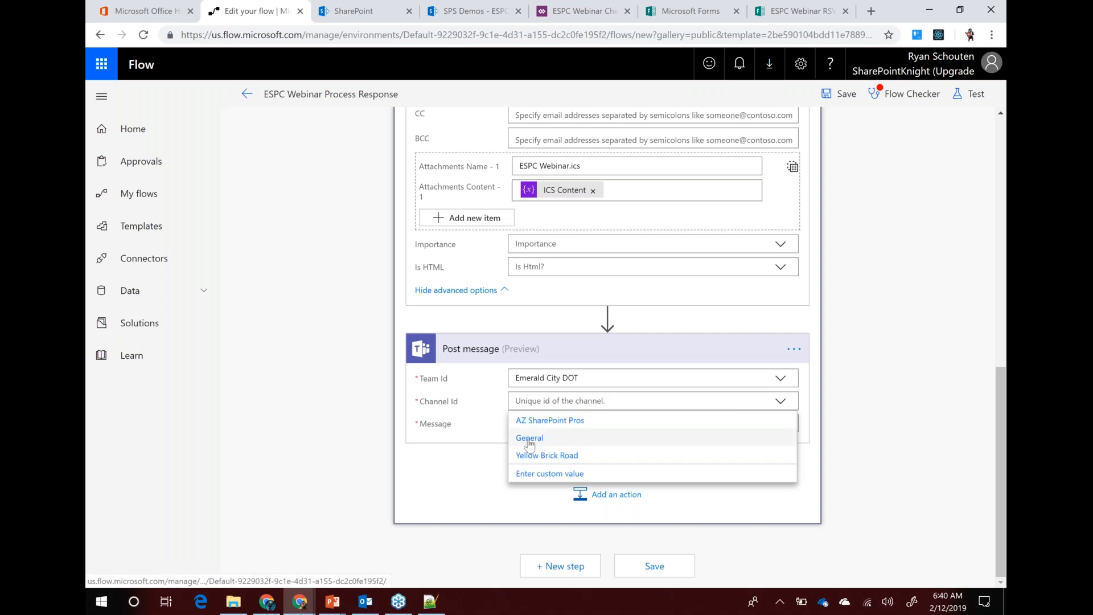
pyautogui.click(572, 439)
# Write 'Congratulations, another person has registered for the webinar.' followed by a Details: line with First Name
pyautogui.click(551, 428)
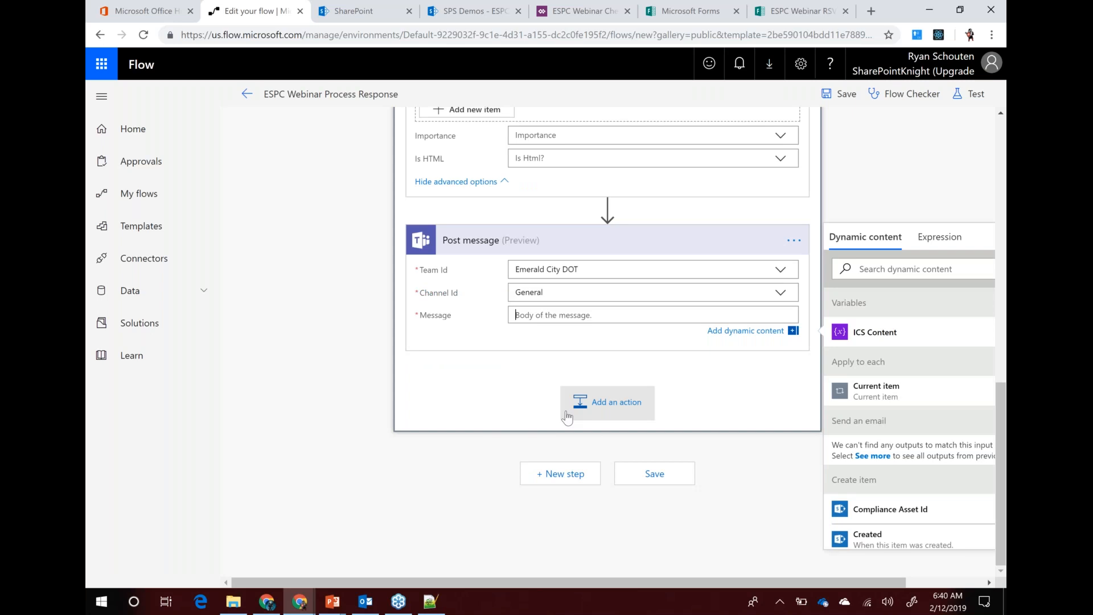
pyautogui.write('Congratulations, another person has re')
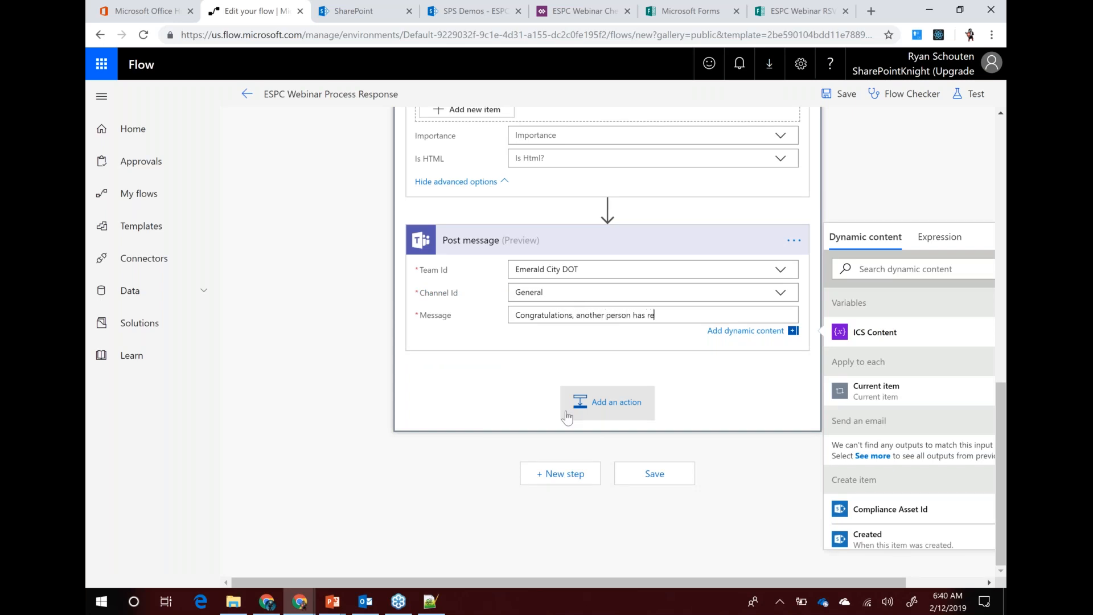
pyautogui.write('gistered for the webinar.')
pyautogui.press('Return')
pyautogui.press('Return')
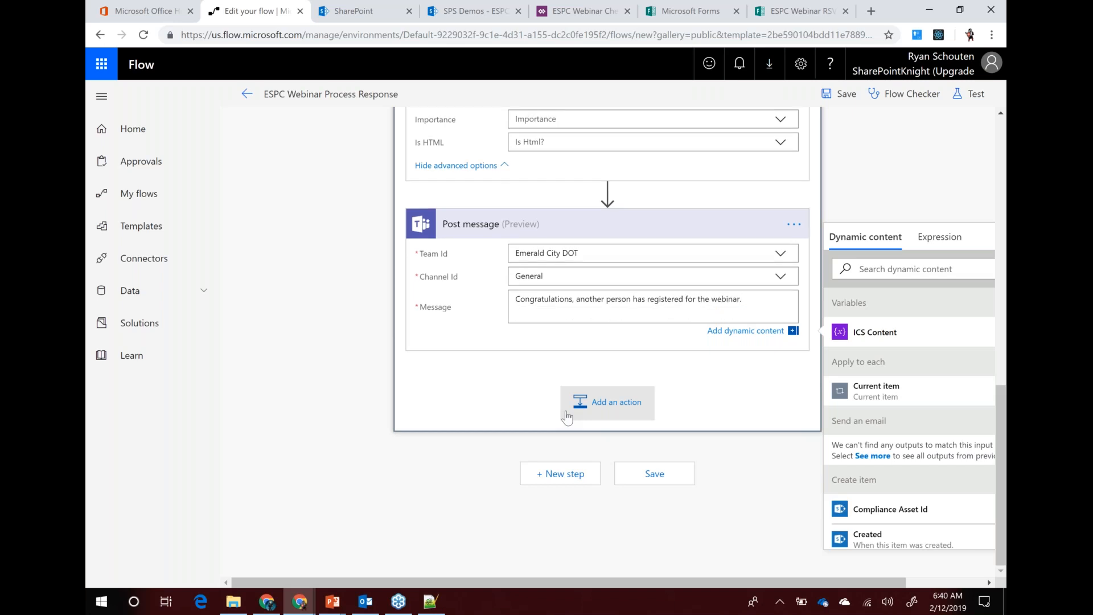
pyautogui.write('Details')
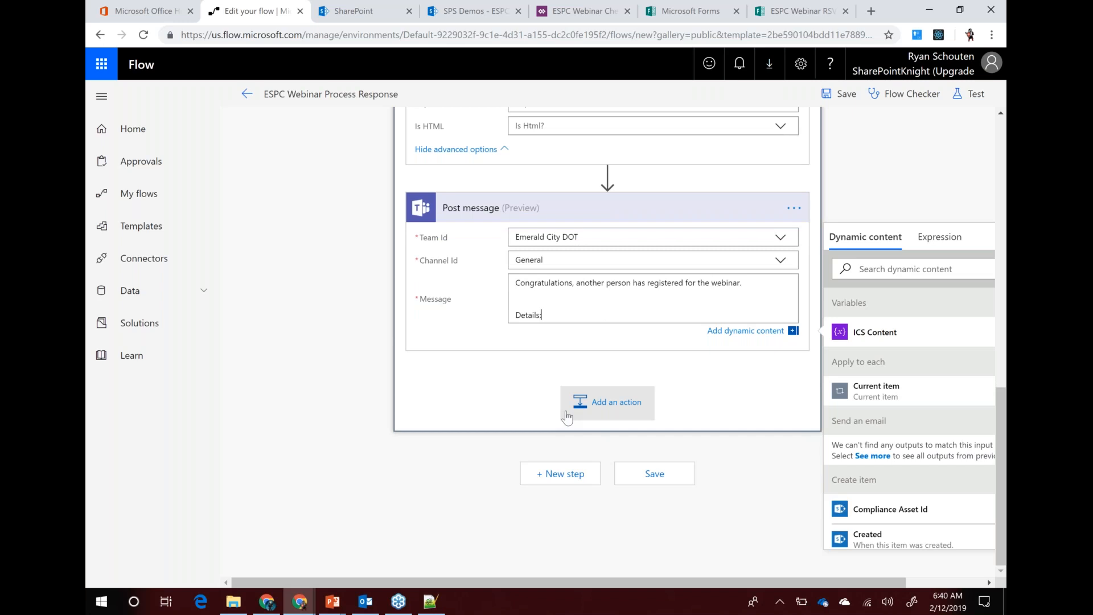
pyautogui.write(':')
pyautogui.press('Return')
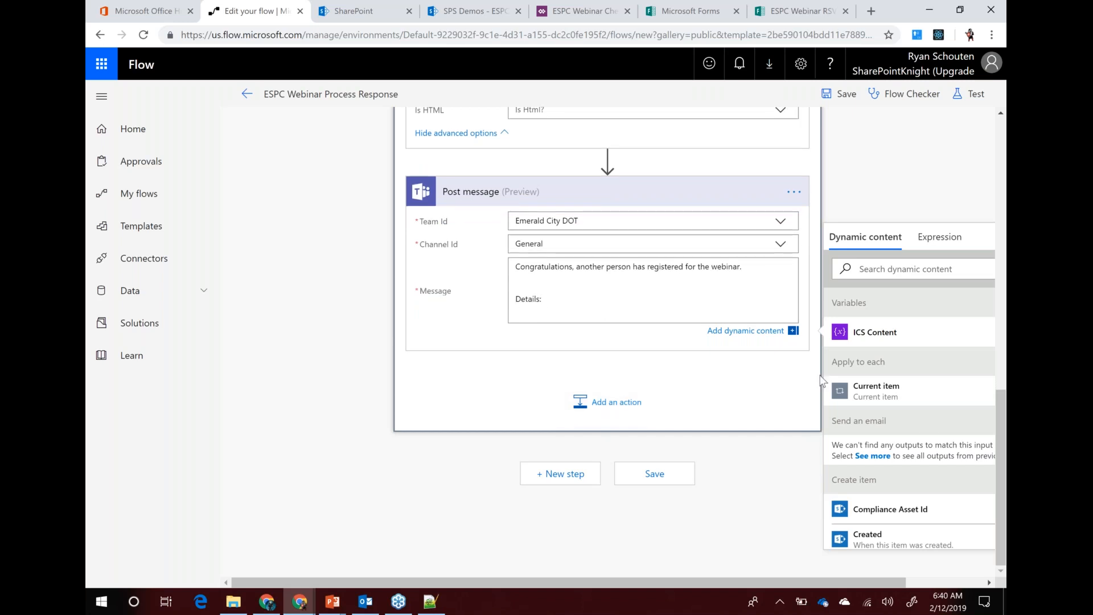
pyautogui.scroll(-5, 919, 435)
pyautogui.scroll(-5, 911, 447)
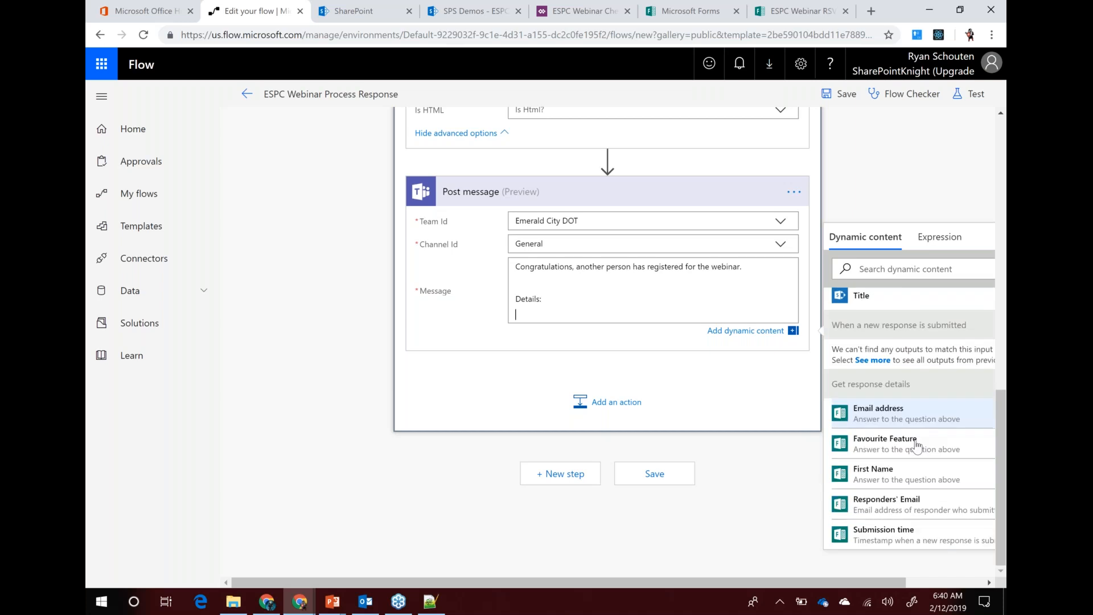
pyautogui.click(892, 471)
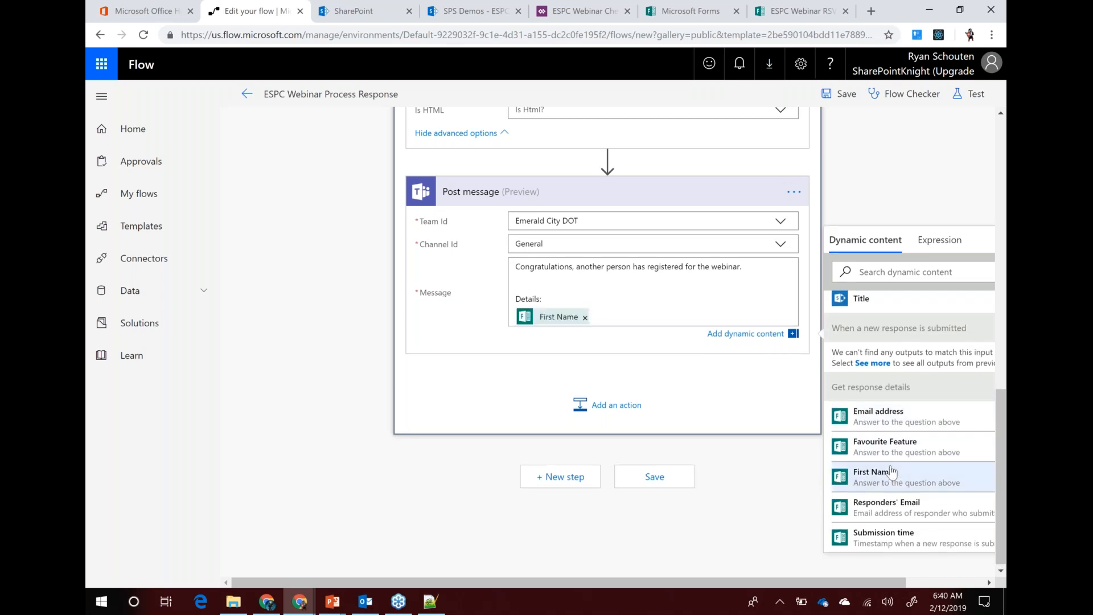
# Add a Features: line with the Favourite Feature answer and save the flow
pyautogui.press('Return')
pyautogui.write('Features:')
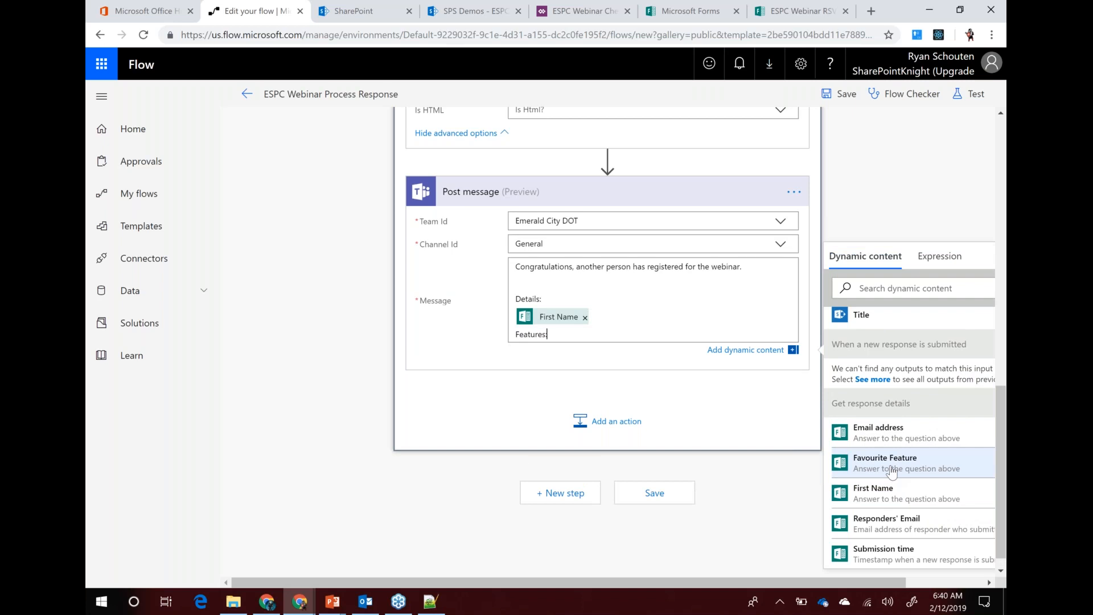
pyautogui.press('Return')
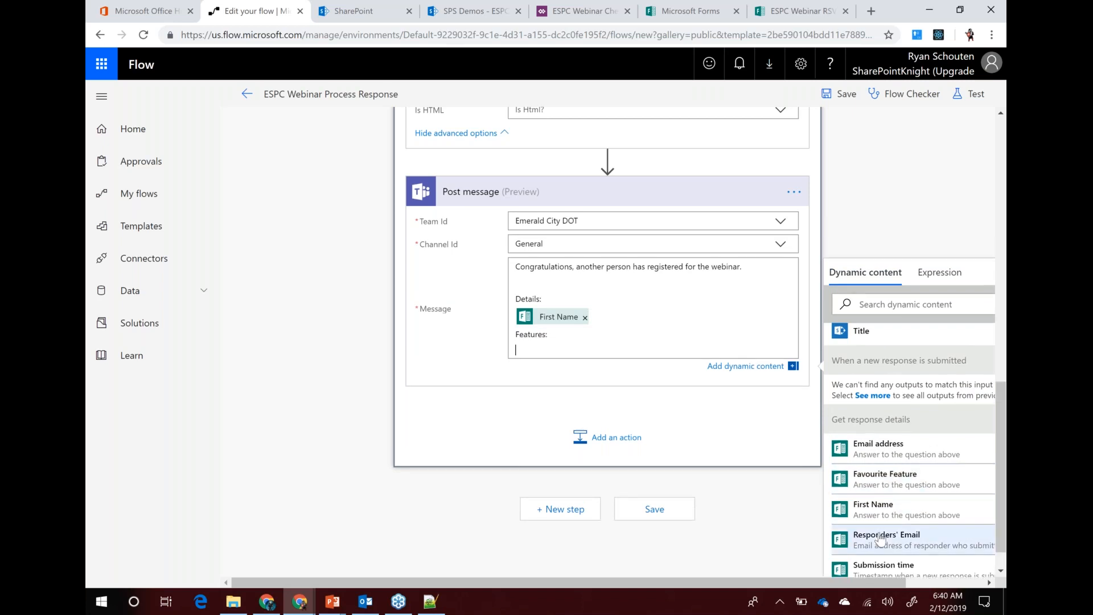
pyautogui.click(886, 479)
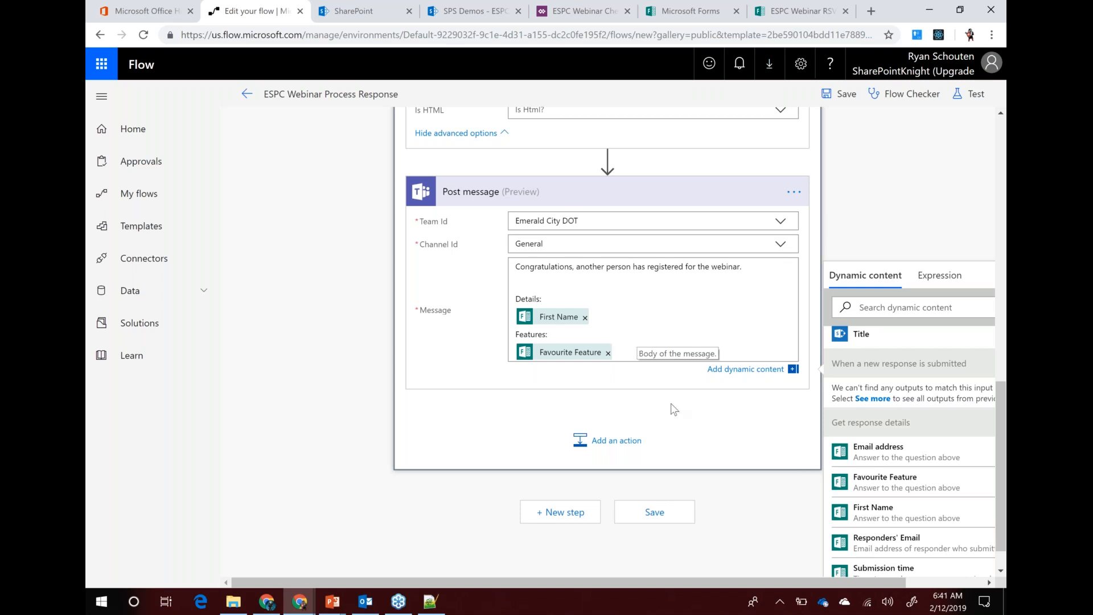
pyautogui.scroll(-1, 493, 337)
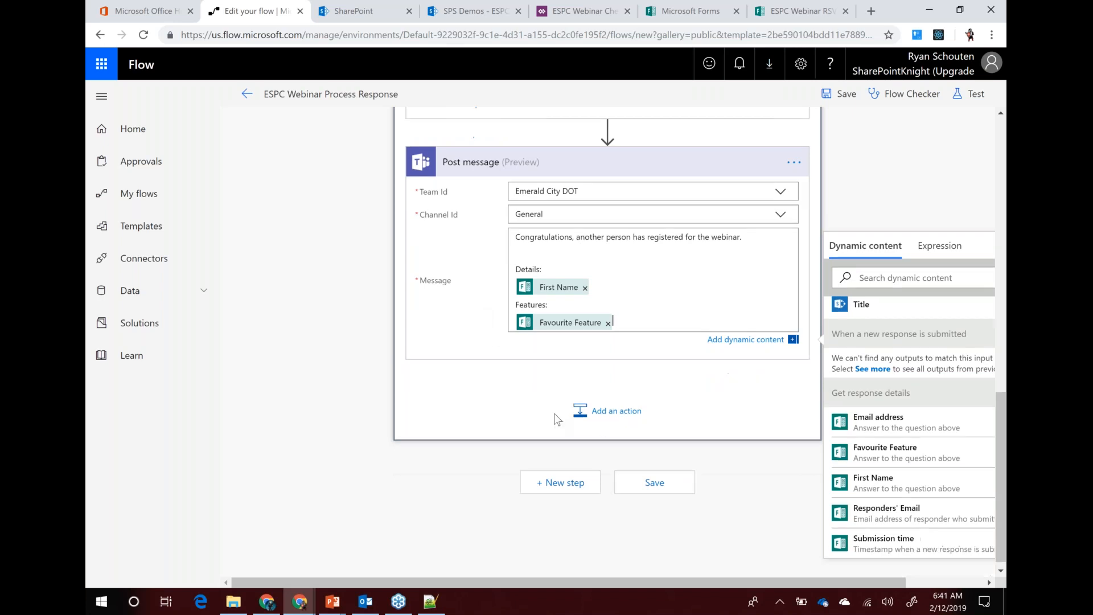
pyautogui.click(646, 479)
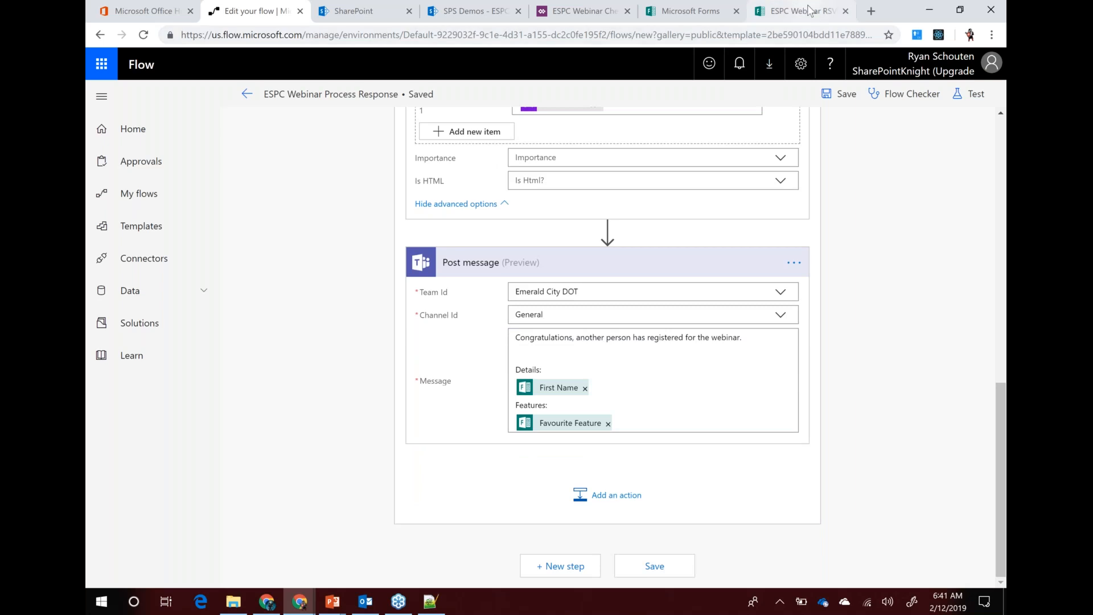
# From the RSVP thank-you page, open a fresh blank form for another response
pyautogui.click(809, 16)
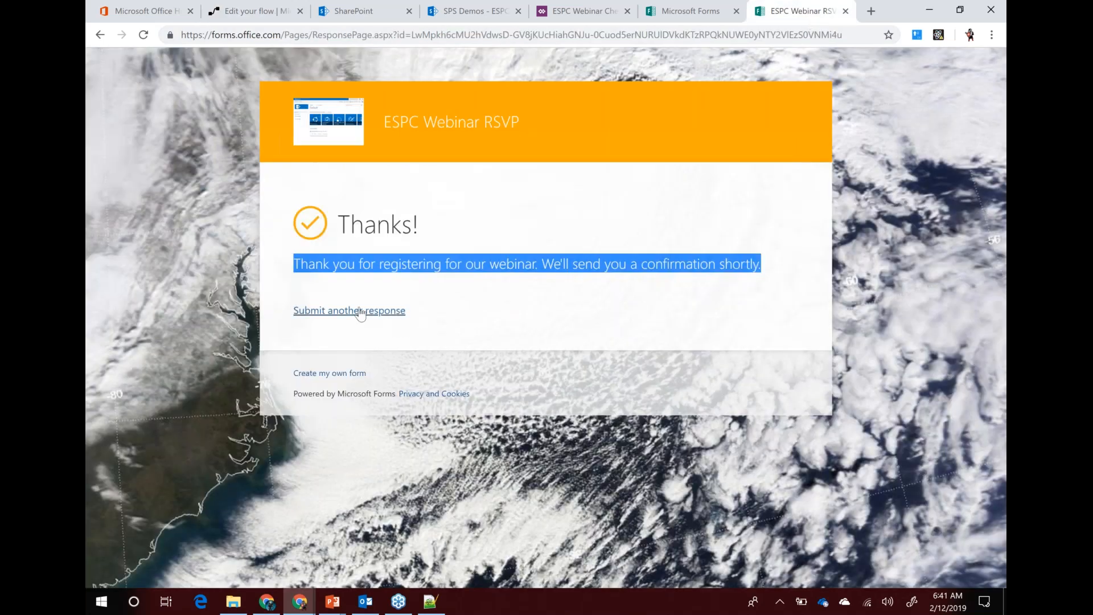
pyautogui.click(361, 312)
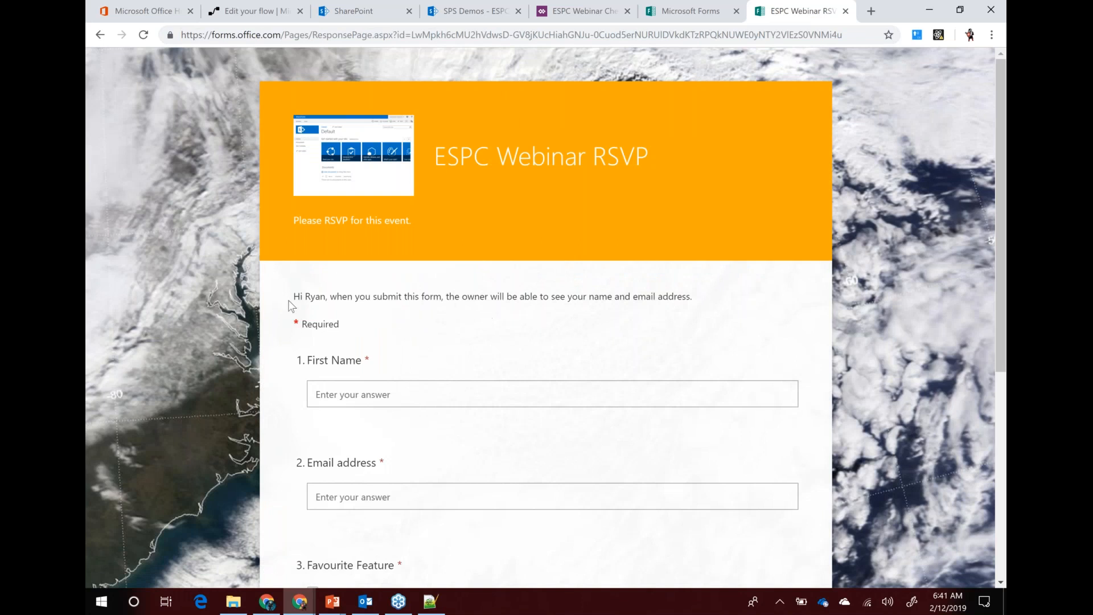
pyautogui.moveTo(294, 296); pyautogui.dragTo(696, 302)
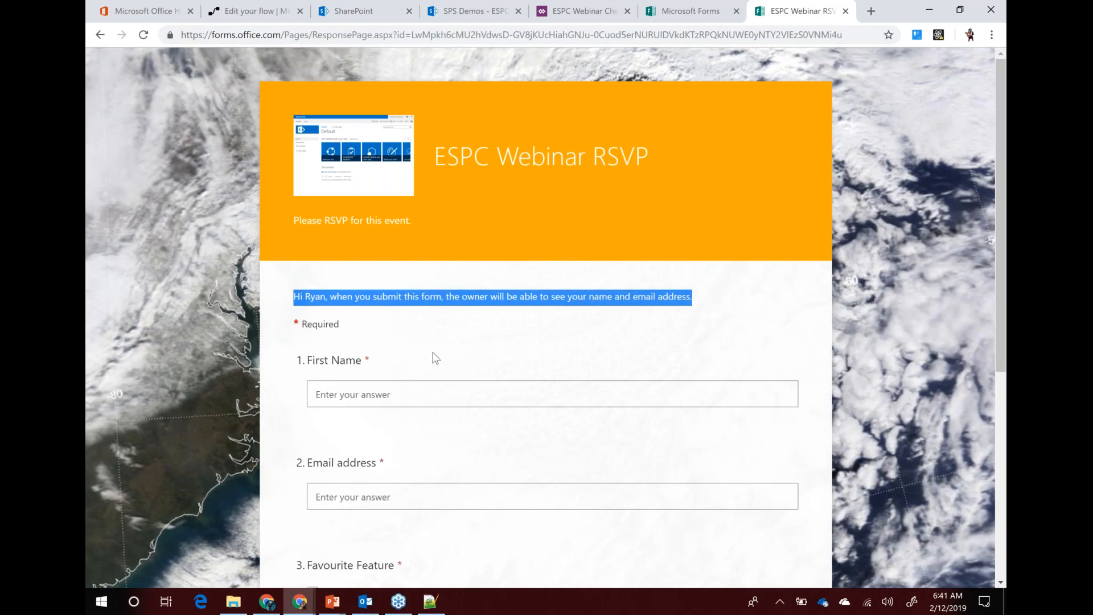
pyautogui.moveTo(293, 301); pyautogui.dragTo(695, 305)
pyautogui.click(432, 332)
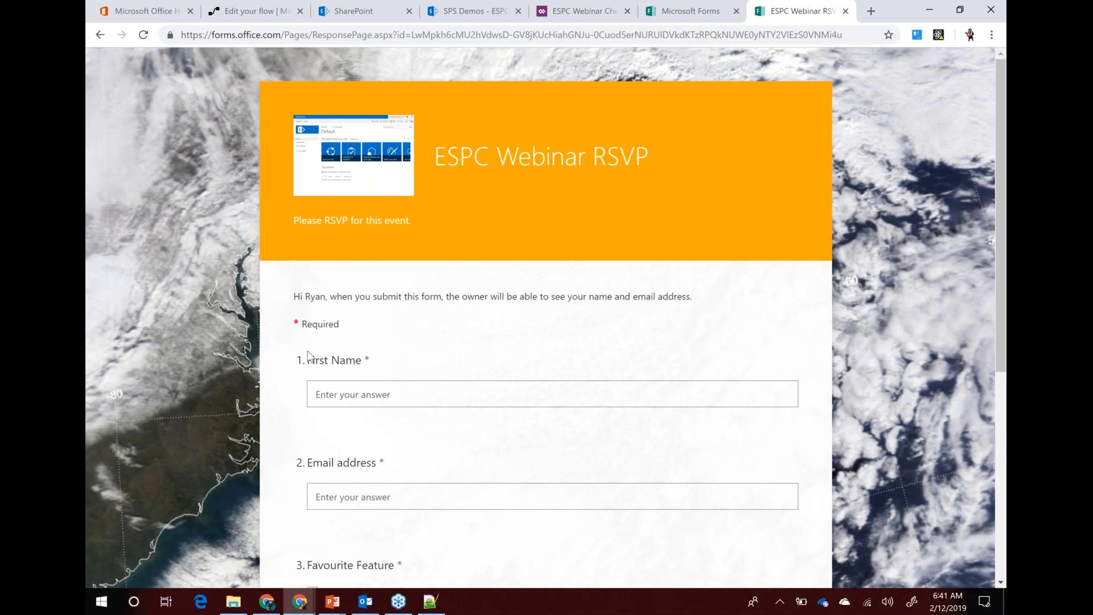
pyautogui.scroll(-5, 342, 285)
pyautogui.scroll(1, 360, 200)
# Enter a first name and email address, choose Groups as favourite feature, and submit
pyautogui.click(361, 194)
pyautogui.write('Ryan')
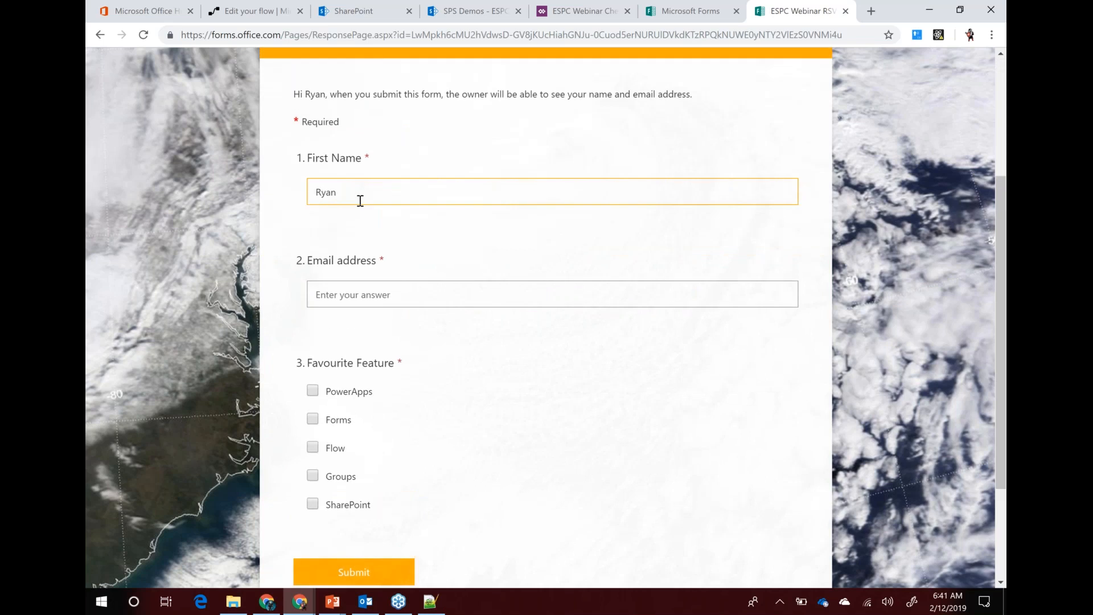
pyautogui.write(' Full Demo')
pyautogui.click(379, 292)
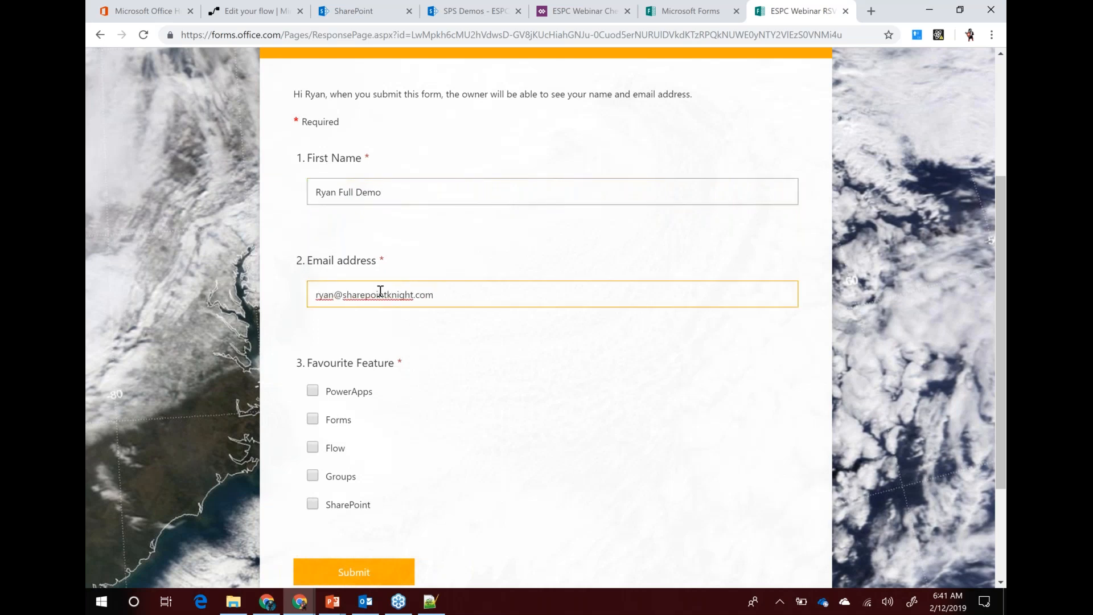
pyautogui.click(312, 477)
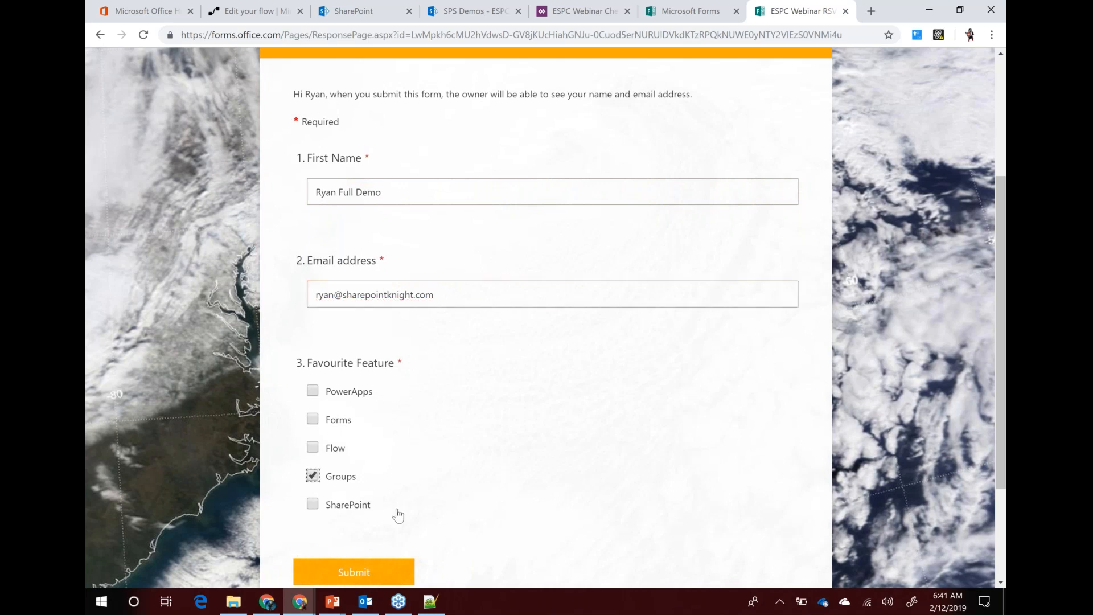
pyautogui.scroll(-1, 398, 515)
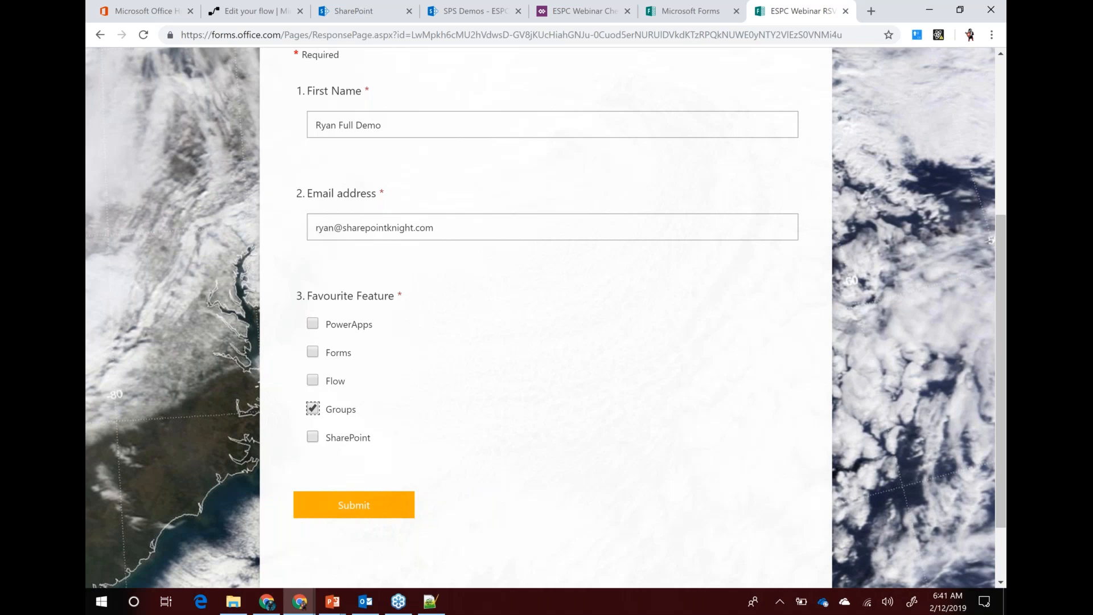
pyautogui.scroll(-1, 349, 461)
pyautogui.click(353, 423)
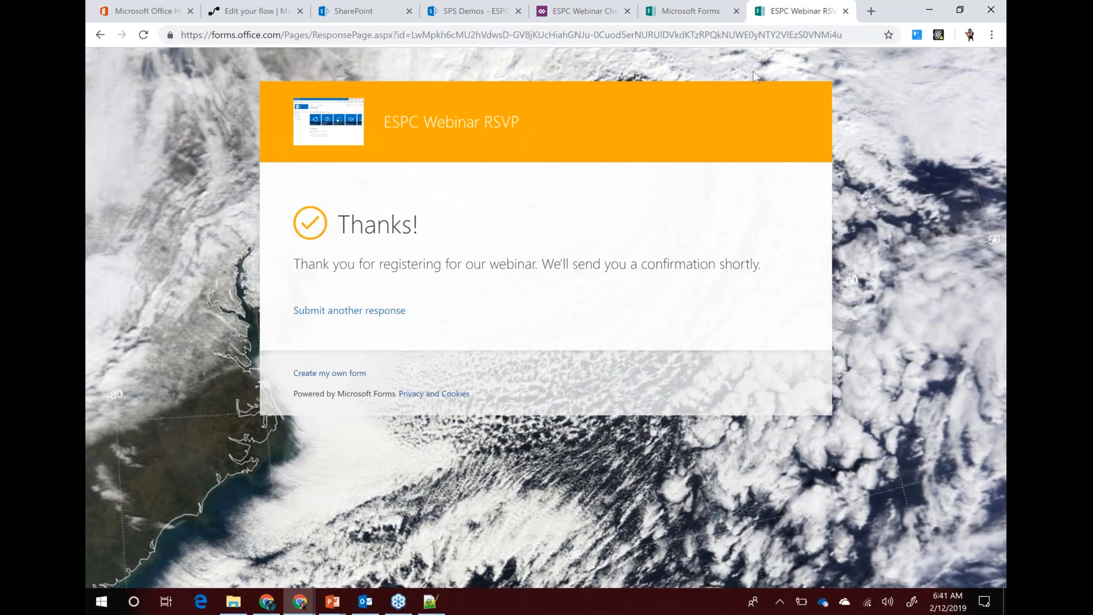
pyautogui.click(249, 15)
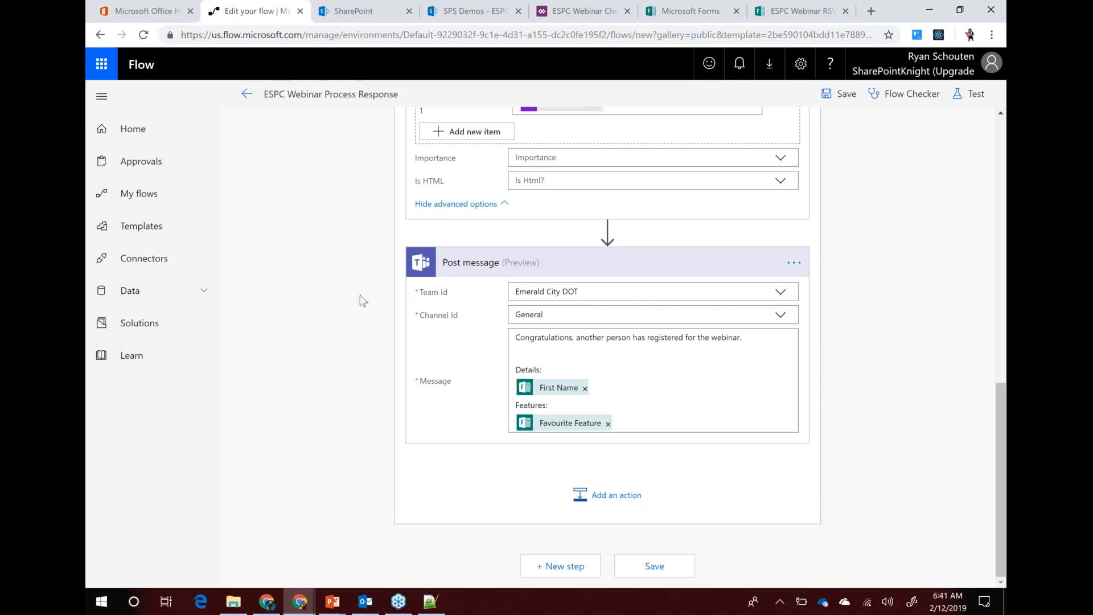
# Leave the flow editor, confirming with OK, and open the most recent Succeeded run
pyautogui.click(248, 95)
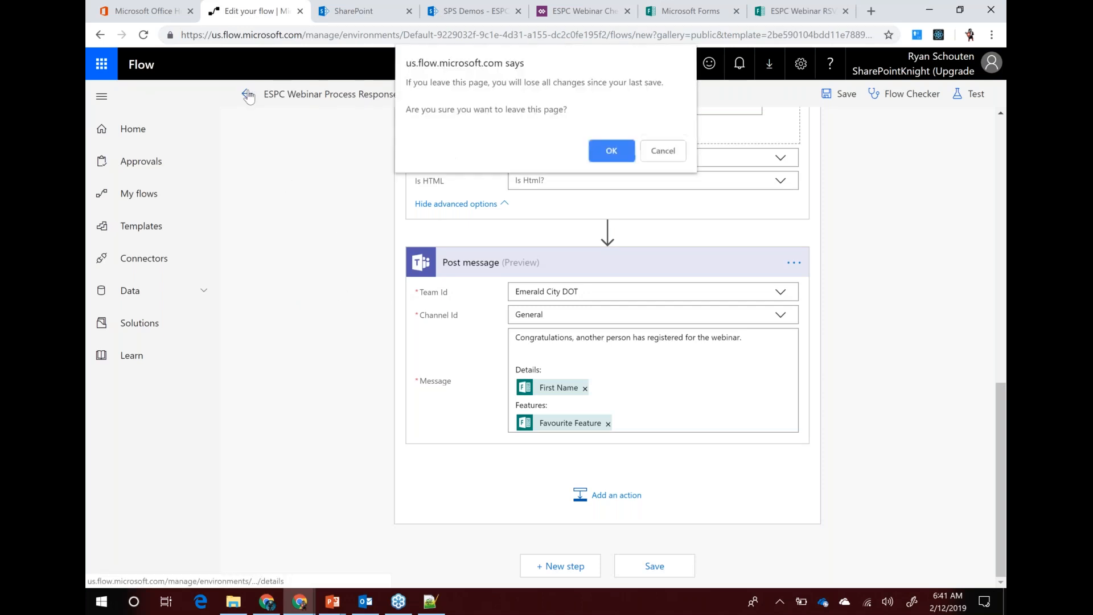
pyautogui.click(626, 159)
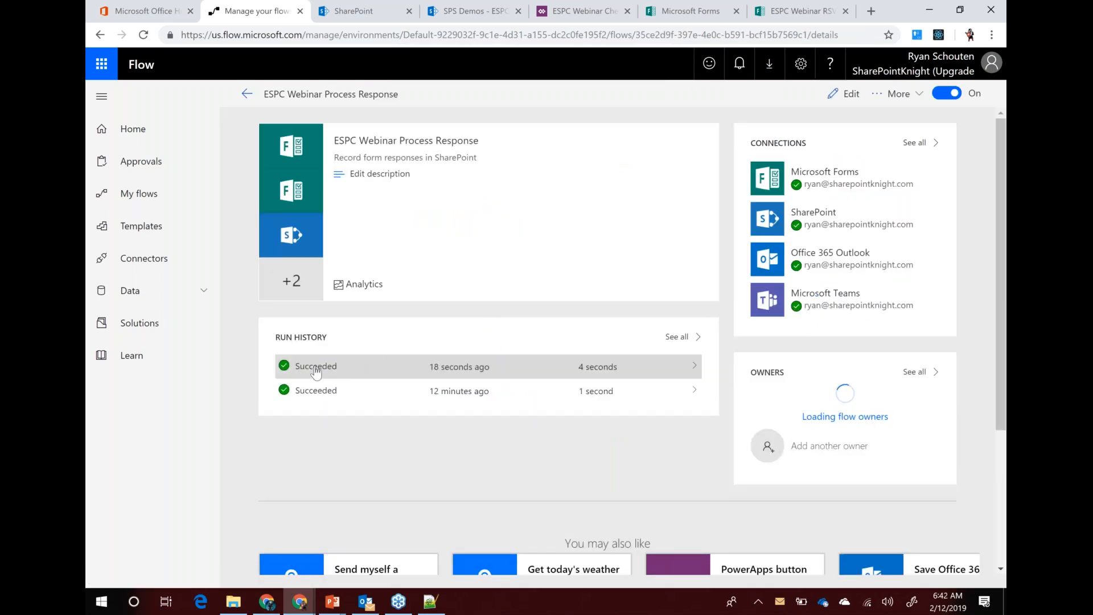
pyautogui.click(612, 367)
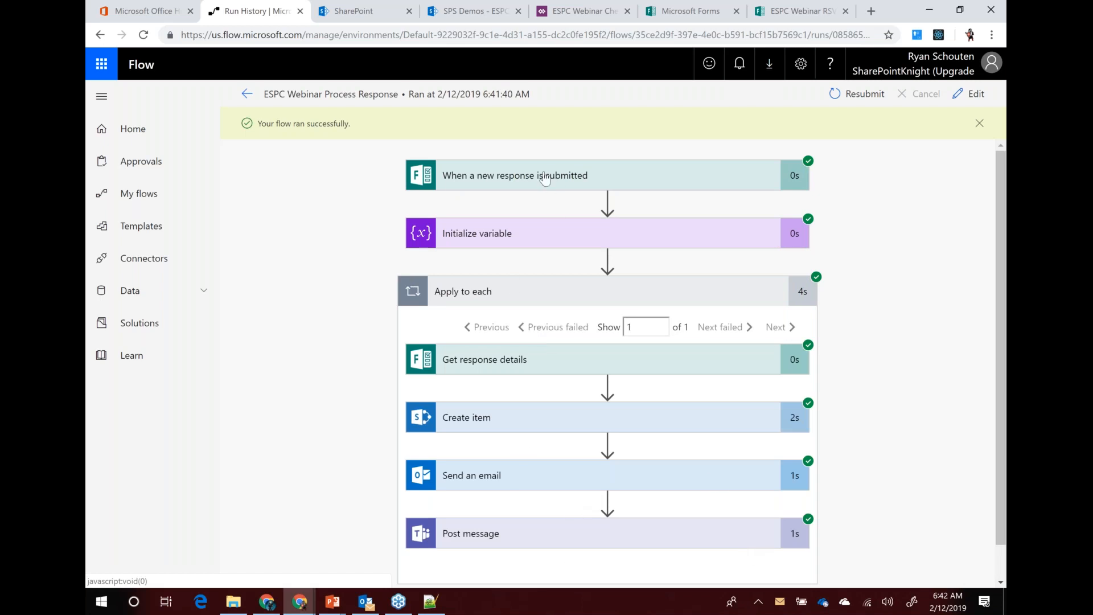
# Check the Get response details outputs (email, Groups answer), then open the newest Outlook thank-you email
pyautogui.click(505, 364)
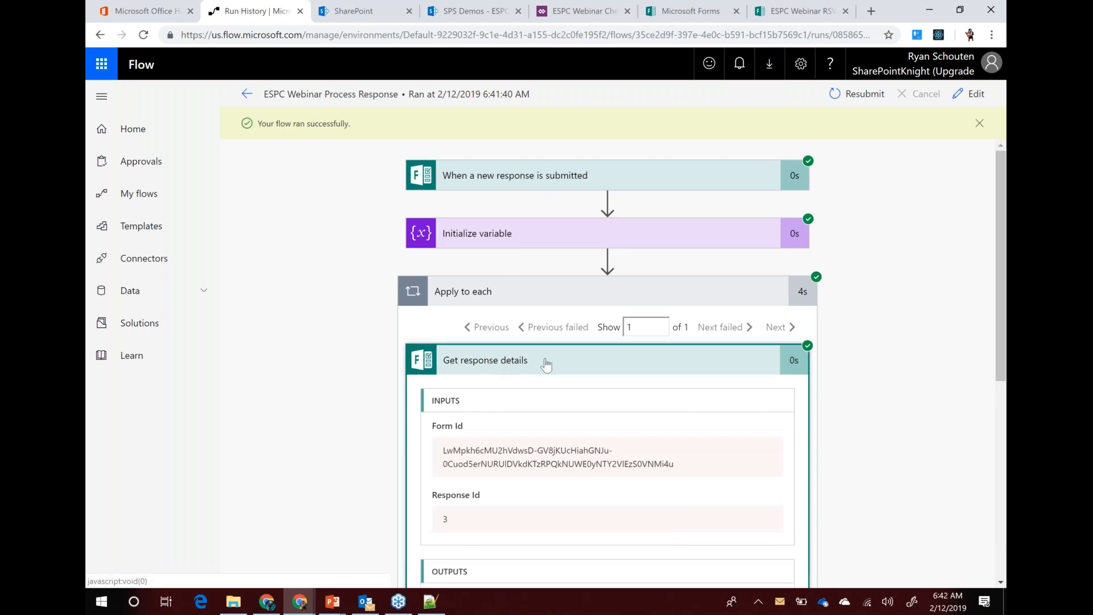
pyautogui.scroll(-1, 546, 365)
pyautogui.scroll(-3, 546, 364)
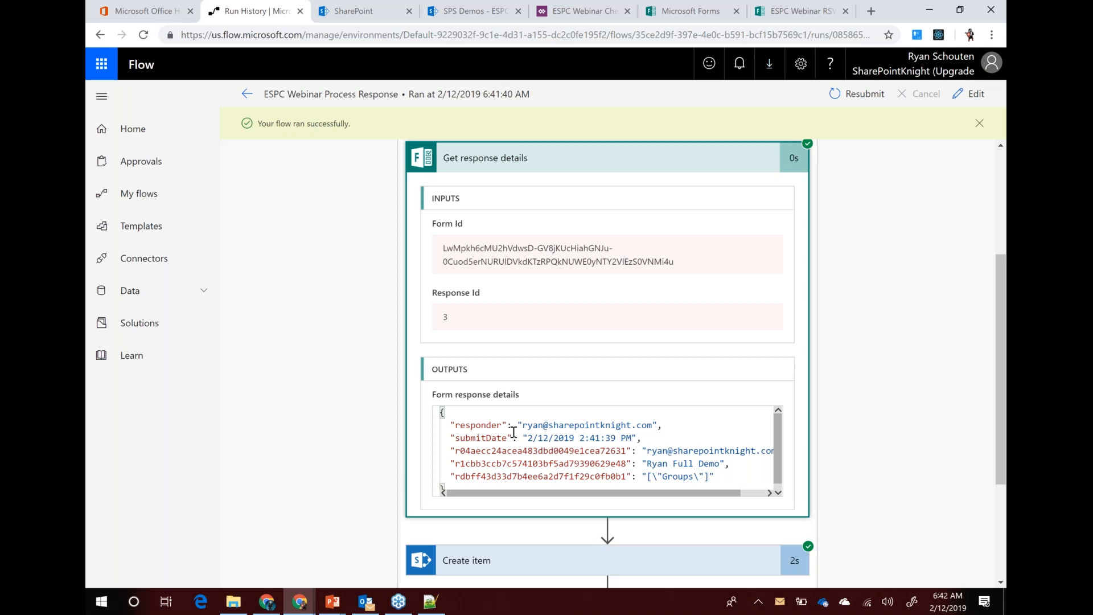
pyautogui.moveTo(532, 425); pyautogui.dragTo(642, 424)
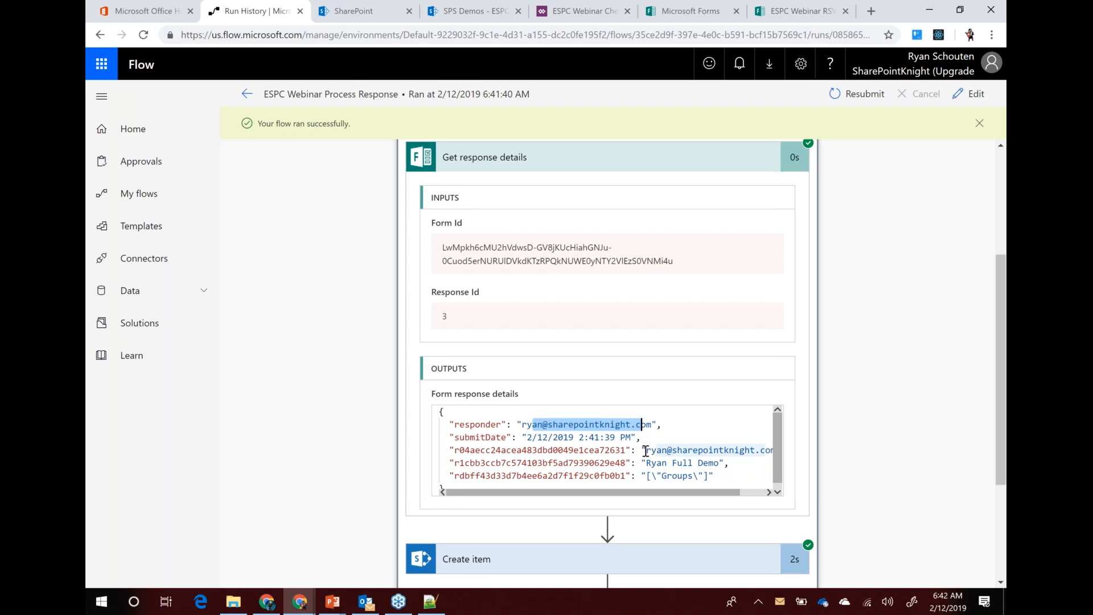
pyautogui.moveTo(646, 449); pyautogui.dragTo(719, 450)
pyautogui.click(678, 474)
pyautogui.scroll(-3, 687, 469)
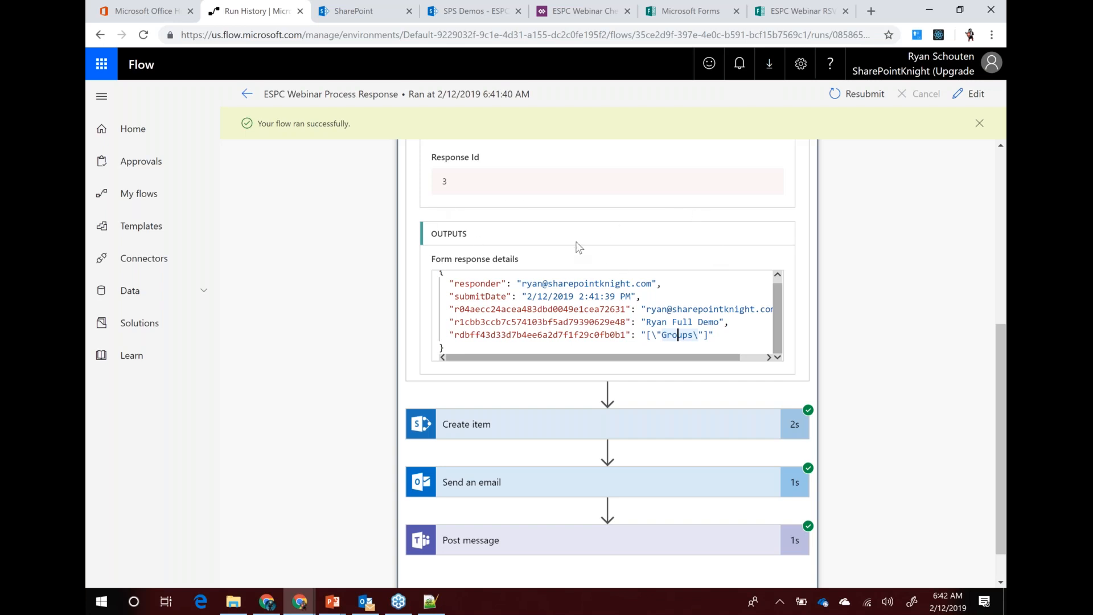
pyautogui.click(365, 604)
pyautogui.click(321, 215)
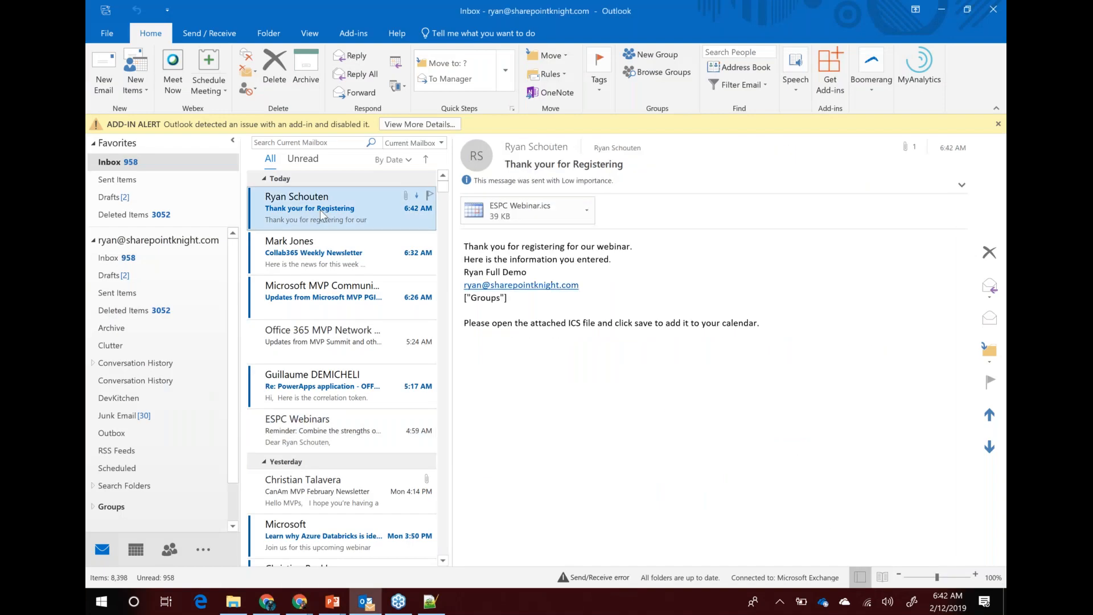
# Open the email, view the ESPC Webinar.ics appointment, close it without saving, then launch Teams
pyautogui.doubleClick(411, 222)
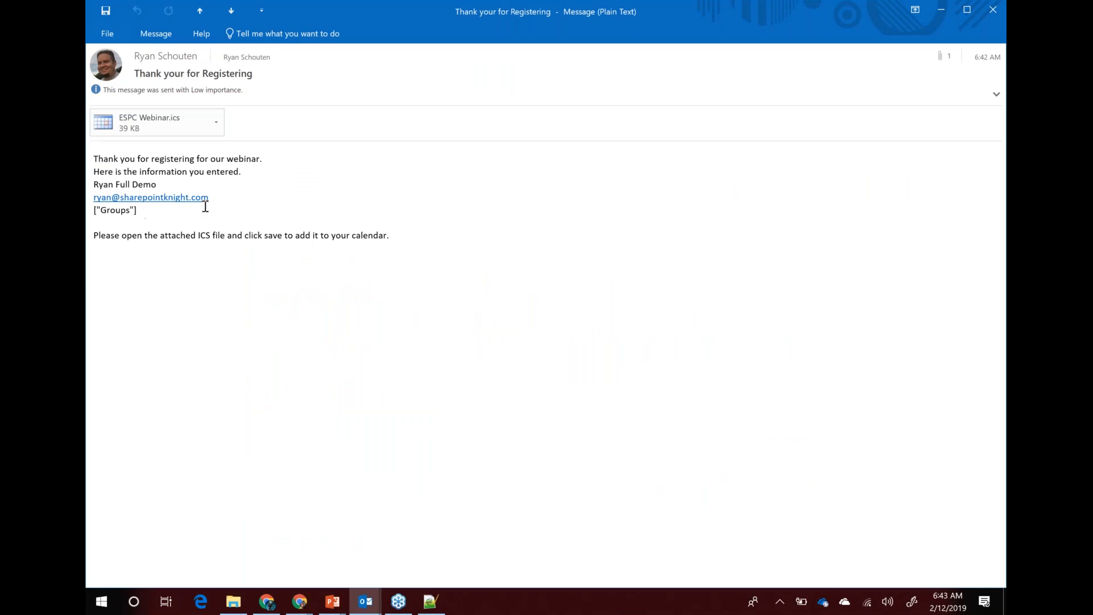
pyautogui.doubleClick(144, 126)
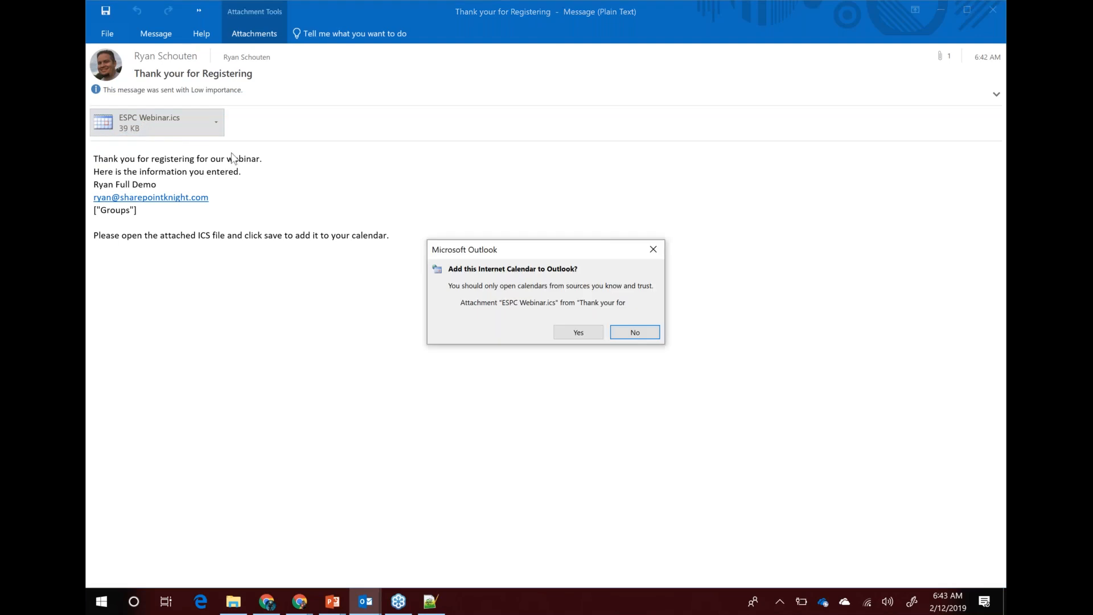
pyautogui.click(578, 333)
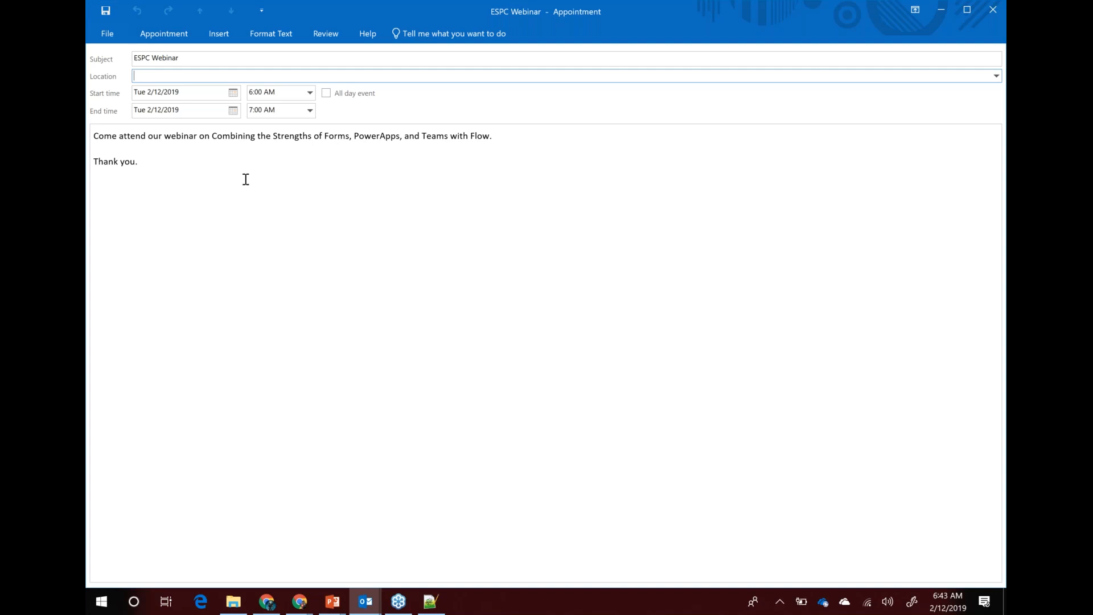
pyautogui.click(993, 10)
pyautogui.click(549, 337)
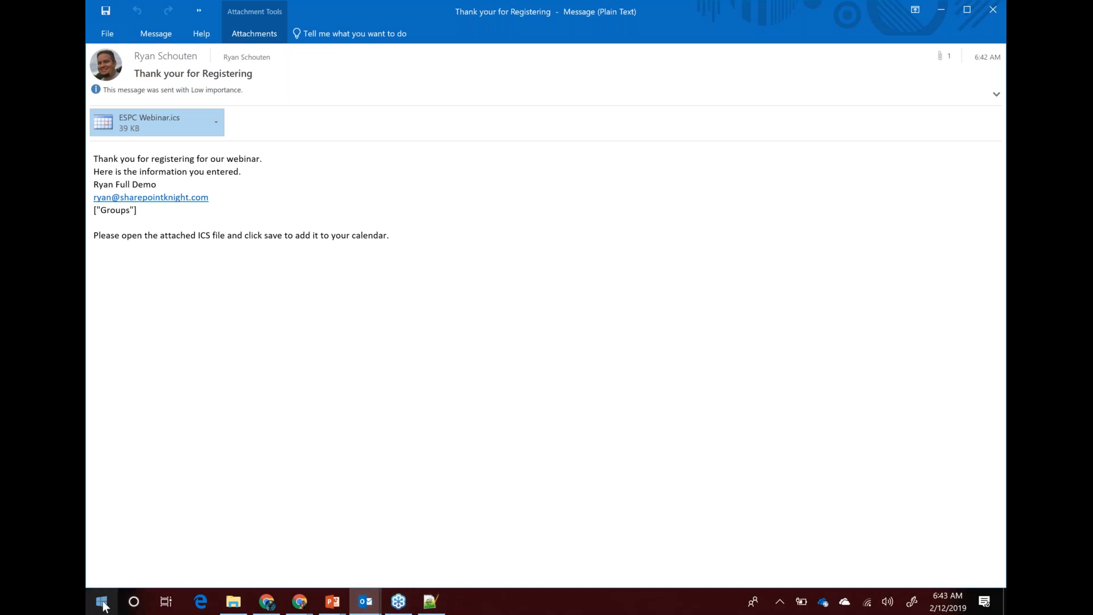
pyautogui.click(780, 603)
pyautogui.click(825, 548)
# View the flow's registration post in Emerald City DOT's General channel, then resume the PowerPoint slide show
pyautogui.click(197, 136)
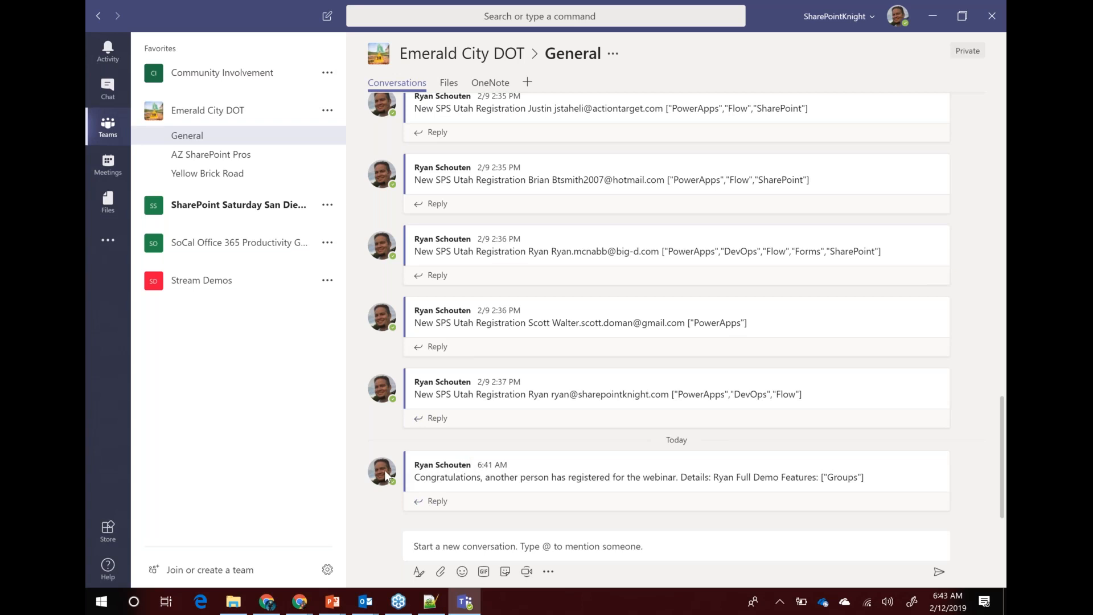
pyautogui.moveTo(382, 477)
pyautogui.moveTo(329, 607)
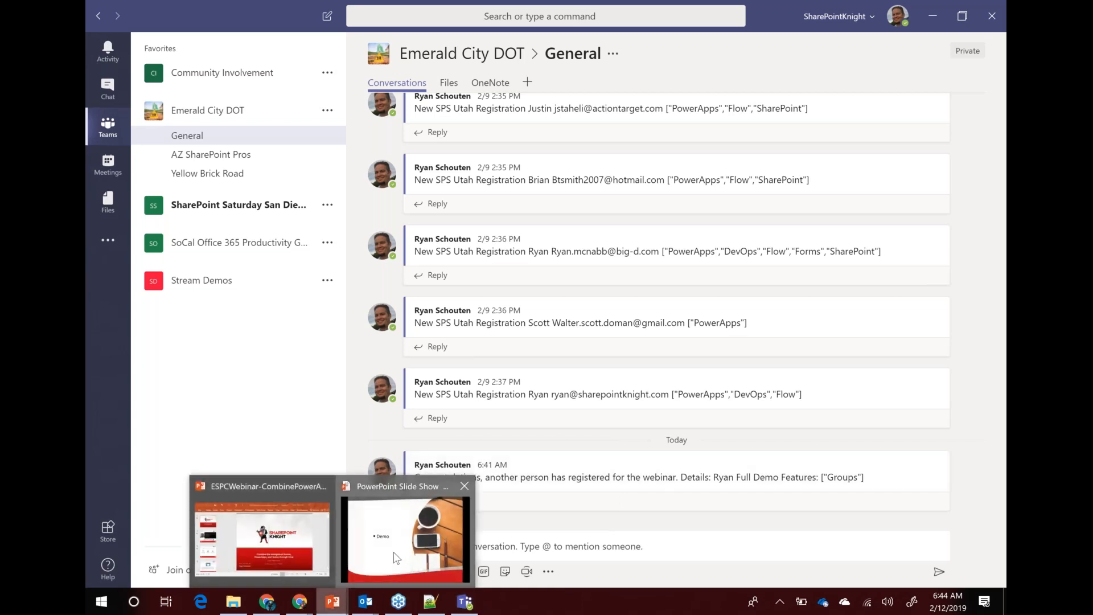
pyautogui.click(397, 558)
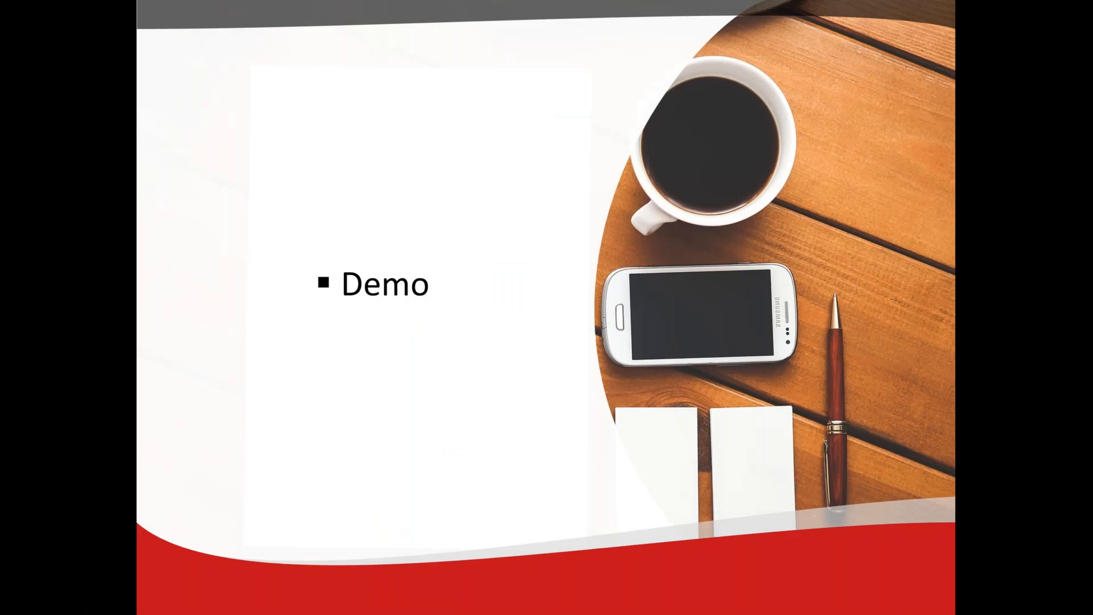
# Advance the slide show to slide 15, Questions, then switch back to the Flow run page
pyautogui.press('Right')
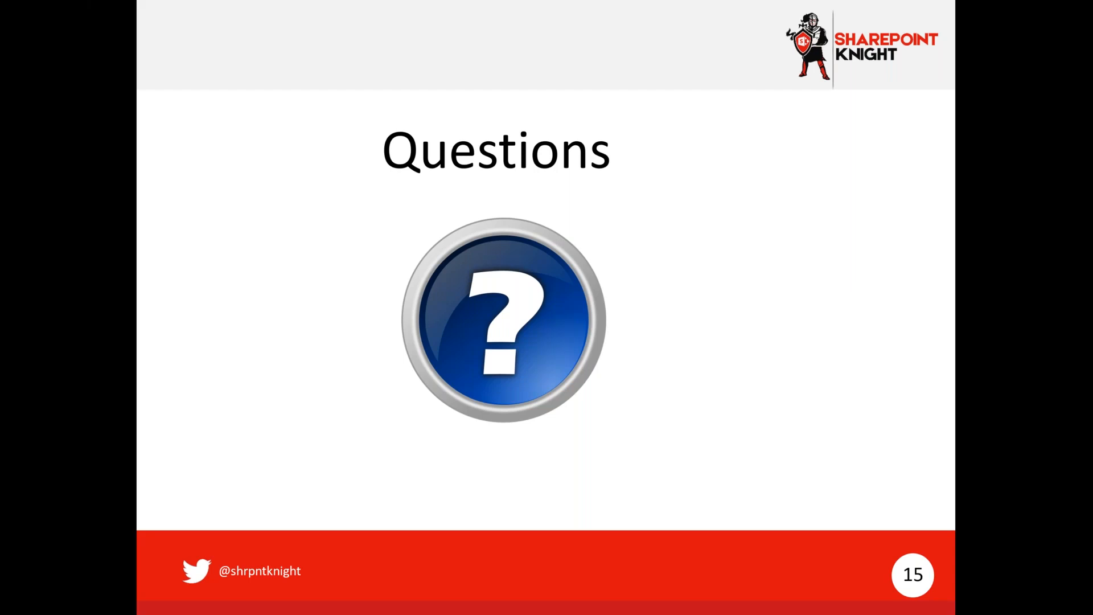
pyautogui.hotkey('alt', 'Tab')
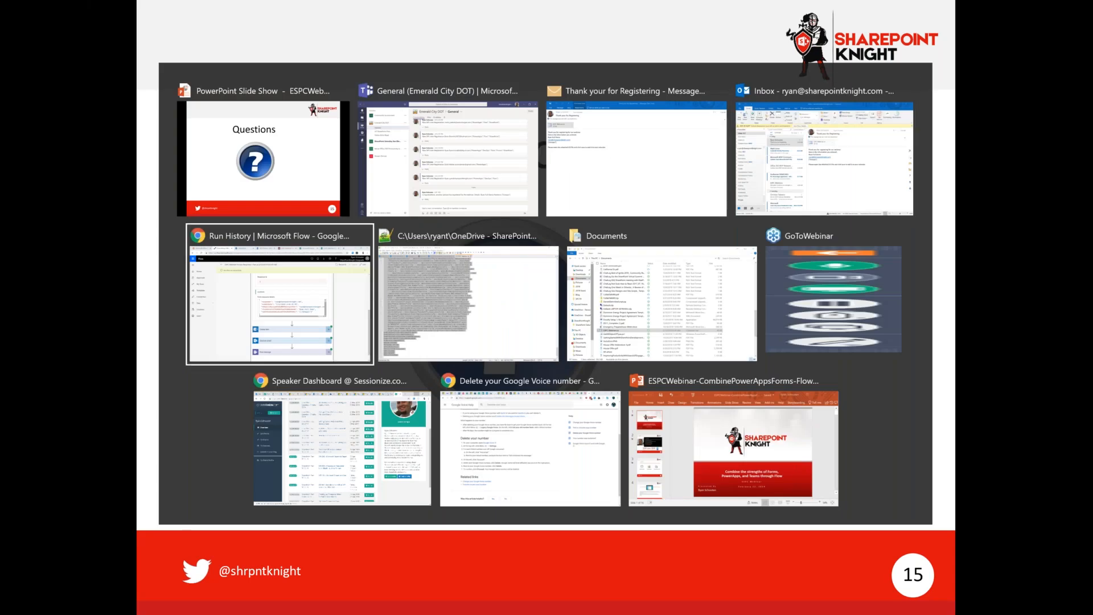
pyautogui.hotkey('alt', 'Tab')
# Edit the flow, try a new SharePoint connection for Create item, cancel sign-in, and return to details
pyautogui.click(976, 91)
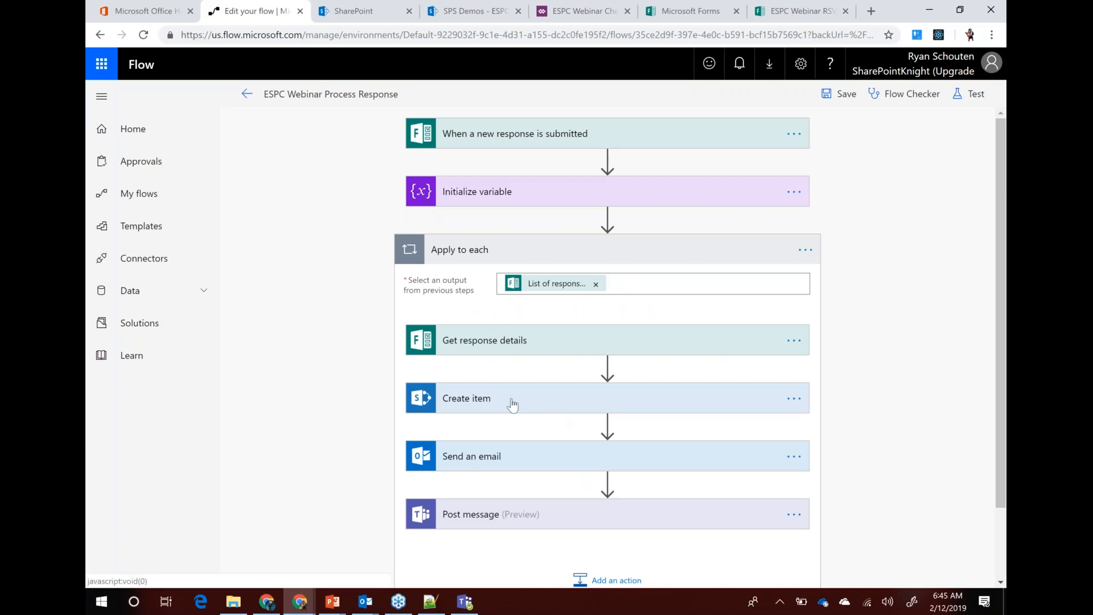
pyautogui.click(795, 399)
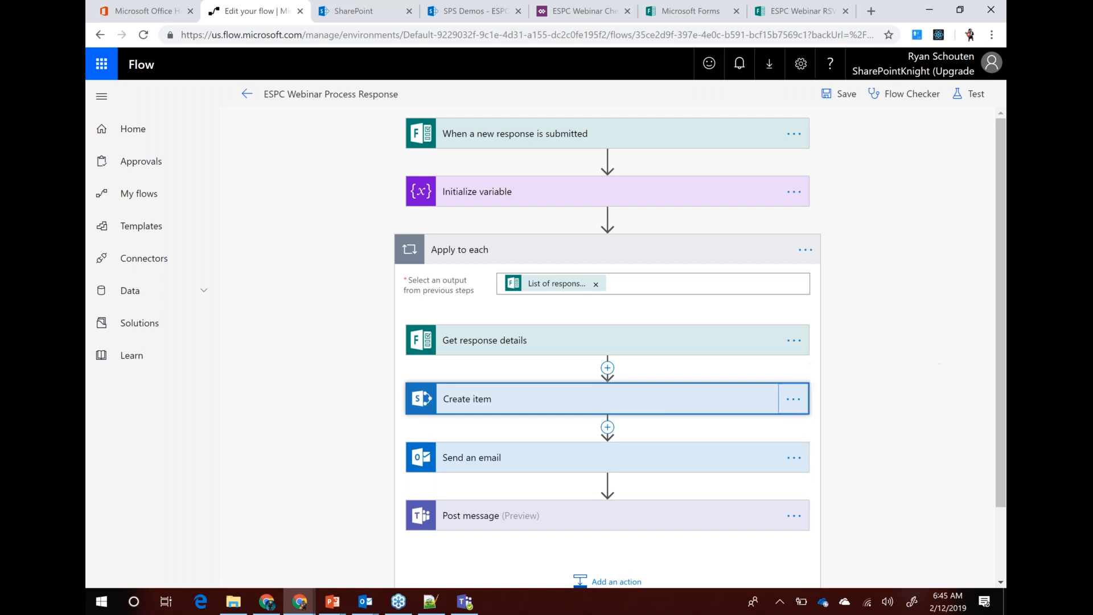
pyautogui.click(854, 575)
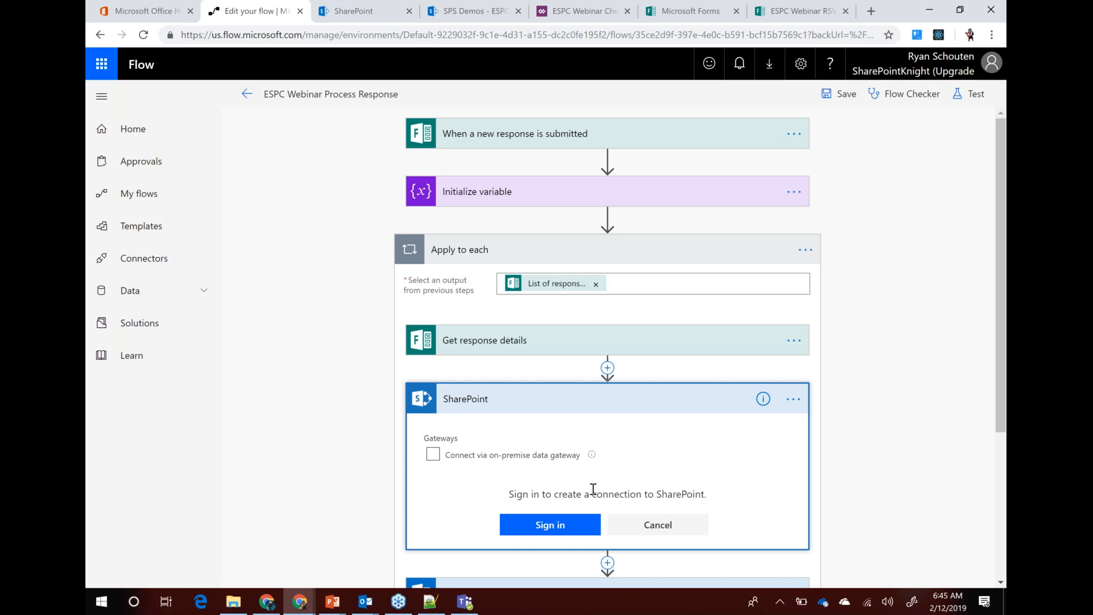
pyautogui.click(673, 525)
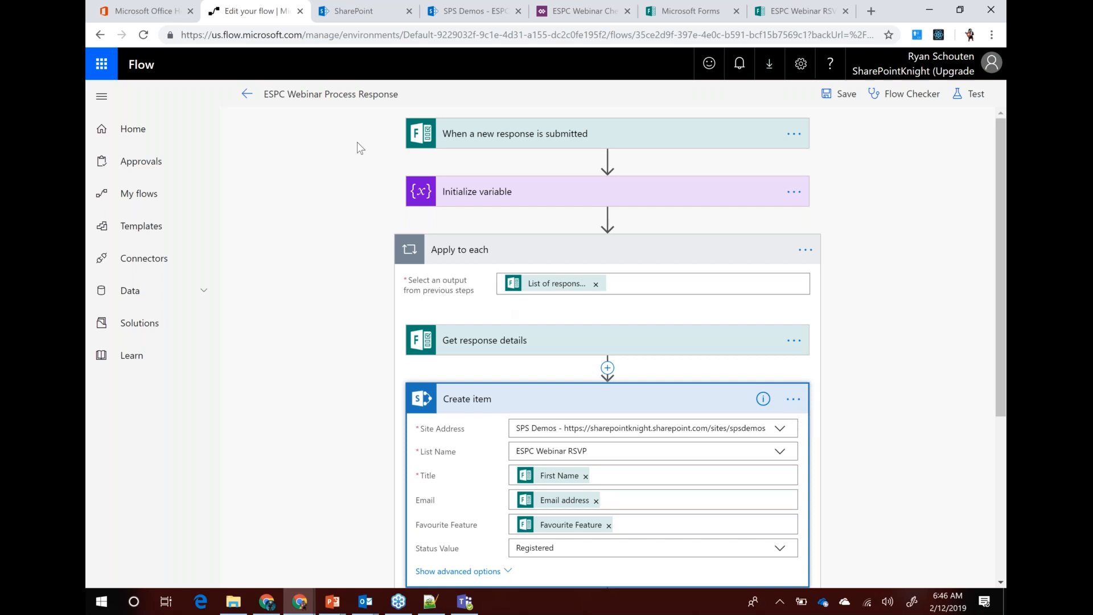
pyautogui.click(244, 94)
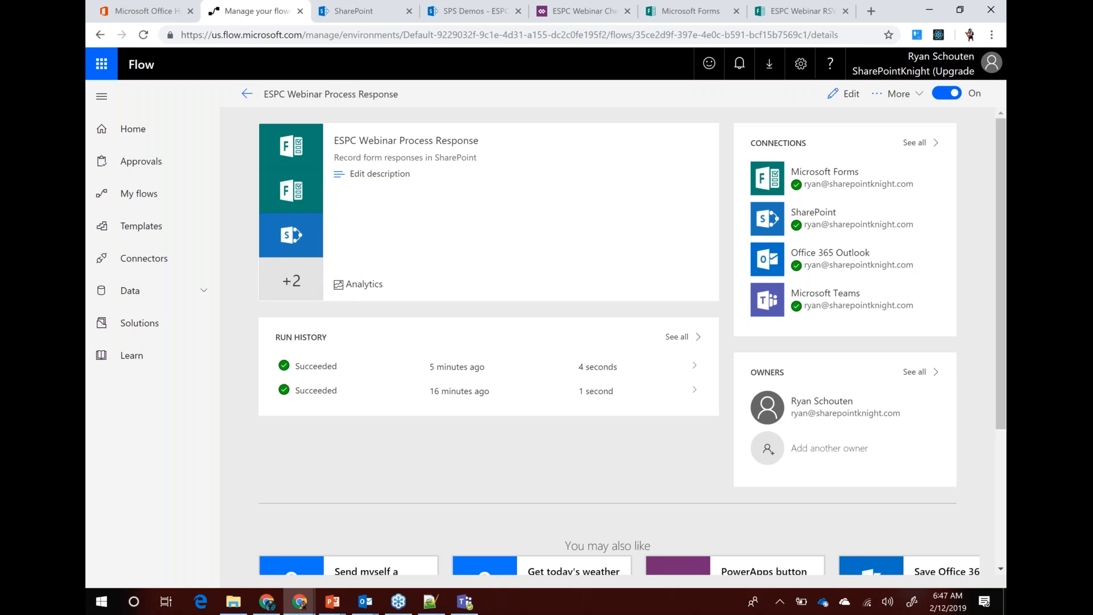
# Switch to the ESPC Webinar Check In app and close its preview to edit BrowseScreen1
pyautogui.click(598, 13)
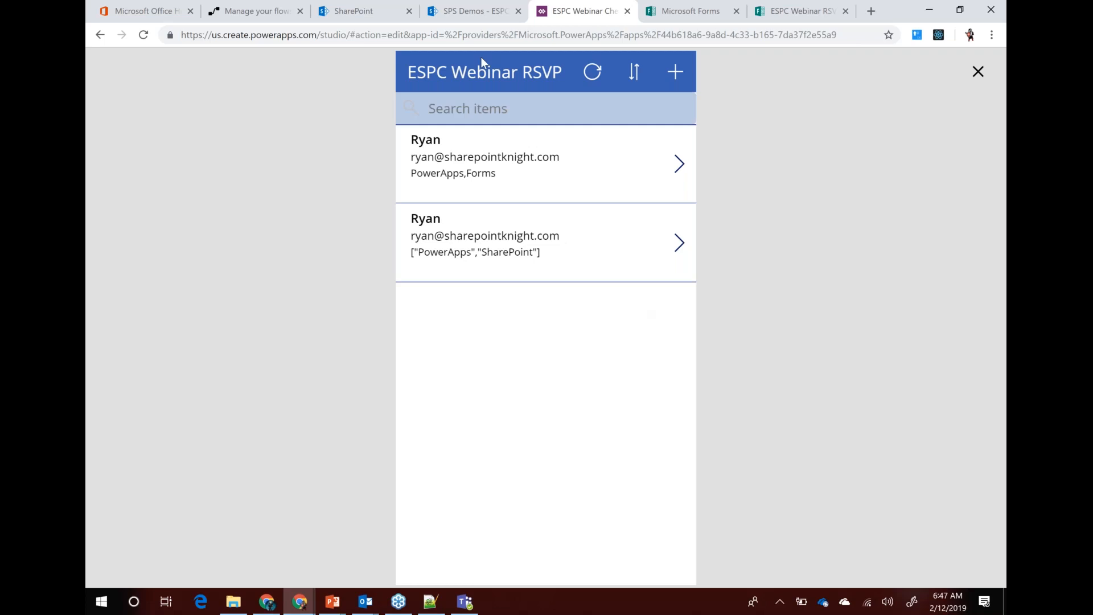
pyautogui.click(974, 73)
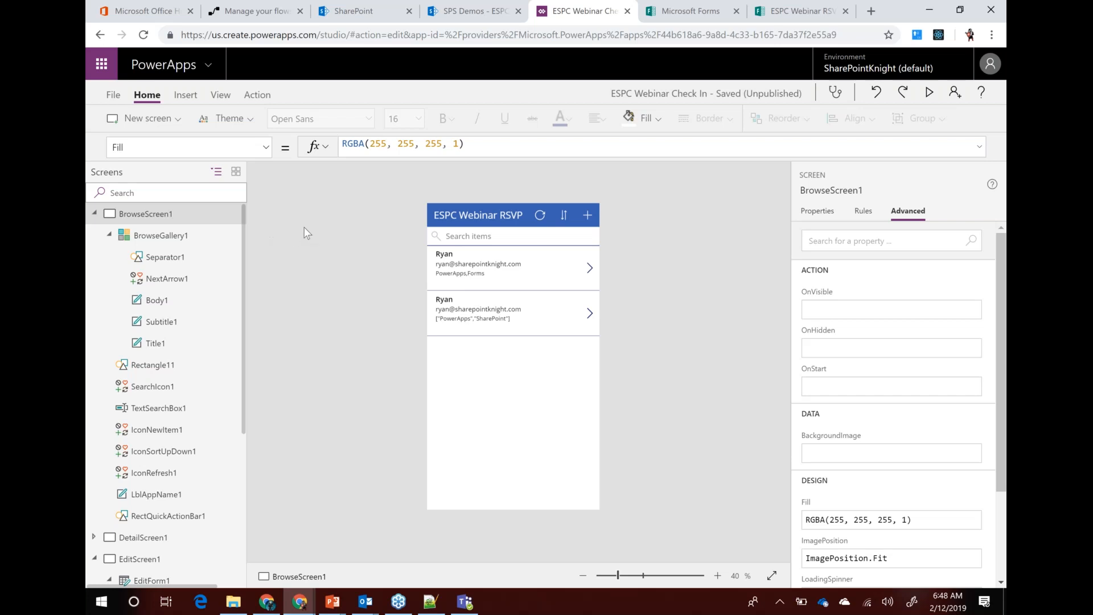
# Switch to the Manage your flow tab and open the ESPC Webinar Process Response flow for editing
pyautogui.click(253, 17)
pyautogui.click(836, 92)
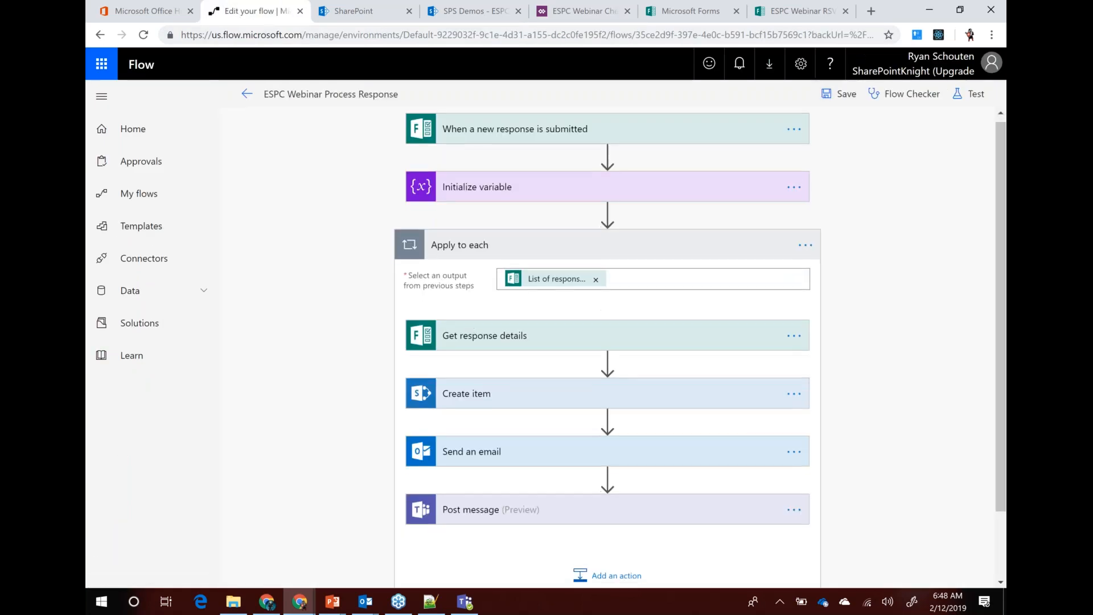
# Add a new action inside Apply to each and search the actions for 'sql', then 'gravity'
pyautogui.scroll(-1, 583, 500)
pyautogui.click(584, 498)
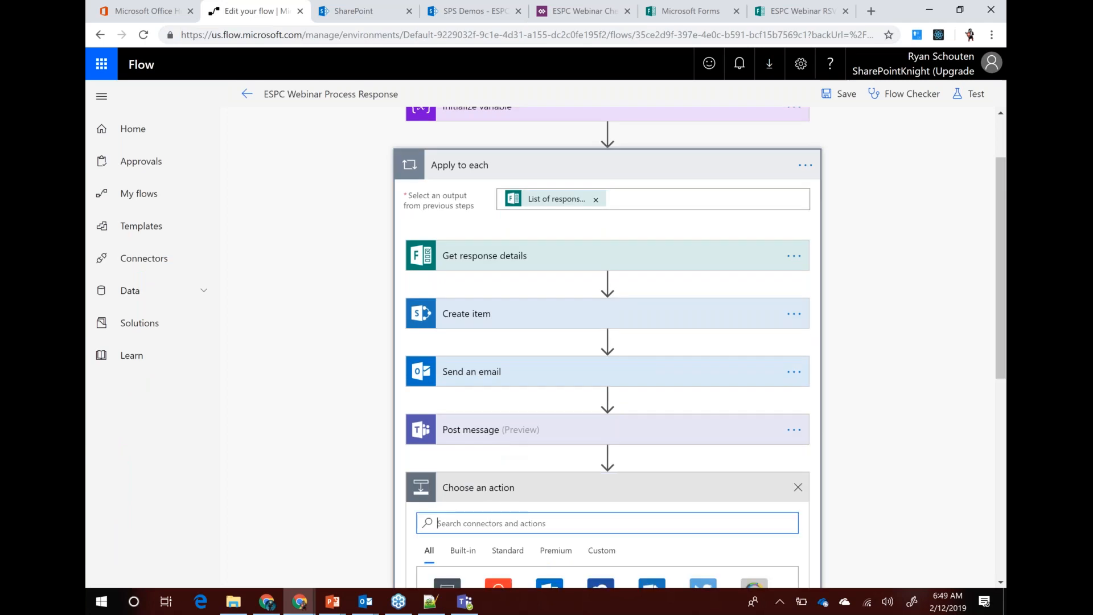
pyautogui.write('sql')
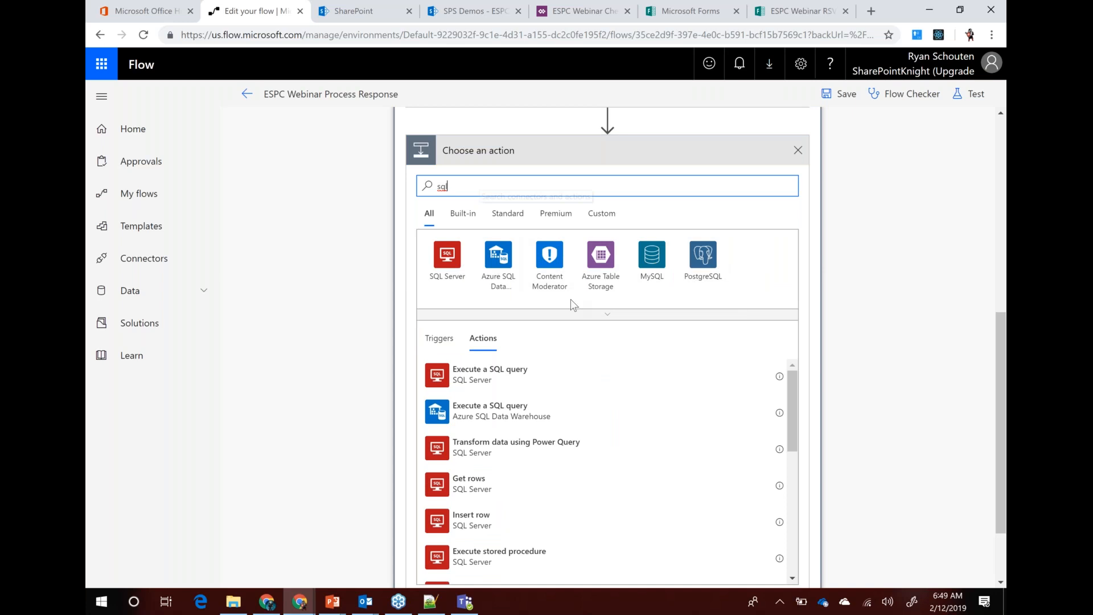
pyautogui.scroll(-3, 571, 299)
pyautogui.scroll(2, 586, 320)
pyautogui.scroll(-2, 569, 353)
pyautogui.scroll(2, 586, 373)
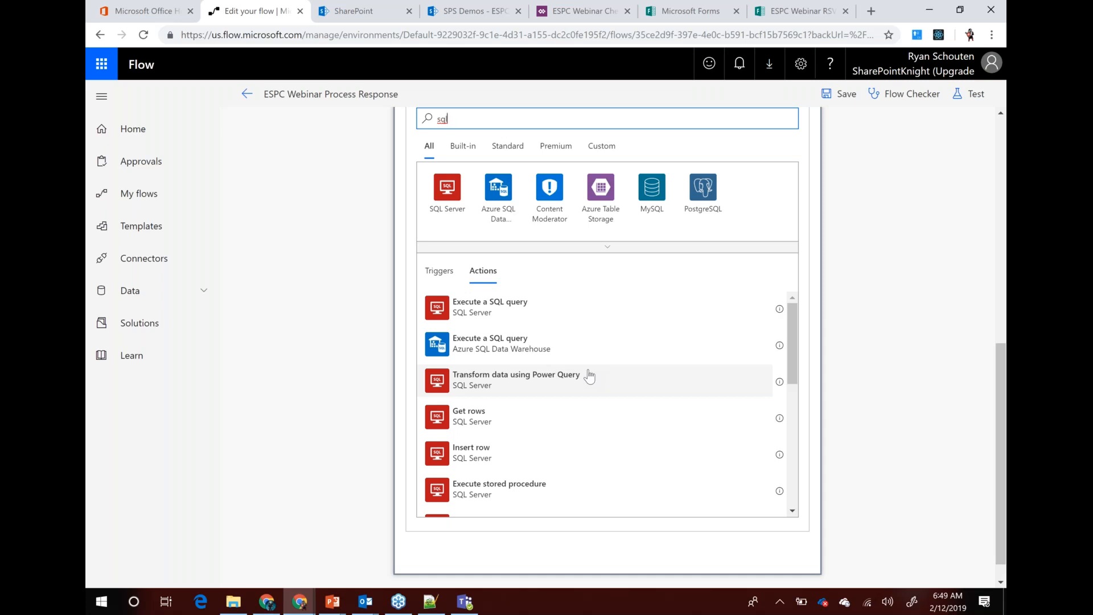
pyautogui.doubleClick(442, 118)
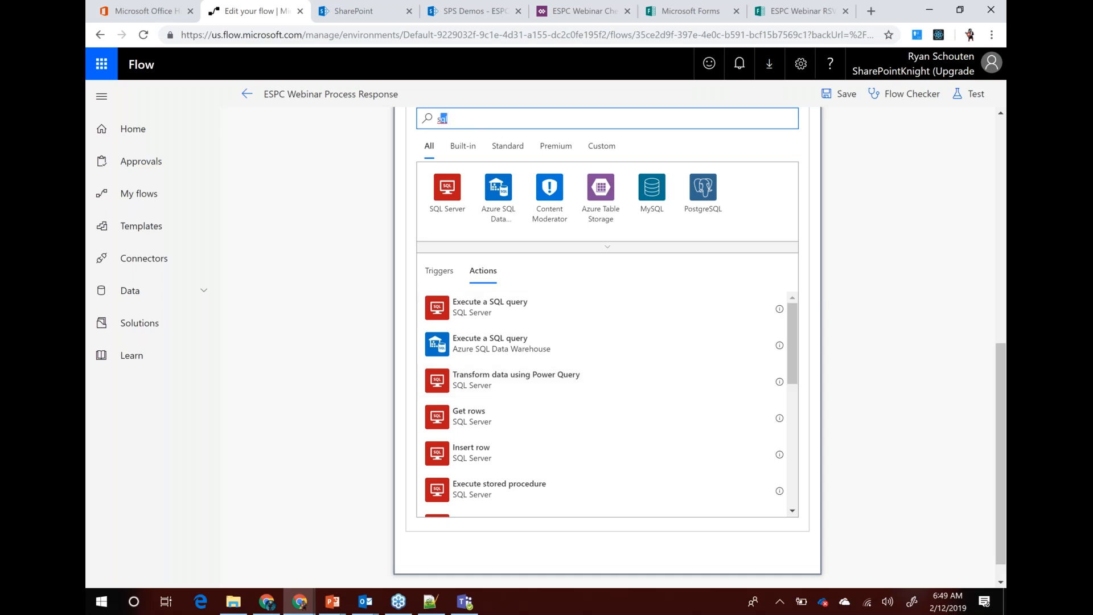
pyautogui.write('gravity')
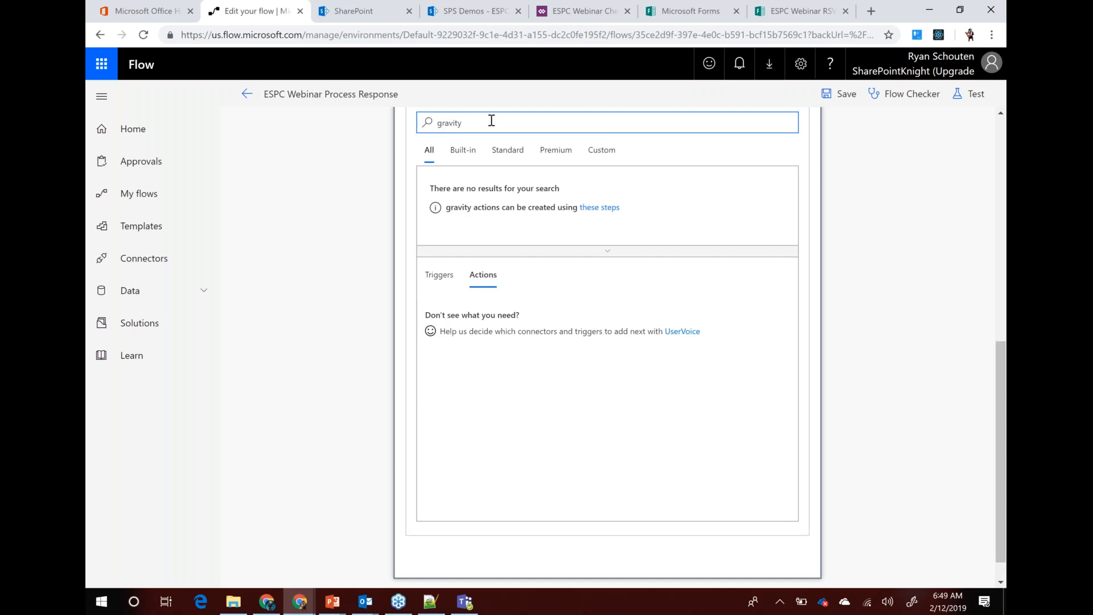
# Search the actions for 'wordpress', then discard the unfinished new action card
pyautogui.doubleClick(439, 122)
pyautogui.write('wordpress')
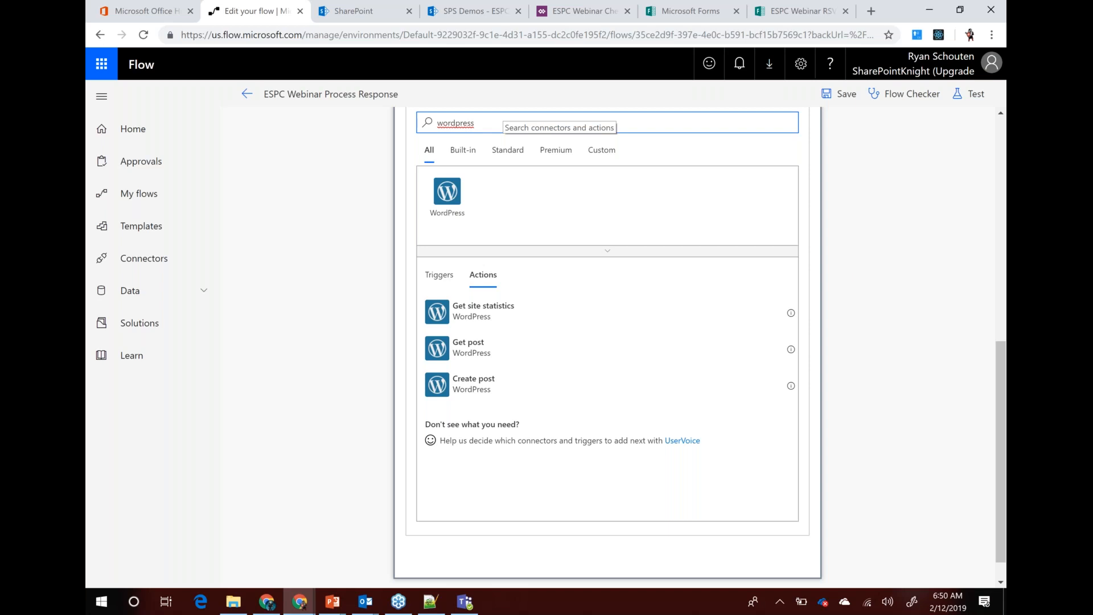
pyautogui.scroll(2, 651, 253)
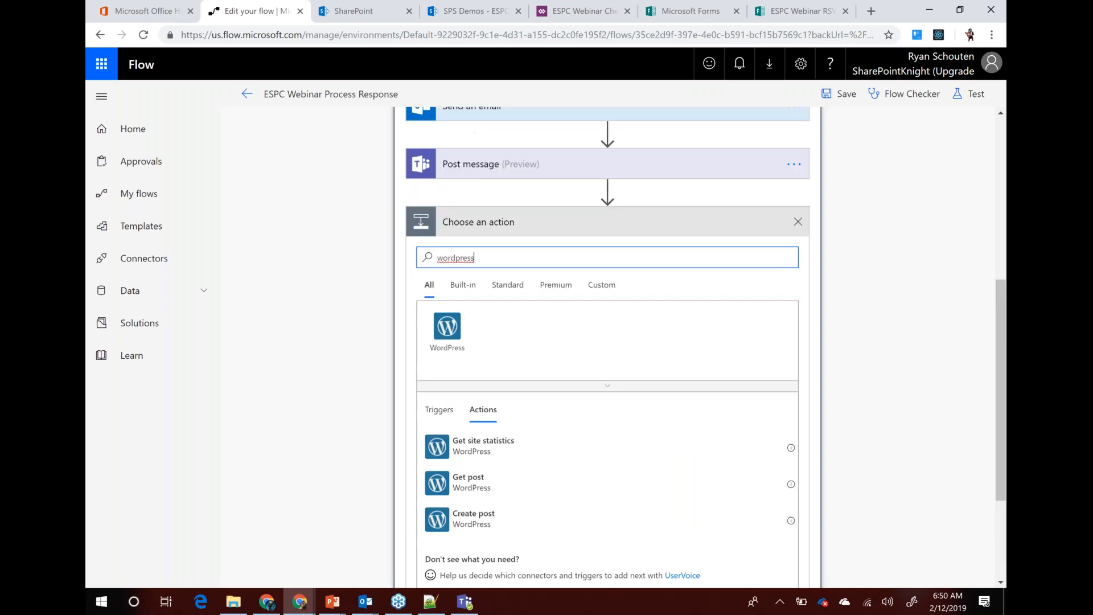
pyautogui.click(795, 222)
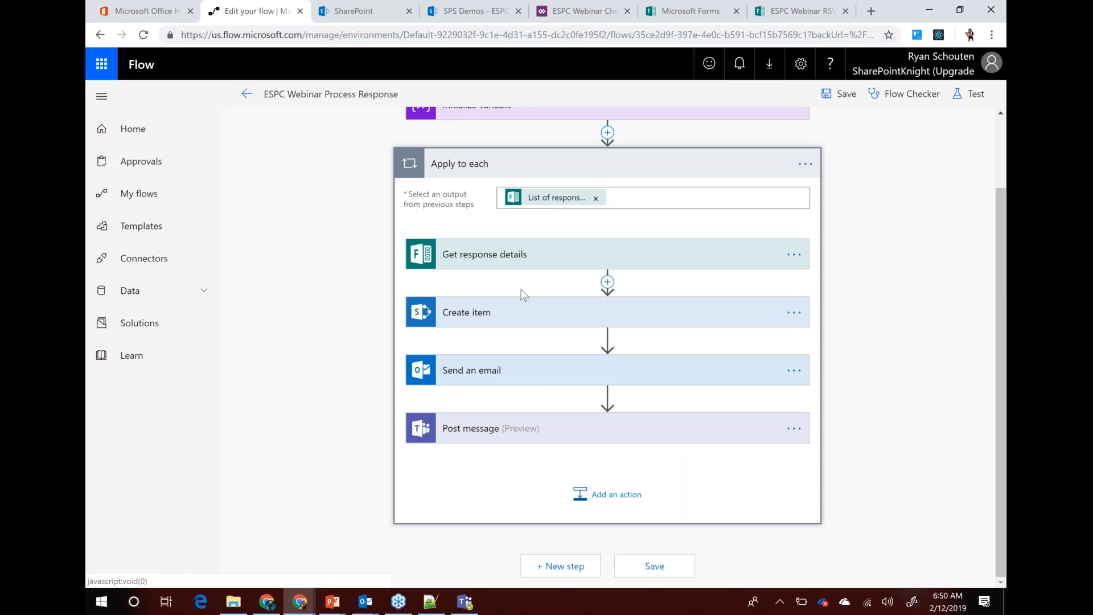
# Insert a second Initialize variable action right after the existing Initialize variable step
pyautogui.click(607, 283)
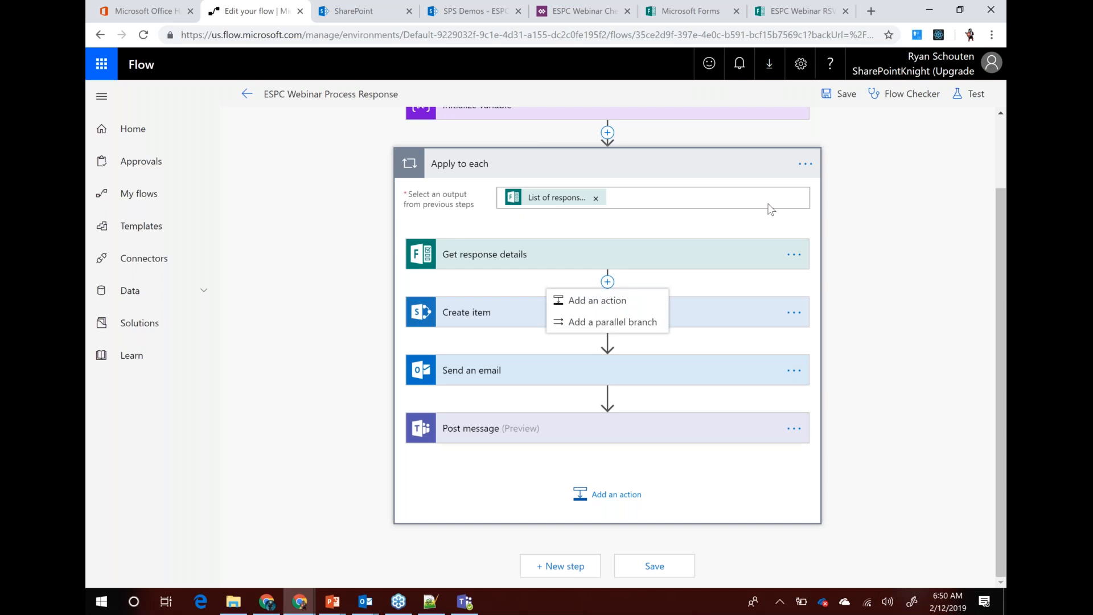
pyautogui.click(844, 276)
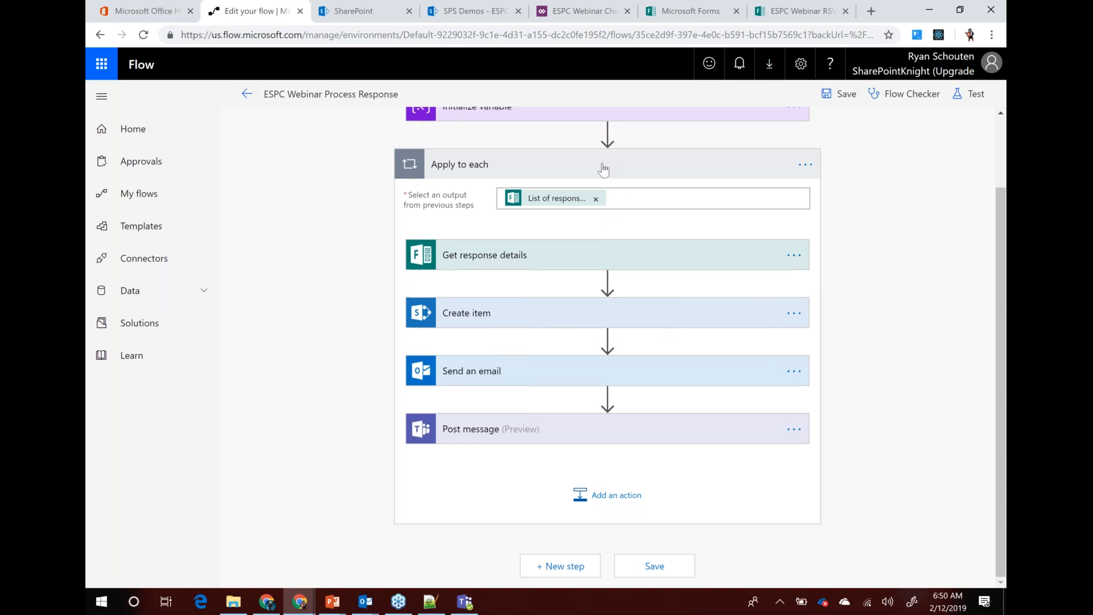
pyautogui.scroll(2, 603, 159)
pyautogui.click(608, 218)
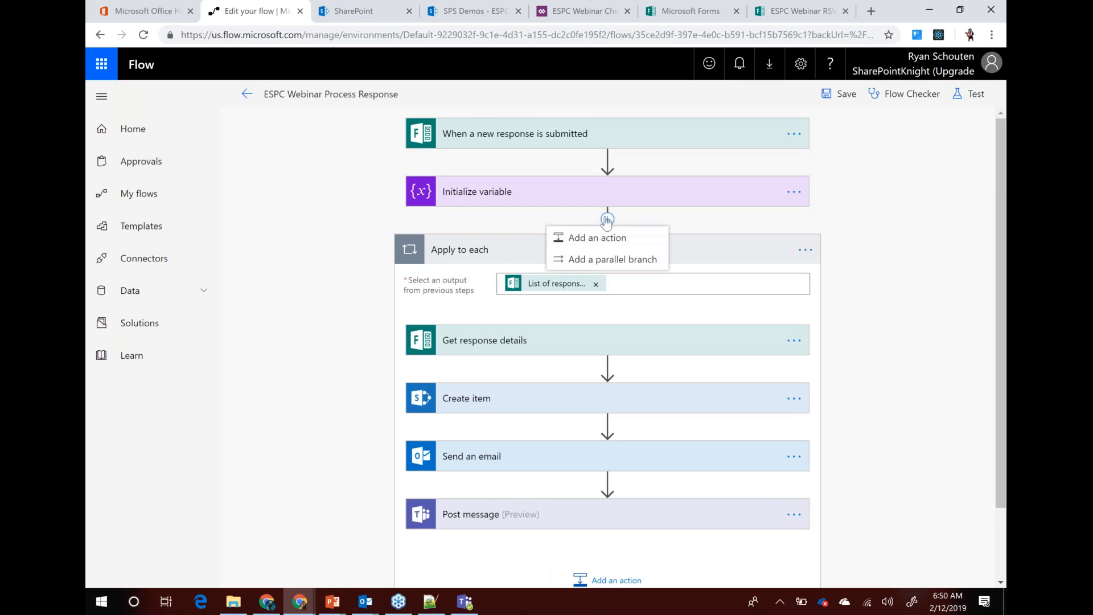
pyautogui.click(623, 238)
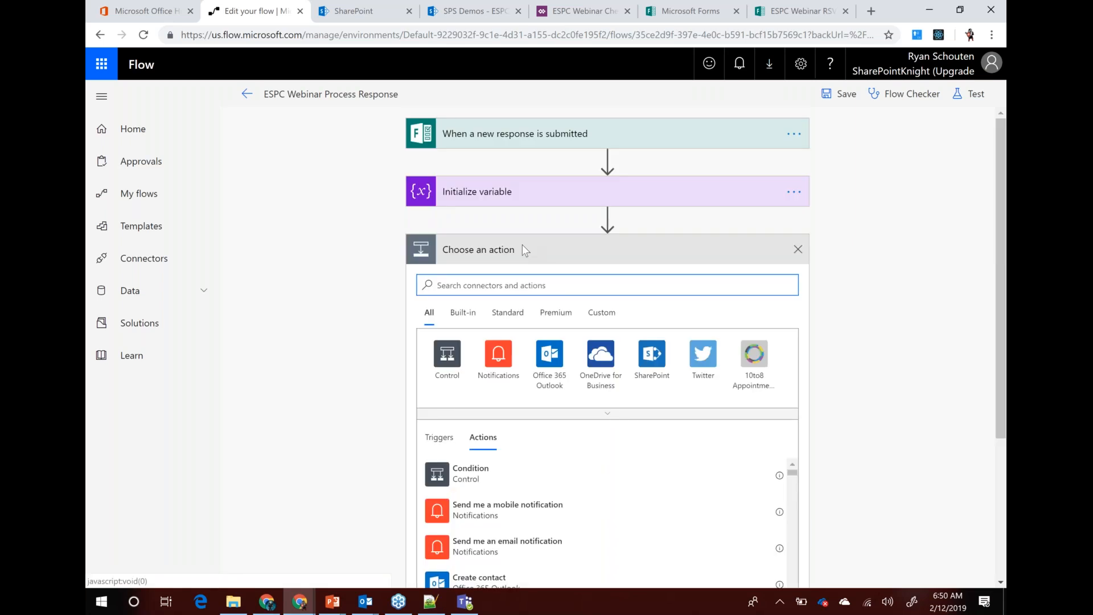
pyautogui.write('initial')
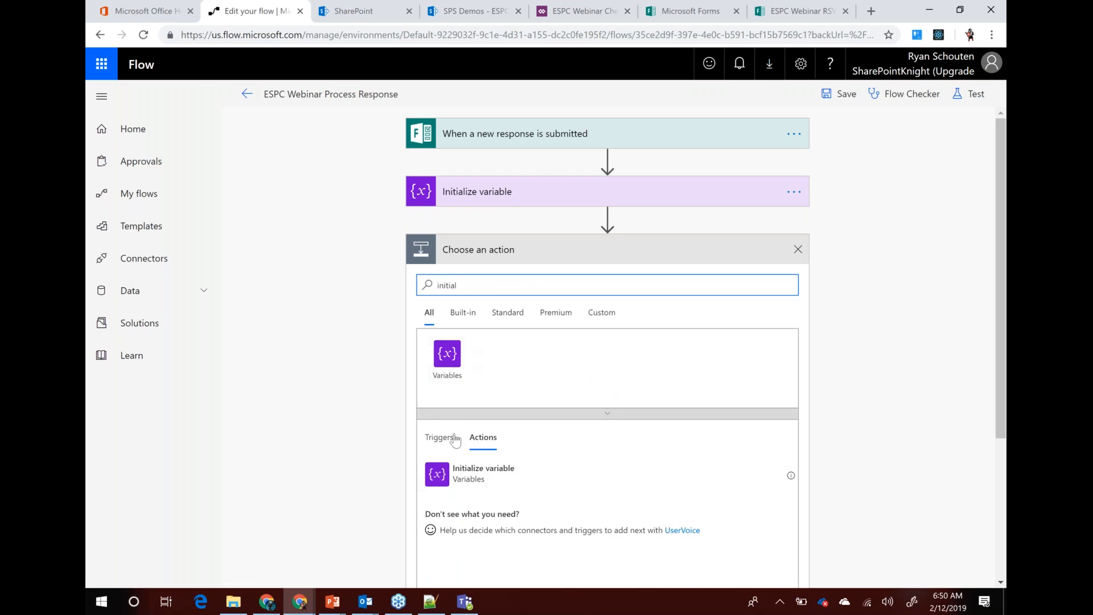
pyautogui.click(440, 477)
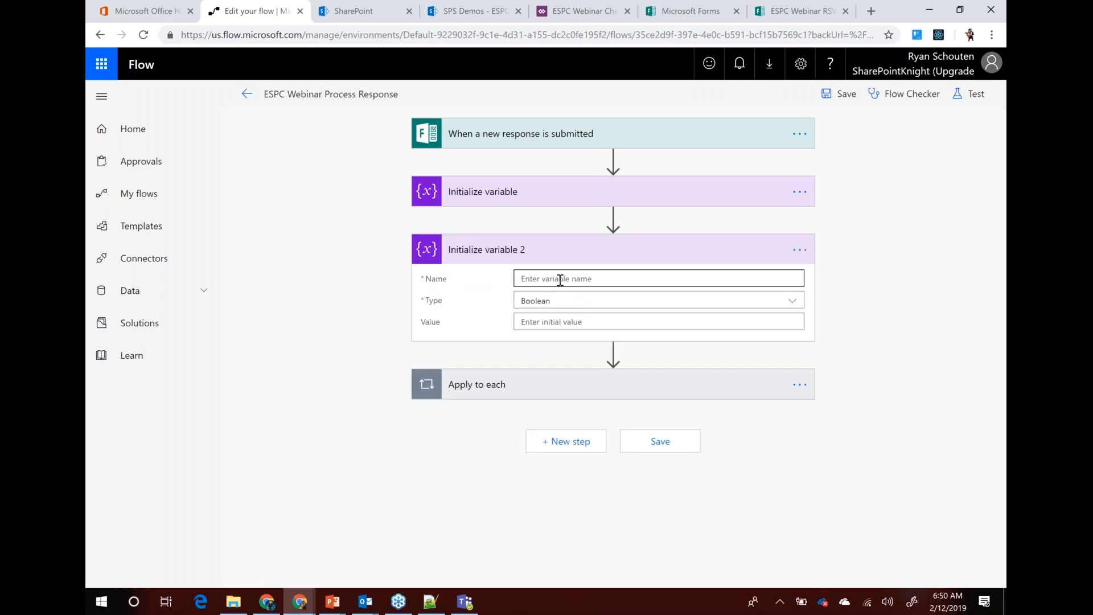
# Name the new variable Features and set its type to String
pyautogui.write('Features')
pyautogui.click(595, 301)
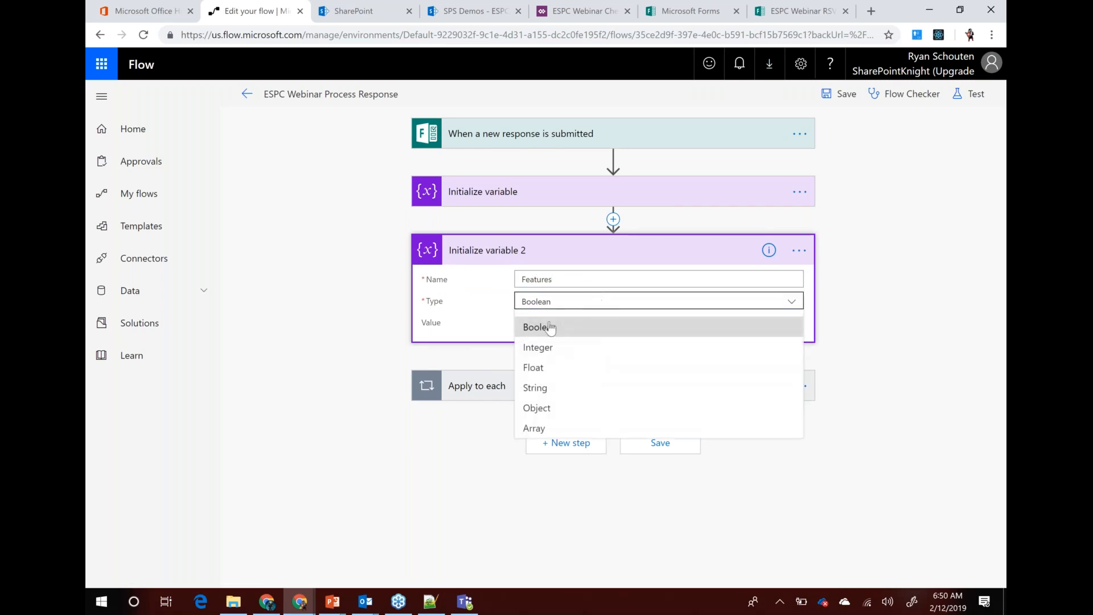
pyautogui.click(540, 388)
pyautogui.click(562, 322)
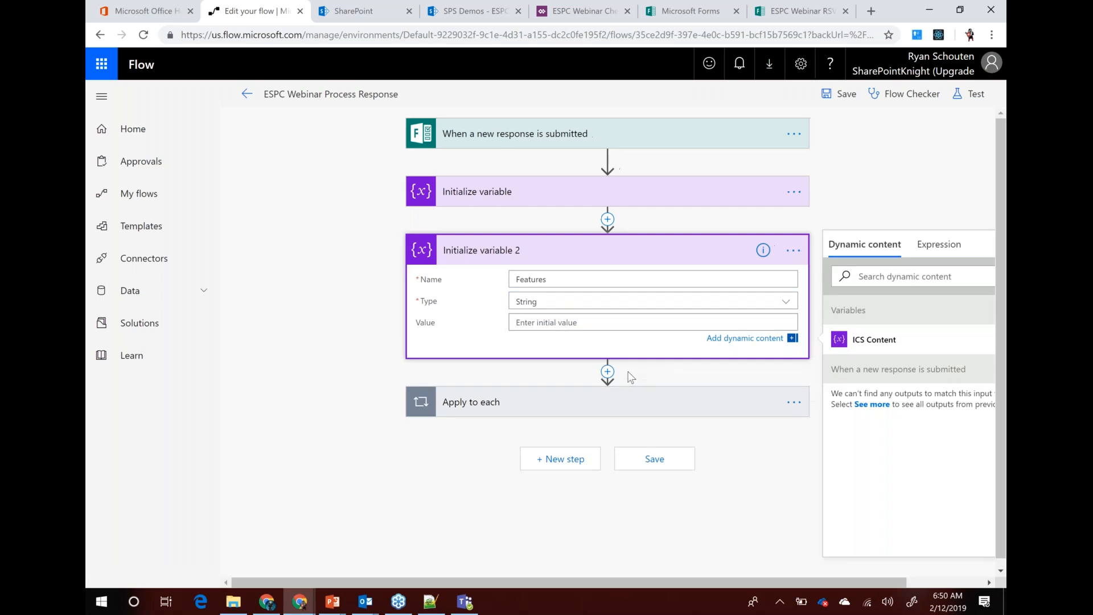
pyautogui.click(478, 367)
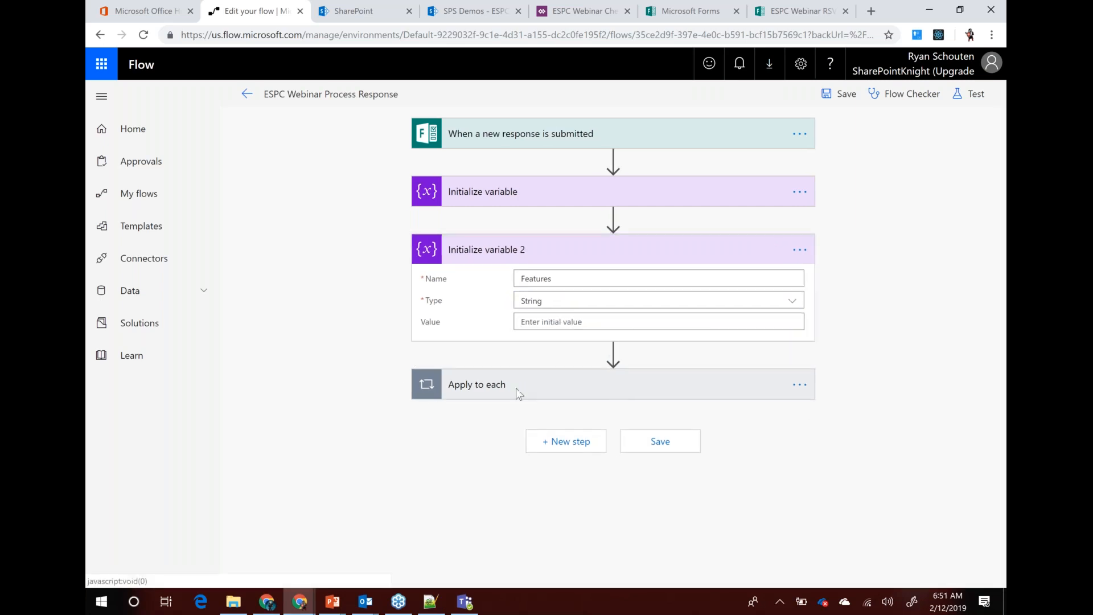
pyautogui.click(615, 395)
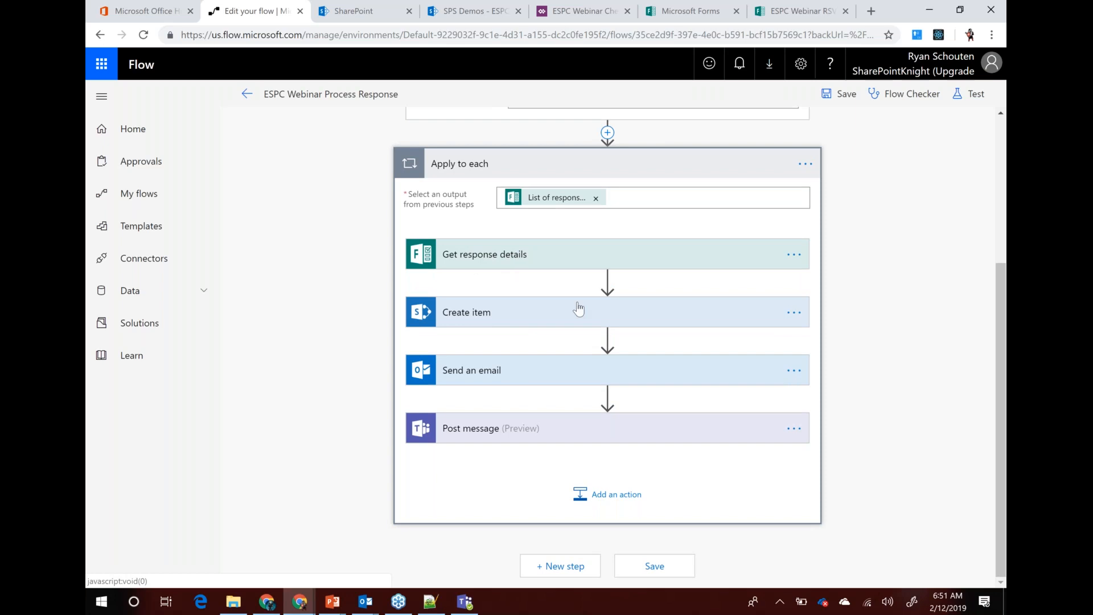
# Add a Set variable action after Get response details inside the loop
pyautogui.click(606, 283)
pyautogui.click(564, 298)
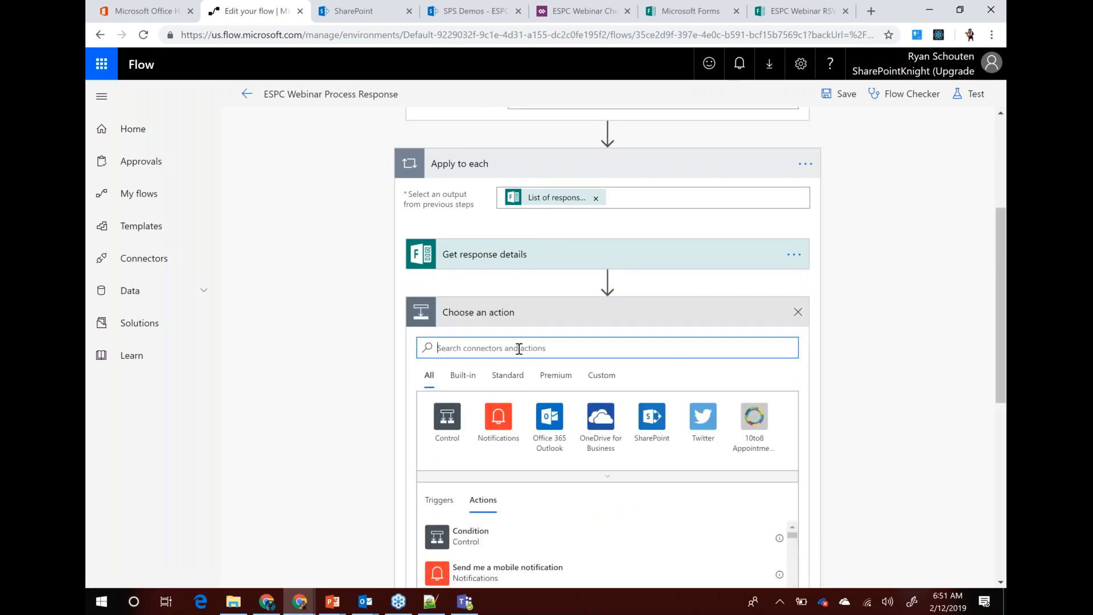
pyautogui.write('variab')
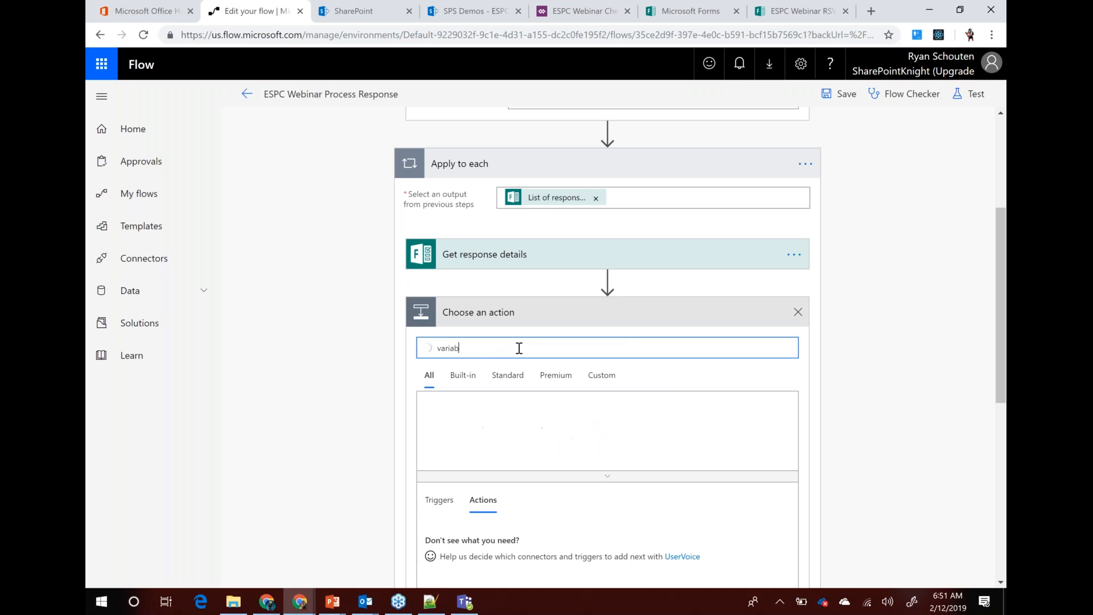
pyautogui.scroll(-4, 491, 411)
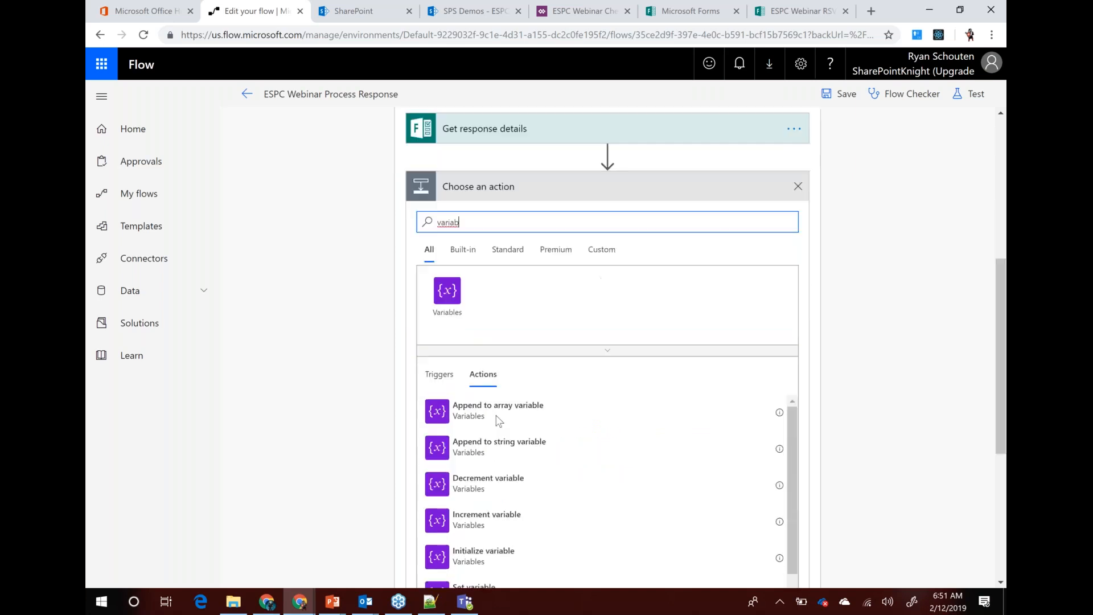
pyautogui.click(483, 540)
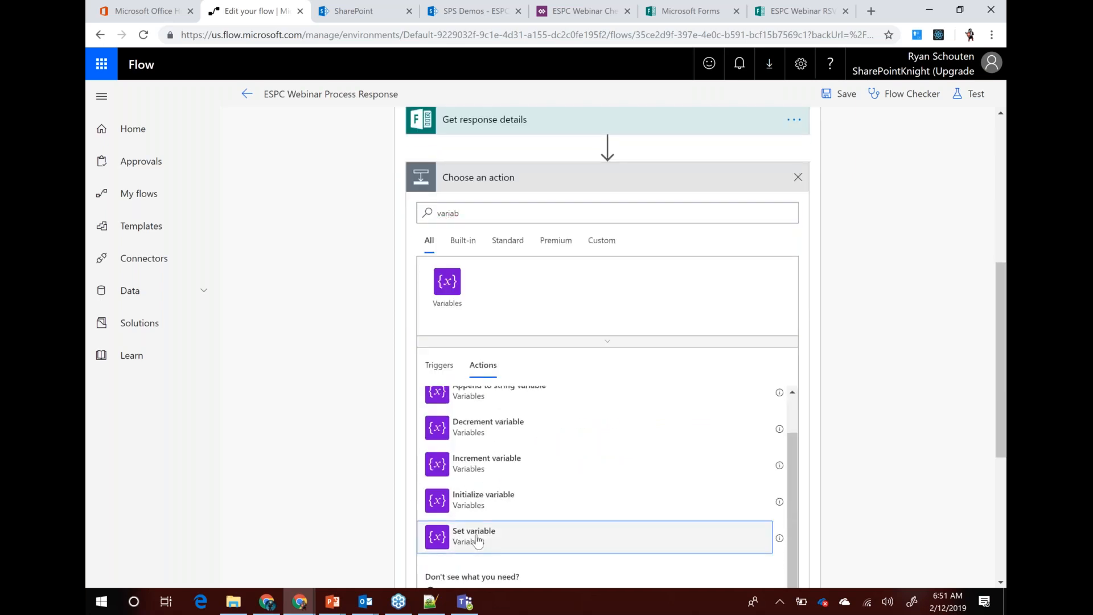
# Choose Features as the variable and assign it the Favourite Feature answer
pyautogui.click(778, 232)
pyautogui.click(565, 267)
pyautogui.click(774, 230)
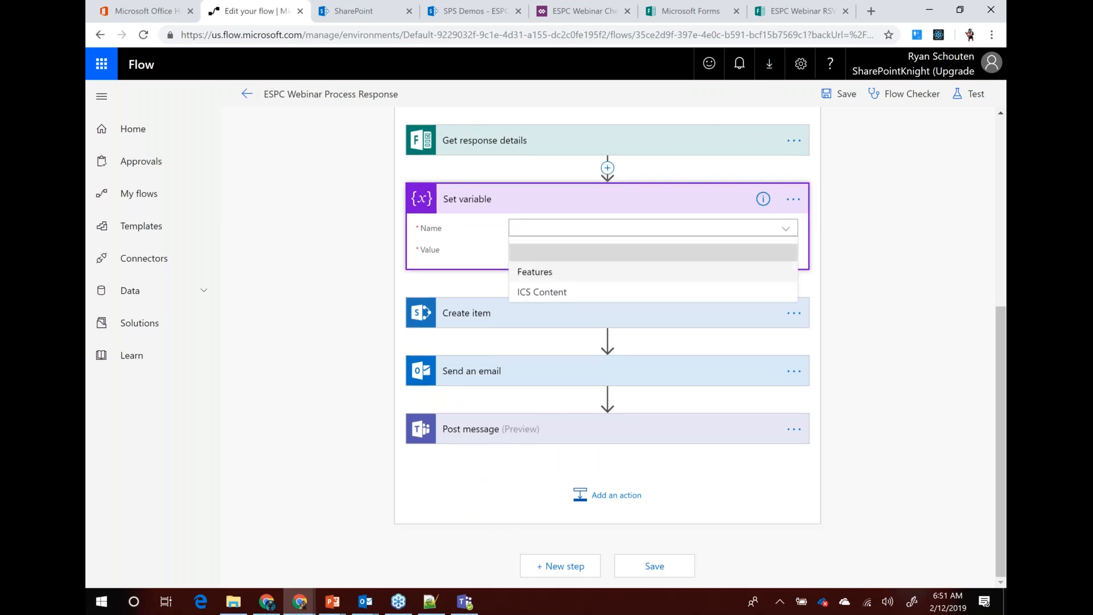
pyautogui.click(542, 269)
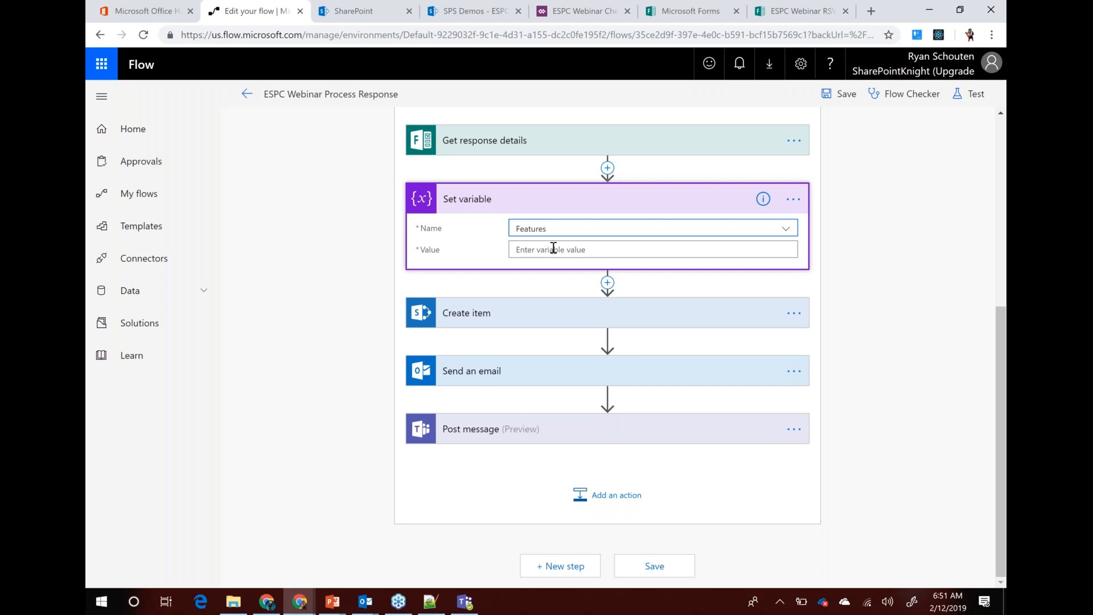
pyautogui.click(554, 249)
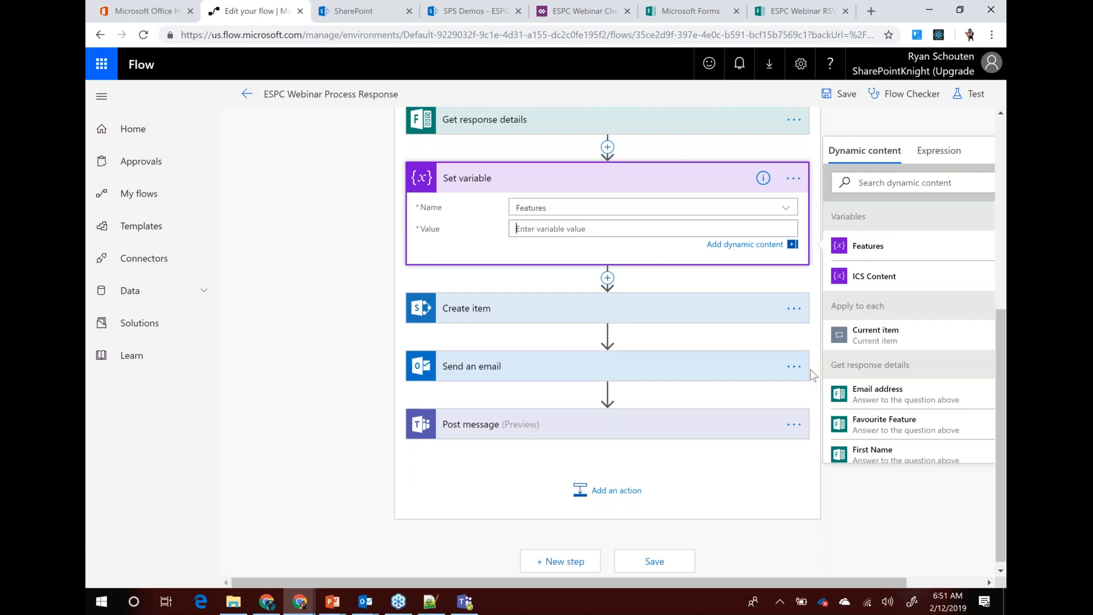
pyautogui.scroll(-2, 897, 375)
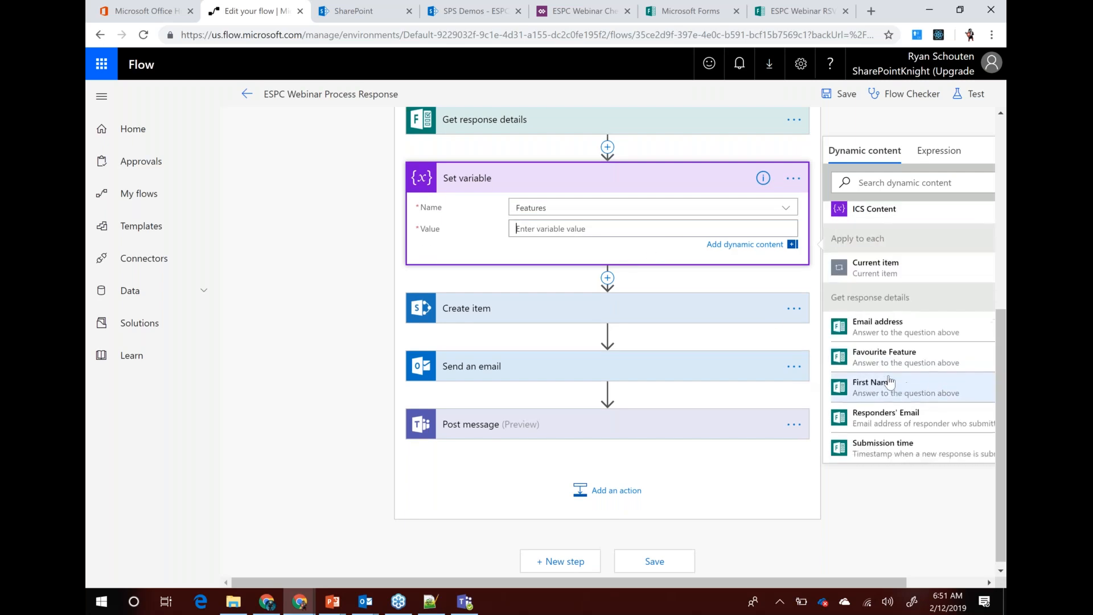
pyautogui.click(898, 364)
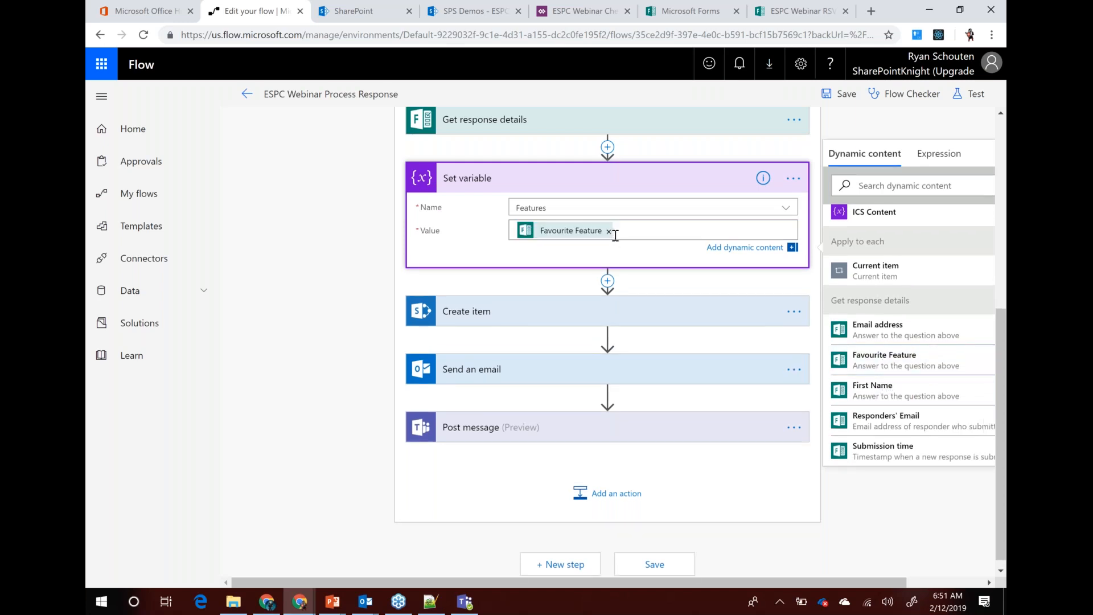
# Start a replace() expression in the Expression editor for the Features value
pyautogui.click(940, 164)
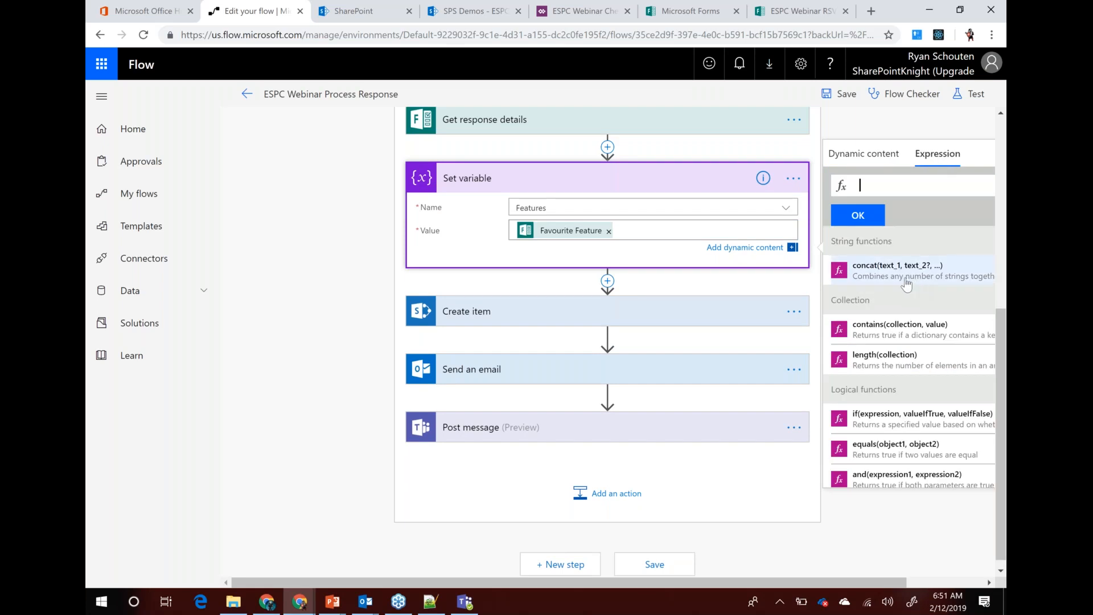
pyautogui.scroll(-3, 901, 335)
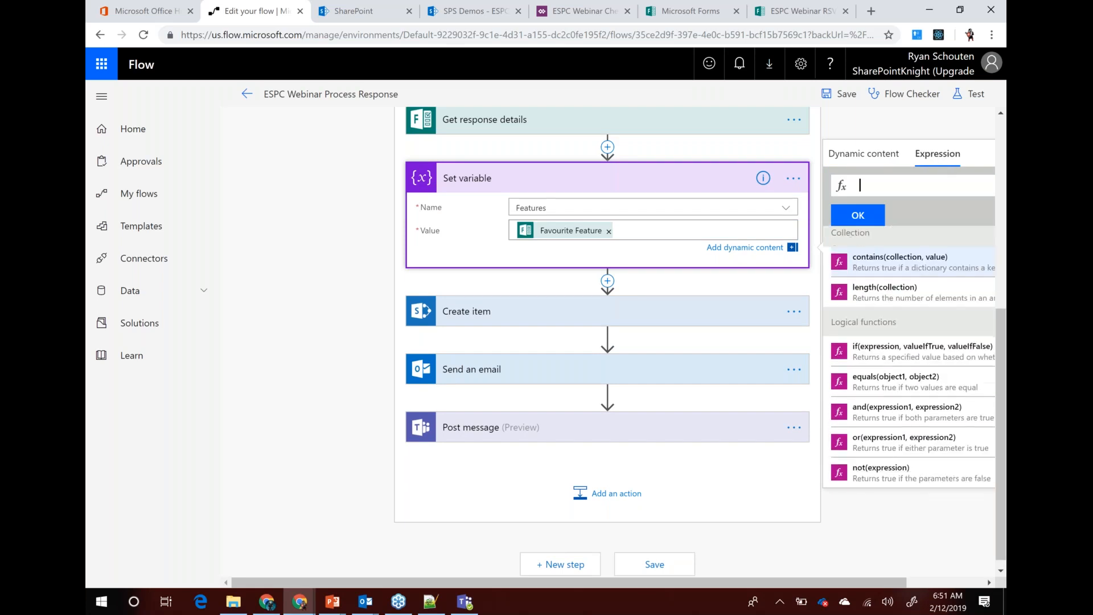
pyautogui.scroll(-4, 906, 440)
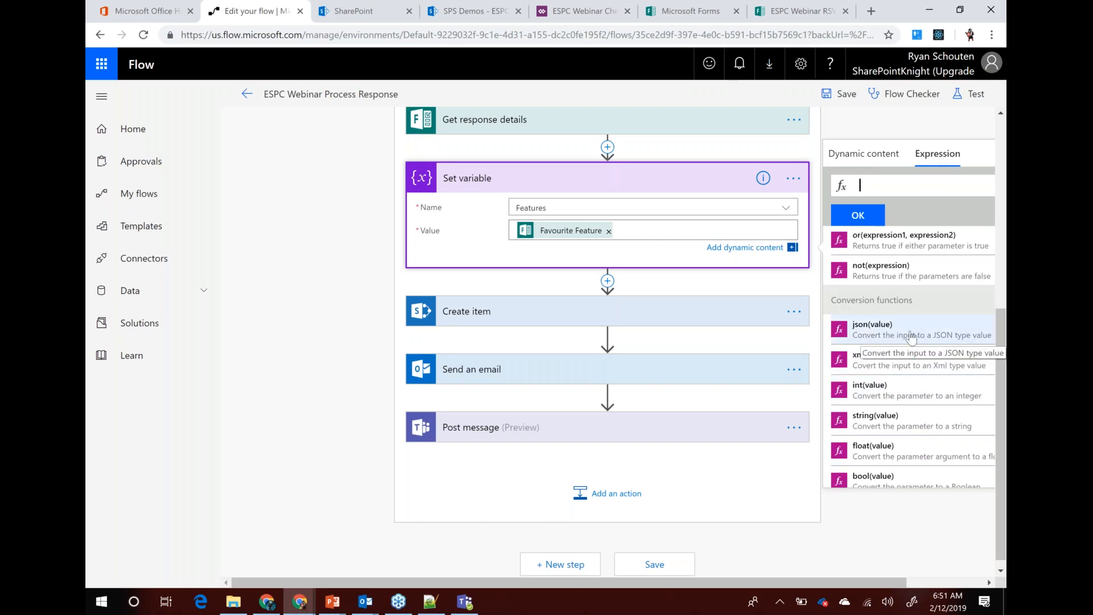
pyautogui.scroll(-5, 896, 370)
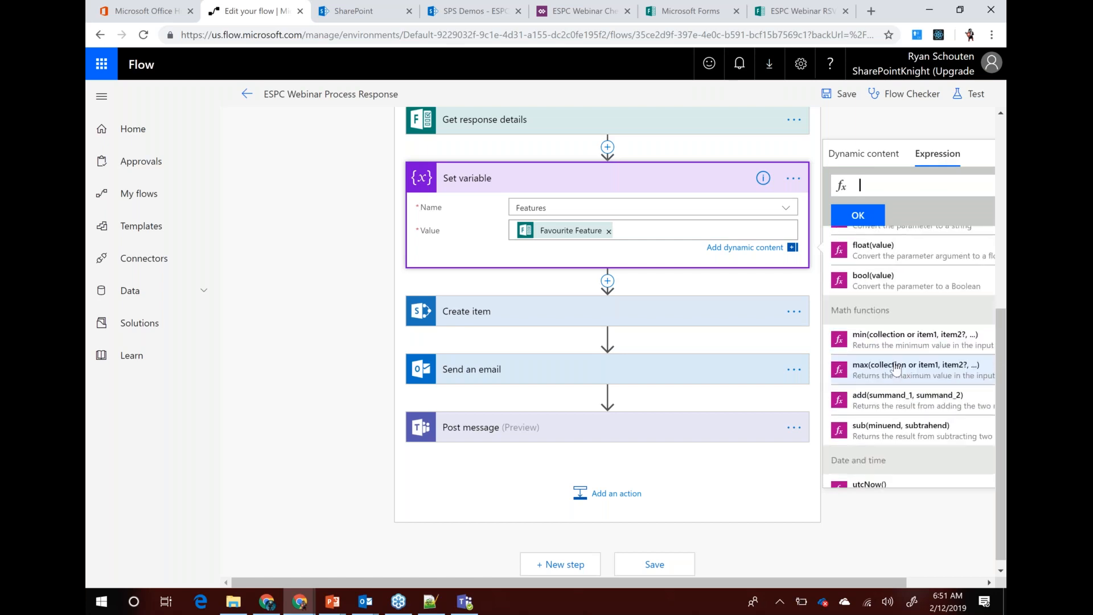
pyautogui.scroll(-7, 896, 373)
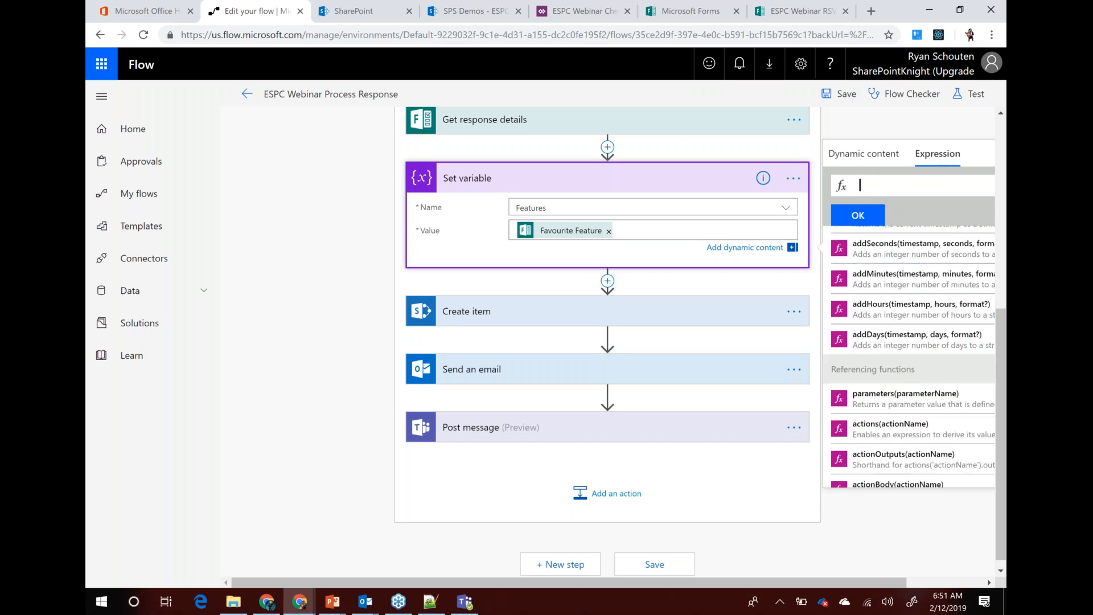
pyautogui.write('string')
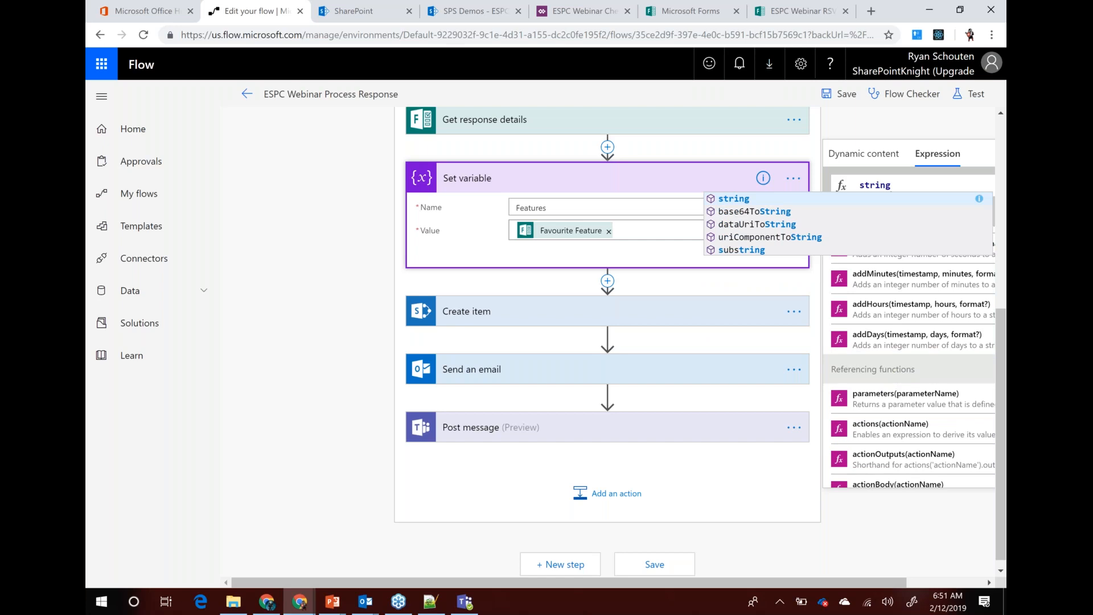
pyautogui.press('BackSpace')
pyautogui.press('BackSpace')
pyautogui.press('BackSpace')
pyautogui.press('BackSpace')
pyautogui.press('BackSpace')
pyautogui.press('BackSpace')
pyautogui.write('repl')
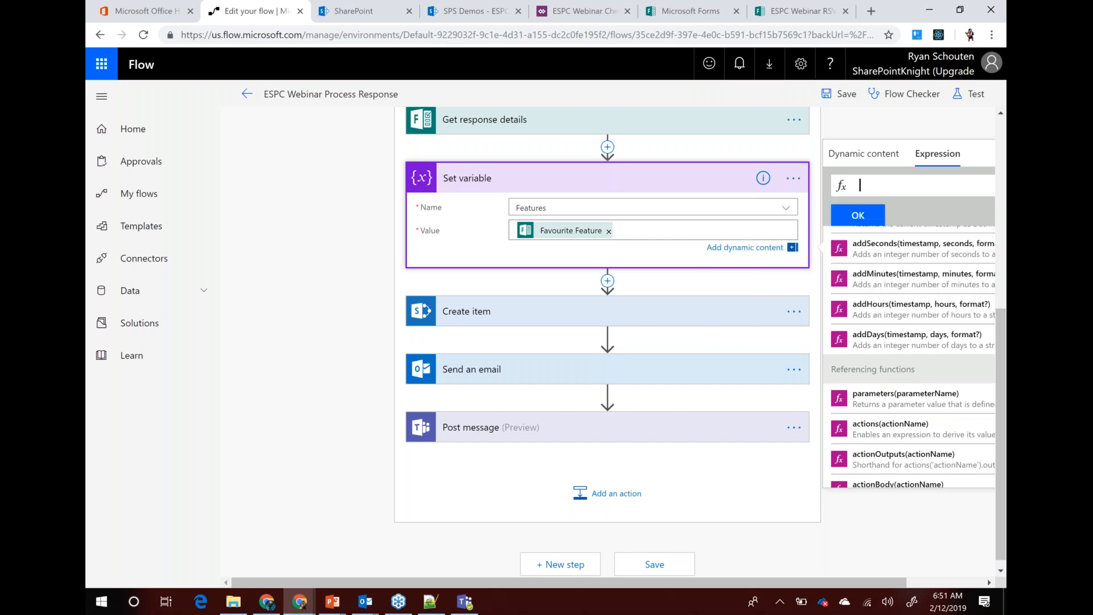
pyautogui.write('ace')
pyautogui.click(735, 200)
# Insert the Favourite Feature answer into replace() and add the arguments ,"[","")
pyautogui.click(516, 227)
pyautogui.click(897, 185)
pyautogui.click(868, 161)
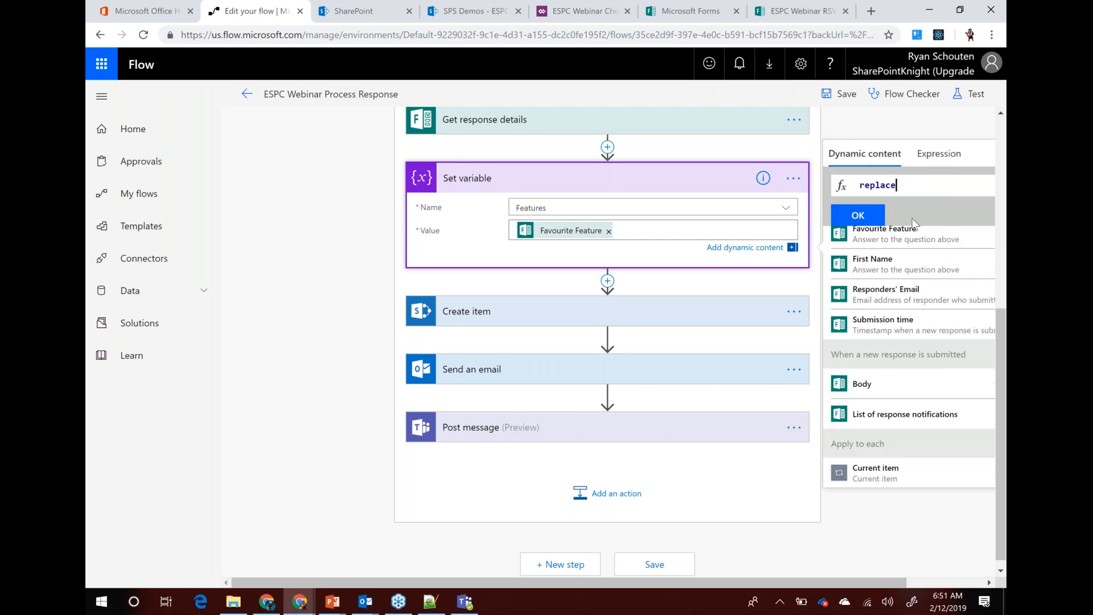
pyautogui.click(886, 243)
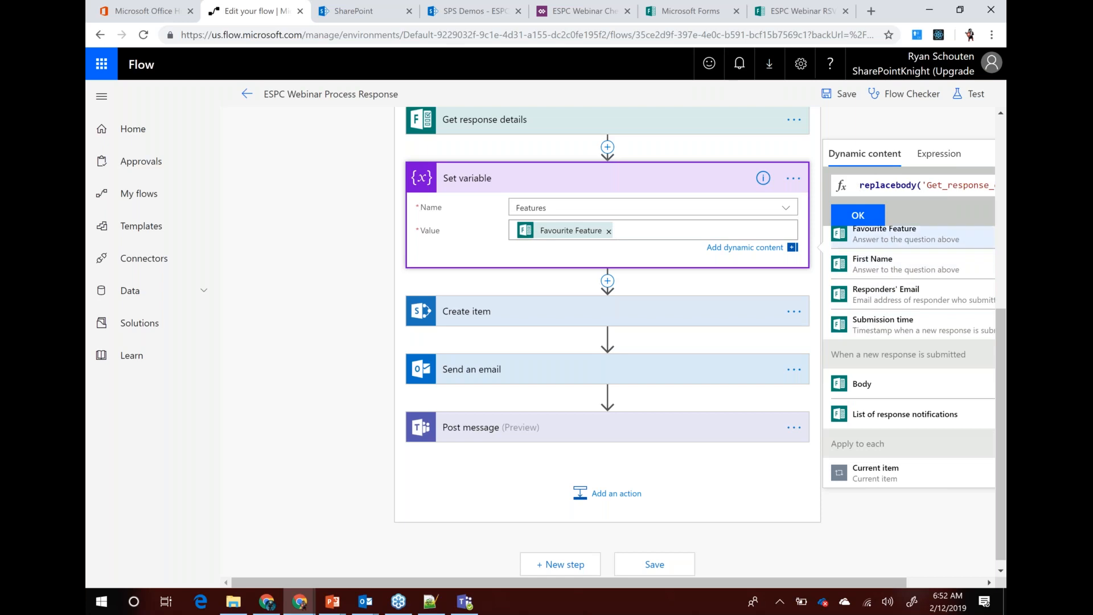
pyautogui.moveTo(820, 579); pyautogui.dragTo(897, 578)
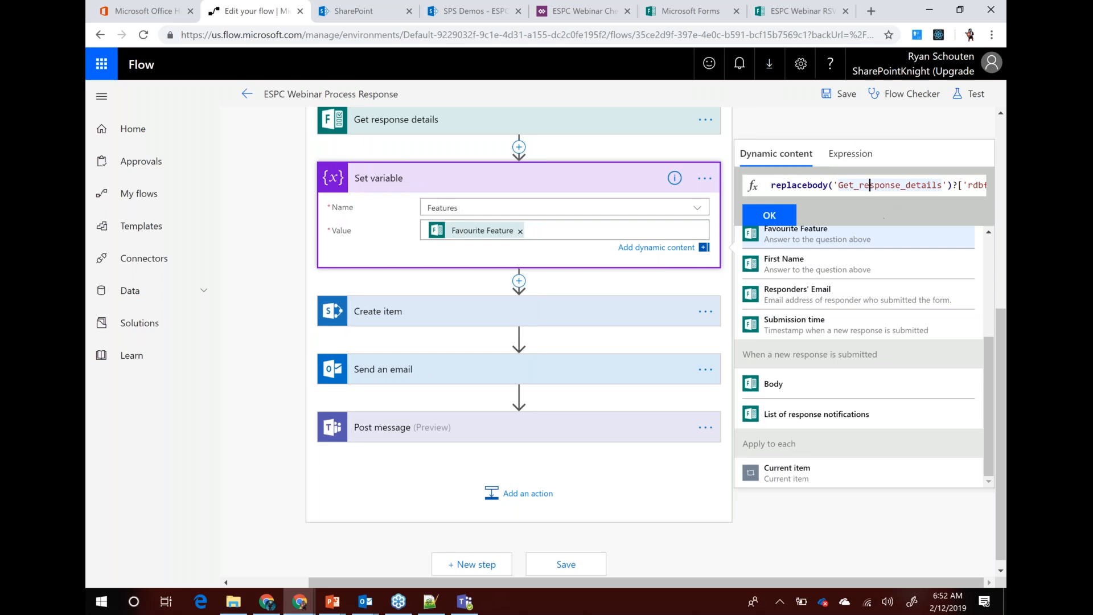
pyautogui.press('Right')
pyautogui.press('Right')
pyautogui.press('Right')
pyautogui.press('Right')
pyautogui.press('Right')
pyautogui.press('Right')
pyautogui.press('Right')
pyautogui.press('Right')
pyautogui.press('Right')
pyautogui.press('Right')
pyautogui.press('Right')
pyautogui.press('Right')
pyautogui.press('Right')
pyautogui.press('Right')
pyautogui.press('Right')
pyautogui.press('Right')
pyautogui.press('Right')
pyautogui.press('Right')
pyautogui.press('Right')
pyautogui.press('Right')
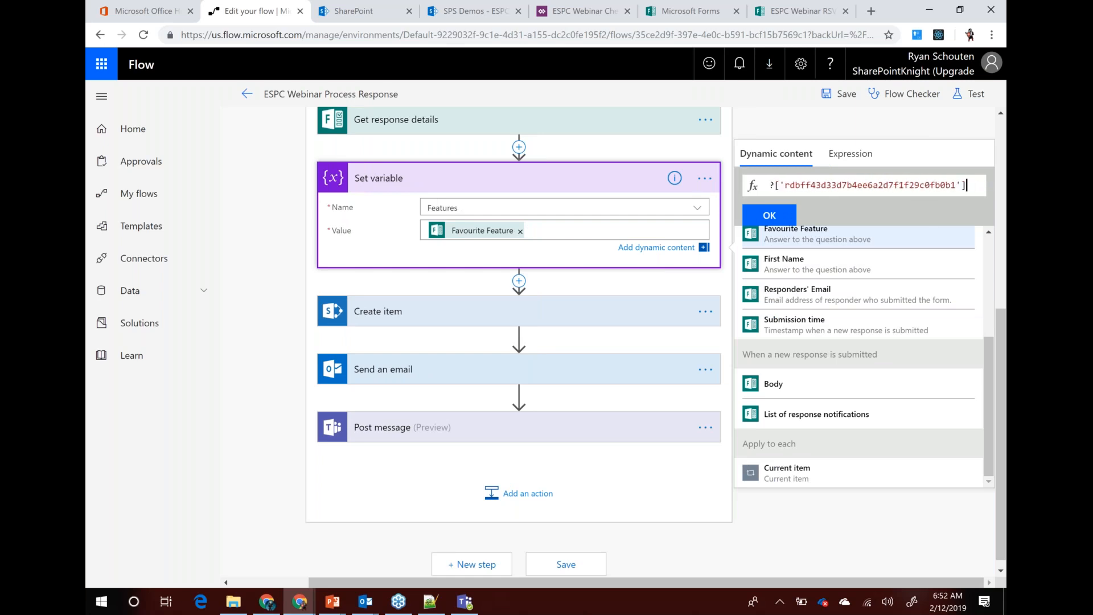
pyautogui.write(',')
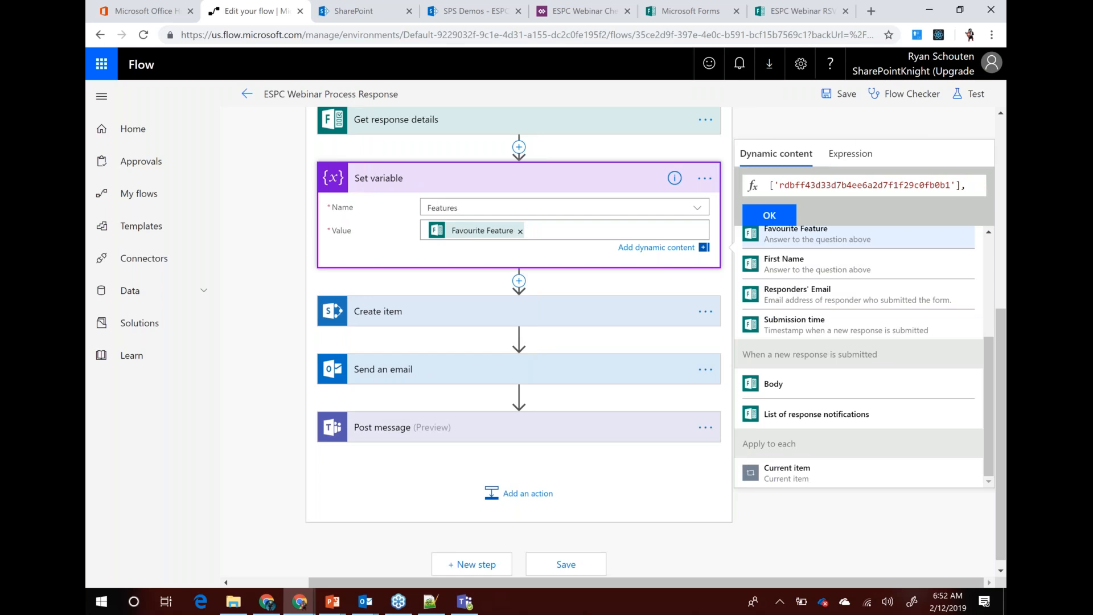
pyautogui.write('"[')
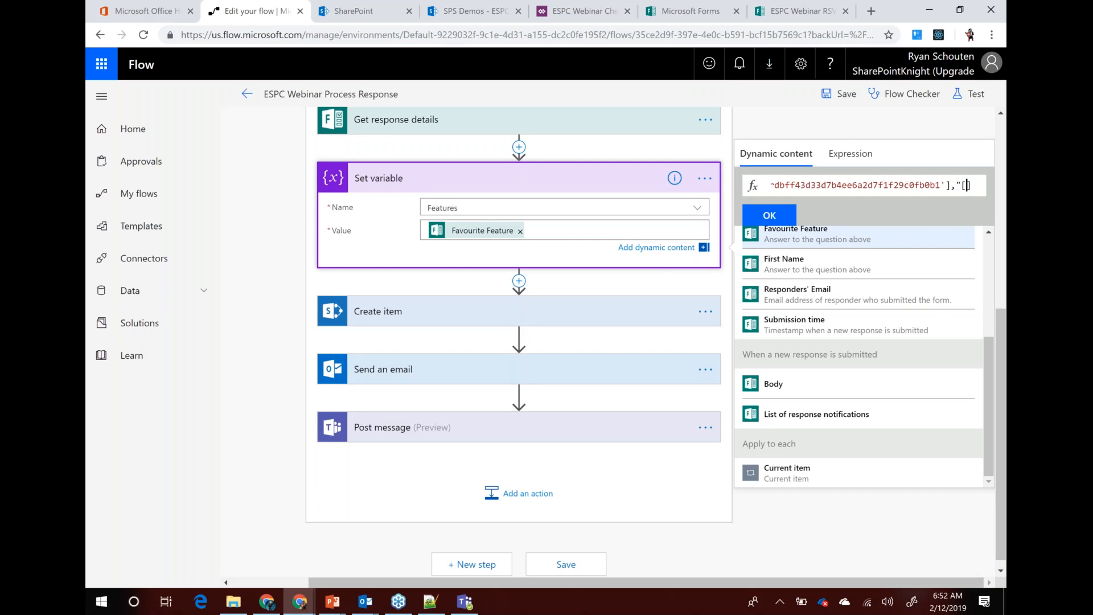
pyautogui.write('"')
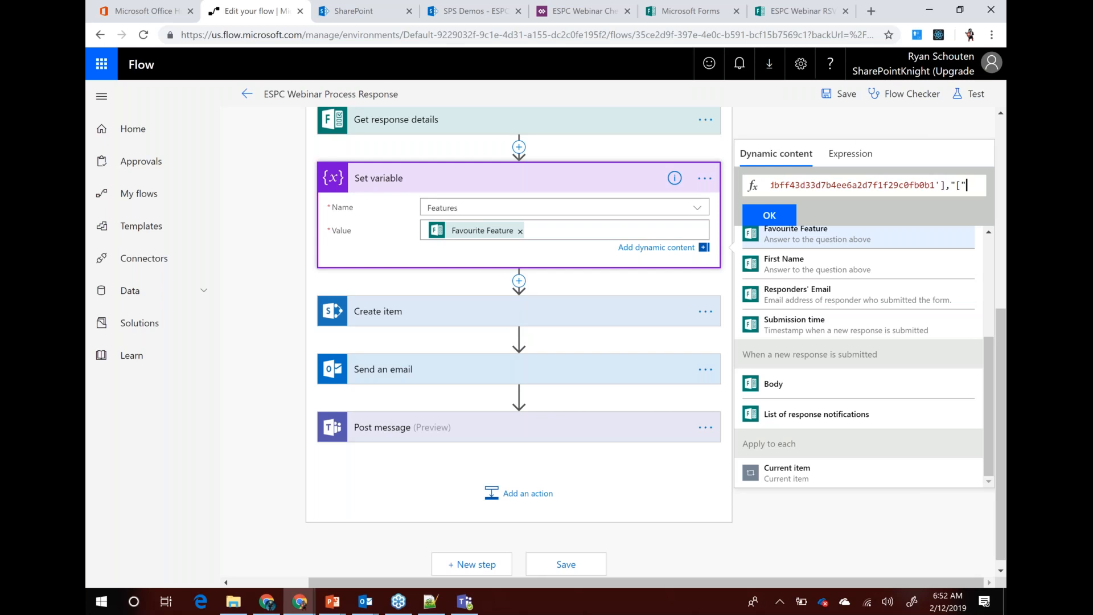
pyautogui.write(',""')
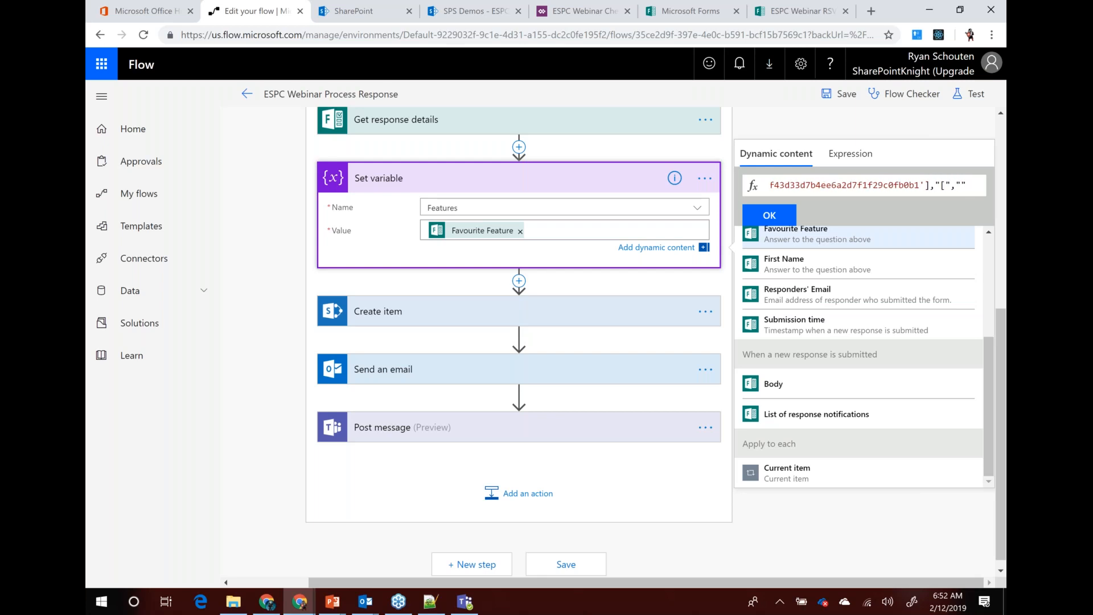
pyautogui.write(')')
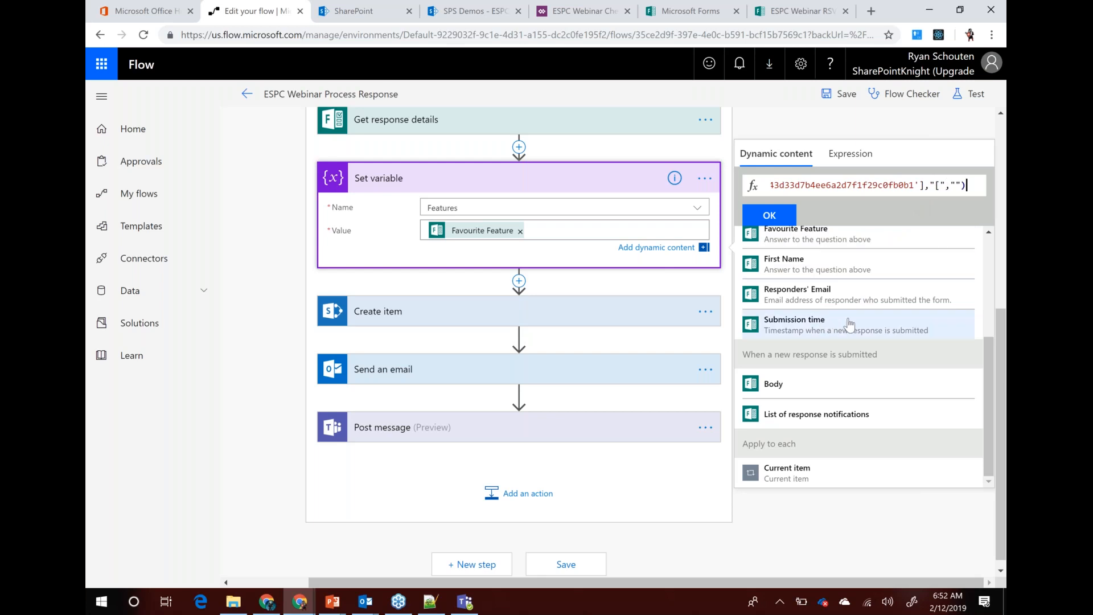
# Try applying the expression, switch the quotes to '' after the invalid warning, and retry
pyautogui.scroll(1, 988, 352)
pyautogui.moveTo(988, 353); pyautogui.dragTo(983, 254)
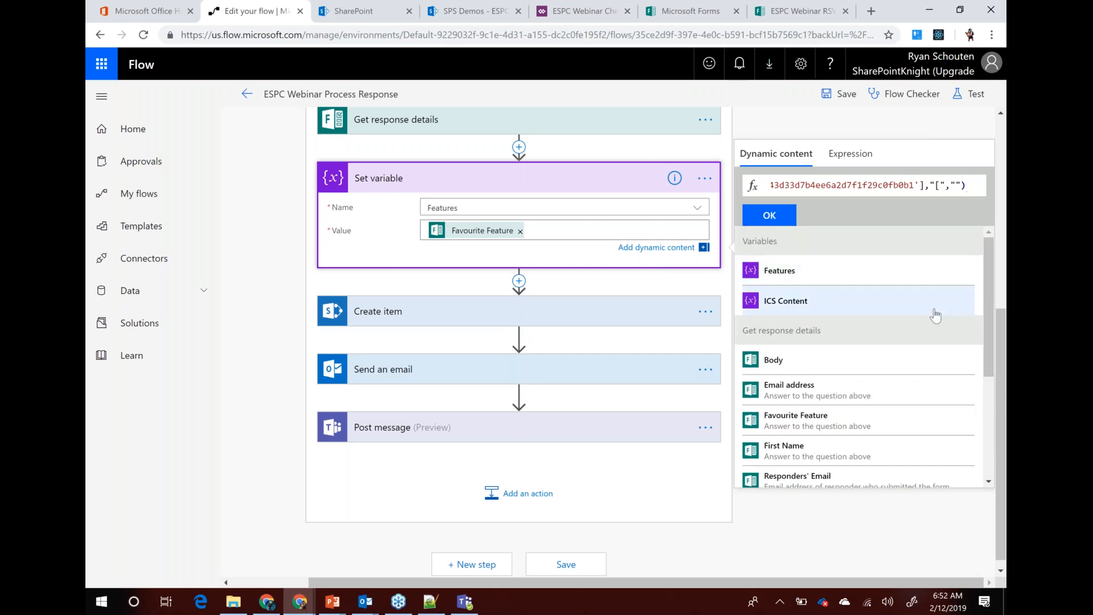
pyautogui.click(782, 216)
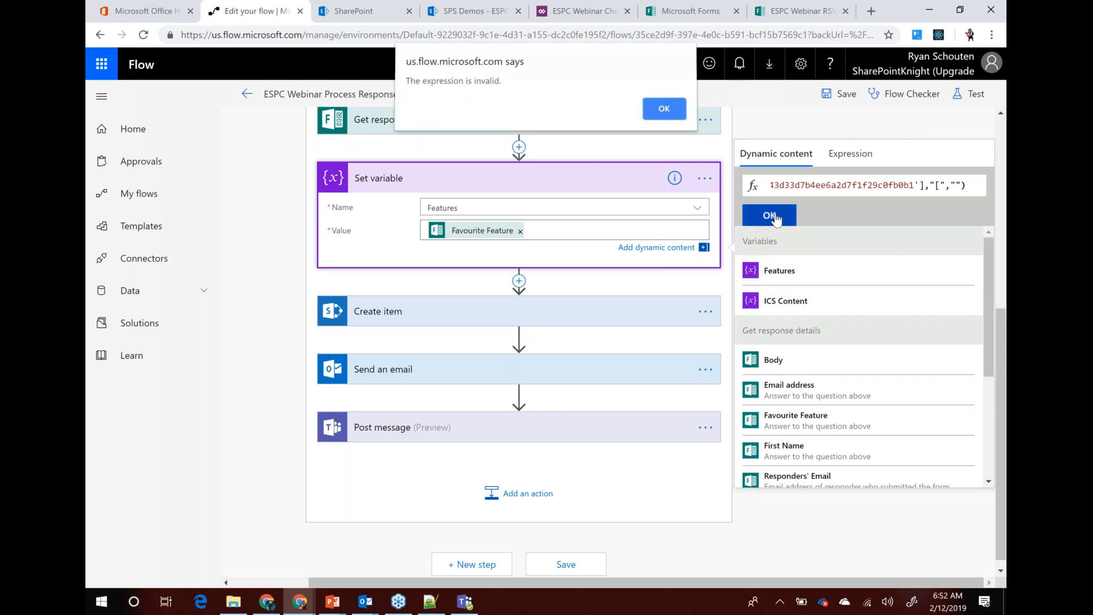
pyautogui.click(675, 105)
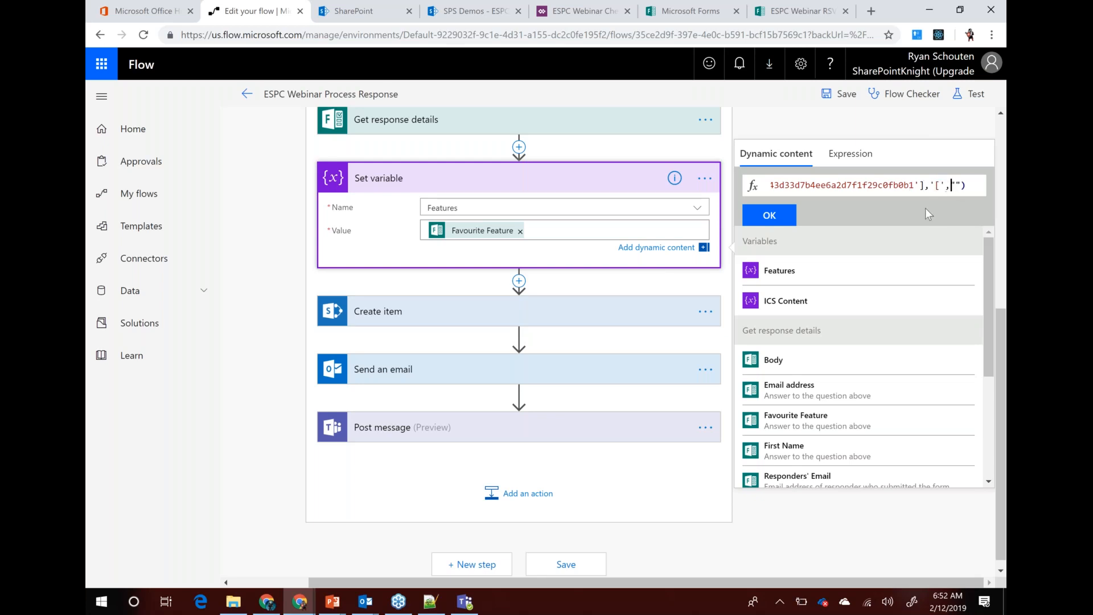
pyautogui.press('Right')
pyautogui.press('Right')
pyautogui.press('BackSpace')
pyautogui.press('BackSpace')
pyautogui.write("''")
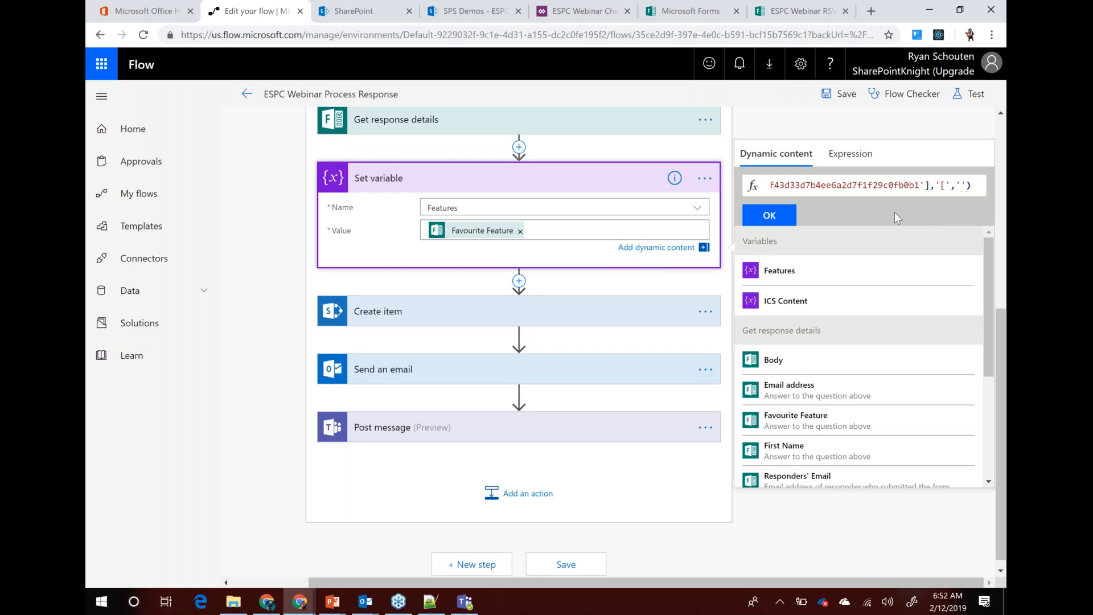
pyautogui.click(793, 218)
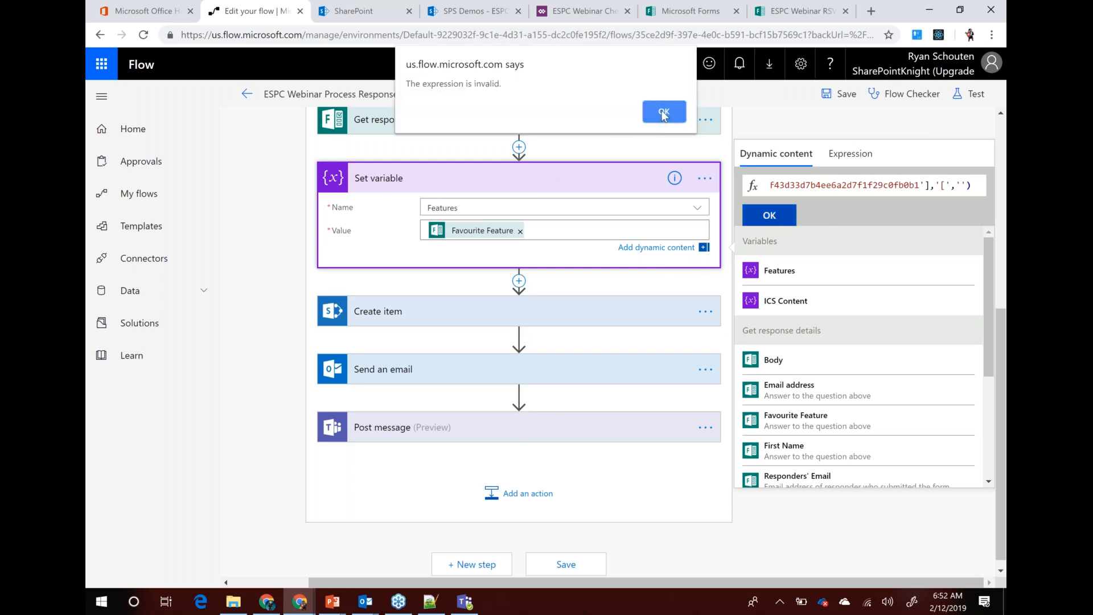
pyautogui.click(663, 113)
pyautogui.click(864, 189)
pyautogui.press('Left')
pyautogui.press('Left')
pyautogui.press('Left')
pyautogui.press('Left')
pyautogui.press('Left')
pyautogui.press('Left')
pyautogui.press('Left')
pyautogui.press('Left')
pyautogui.press('Left')
pyautogui.press('Left')
pyautogui.press('Left')
pyautogui.press('Left')
pyautogui.press('Left')
pyautogui.press('Left')
pyautogui.press('Left')
pyautogui.press('Left')
pyautogui.press('Left')
pyautogui.press('Left')
pyautogui.press('Left')
pyautogui.press('Left')
pyautogui.press('Left')
pyautogui.press('Left')
pyautogui.press('Left')
pyautogui.press('Left')
pyautogui.press('Left')
pyautogui.press('Left')
pyautogui.press('Left')
pyautogui.press('Left')
pyautogui.press('Left')
pyautogui.press('Left')
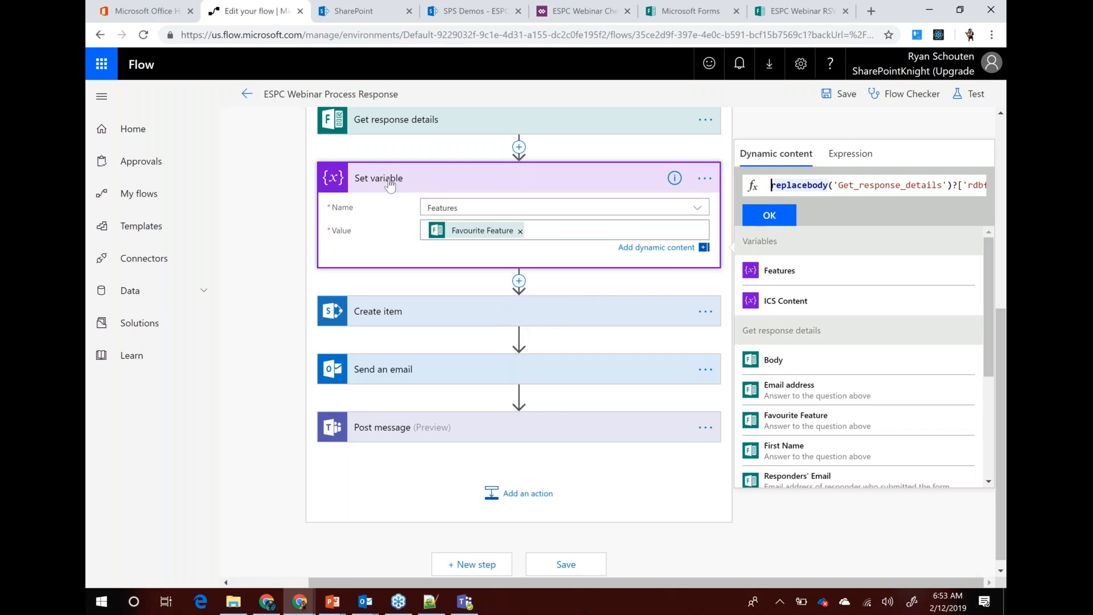
# Replace the Create item Favourite Feature field value with the Features variable, then review Send an email
pyautogui.click(484, 298)
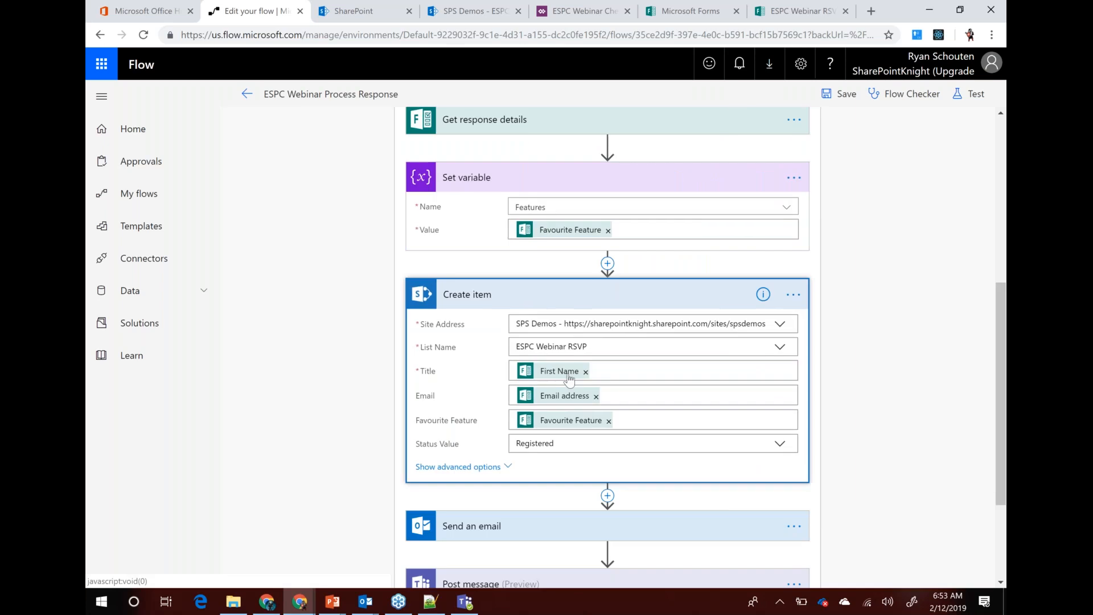
pyautogui.click(609, 421)
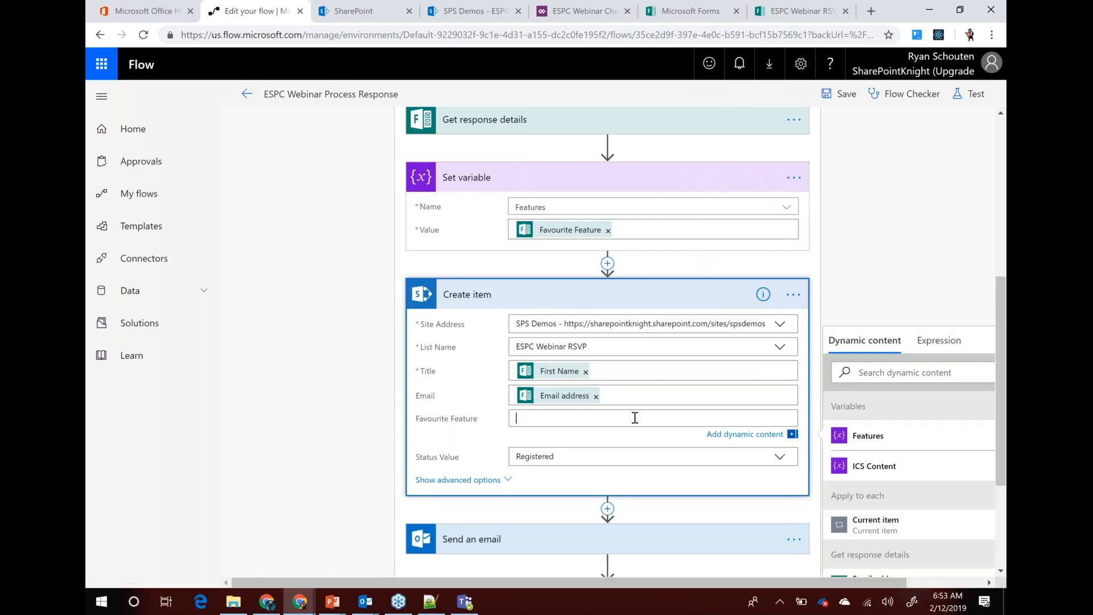
pyautogui.click(868, 436)
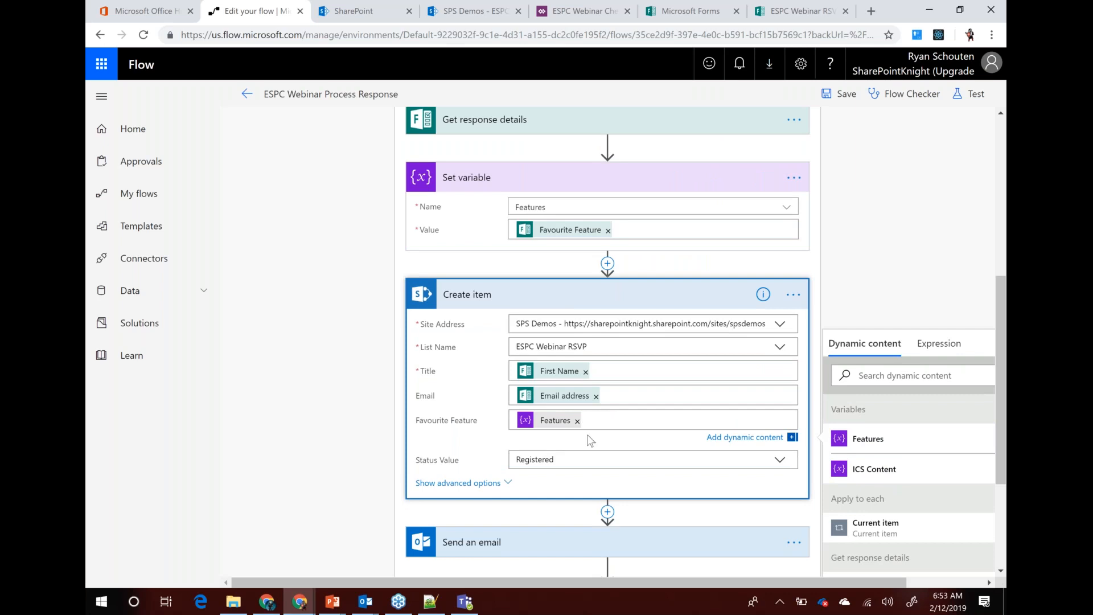
pyautogui.scroll(-3, 624, 430)
pyautogui.click(535, 361)
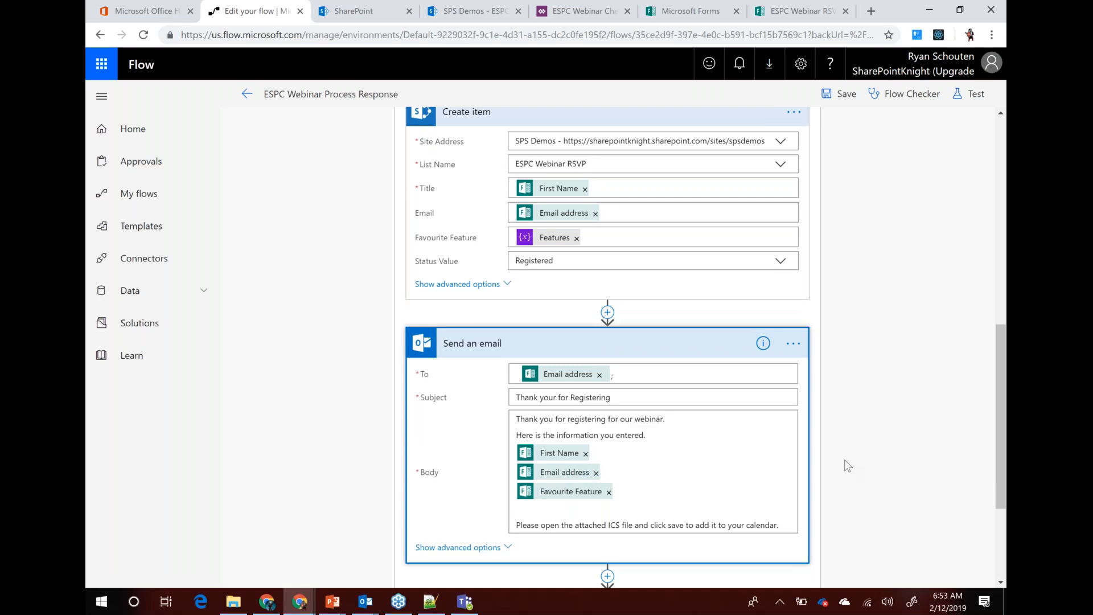
pyautogui.scroll(10, 845, 459)
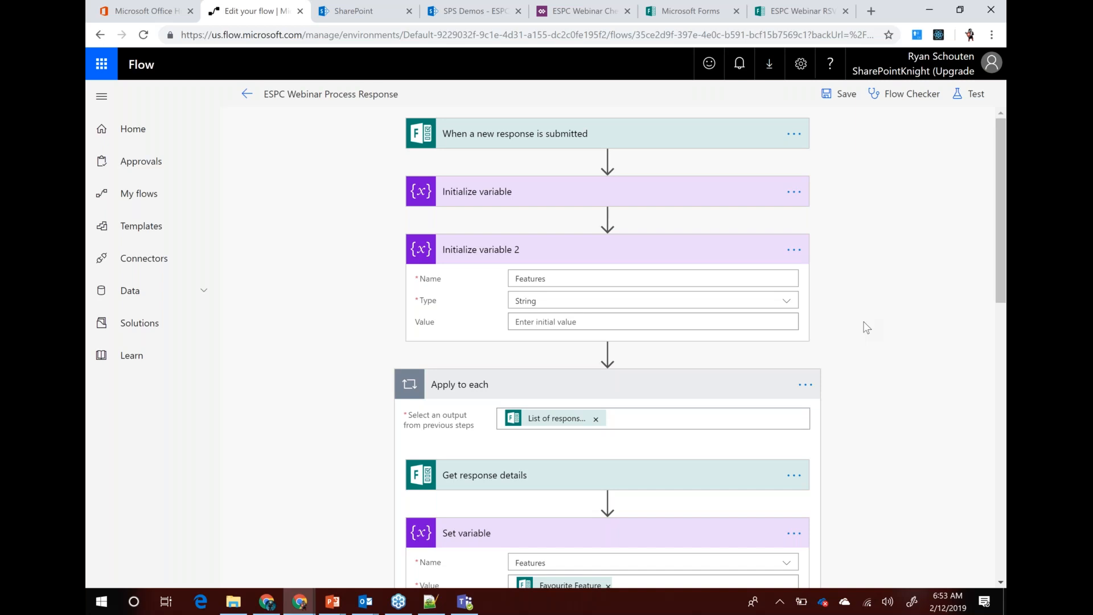
pyautogui.scroll(-10, 764, 276)
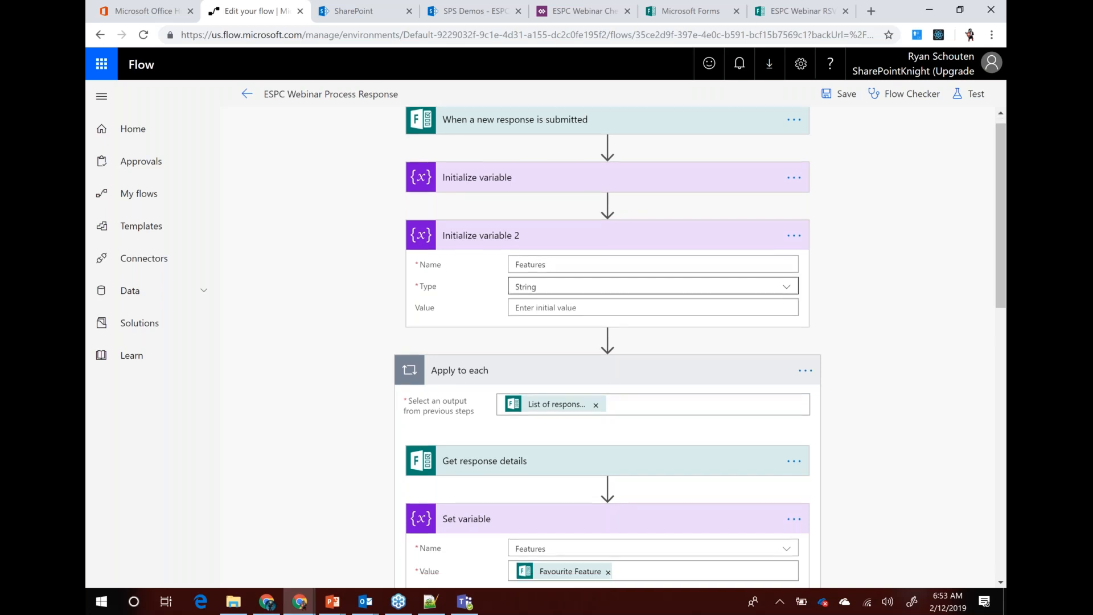
pyautogui.scroll(-3, 607, 410)
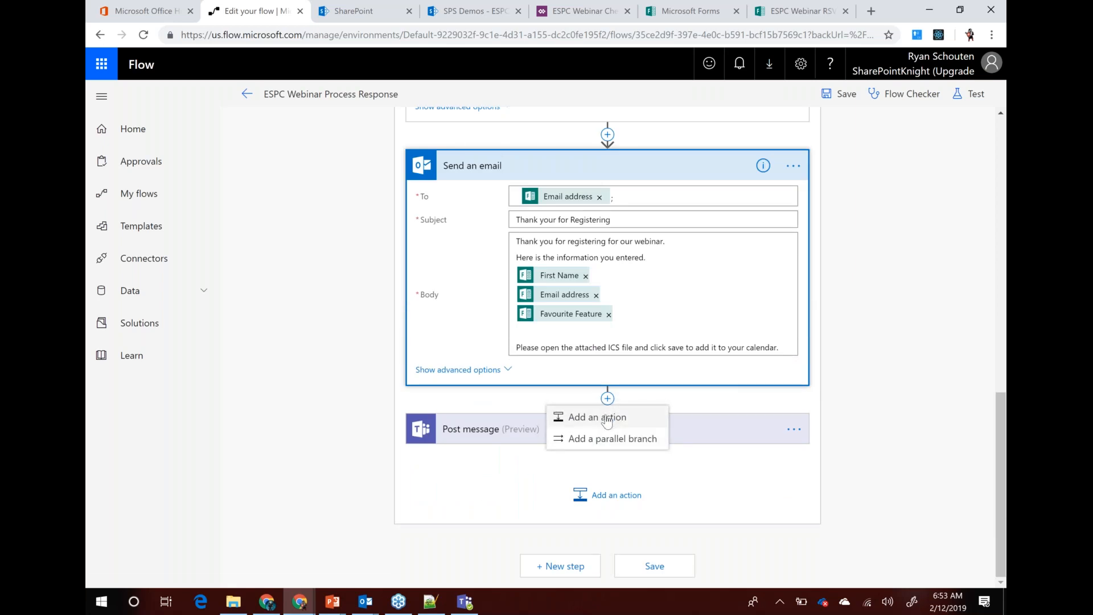
# Add Start an approval after Send an email as Approve/Reject - First to respond, showing advanced options
pyautogui.click(594, 414)
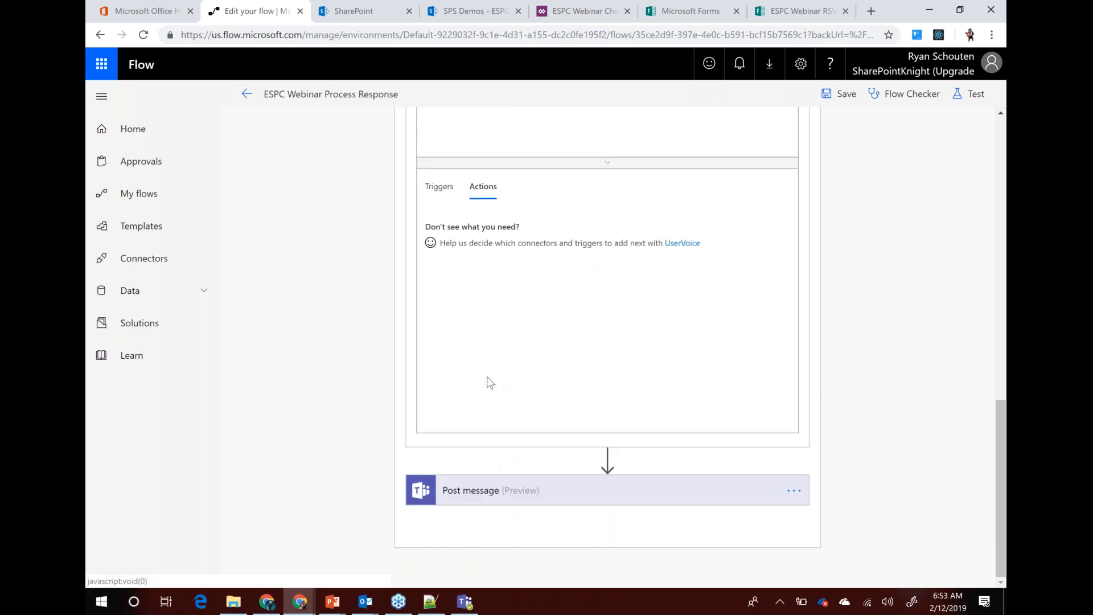
pyautogui.write('approval')
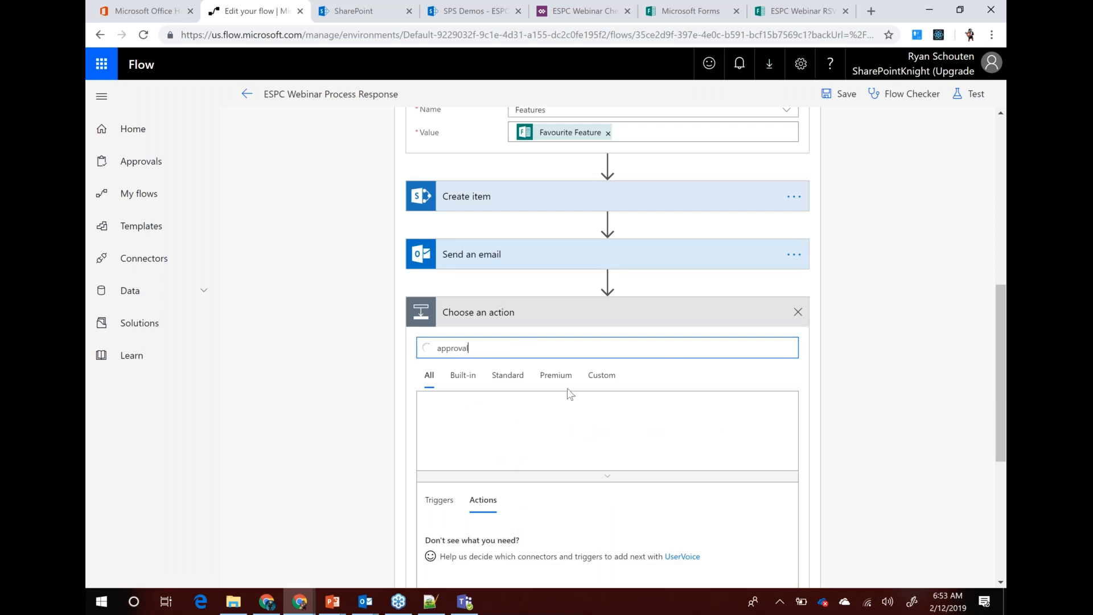
pyautogui.scroll(-3, 626, 364)
pyautogui.scroll(-3, 892, 383)
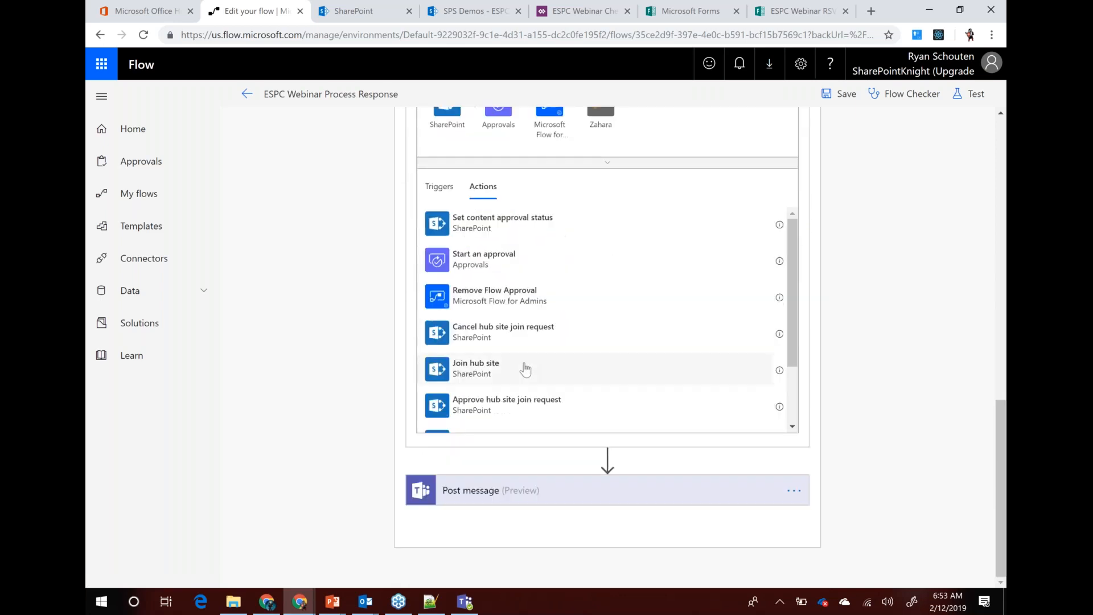
pyautogui.click(468, 266)
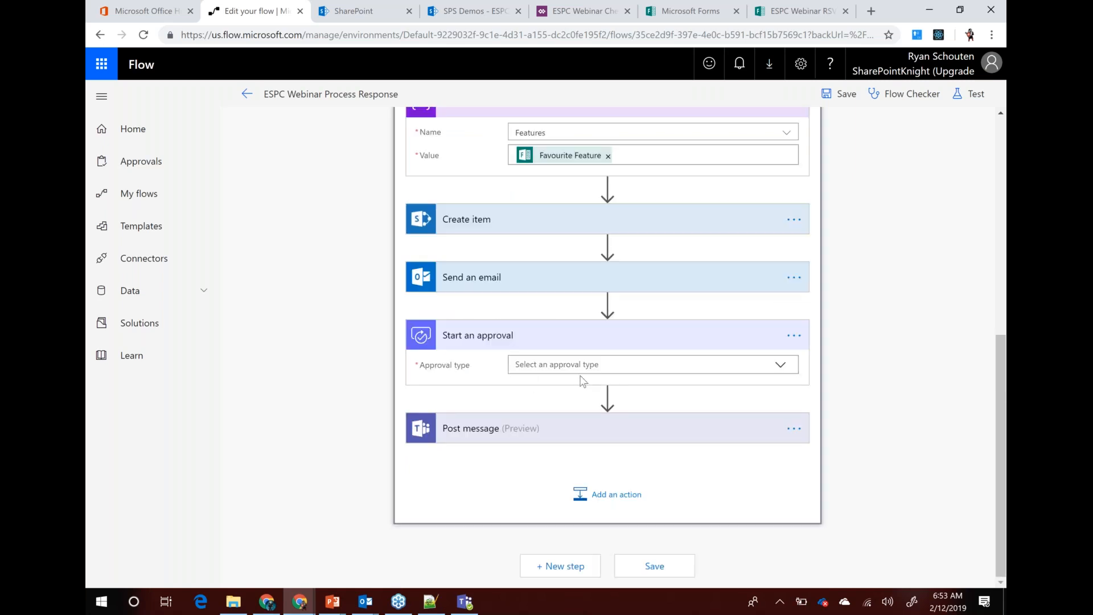
pyautogui.click(782, 367)
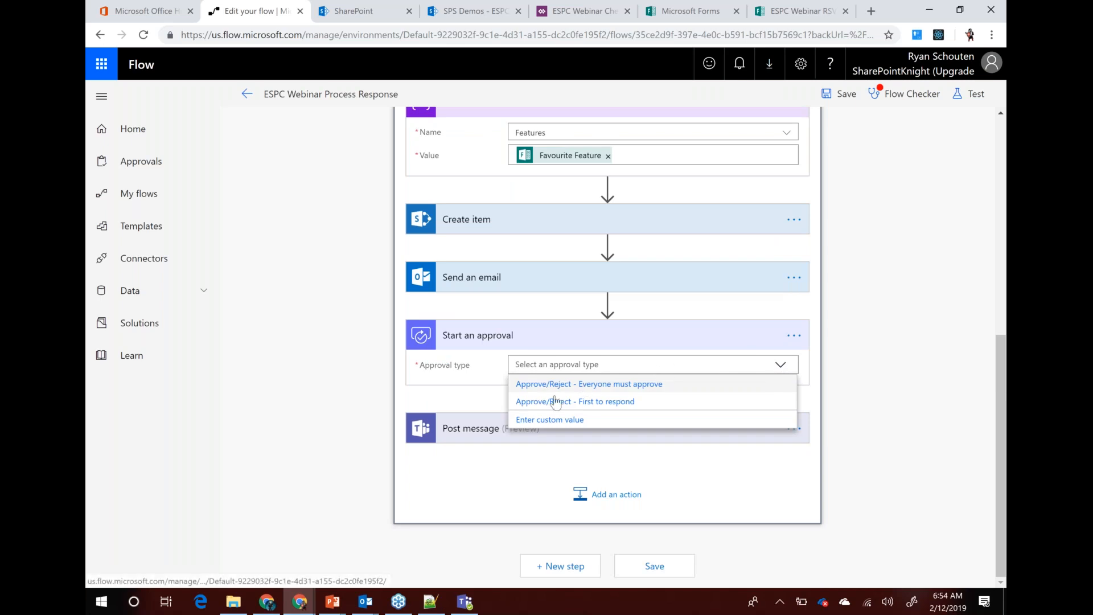
pyautogui.click(592, 408)
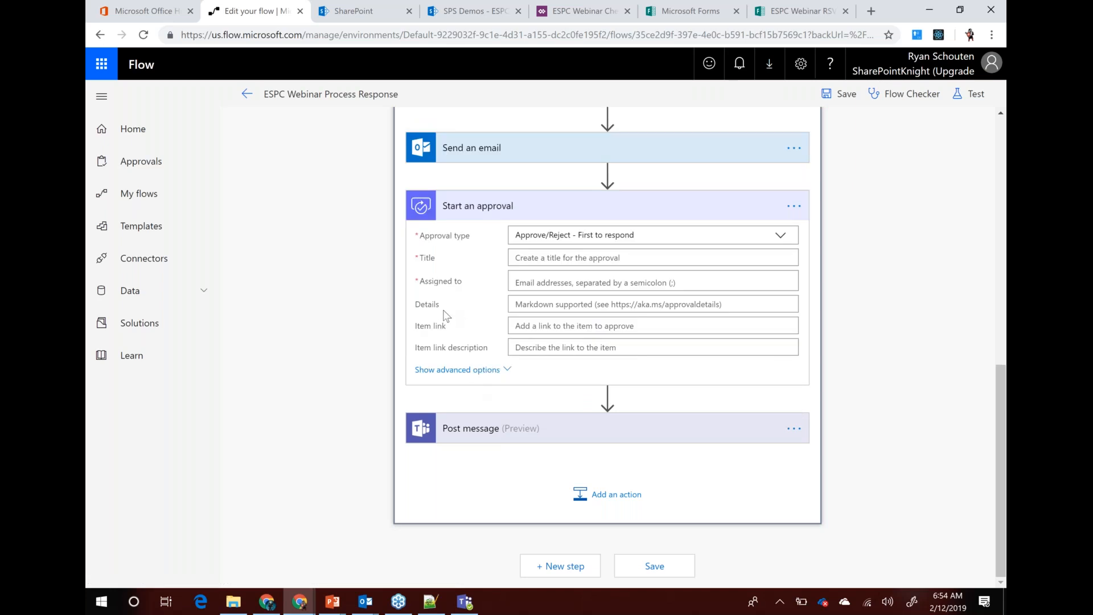
pyautogui.click(448, 370)
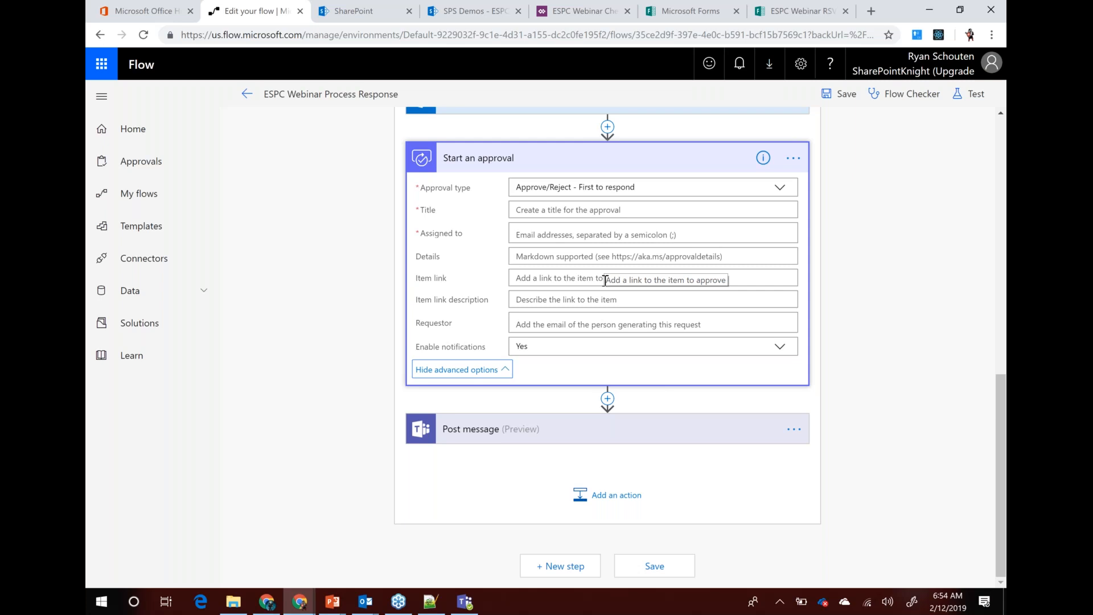
# Add a parallel branch after Send an email containing a Delay until step, and select its Timestamp field
pyautogui.scroll(5, 631, 432)
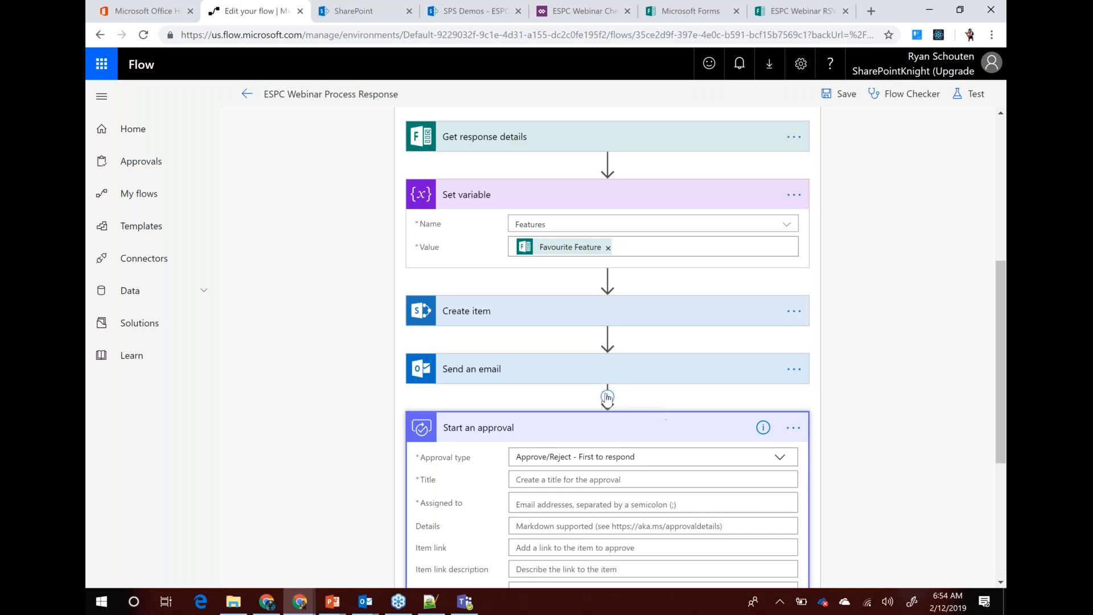
pyautogui.click(608, 397)
pyautogui.click(604, 436)
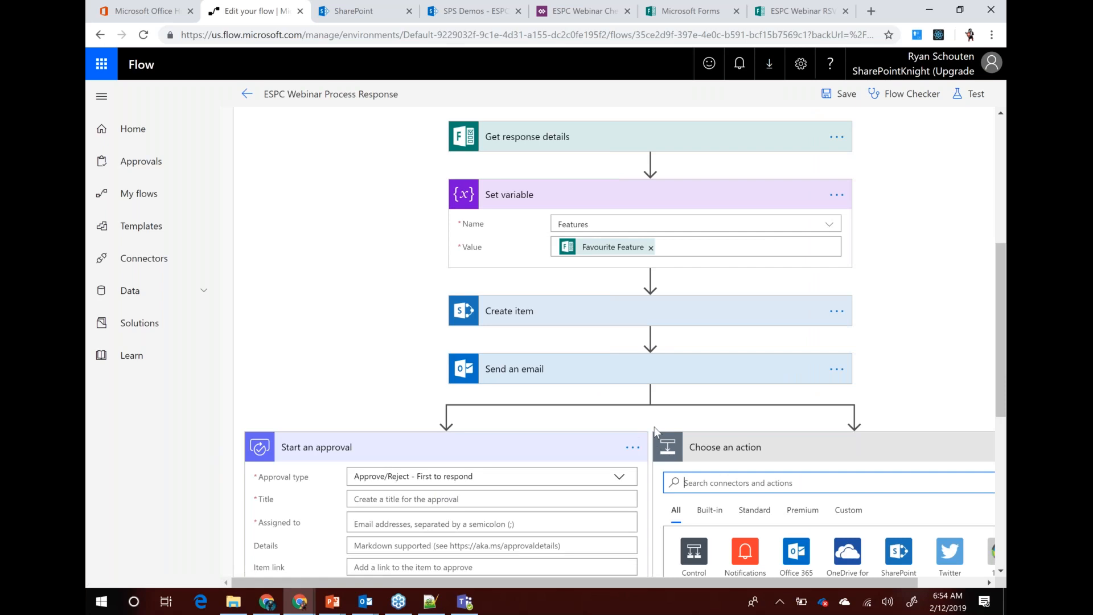
pyautogui.scroll(-2, 655, 431)
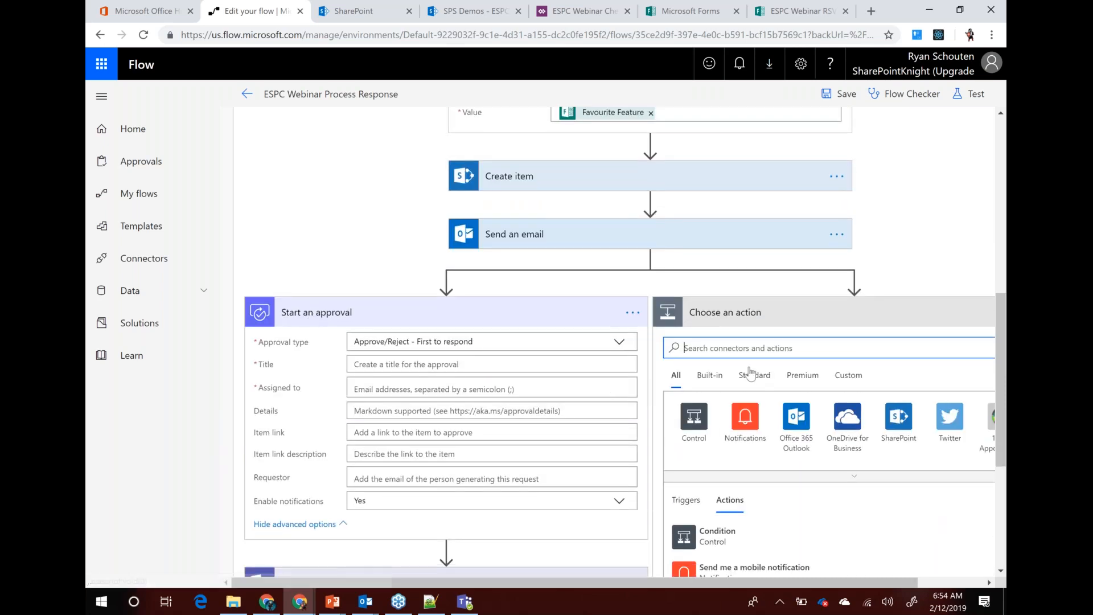
pyautogui.write('delay')
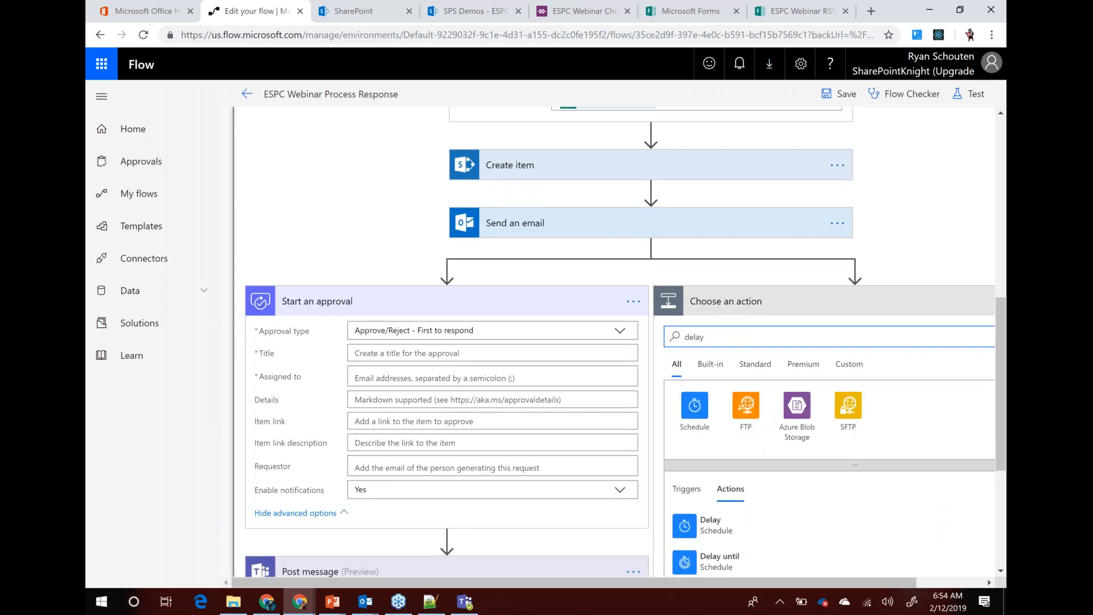
pyautogui.scroll(-2, 712, 433)
pyautogui.click(712, 437)
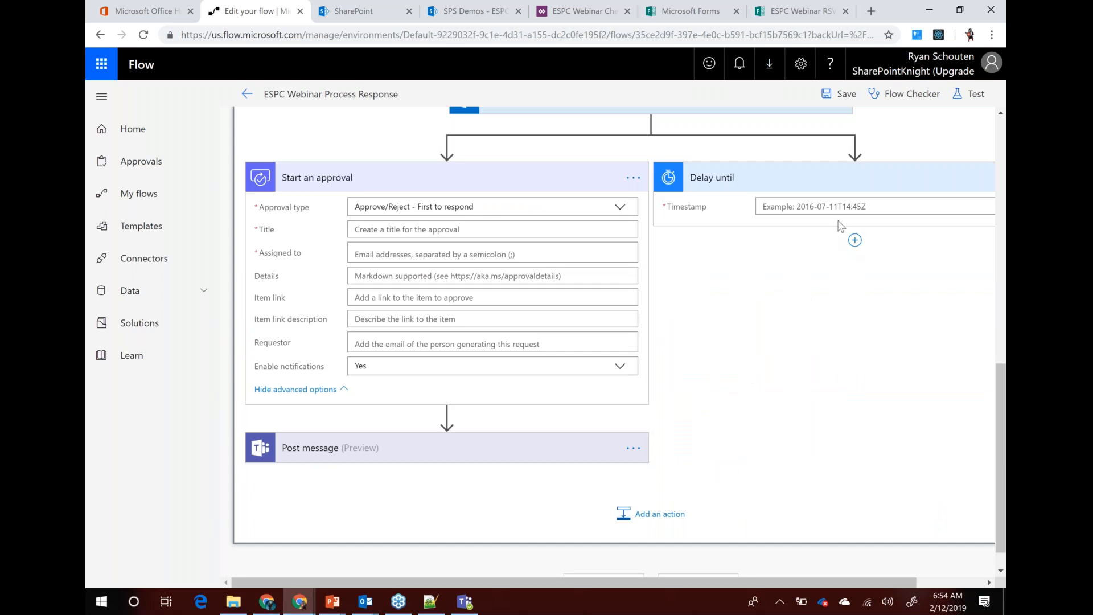
pyautogui.click(878, 207)
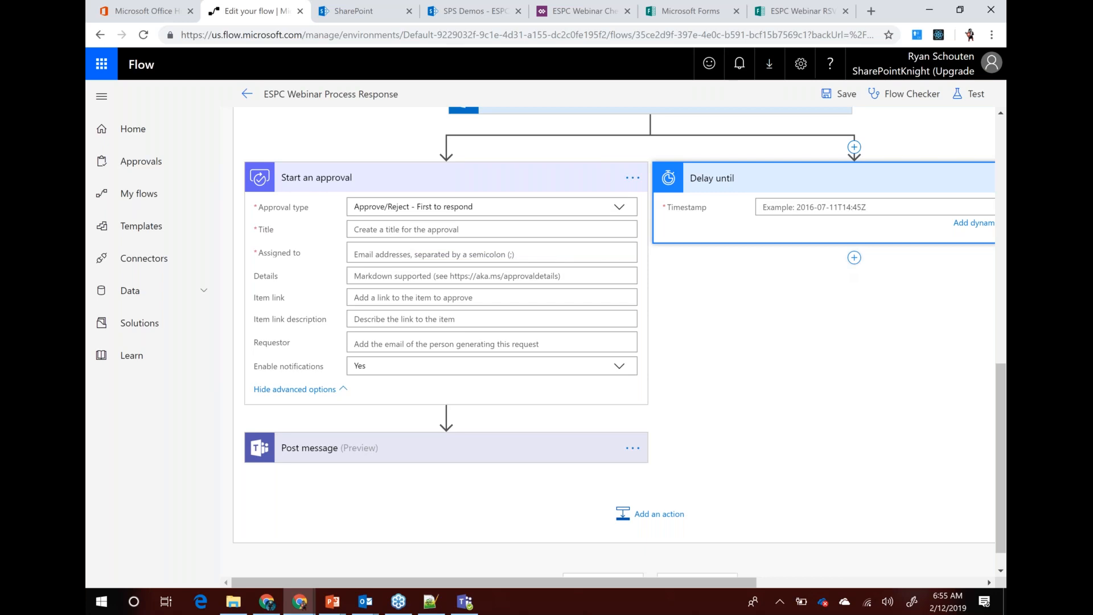
# Add a new action under Delay until and search the actions for 'manager'
pyautogui.click(854, 257)
pyautogui.click(854, 275)
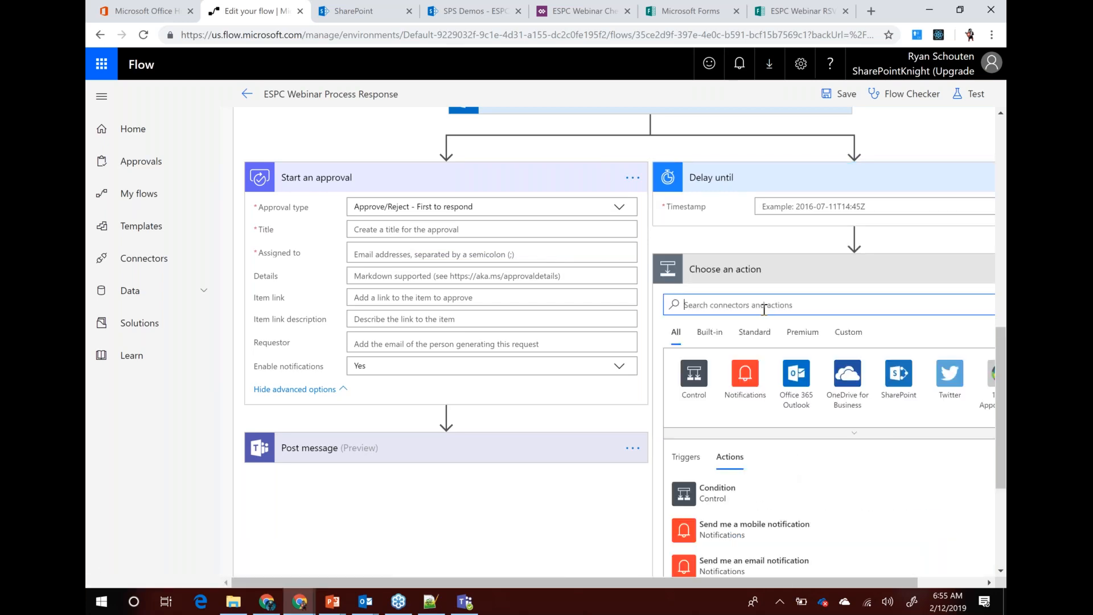
pyautogui.write('manager')
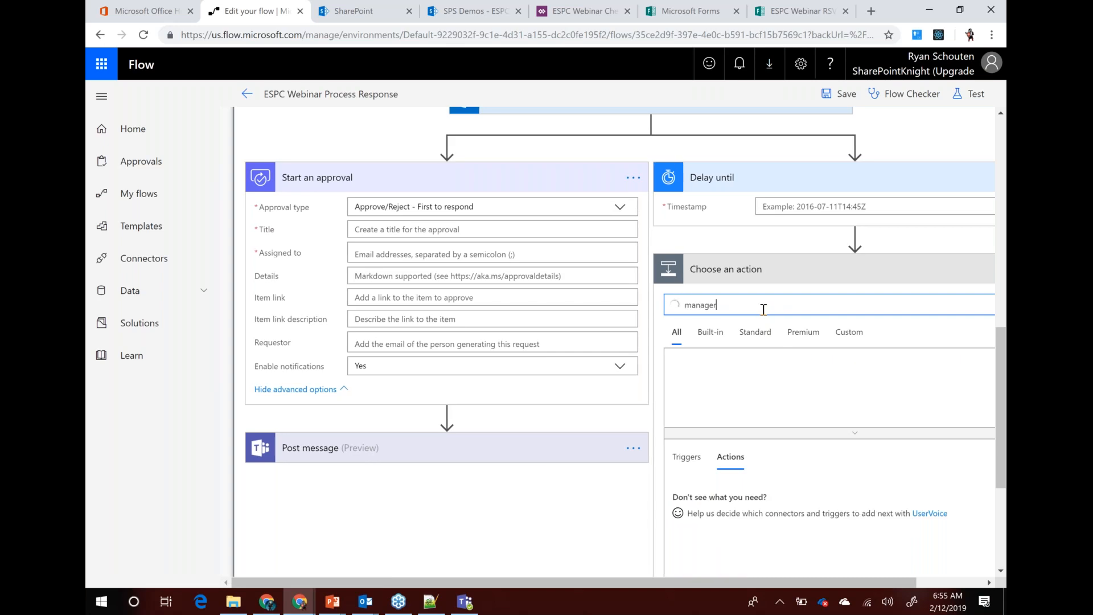
pyautogui.scroll(-2, 851, 407)
pyautogui.scroll(-1, 847, 424)
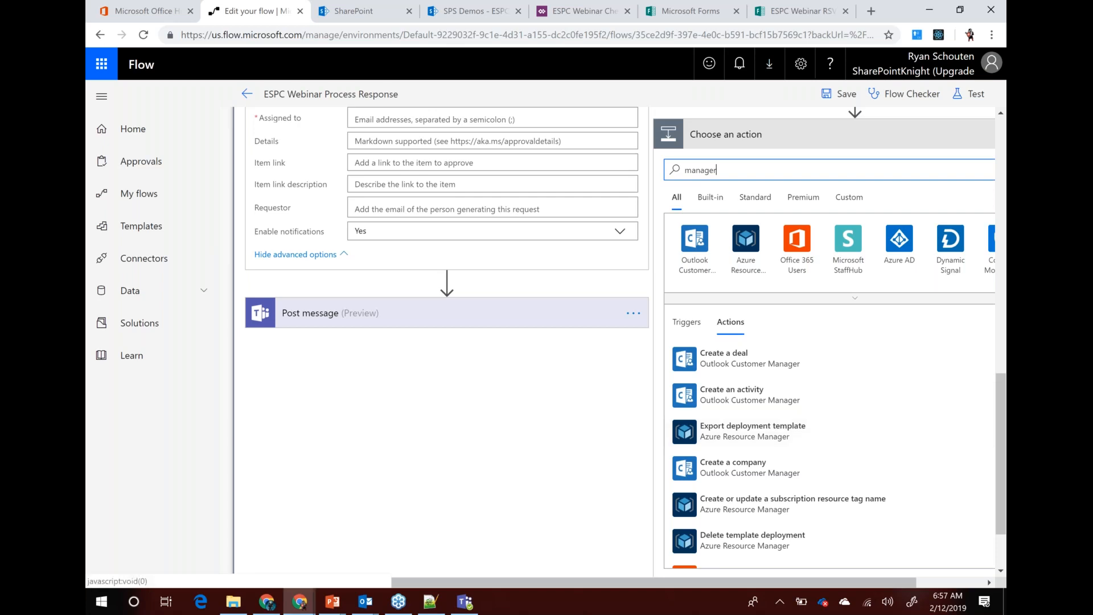
pyautogui.scroll(-1, 333, 139)
pyautogui.scroll(14, 333, 139)
# Exit the editor unsaved despite flow errors, then open the flow's More menu for Save As and export
pyautogui.click(246, 94)
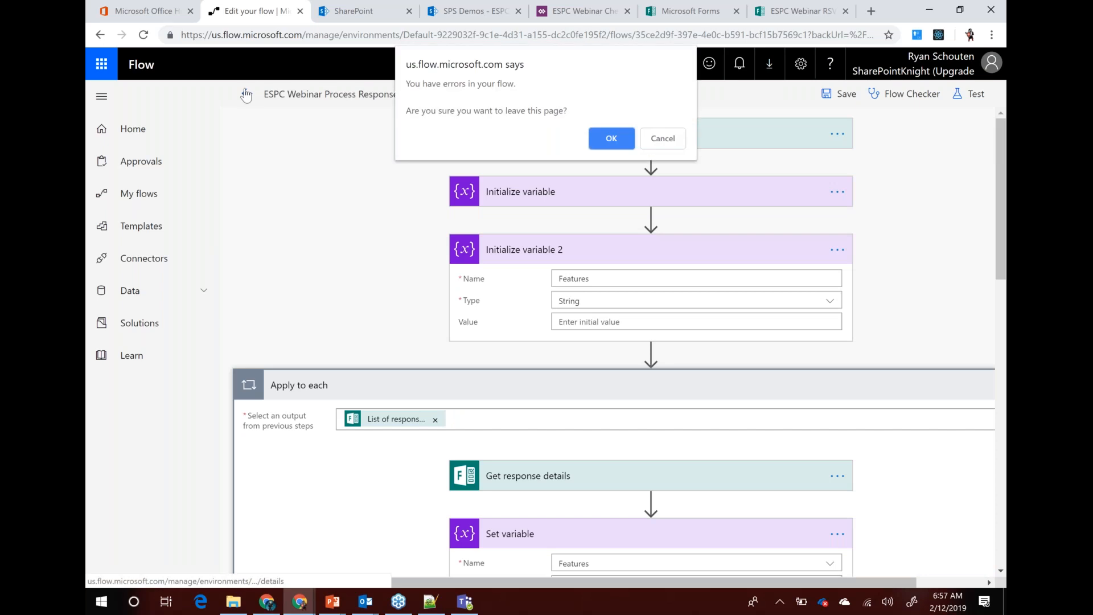
pyautogui.click(609, 138)
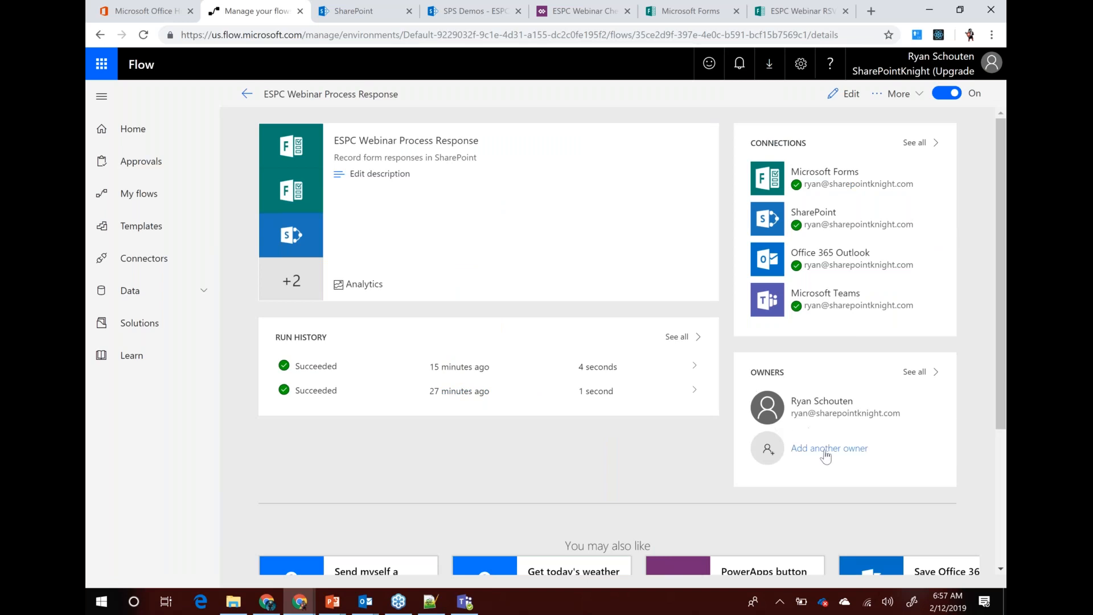
pyautogui.click(898, 94)
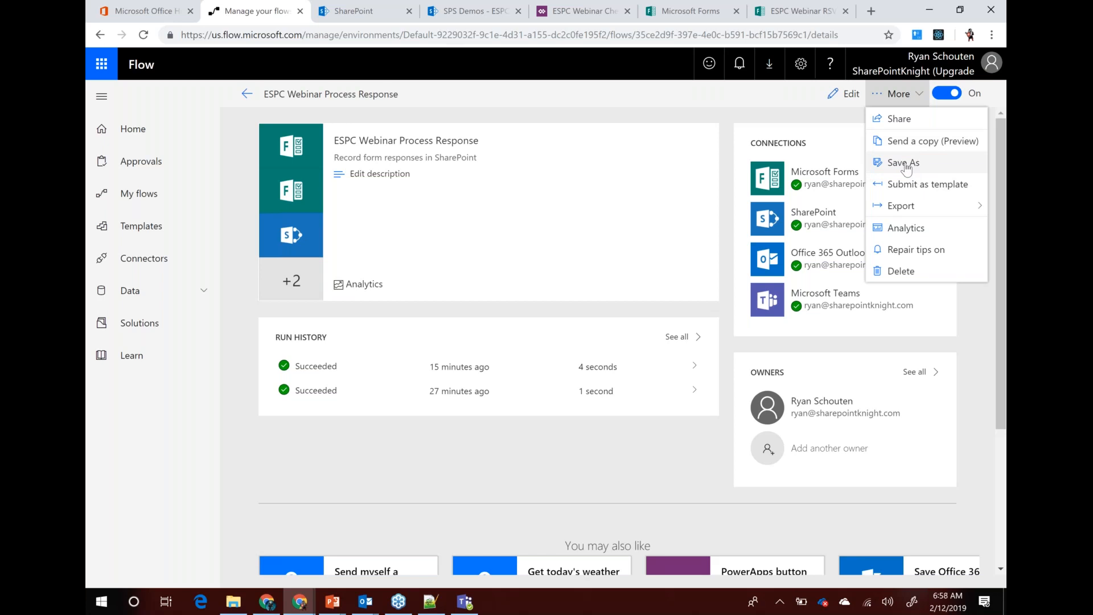
pyautogui.click(922, 106)
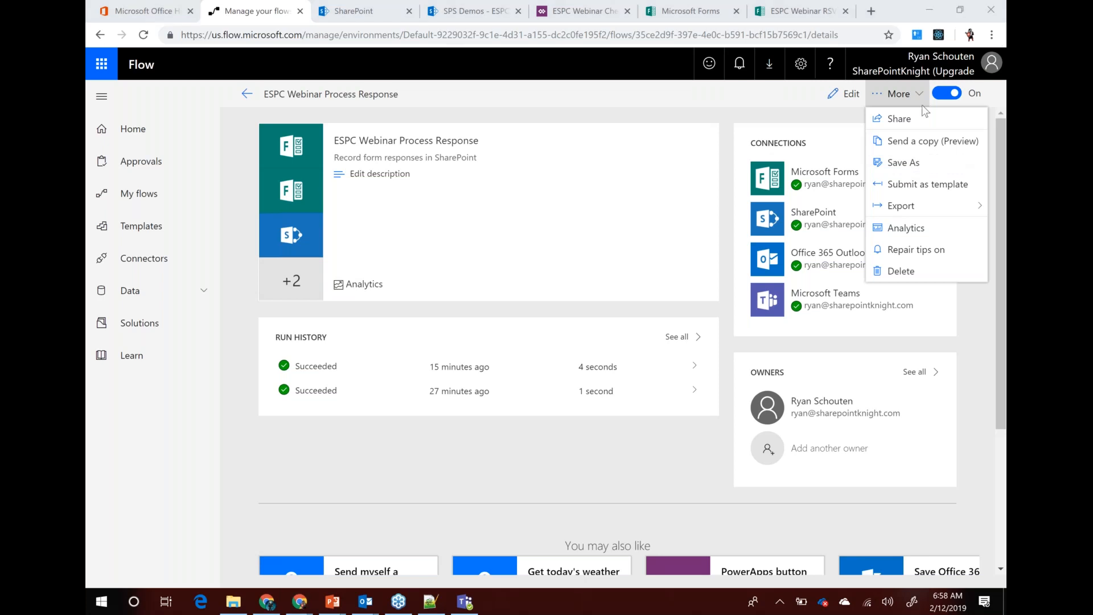